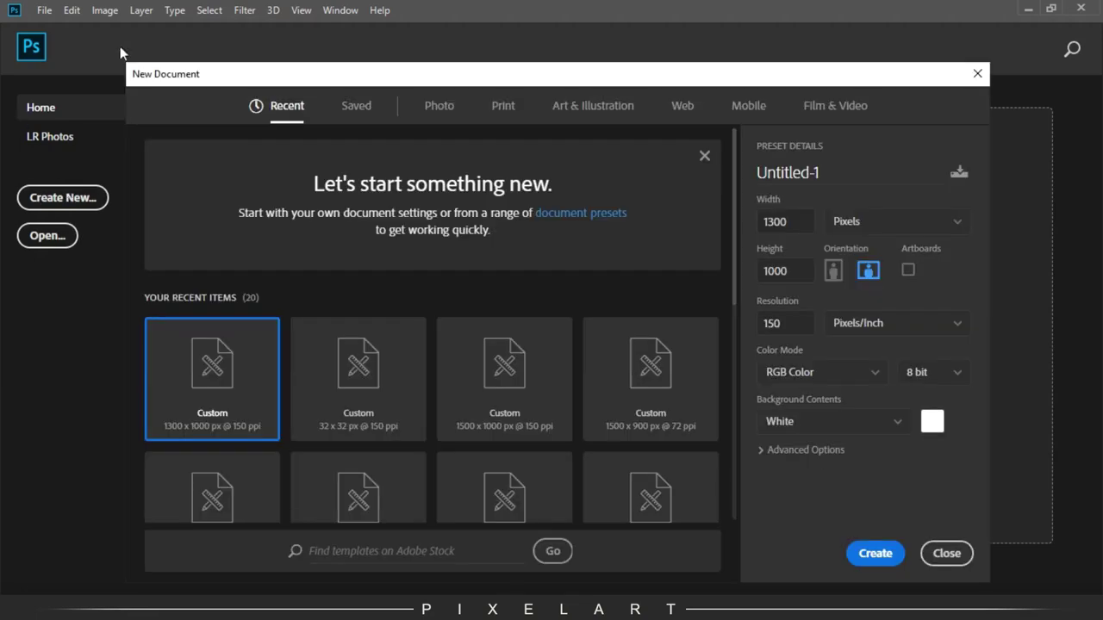
Create a 1300 × 1000 px, 150 ppi document and drop Cosmetic-Tube-Mockup.png onto it.
{"action": "double_click", "coordinate": [788, 269]}
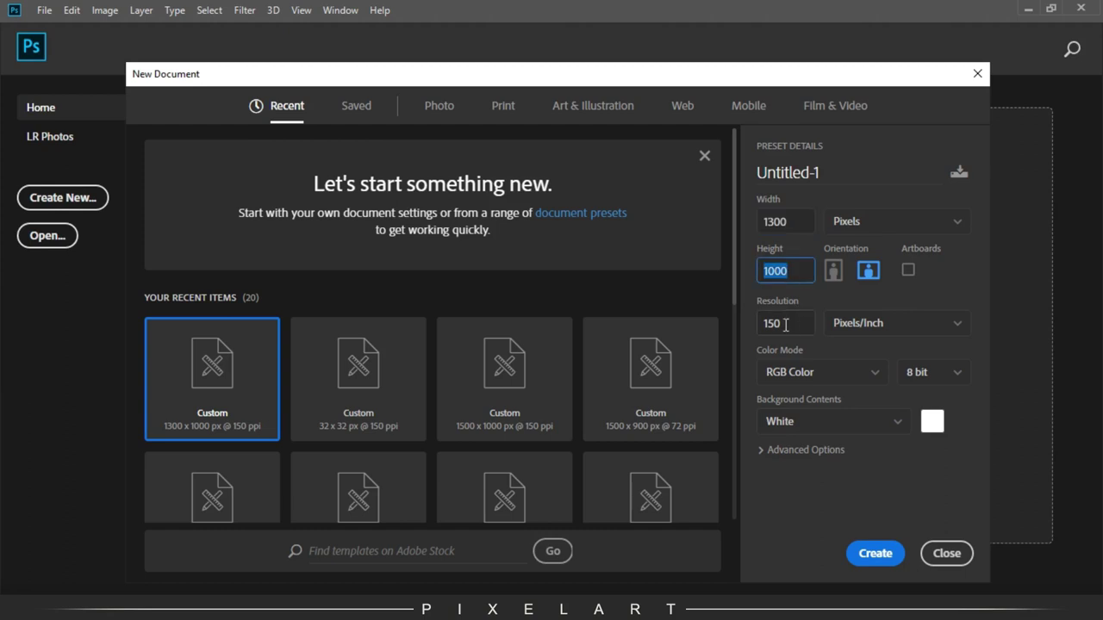
{"action": "double_click", "coordinate": [785, 325]}
{"action": "left_click", "coordinate": [872, 557]}
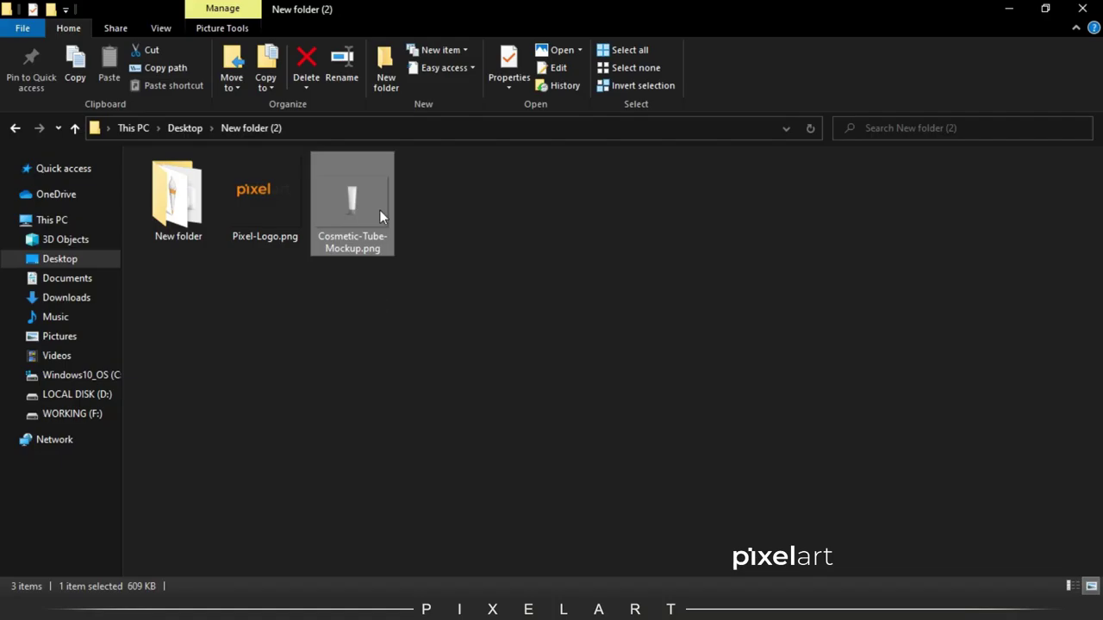
{"action": "left_click_drag", "start_coordinate": [379, 209], "coordinate": [398, 330]}
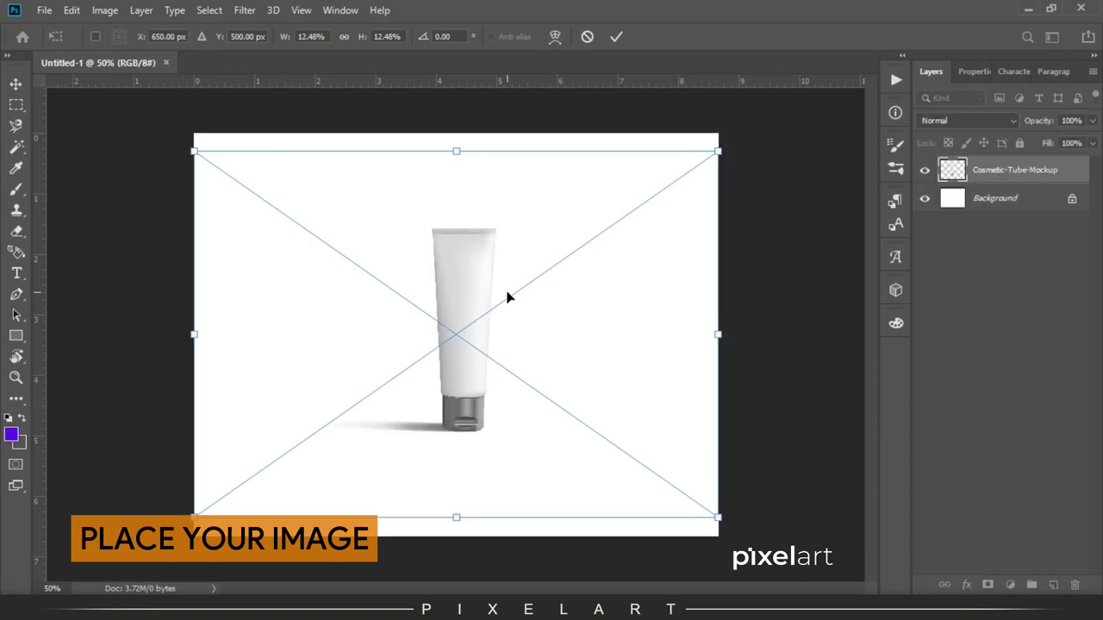
Scale up the tube mockup, nudge it slightly left and commit the placement.
{"action": "mouse_move", "coordinate": [724, 152]}
{"action": "left_mouse_down"}
{"action": "mouse_move", "coordinate": [860, 80]}
{"action": "mouse_move", "coordinate": [853, 86]}
{"action": "left_mouse_up"}
{"action": "left_click_drag", "start_coordinate": [740, 195], "coordinate": [732, 209]}
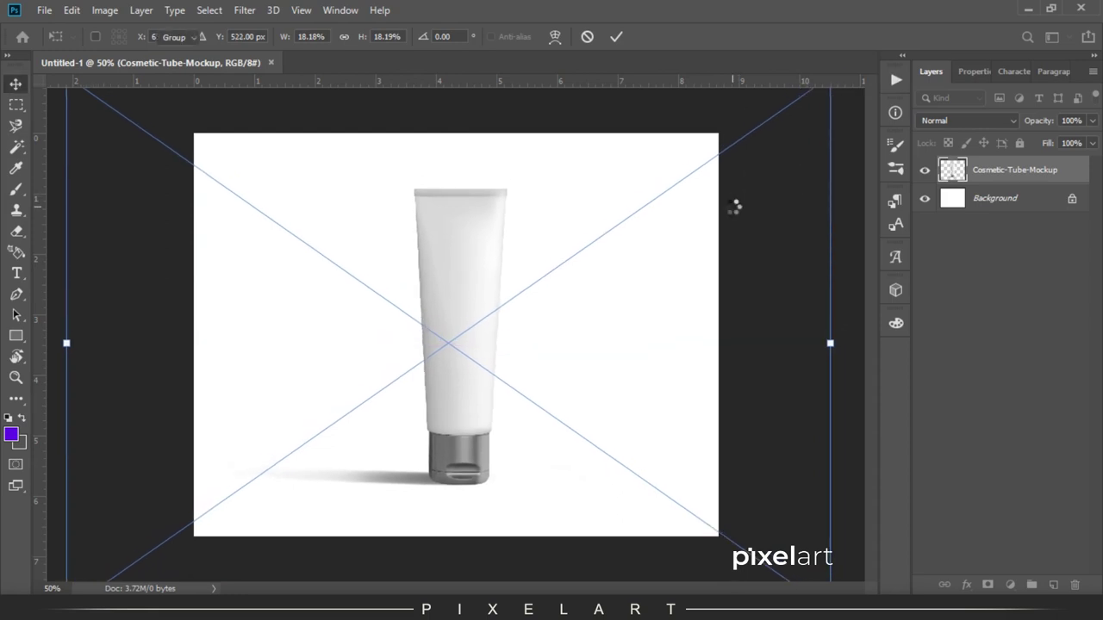
{"action": "key", "text": "Left"}
{"action": "key", "text": "Left"}
{"action": "key", "text": "Left"}
{"action": "key", "text": "Left"}
{"action": "key", "text": "ctrl+plus"}
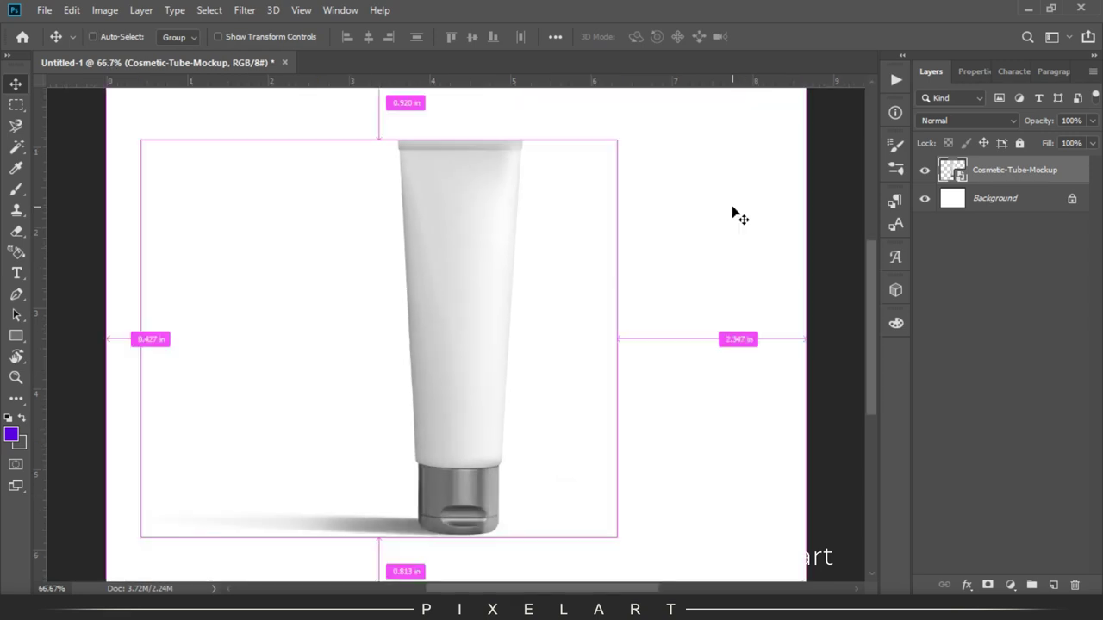
{"action": "left_click_drag", "start_coordinate": [599, 372], "coordinate": [602, 333]}
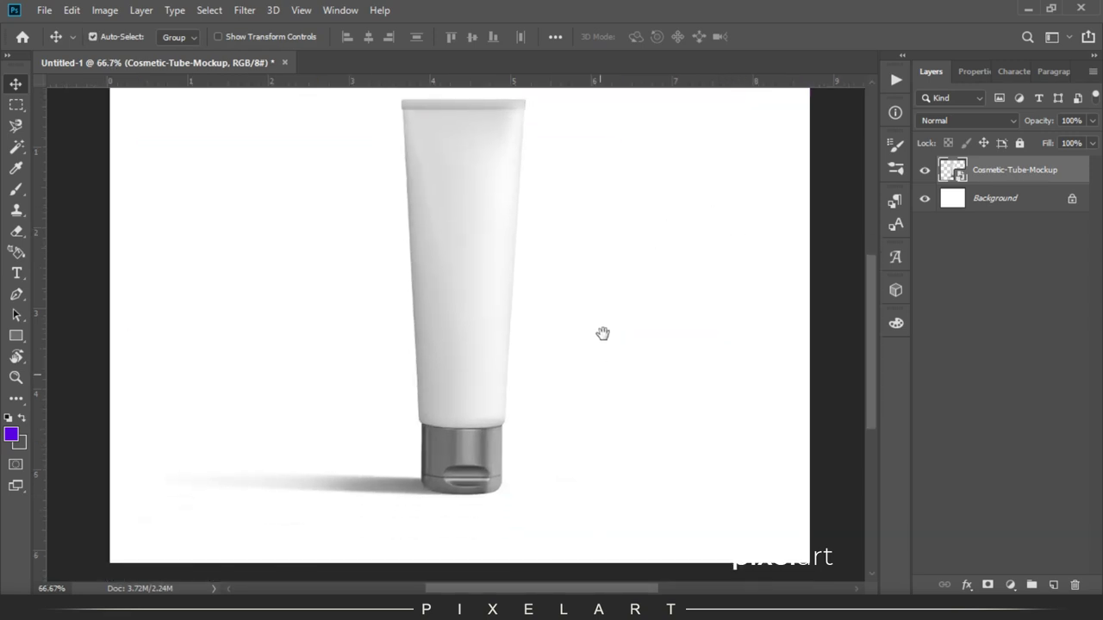
{"action": "right_click", "coordinate": [904, 550]}
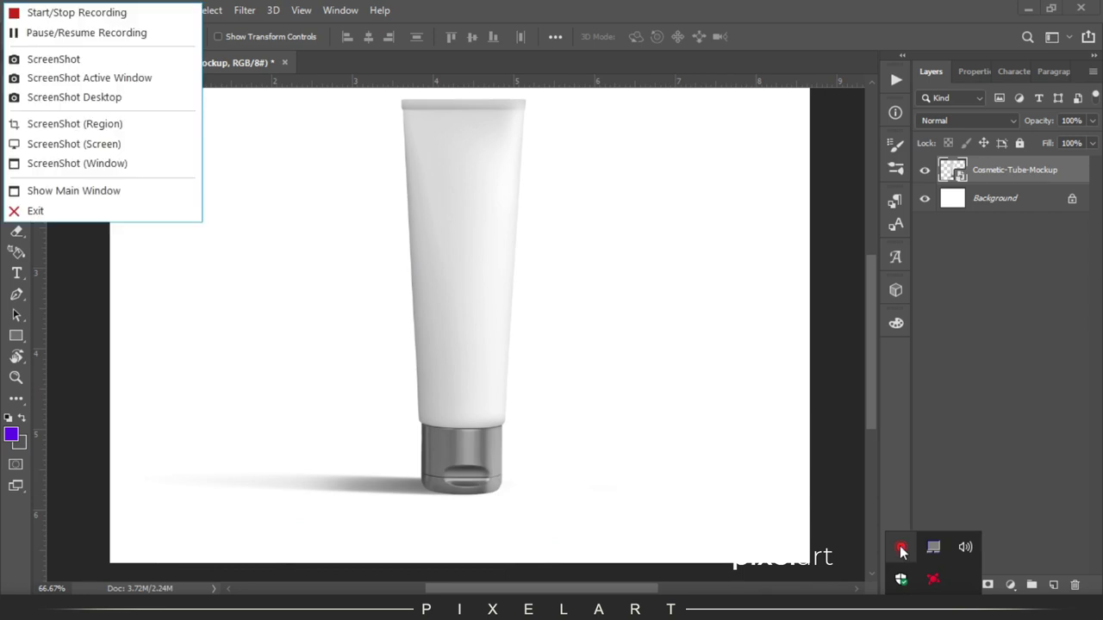
{"action": "left_click", "coordinate": [119, 39]}
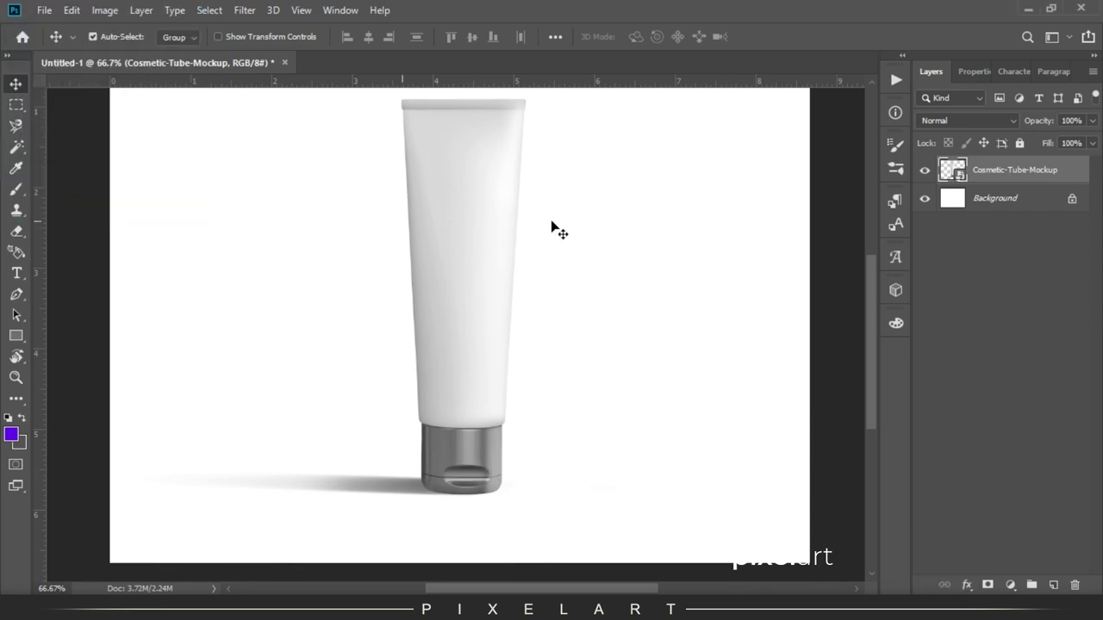
Zoom in on the tube and drag the leaves background jpg into the document.
{"action": "key", "text": "ctrl+plus"}
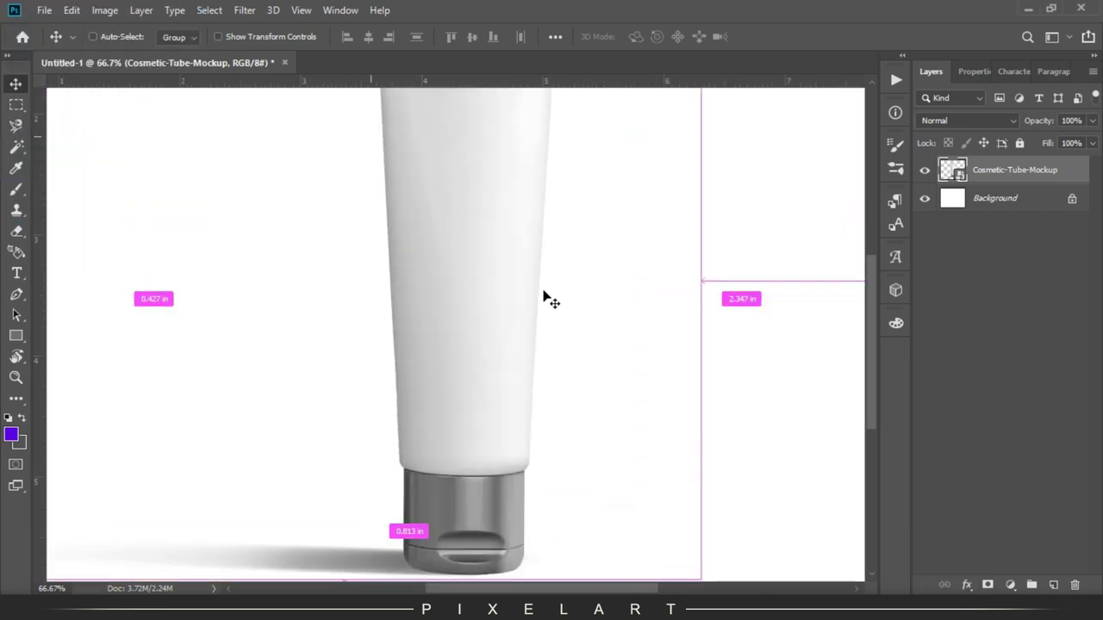
{"action": "left_click_drag", "start_coordinate": [523, 323], "coordinate": [510, 194]}
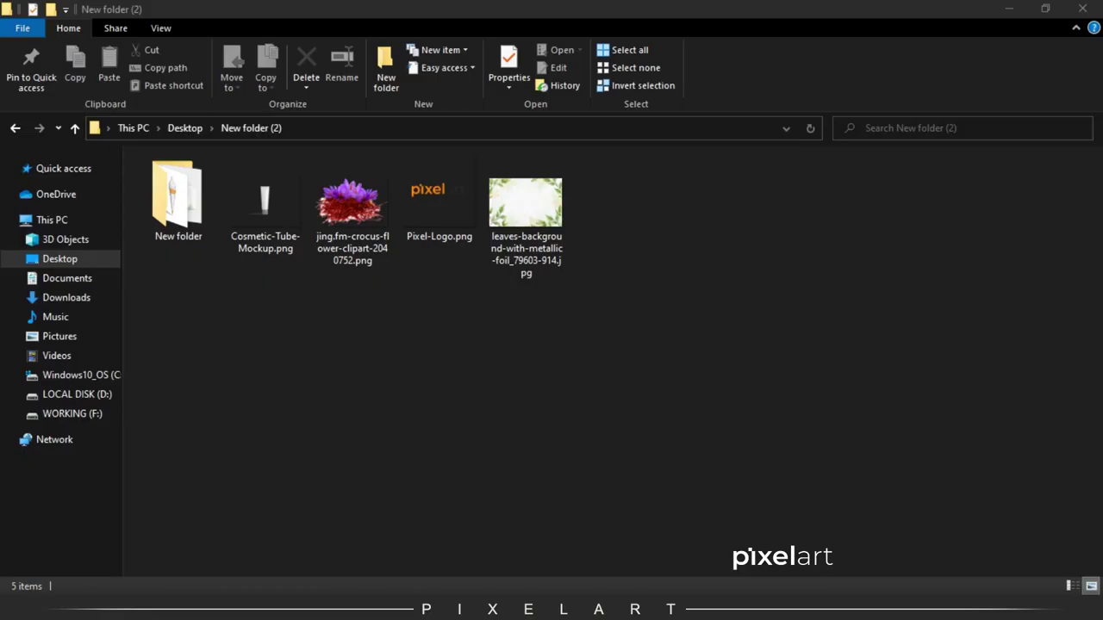
{"action": "left_click", "coordinate": [556, 207]}
{"action": "left_click_drag", "start_coordinate": [556, 207], "coordinate": [447, 404]}
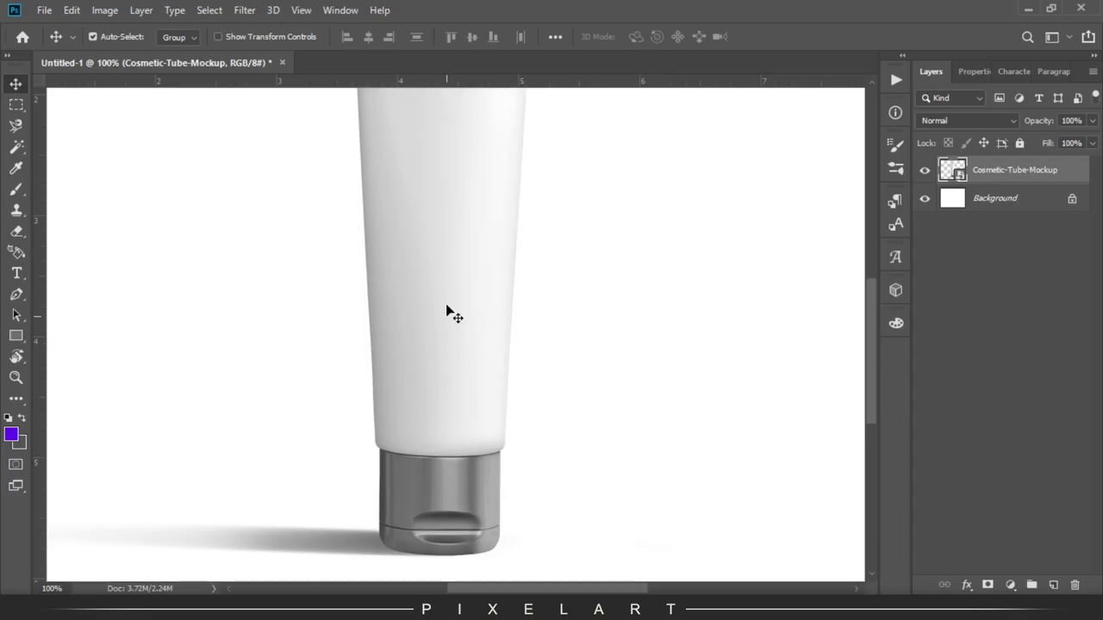
Undo the placed leaves background and zoom back out to show the whole tube.
{"action": "key", "text": "Return"}
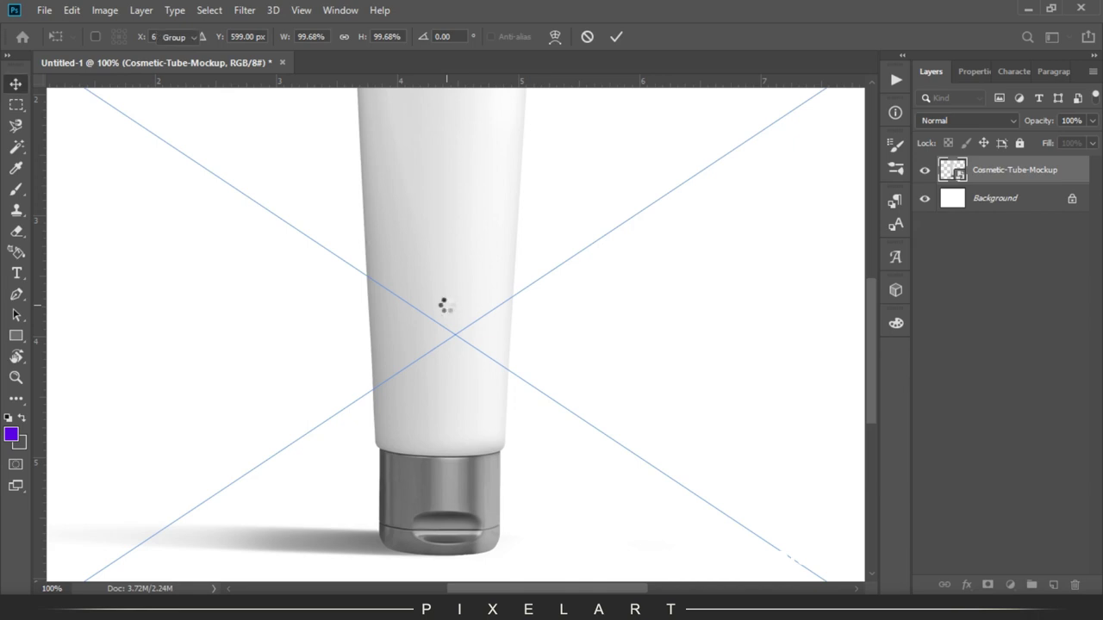
{"action": "key", "text": "ctrl+z"}
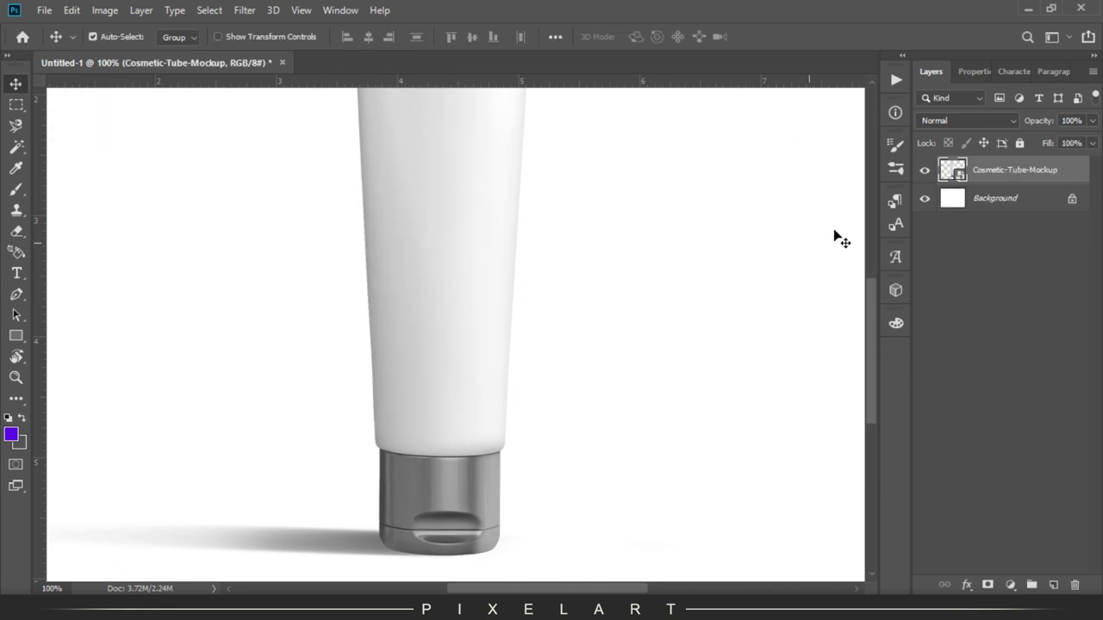
{"action": "key", "text": "ctrl+minus"}
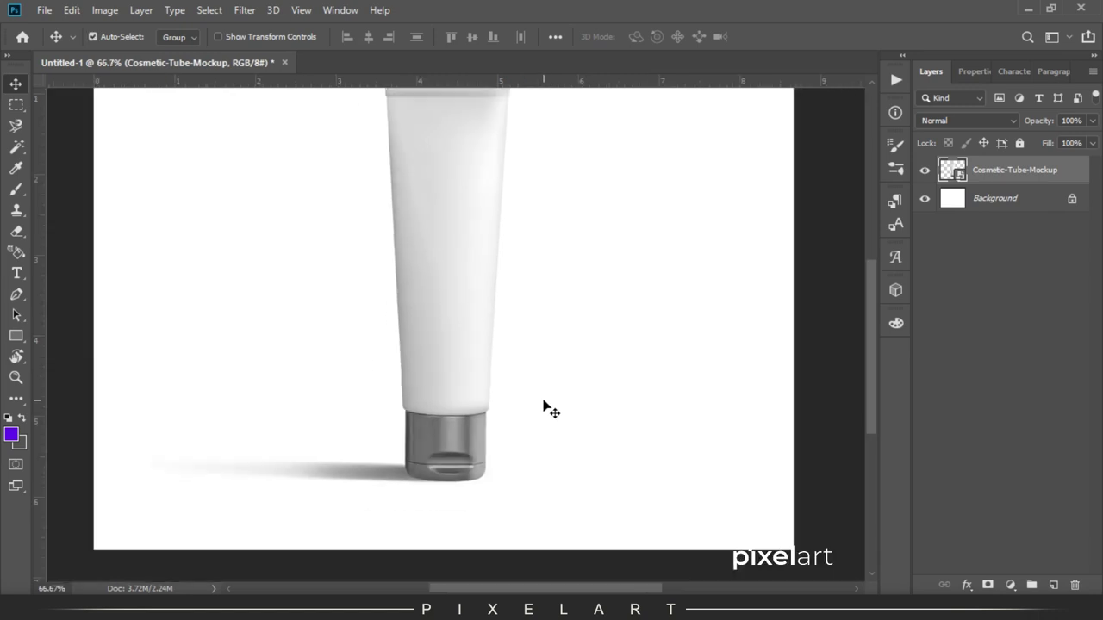
{"action": "key", "text": "ctrl+minus"}
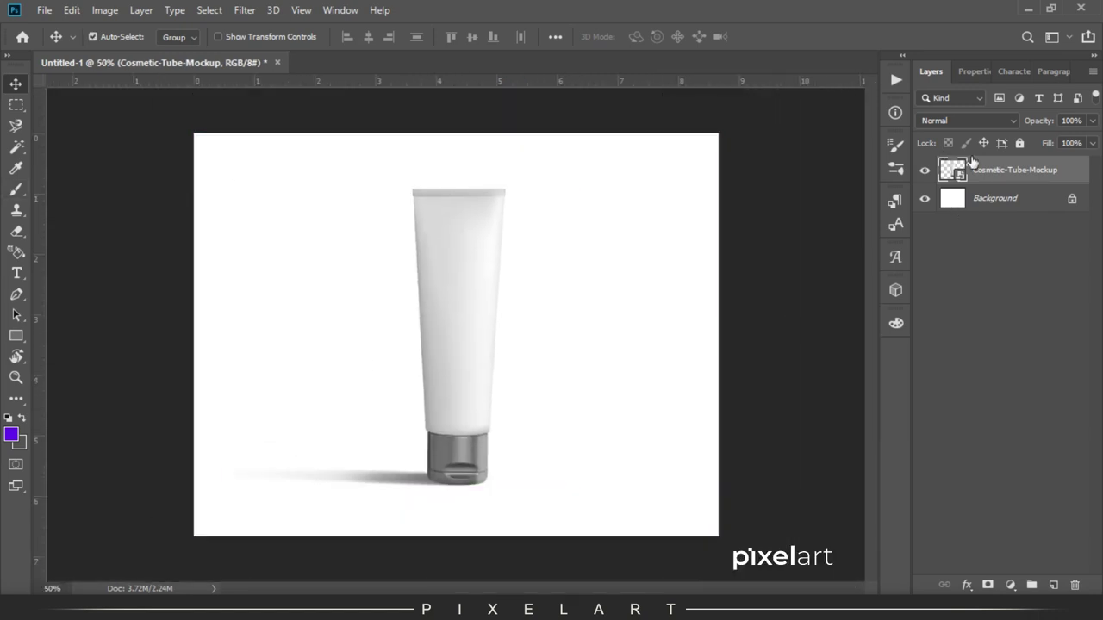
Rasterize the Cosmetic-Tube-Mockup layer.
{"action": "right_click", "coordinate": [998, 171]}
{"action": "left_click", "coordinate": [867, 287]}
{"action": "left_click", "coordinate": [17, 336]}
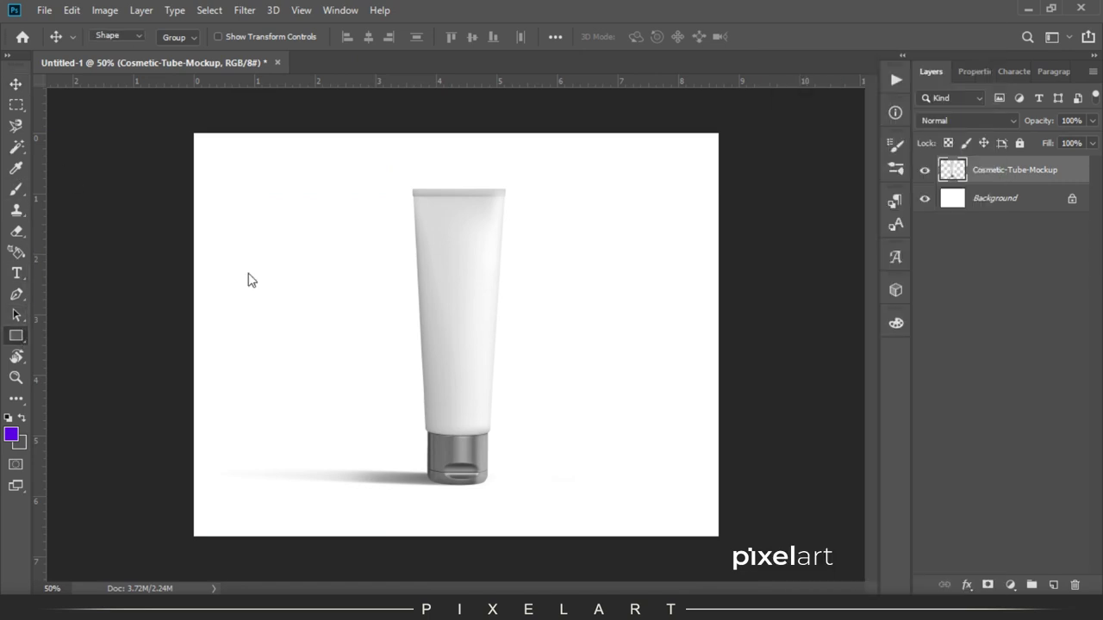
Draw a 346 × 642 px rectangle over the tube body and set the background colour to #93ff72.
{"action": "left_click_drag", "start_coordinate": [390, 178], "coordinate": [528, 437]}
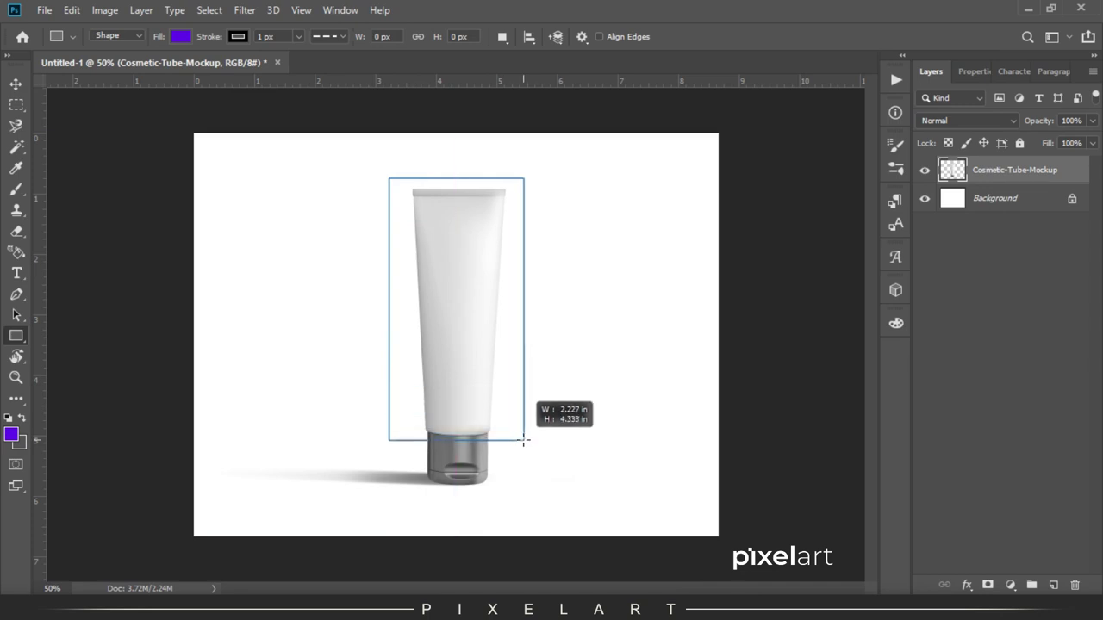
{"action": "left_click_drag", "start_coordinate": [527, 436], "coordinate": [529, 437]}
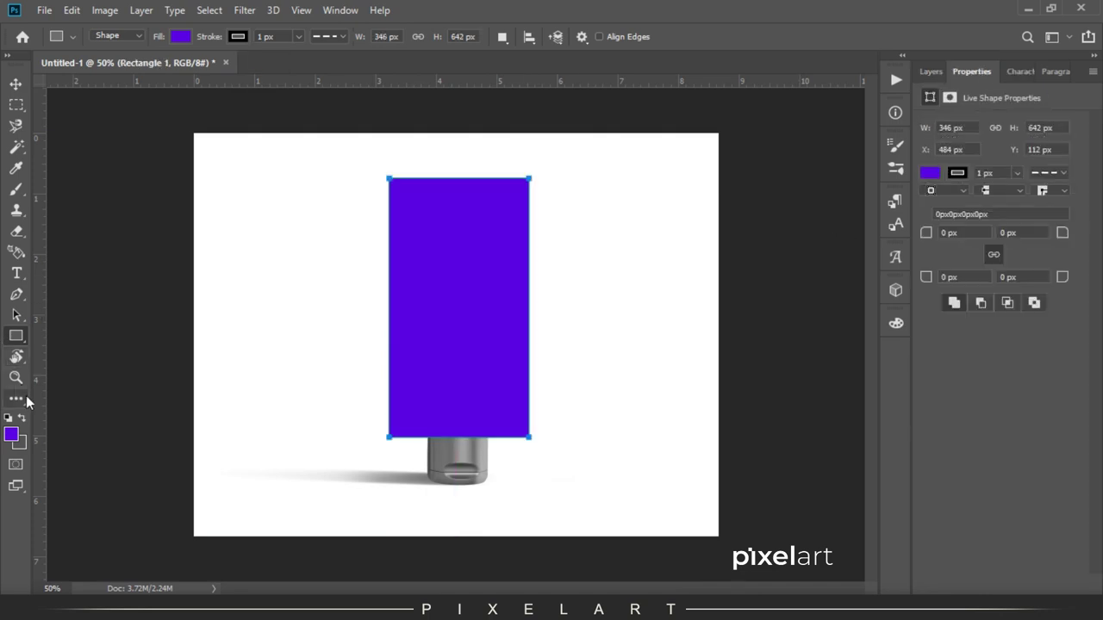
{"action": "left_click", "coordinate": [23, 452]}
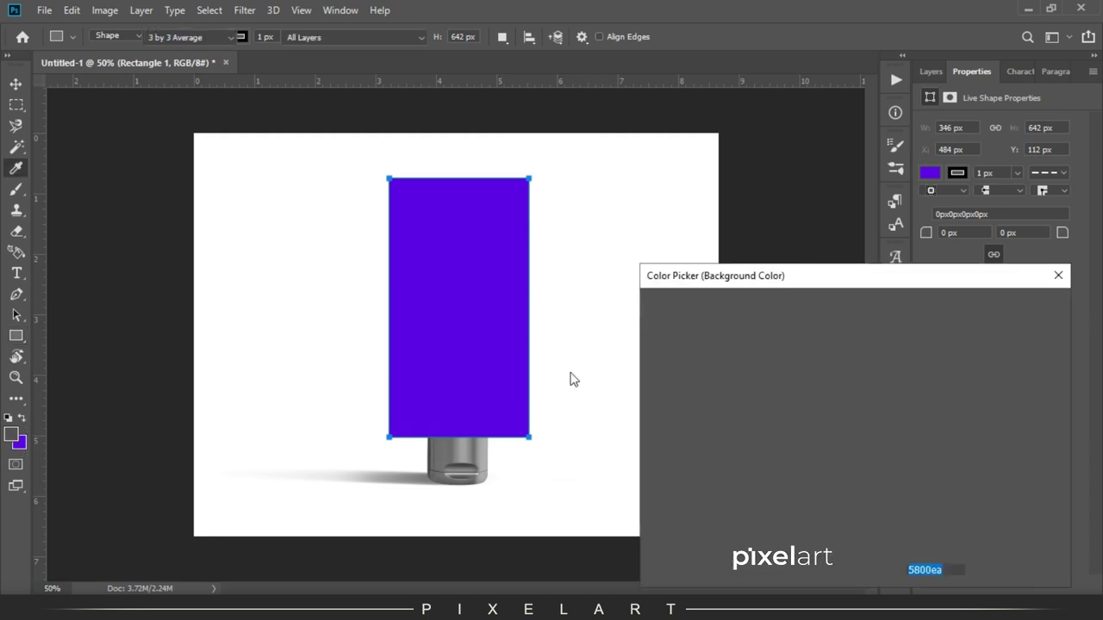
{"action": "left_click_drag", "start_coordinate": [872, 369], "coordinate": [872, 465]}
{"action": "left_click_drag", "start_coordinate": [824, 397], "coordinate": [763, 218]}
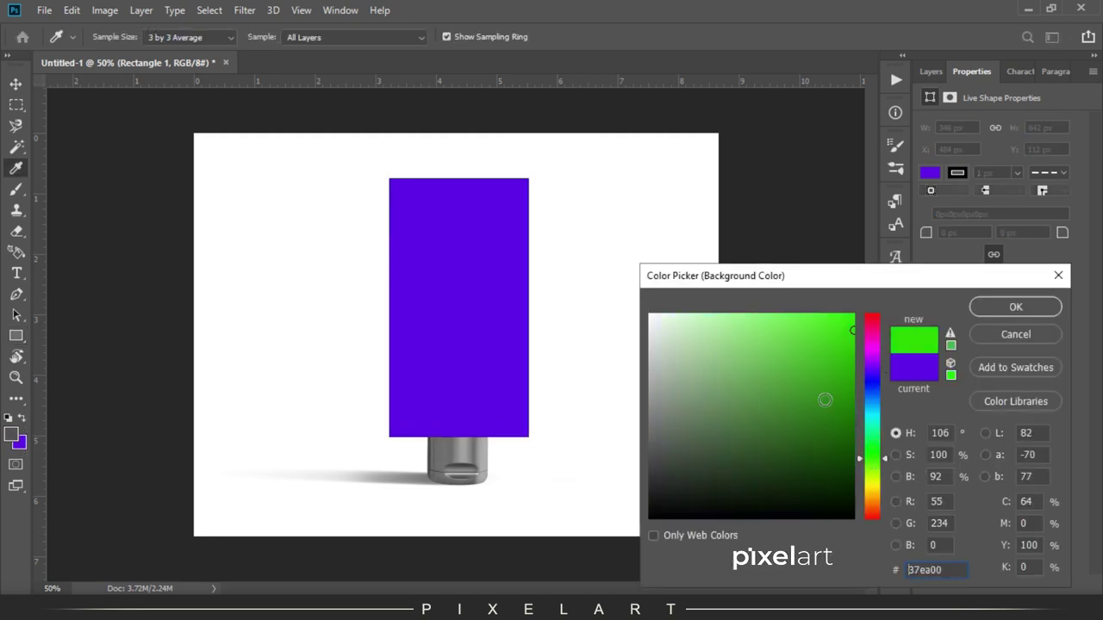
{"action": "left_click", "coordinate": [988, 307]}
{"action": "key", "text": "v"}
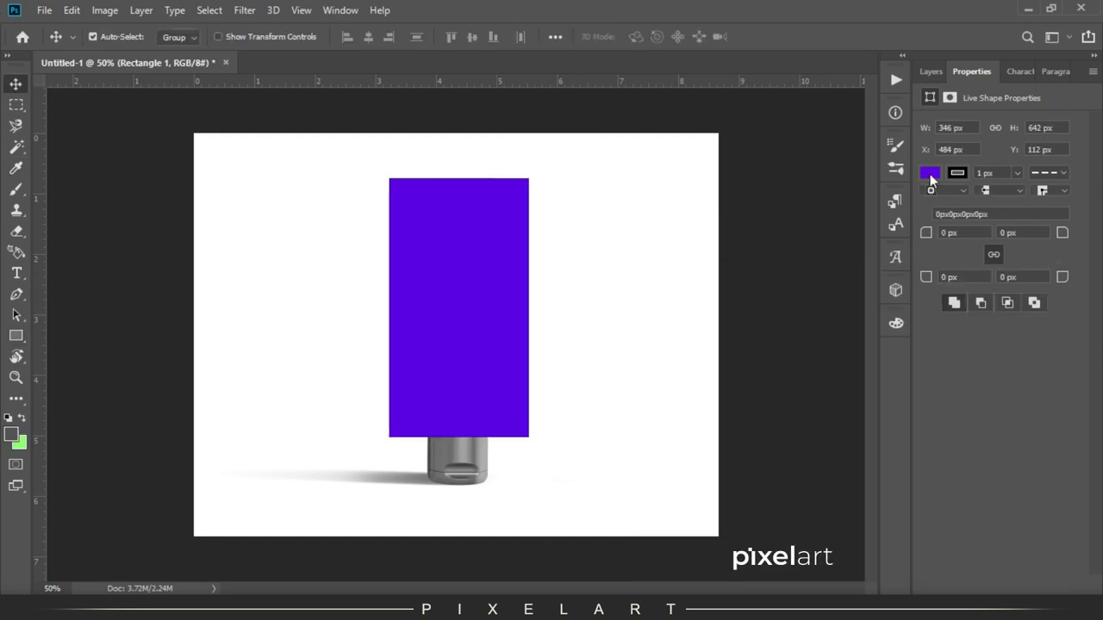
{"action": "left_click", "coordinate": [958, 173]}
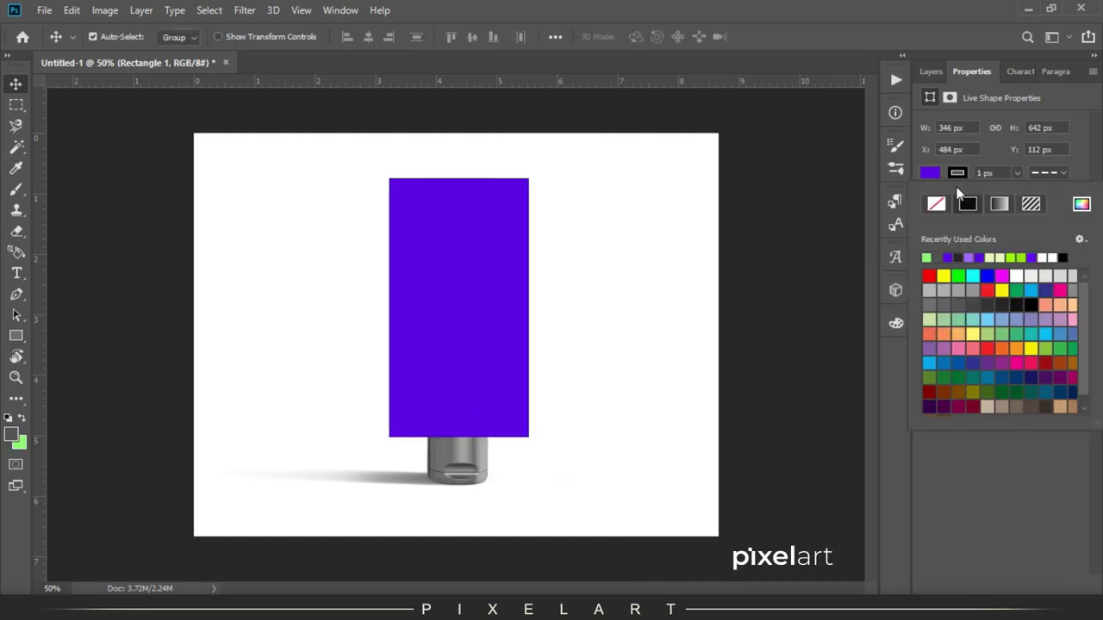
{"action": "left_click", "coordinate": [924, 71]}
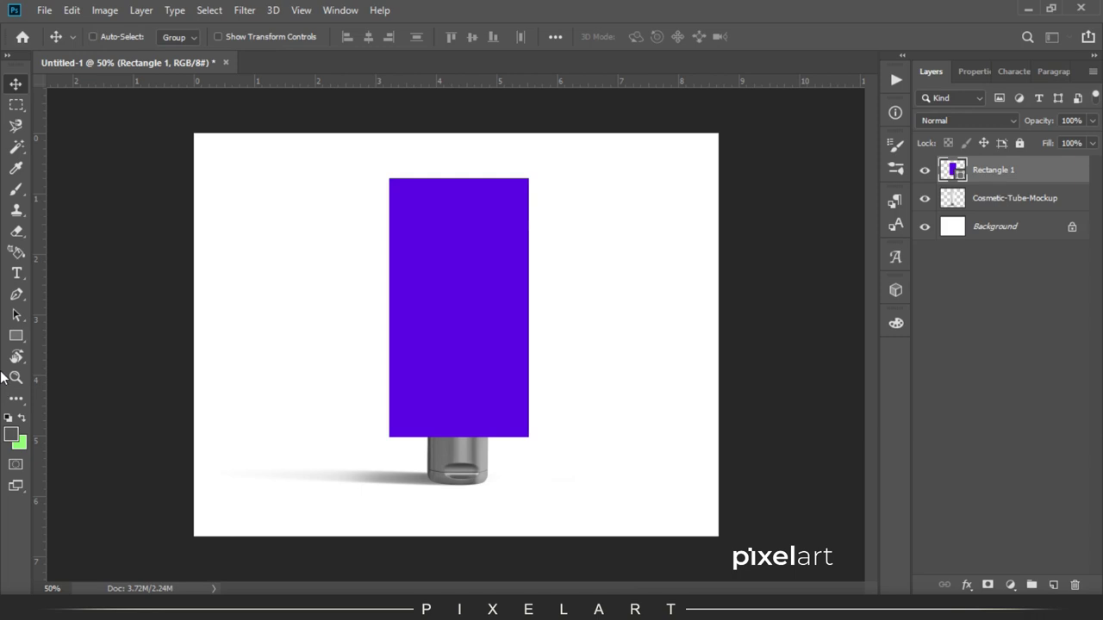
Fill Rectangle 1 with the light green background colour and drop its opacity to 19%.
{"action": "key", "text": "ctrl+BackSpace"}
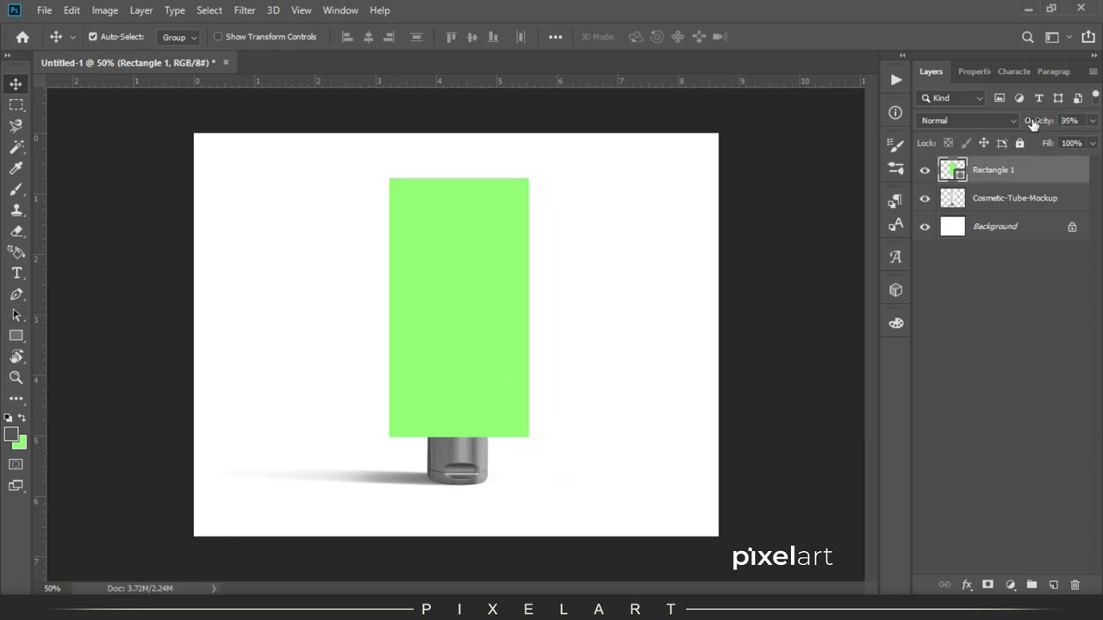
{"action": "left_click_drag", "start_coordinate": [1033, 123], "coordinate": [1026, 124]}
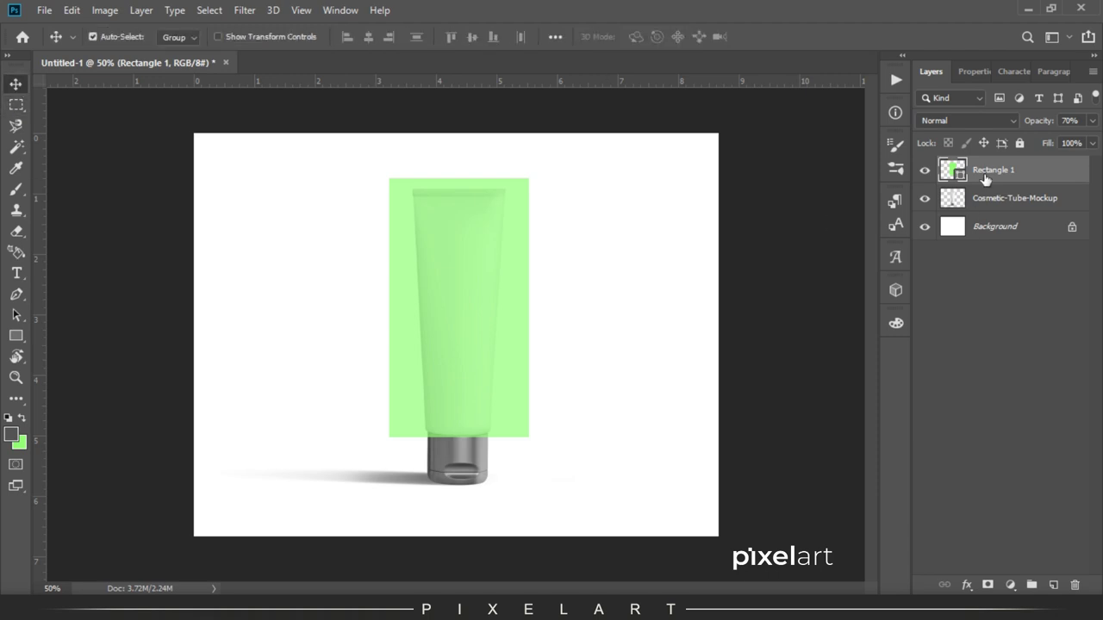
{"action": "right_click", "coordinate": [985, 179]}
{"action": "left_click", "coordinate": [1036, 174]}
{"action": "left_click_drag", "start_coordinate": [1033, 123], "coordinate": [1060, 123]}
{"action": "right_click", "coordinate": [1038, 170]}
{"action": "key", "text": "Escape"}
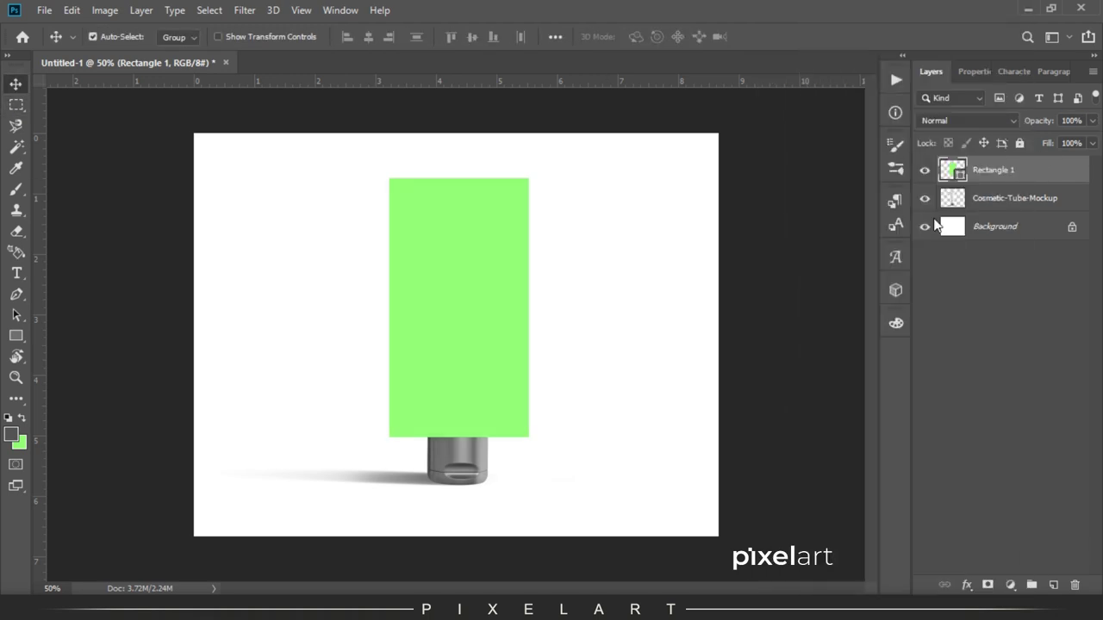
{"action": "left_click_drag", "start_coordinate": [1045, 120], "coordinate": [996, 119]}
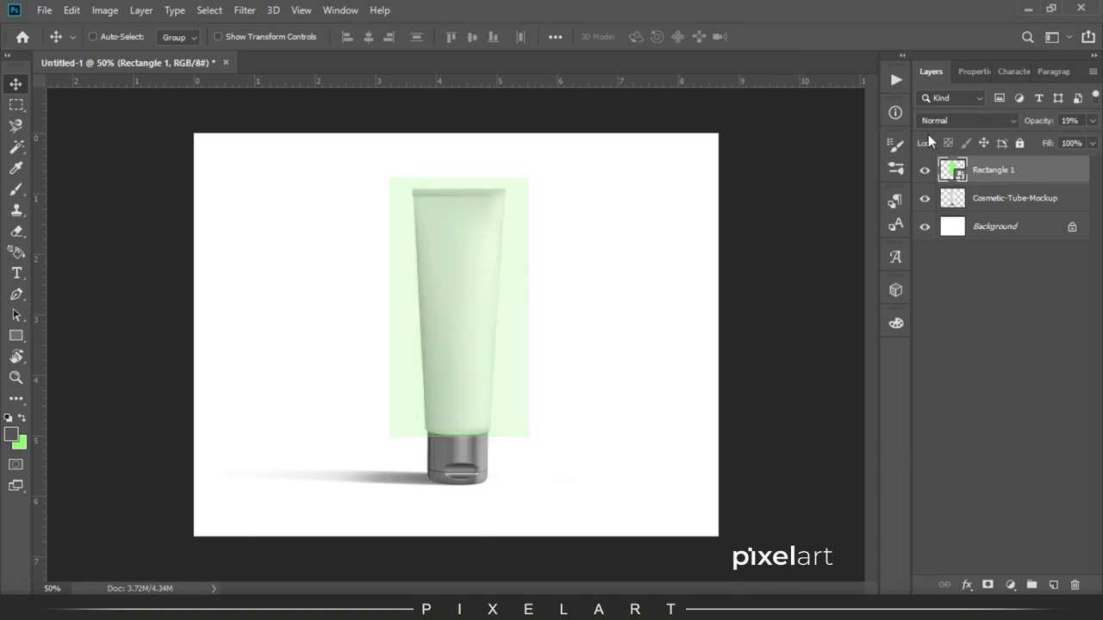
{"action": "key", "text": "ctrl+plus"}
{"action": "key", "text": "ctrl+plus"}
{"action": "key", "text": "ctrl+t"}
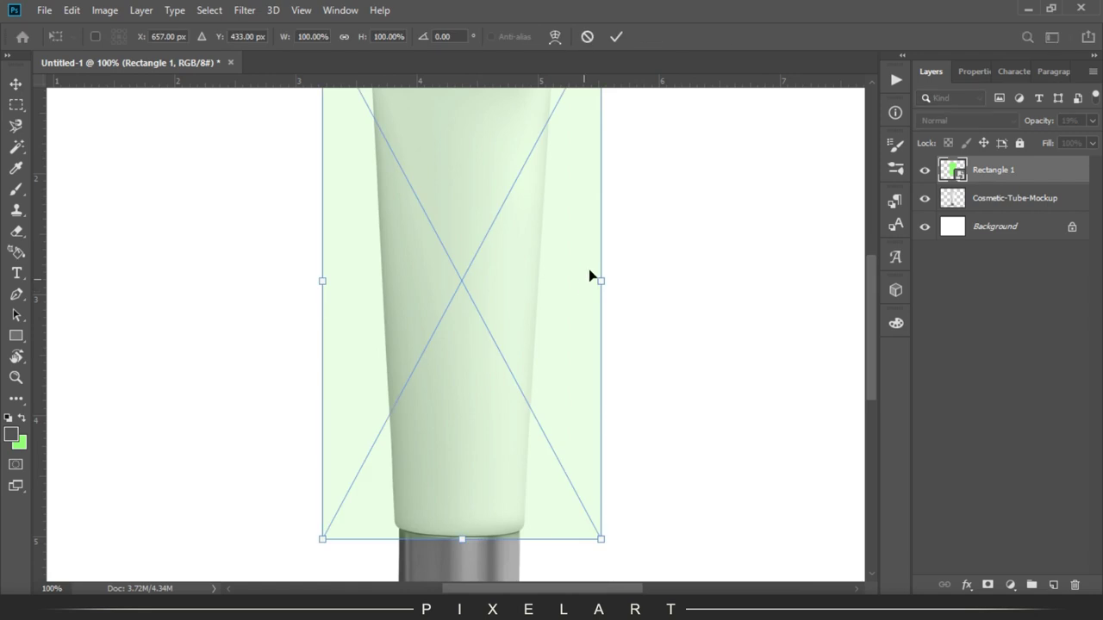
Narrow the green rectangle from both sides and pull its bottom-right corner to the tube's edge.
{"action": "left_click_drag", "start_coordinate": [601, 280], "coordinate": [561, 280]}
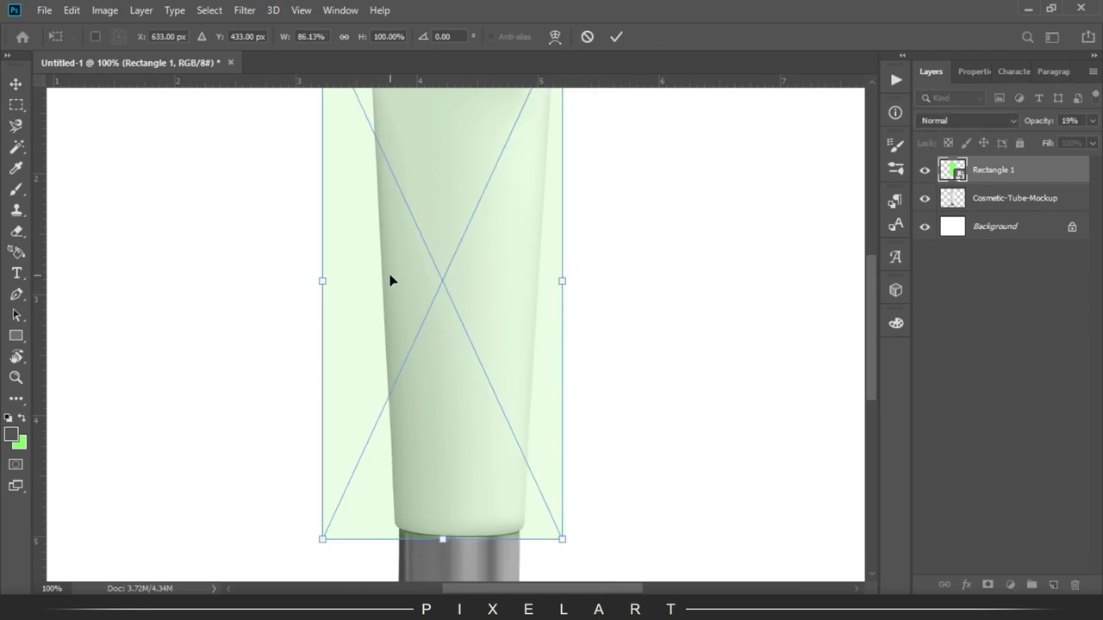
{"action": "left_click_drag", "start_coordinate": [317, 285], "coordinate": [362, 281]}
{"action": "left_click_drag", "start_coordinate": [424, 494], "coordinate": [417, 384]}
{"action": "key", "text": "ctrl+plus"}
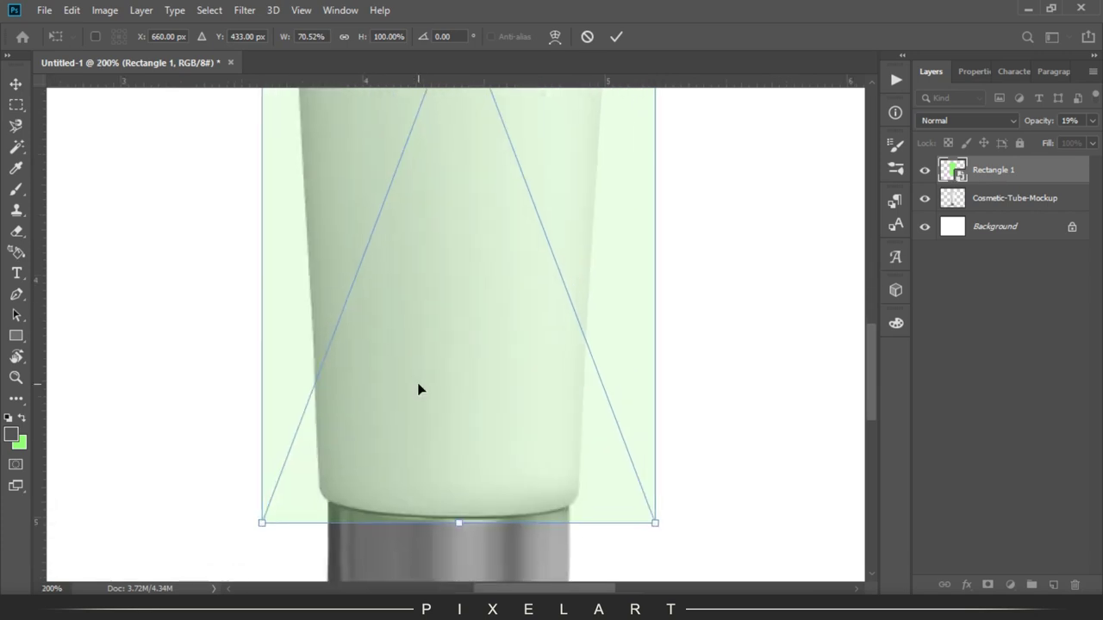
{"action": "key", "text": "ctrl+plus"}
{"action": "left_click_drag", "start_coordinate": [428, 455], "coordinate": [430, 303]}
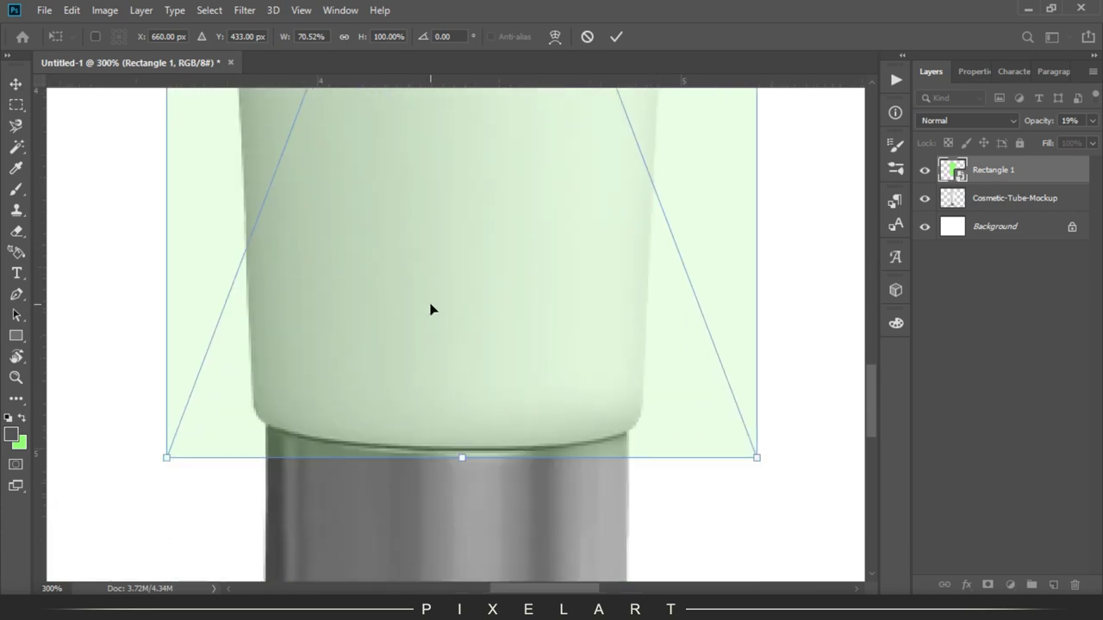
{"action": "left_click_drag", "start_coordinate": [455, 460], "coordinate": [518, 458]}
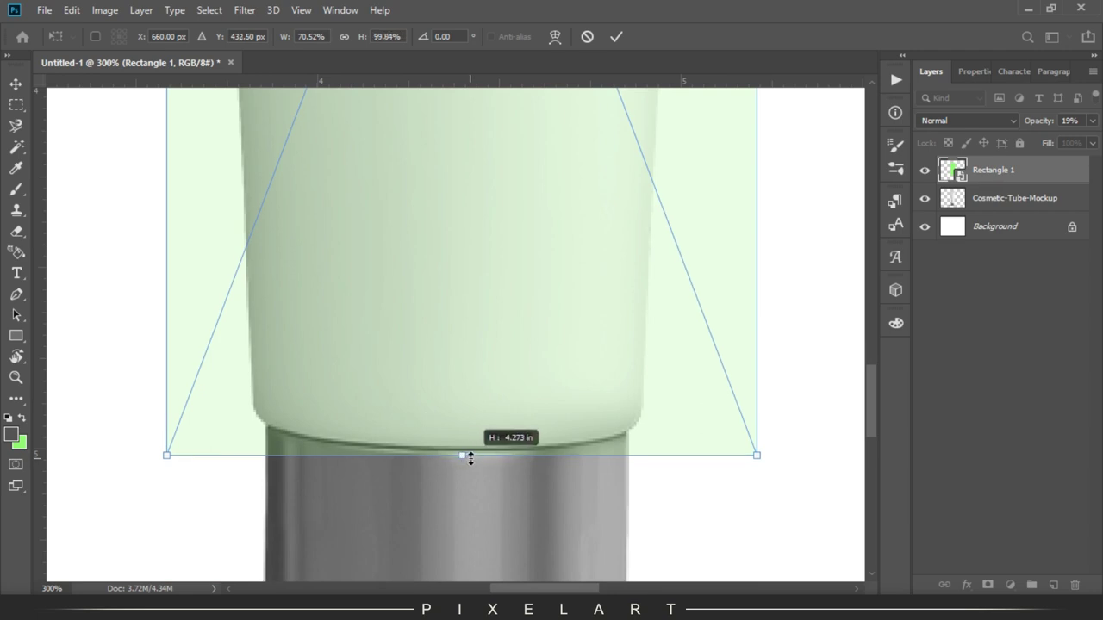
{"action": "left_click_drag", "start_coordinate": [757, 458], "coordinate": [642, 457]}
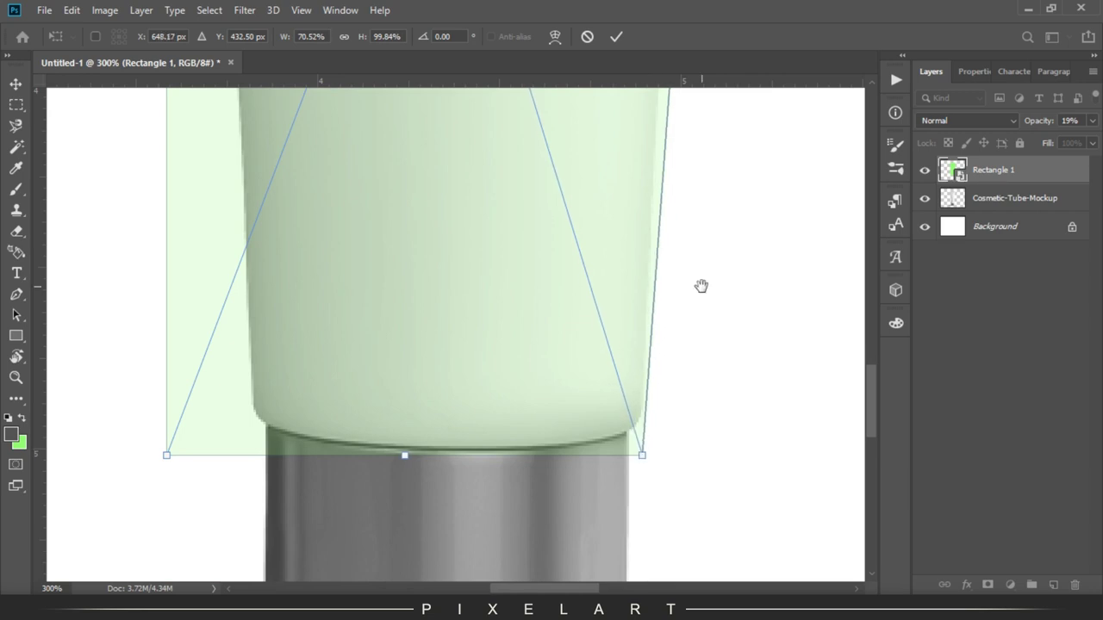
Distort the top and bottom-left corners to follow the tapered tube and commit the transform.
{"action": "left_click_drag", "start_coordinate": [701, 288], "coordinate": [623, 508]}
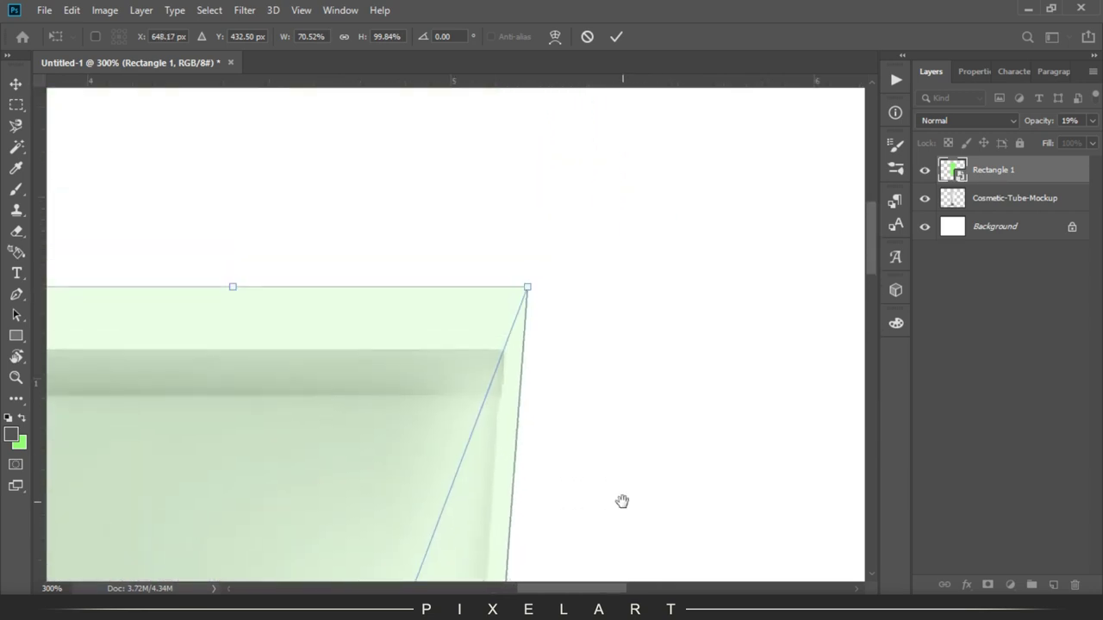
{"action": "left_click_drag", "start_coordinate": [529, 287], "coordinate": [505, 351]}
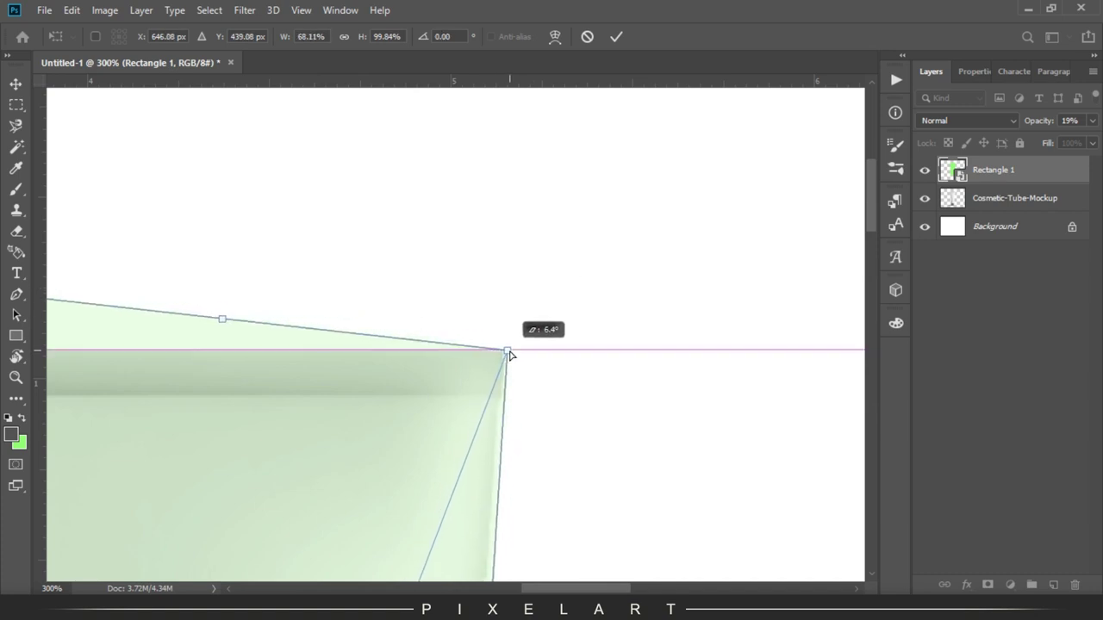
{"action": "left_click_drag", "start_coordinate": [506, 353], "coordinate": [509, 353]}
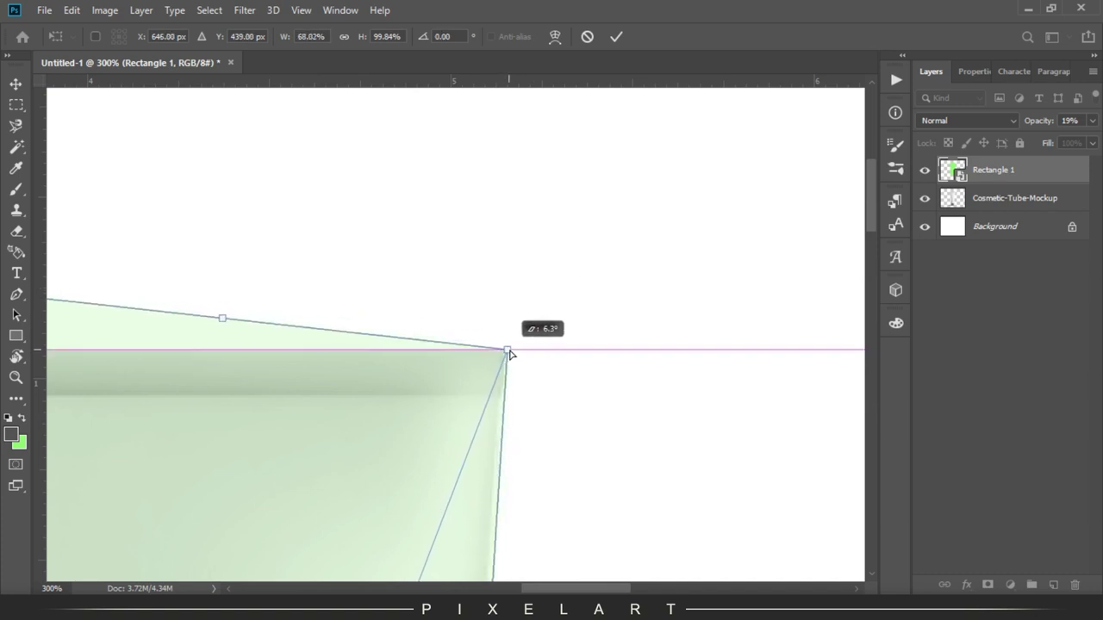
{"action": "left_click_drag", "start_coordinate": [298, 384], "coordinate": [651, 368]}
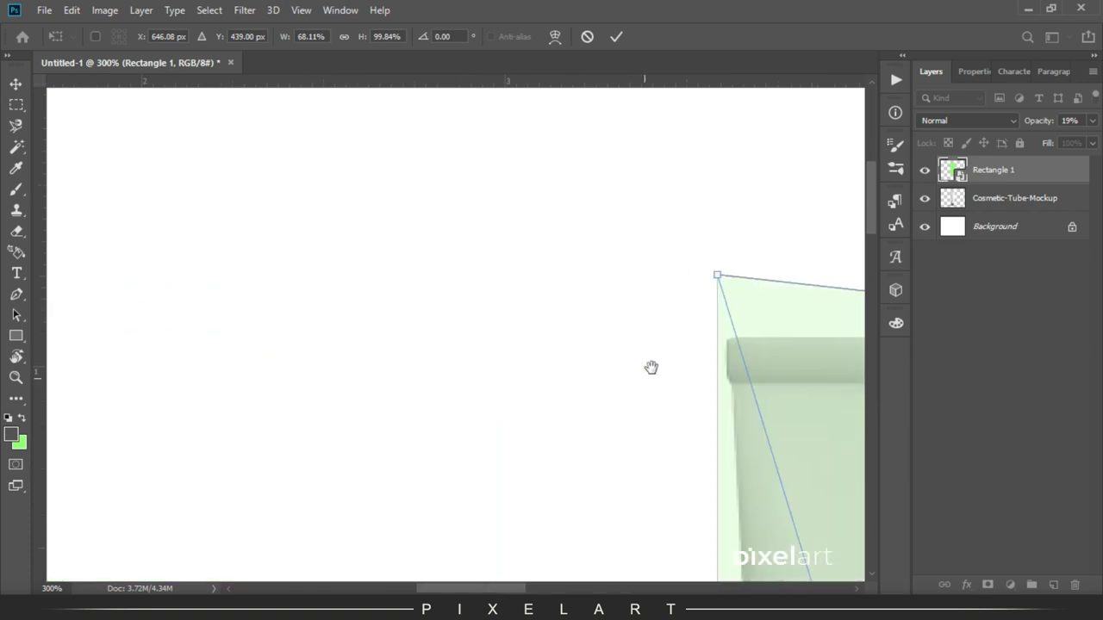
{"action": "left_click_drag", "start_coordinate": [716, 278], "coordinate": [715, 340]}
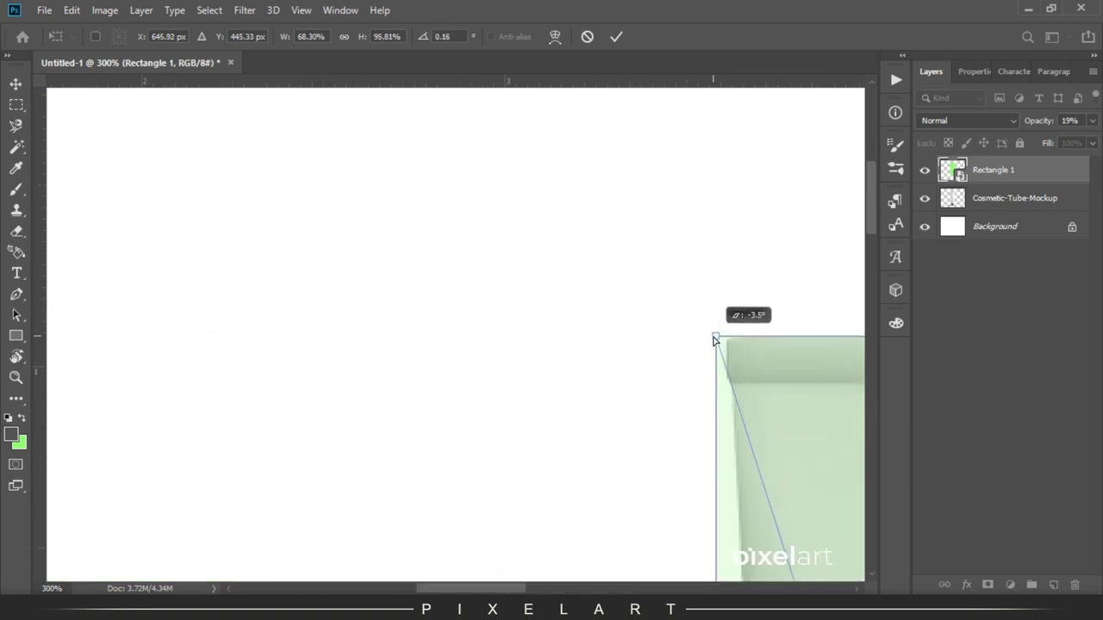
{"action": "mouse_move", "coordinate": [734, 460]}
{"action": "left_mouse_down"}
{"action": "mouse_move", "coordinate": [540, 234]}
{"action": "mouse_move", "coordinate": [559, 87]}
{"action": "left_mouse_up"}
{"action": "left_click_drag", "start_coordinate": [352, 435], "coordinate": [433, 431]}
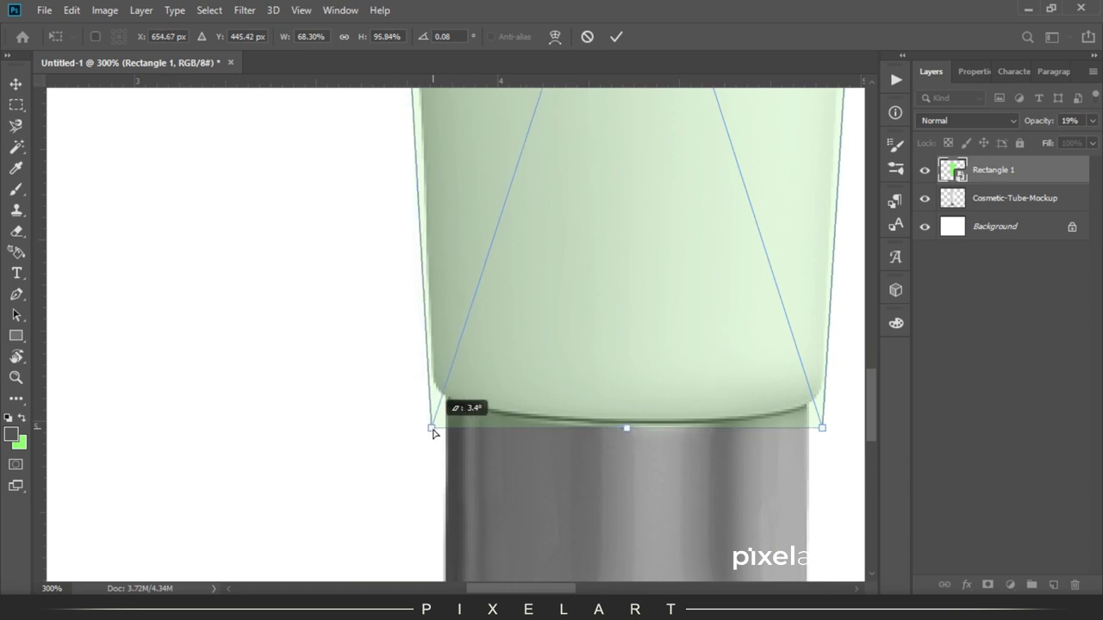
{"action": "key", "text": "Return"}
{"action": "left_click_drag", "start_coordinate": [552, 477], "coordinate": [512, 374]}
{"action": "left_click", "coordinate": [988, 199]}
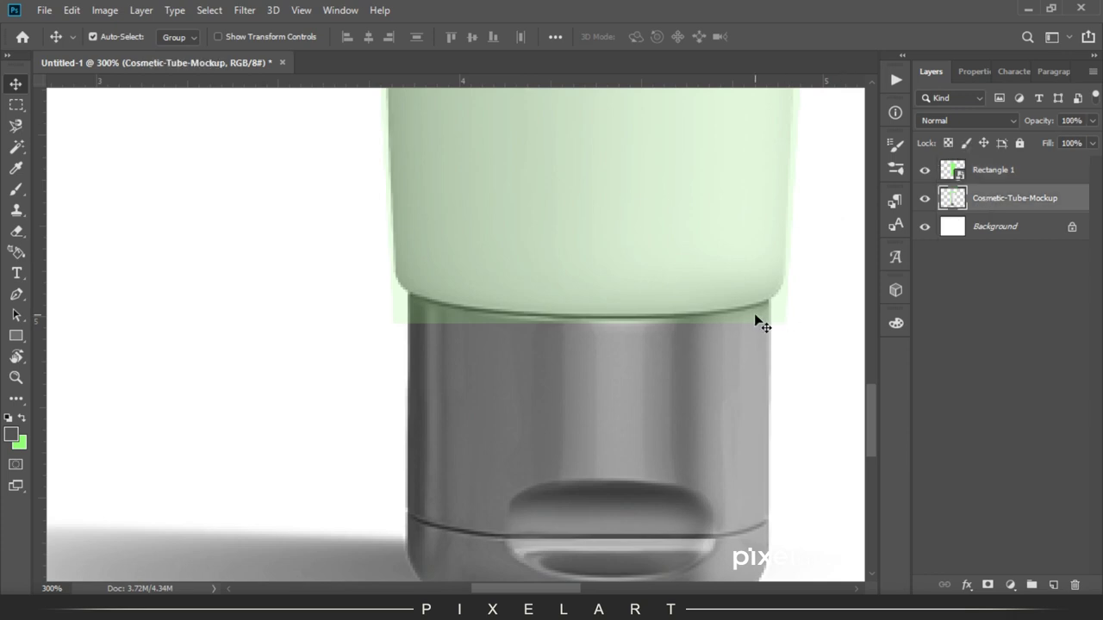
Trace a curved Pen outline along the seam under the green tube body.
{"action": "key", "text": "p"}
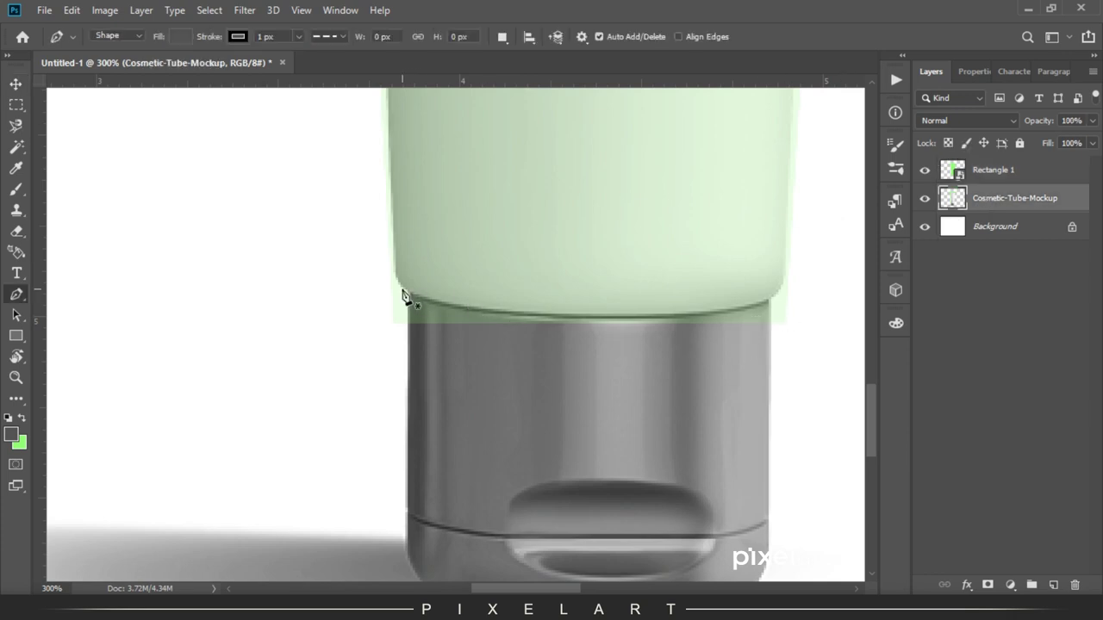
{"action": "left_click", "coordinate": [404, 291]}
{"action": "mouse_move", "coordinate": [799, 281]}
{"action": "left_mouse_down"}
{"action": "mouse_move", "coordinate": [861, 227]}
{"action": "mouse_move", "coordinate": [338, 229]}
{"action": "left_mouse_up"}
{"action": "left_click_drag", "start_coordinate": [354, 342], "coordinate": [719, 335]}
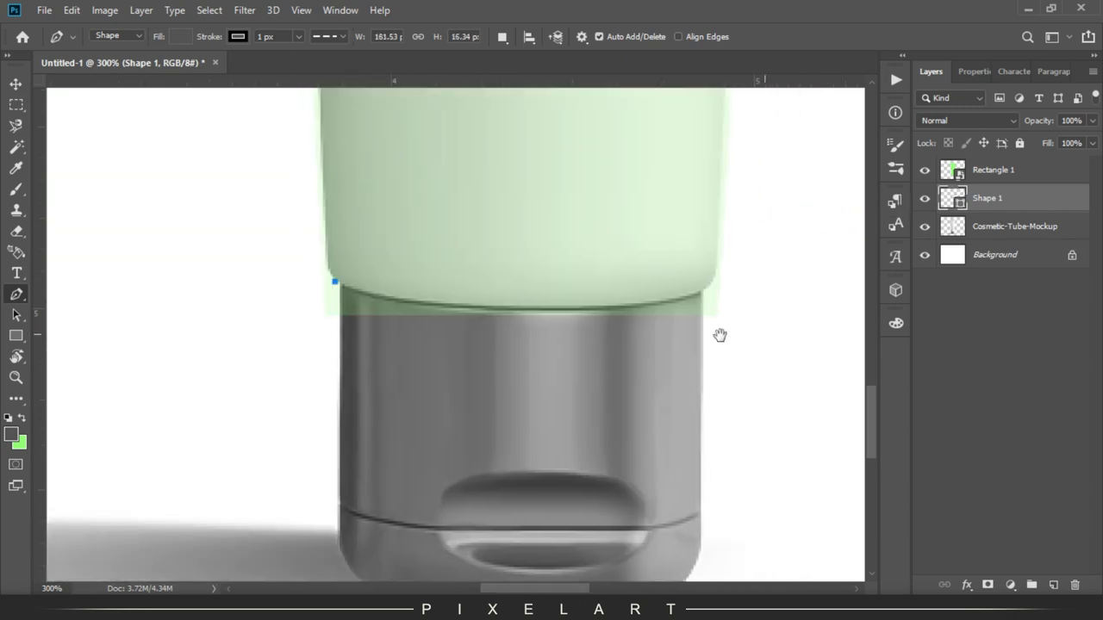
{"action": "left_click_drag", "start_coordinate": [529, 308], "coordinate": [669, 306]}
{"action": "left_click", "coordinate": [529, 308], "text": "alt"}
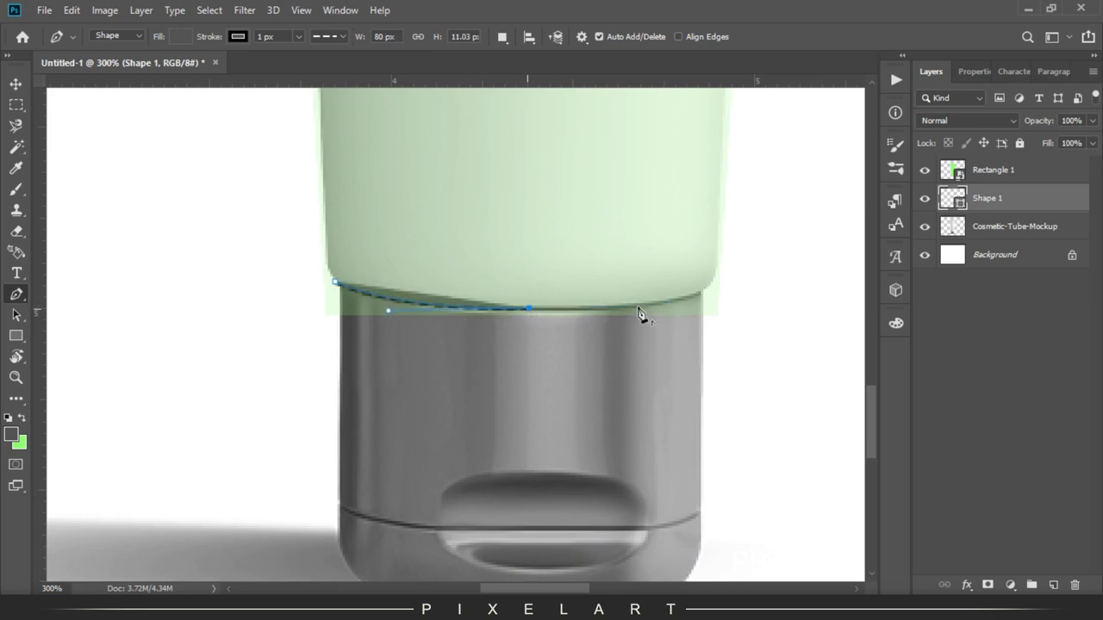
{"action": "left_click_drag", "start_coordinate": [713, 285], "coordinate": [749, 258]}
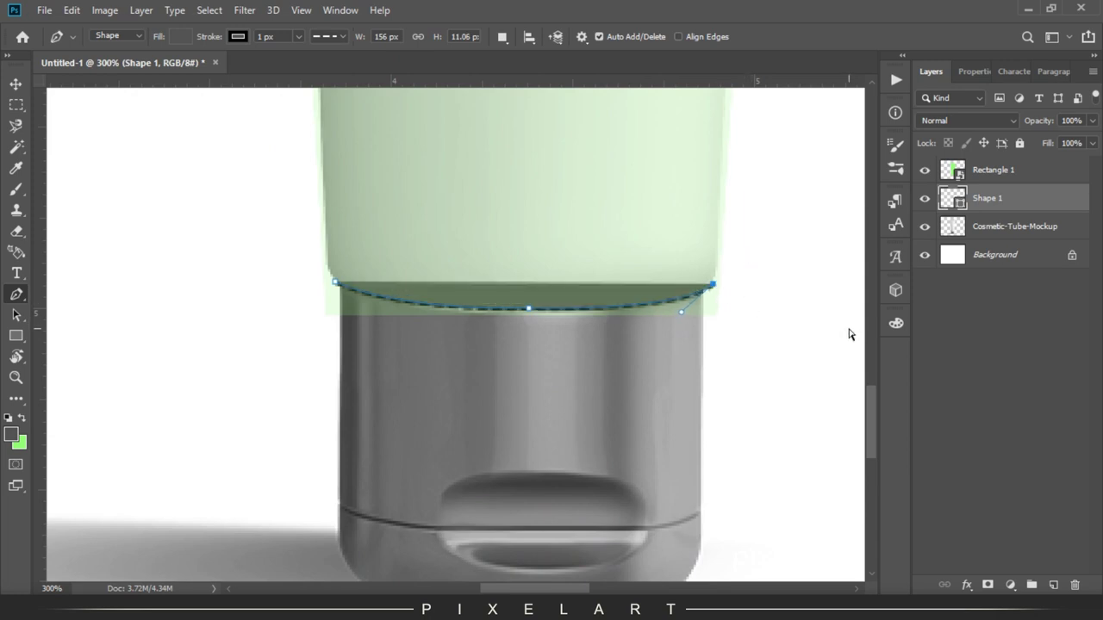
{"action": "key", "text": "ctrl+minus"}
{"action": "key", "text": "ctrl+minus"}
Extend the outline around the metal cap and shadow and close it at the left seam.
{"action": "left_click_drag", "start_coordinate": [710, 313], "coordinate": [724, 314]}
{"action": "left_click_drag", "start_coordinate": [783, 369], "coordinate": [785, 385]}
{"action": "mouse_move", "coordinate": [635, 480]}
{"action": "left_mouse_down"}
{"action": "mouse_move", "coordinate": [671, 466]}
{"action": "mouse_move", "coordinate": [591, 475]}
{"action": "left_mouse_up"}
{"action": "left_click", "coordinate": [349, 490]}
{"action": "left_click_drag", "start_coordinate": [216, 463], "coordinate": [323, 450]}
{"action": "left_click_drag", "start_coordinate": [133, 458], "coordinate": [101, 418]}
{"action": "left_click", "coordinate": [100, 411]}
{"action": "mouse_move", "coordinate": [94, 335]}
{"action": "left_mouse_down"}
{"action": "mouse_move", "coordinate": [147, 270]}
{"action": "mouse_move", "coordinate": [256, 249]}
{"action": "left_mouse_up"}
{"action": "left_click_drag", "start_coordinate": [353, 241], "coordinate": [421, 255]}
{"action": "left_click", "coordinate": [567, 283]}
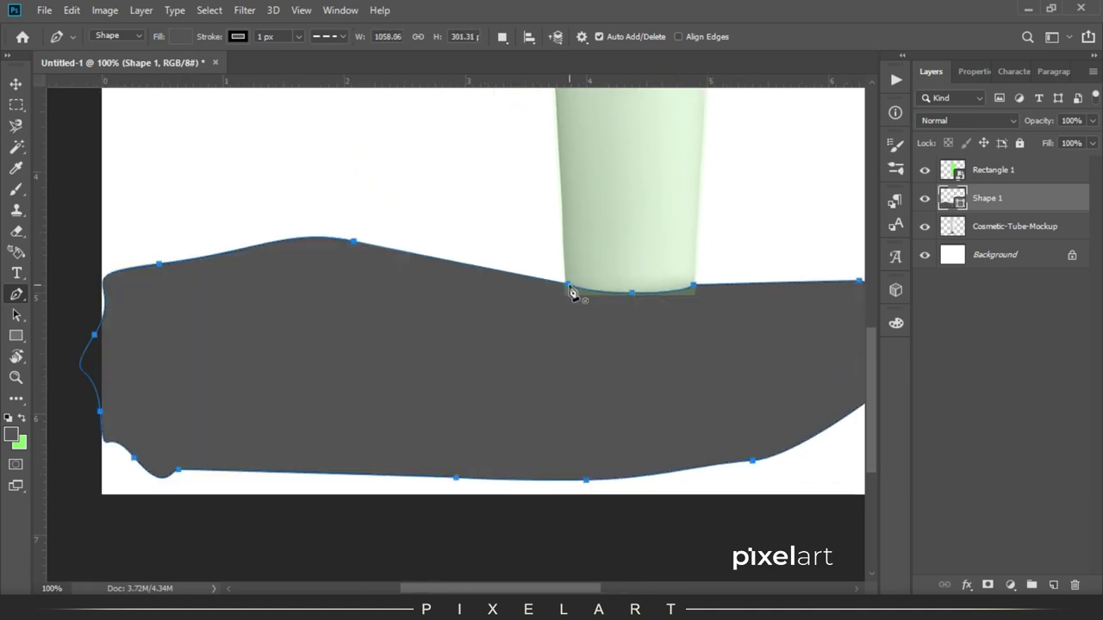
Load the Shape 1 outline as a selection and hide Shape 1.
{"action": "key", "text": "Return"}
{"action": "left_click", "coordinate": [952, 197], "text": "ctrl"}
{"action": "left_click", "coordinate": [925, 198]}
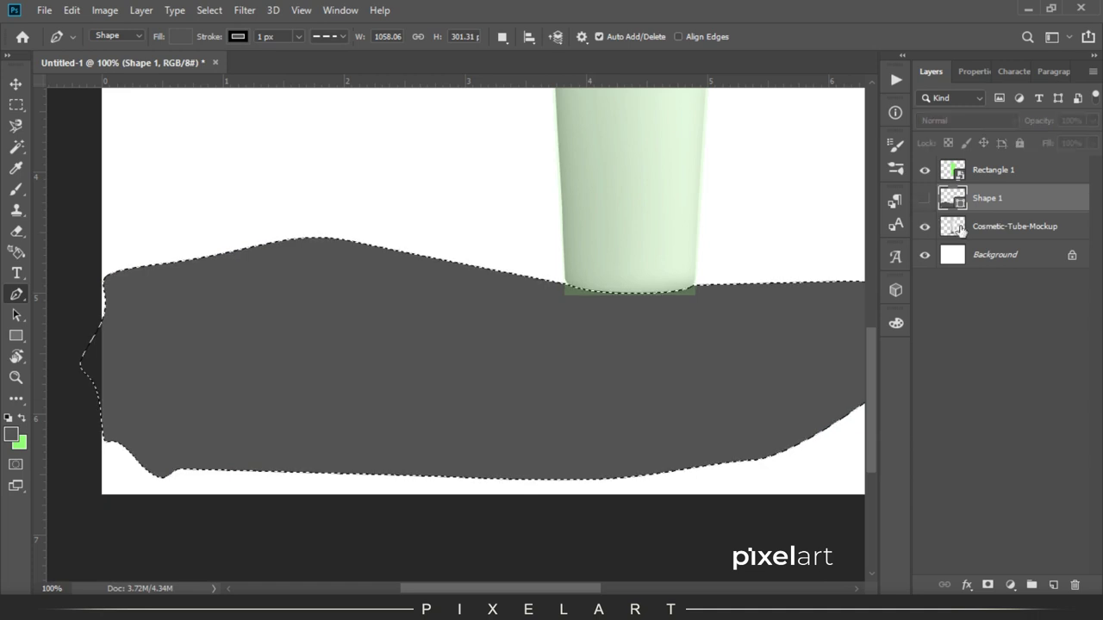
{"action": "left_click", "coordinate": [991, 226]}
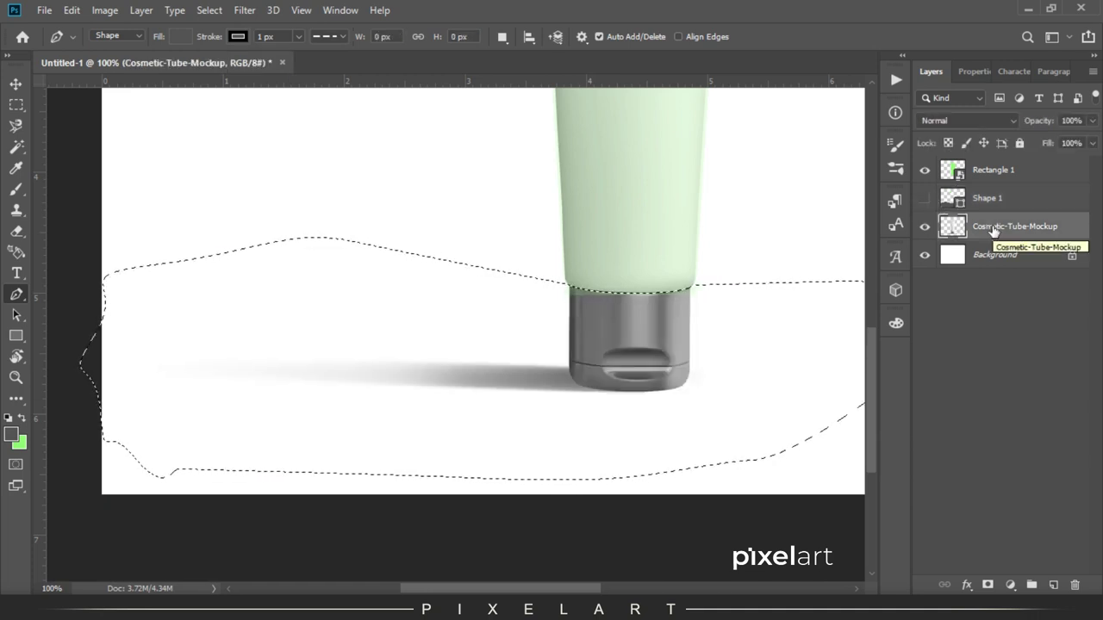
Copy the cap and shadow and paste them in place onto new Layer 1.
{"action": "left_click", "coordinate": [98, 12]}
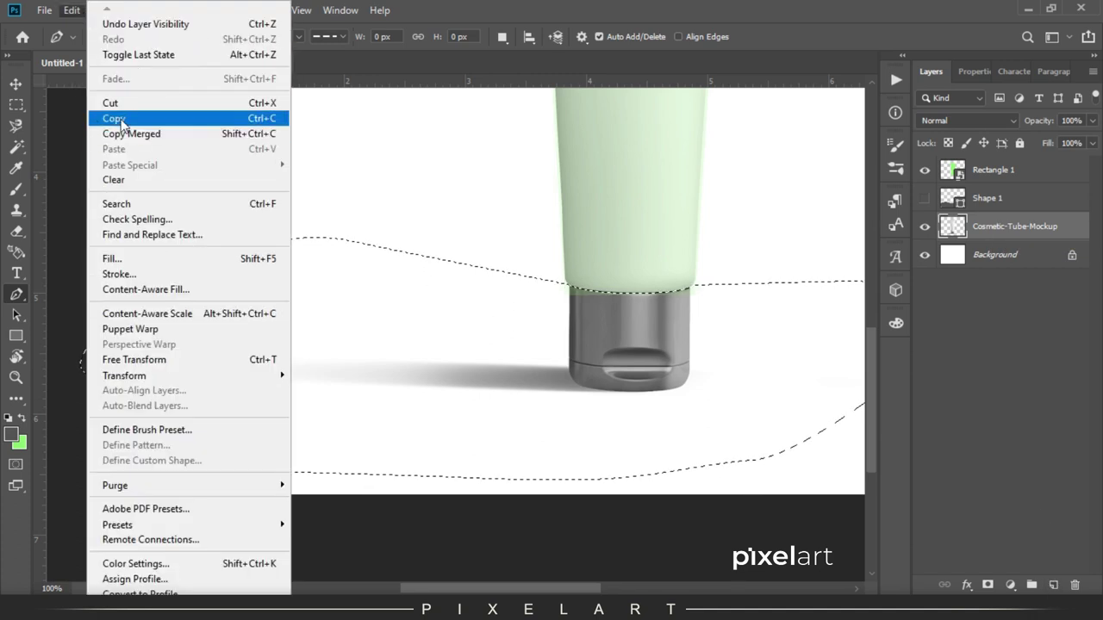
{"action": "mouse_move", "coordinate": [72, 10]}
{"action": "left_click", "coordinate": [107, 127]}
{"action": "left_click", "coordinate": [1052, 585]}
{"action": "left_click", "coordinate": [71, 10]}
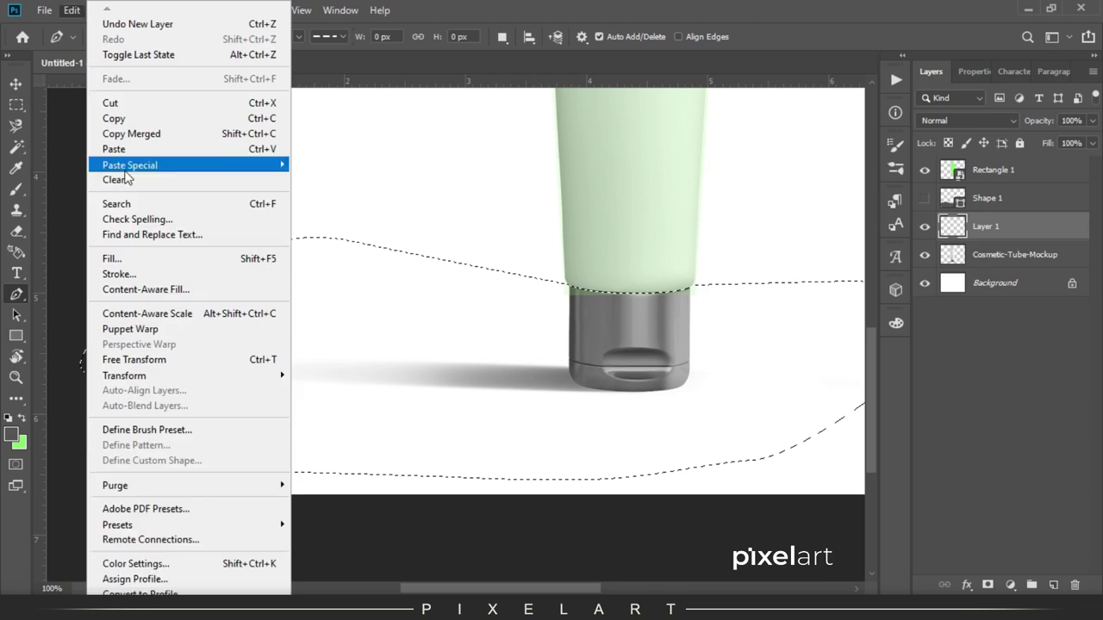
{"action": "left_click", "coordinate": [321, 180]}
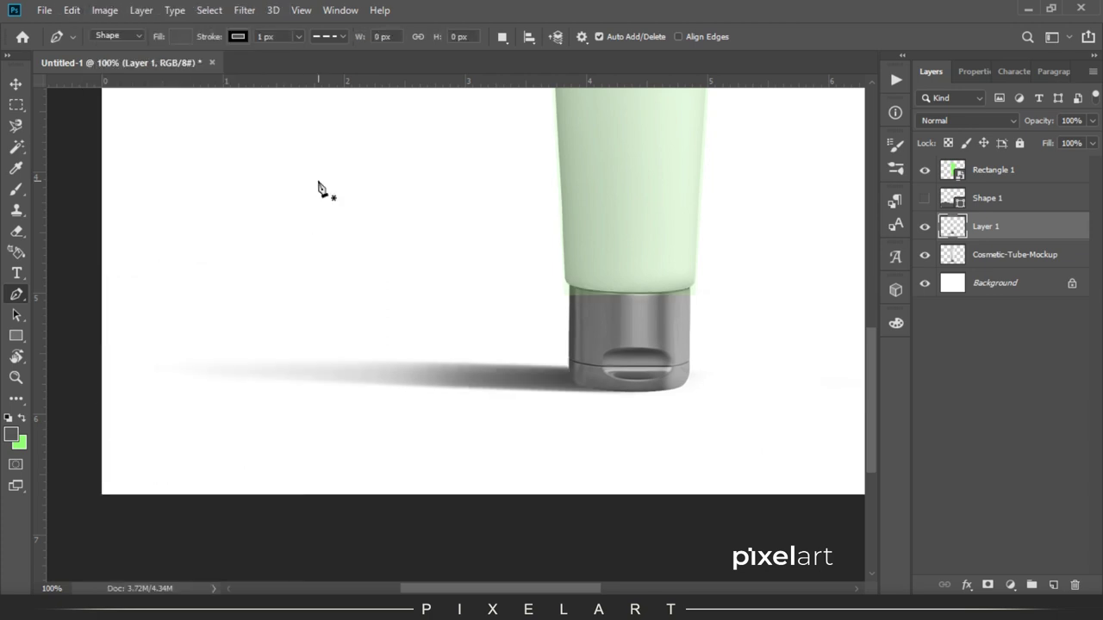
{"action": "left_click", "coordinate": [13, 83]}
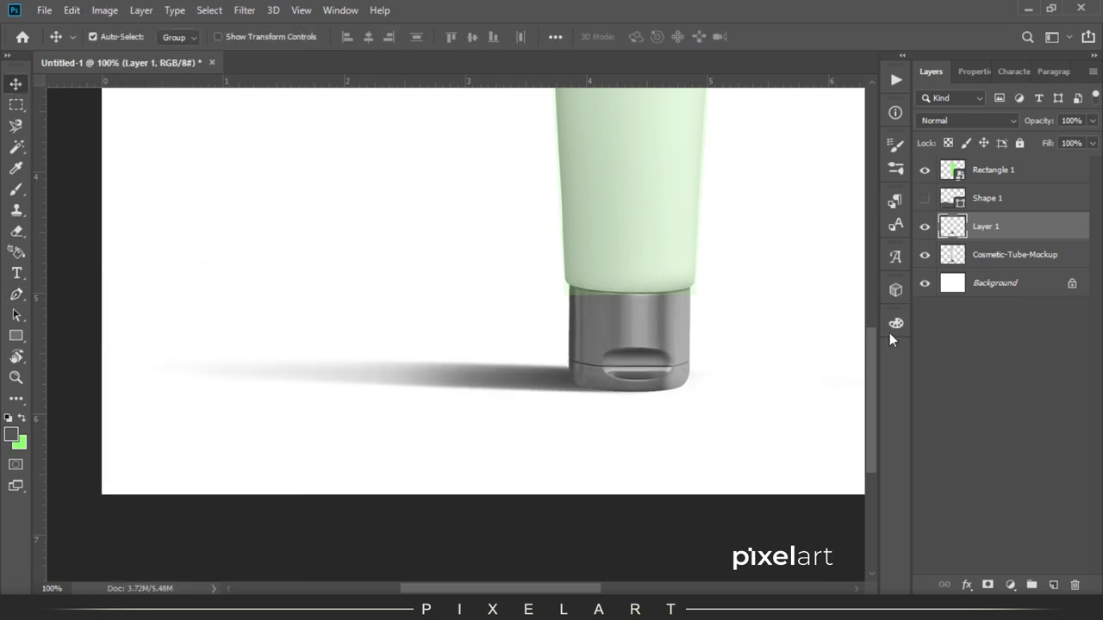
{"action": "left_click", "coordinate": [920, 256]}
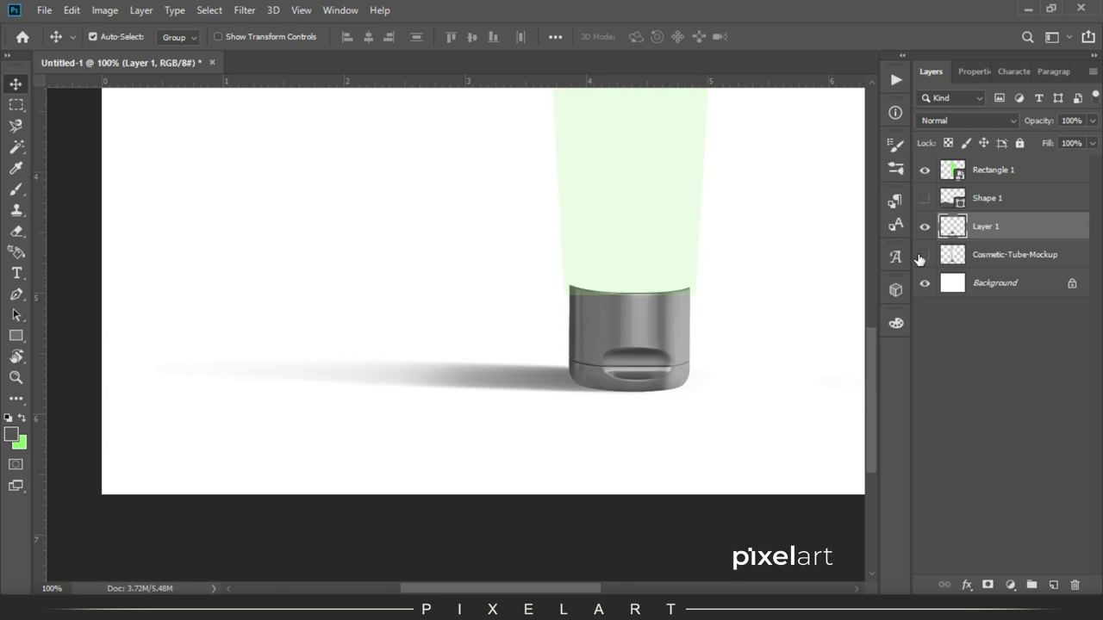
{"action": "left_click", "coordinate": [922, 256]}
Invert Layer 1's selection and Copy Merged / Paste Into the rest onto new Layer 2.
{"action": "left_click", "coordinate": [953, 228], "text": "ctrl"}
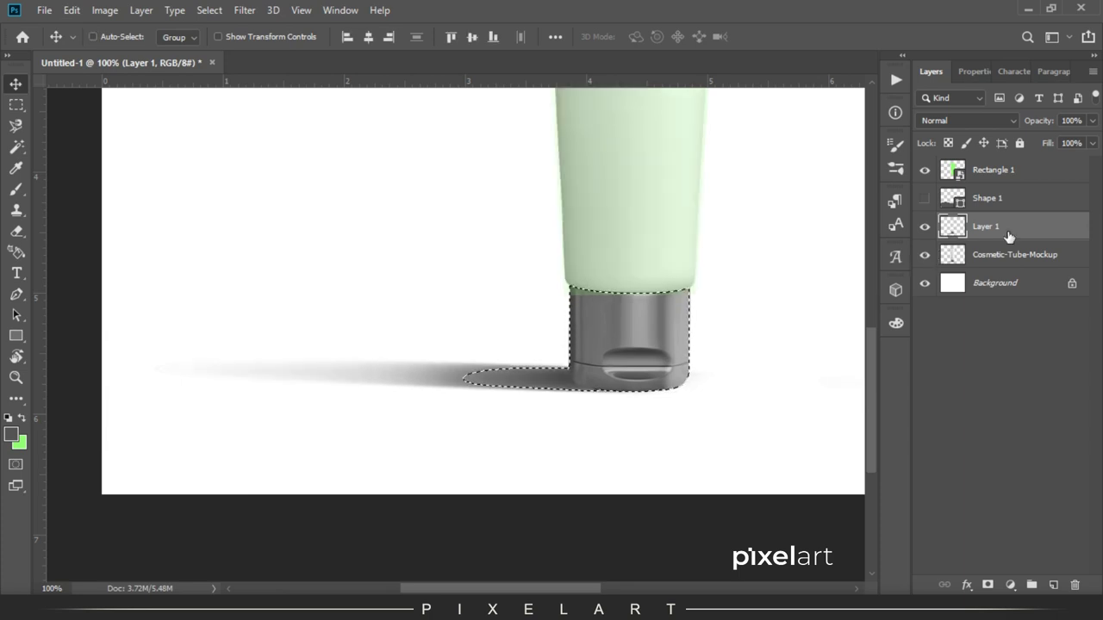
{"action": "key", "text": "ctrl+shift+i"}
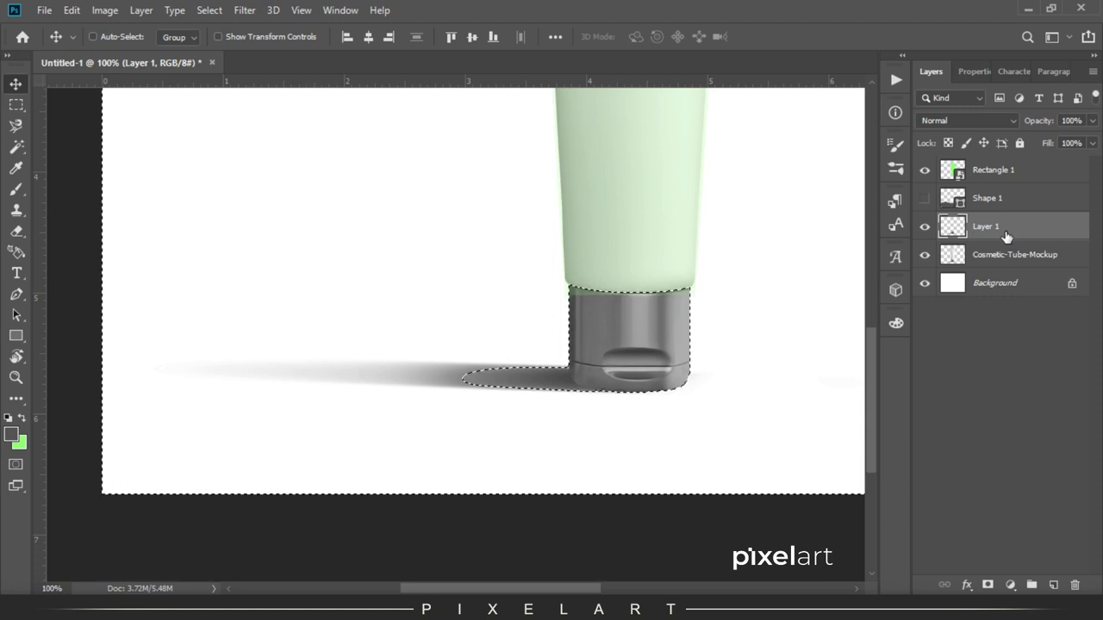
{"action": "left_click", "coordinate": [991, 255]}
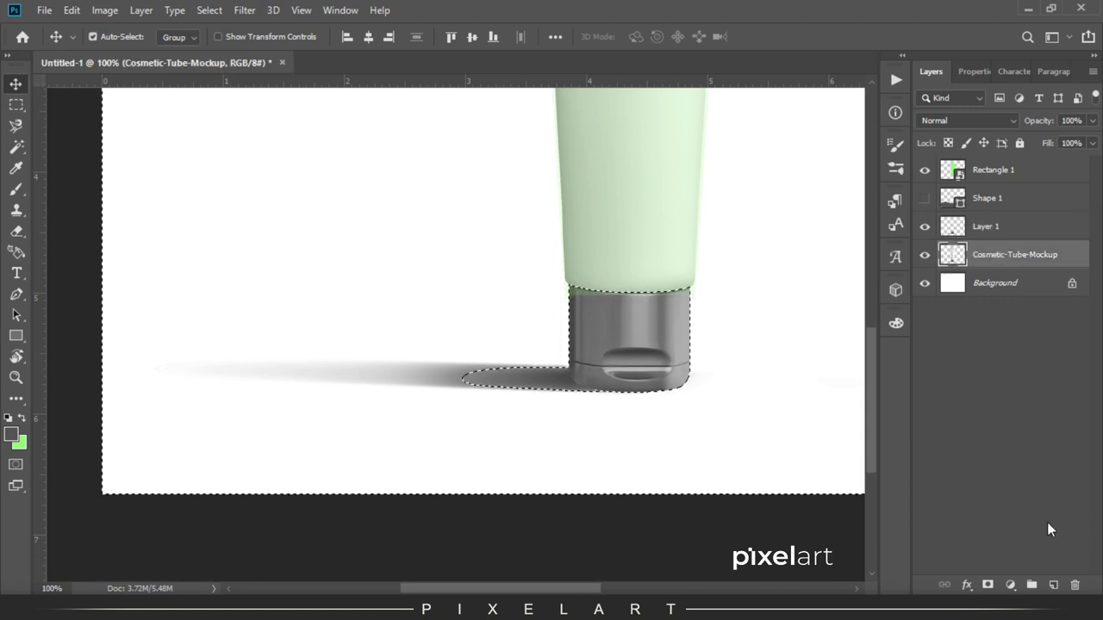
{"action": "left_click", "coordinate": [1053, 585]}
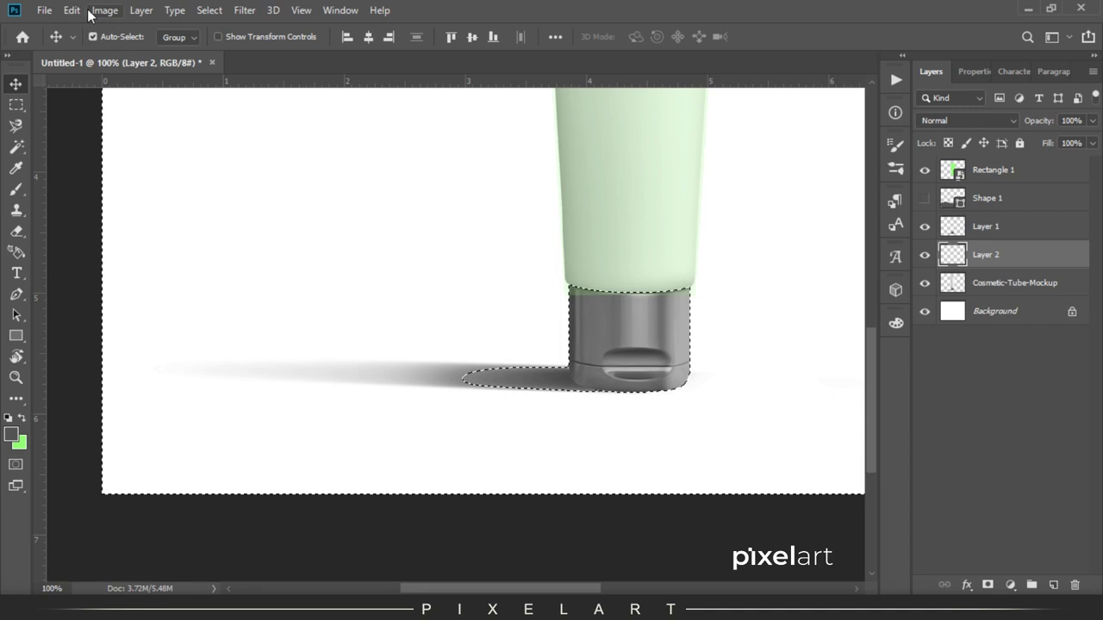
{"action": "left_click", "coordinate": [974, 284]}
{"action": "left_click", "coordinate": [71, 10]}
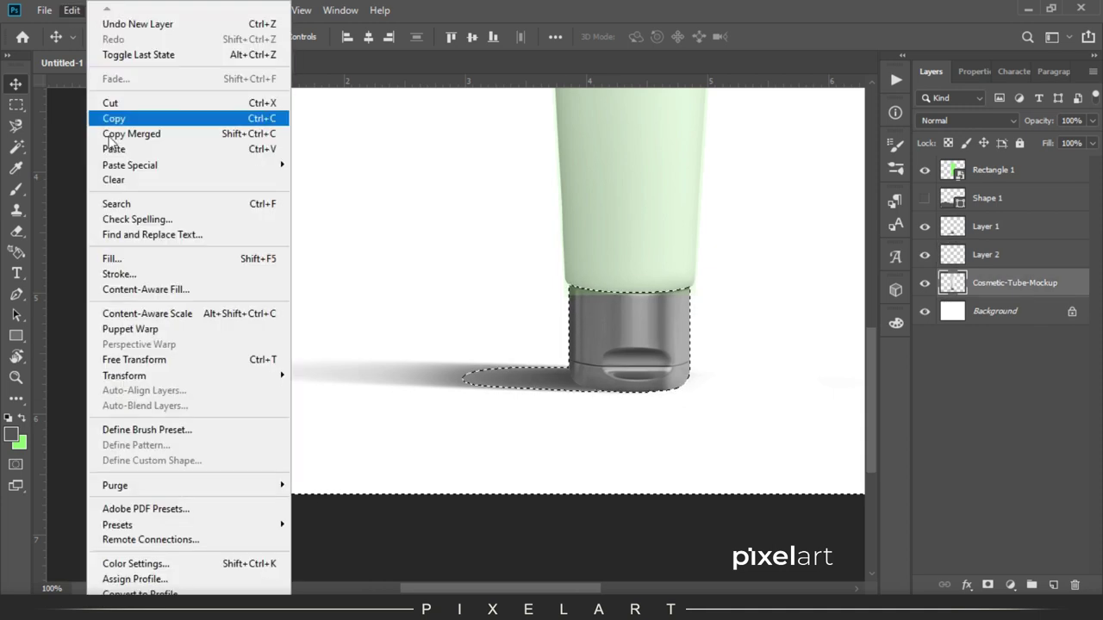
{"action": "left_click", "coordinate": [120, 133]}
{"action": "left_click", "coordinate": [989, 255]}
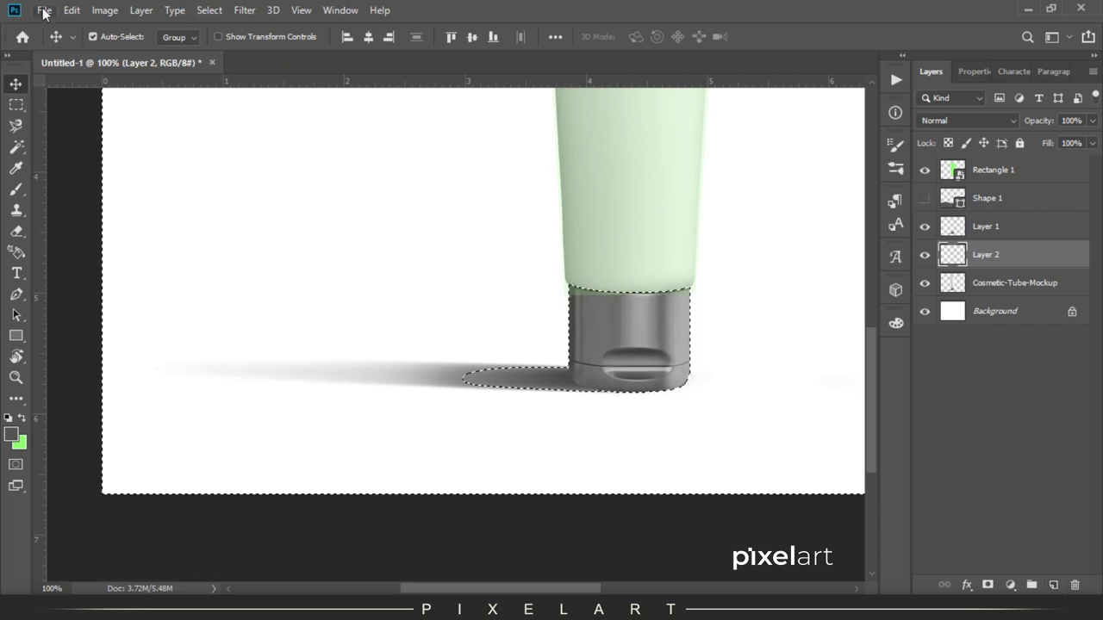
{"action": "left_click", "coordinate": [72, 10]}
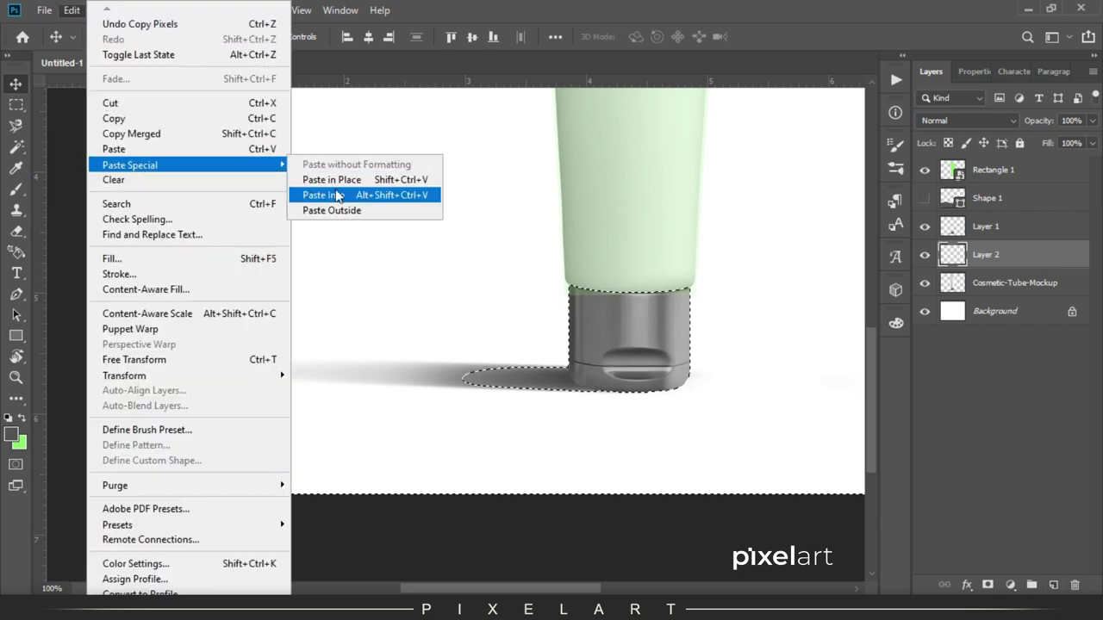
{"action": "left_click", "coordinate": [312, 195]}
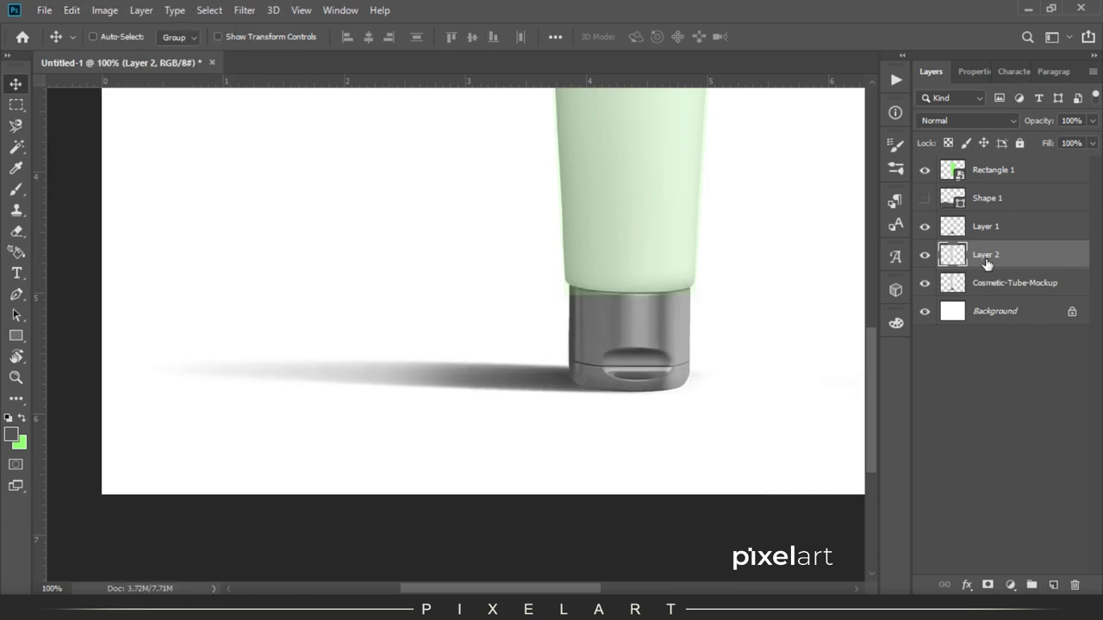
{"action": "left_click", "coordinate": [952, 255], "text": "ctrl"}
{"action": "left_click_drag", "start_coordinate": [787, 278], "coordinate": [540, 238]}
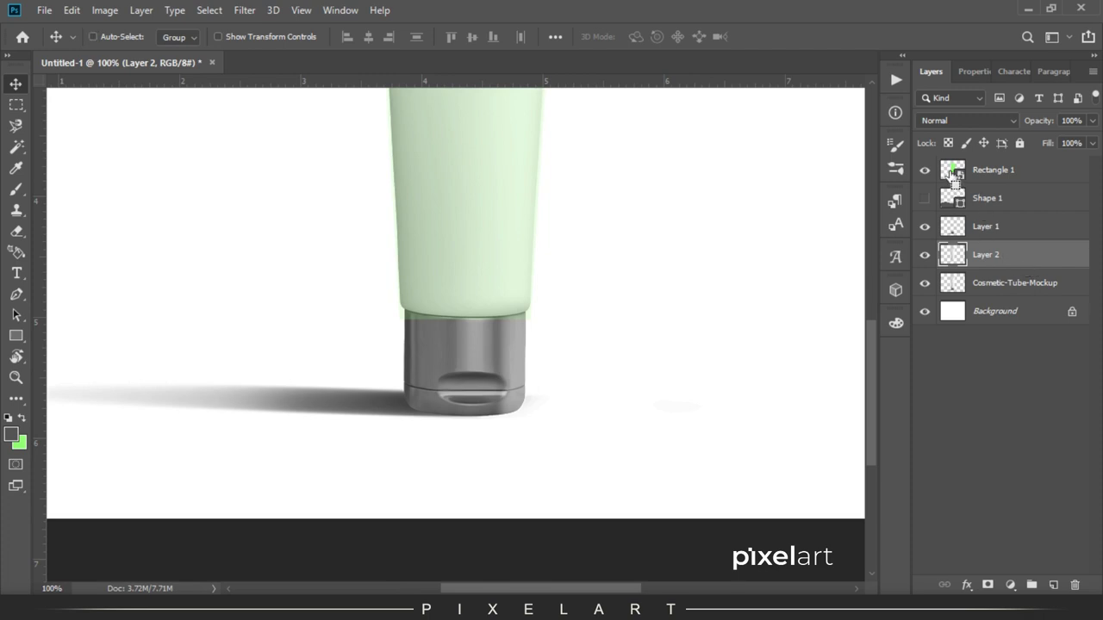
Add a layer mask to Rectangle 1 from Layer 2's tube-body selection.
{"action": "left_click", "coordinate": [953, 176], "text": "ctrl"}
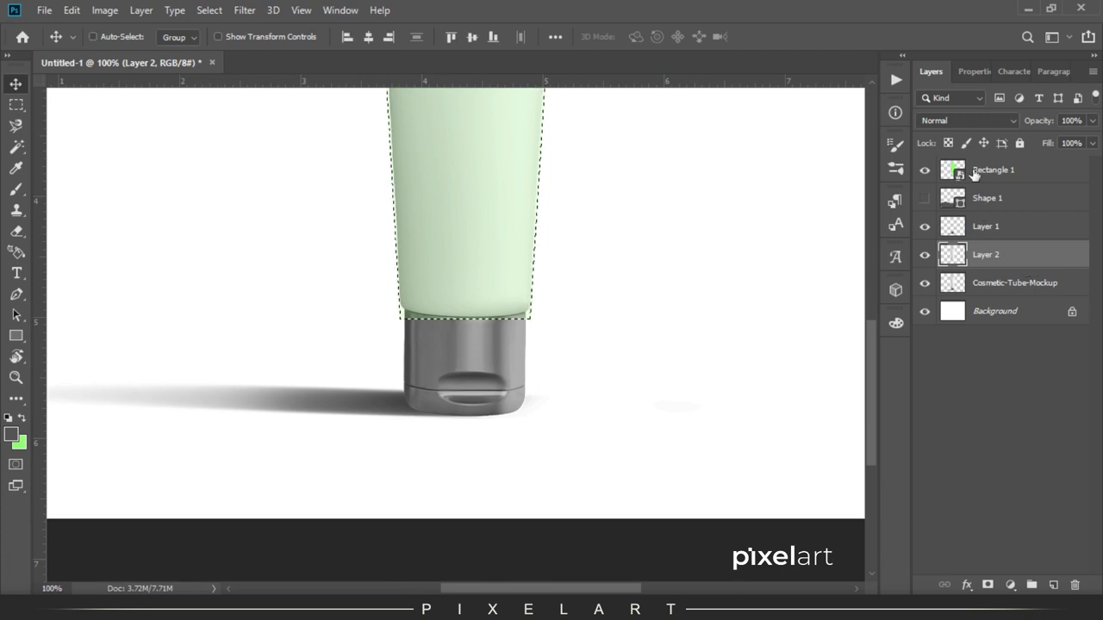
{"action": "left_click", "coordinate": [1014, 177]}
{"action": "left_click_drag", "start_coordinate": [1040, 125], "coordinate": [1099, 125]}
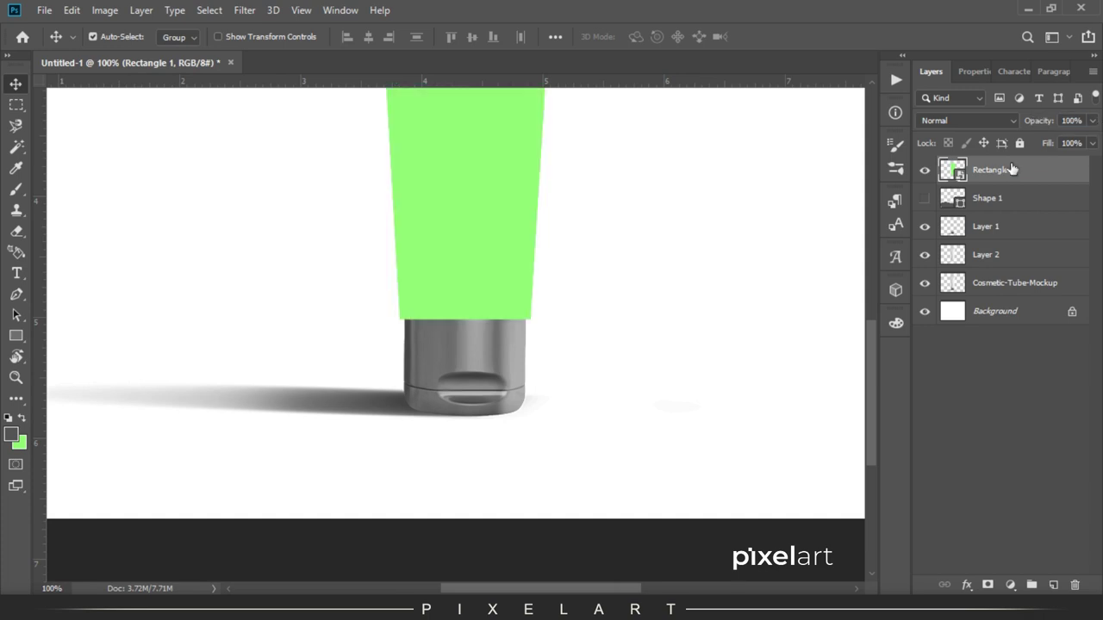
{"action": "left_click", "coordinate": [951, 259], "text": "ctrl"}
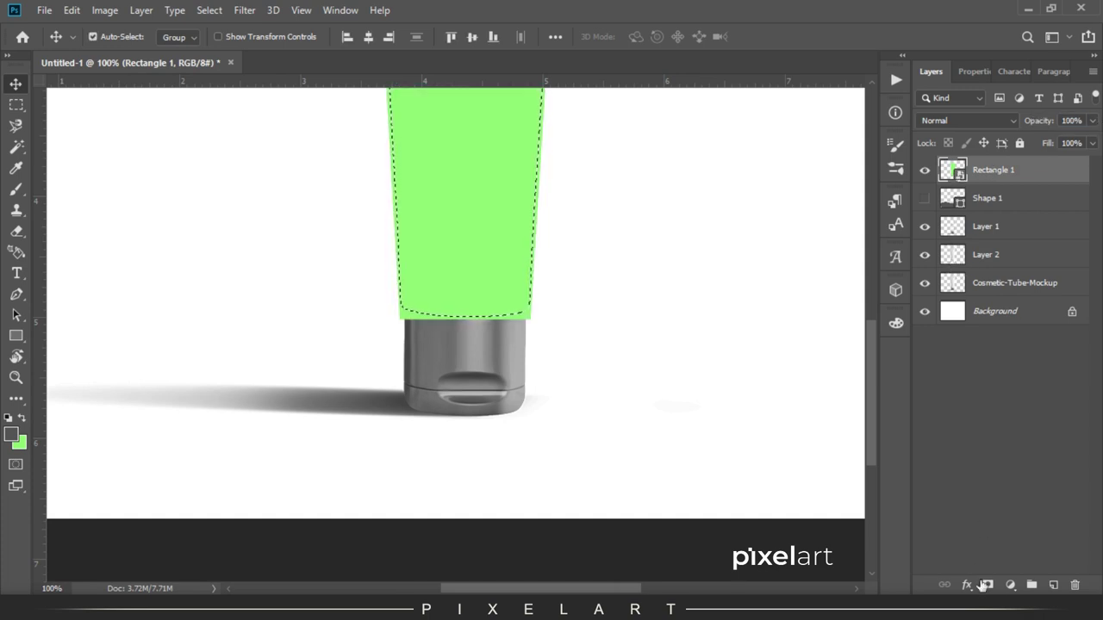
{"action": "left_click", "coordinate": [987, 586]}
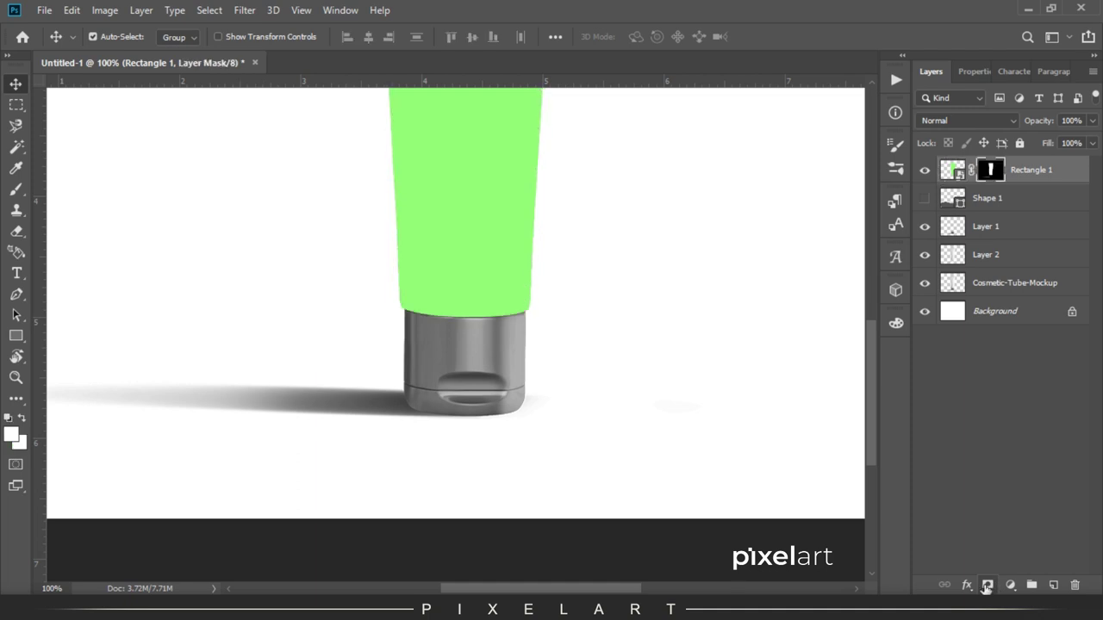
Load Layer 1's cap-and-shadow selection, then deselect and pan to the cap.
{"action": "scroll", "coordinate": [611, 282], "scroll_direction": "up", "scroll_amount": 5}
{"action": "scroll", "coordinate": [594, 295], "scroll_direction": "down", "scroll_amount": 5}
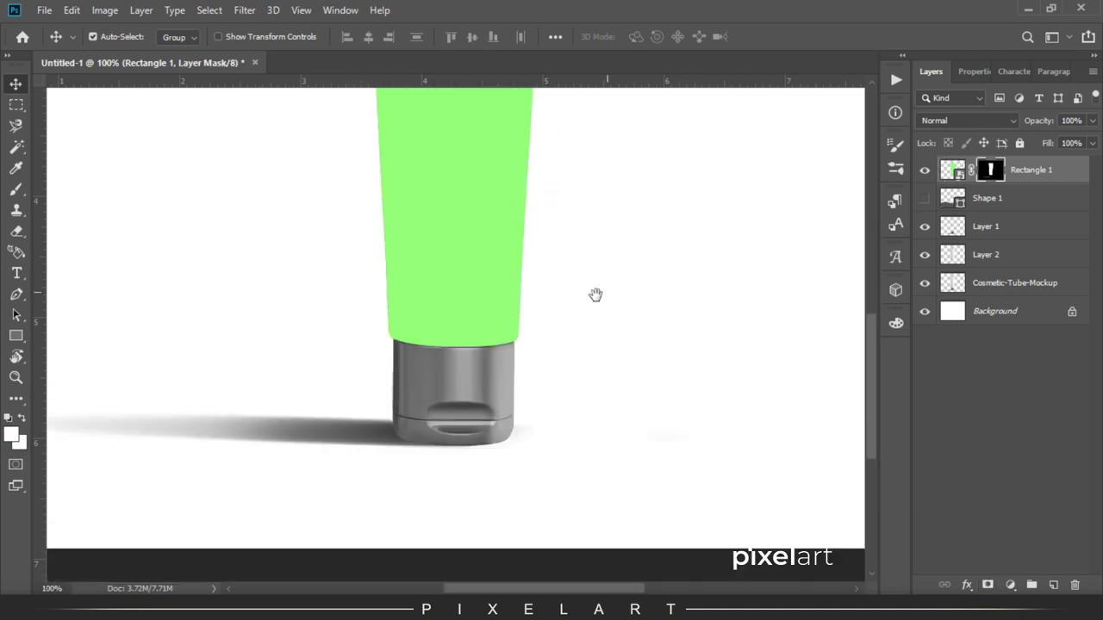
{"action": "scroll", "coordinate": [596, 261], "scroll_direction": "down", "scroll_amount": 1}
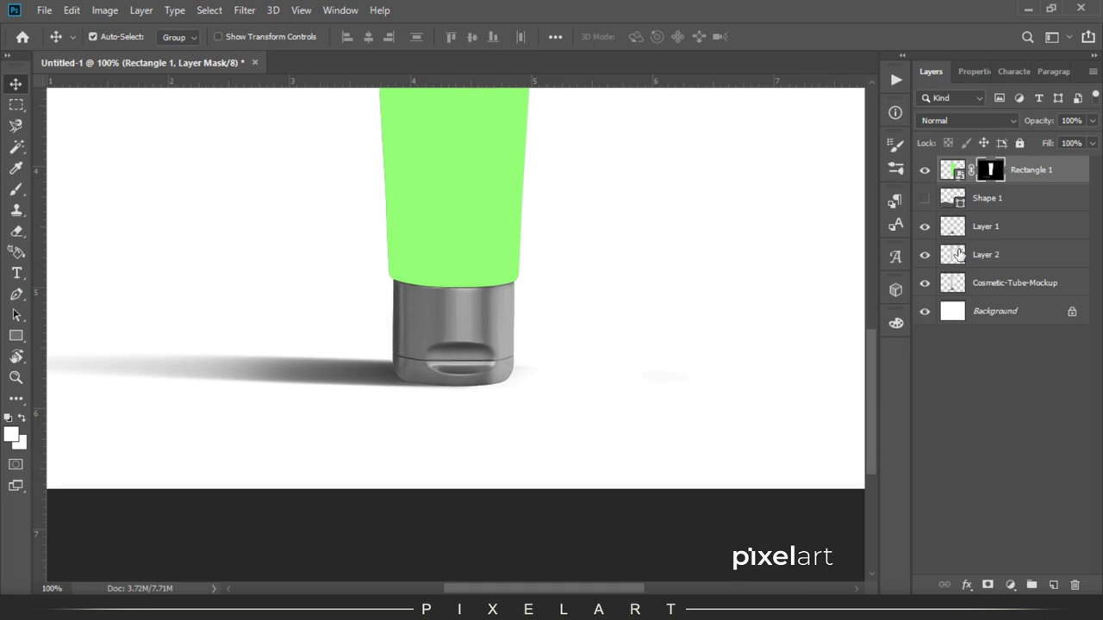
{"action": "left_click", "coordinate": [953, 228], "text": "ctrl"}
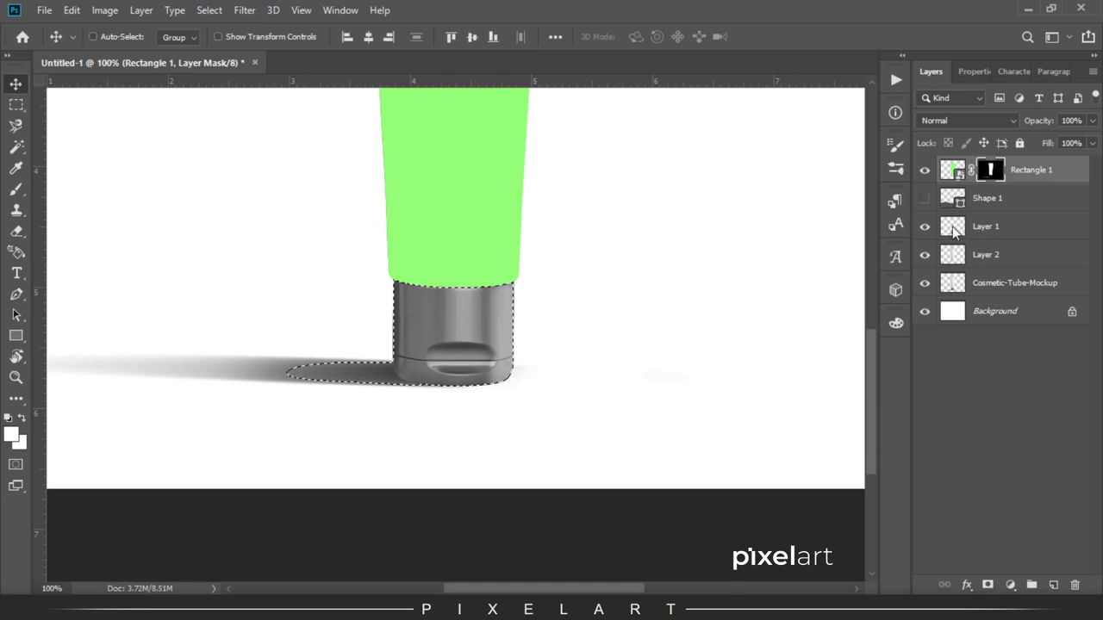
{"action": "key", "text": "ctrl+d"}
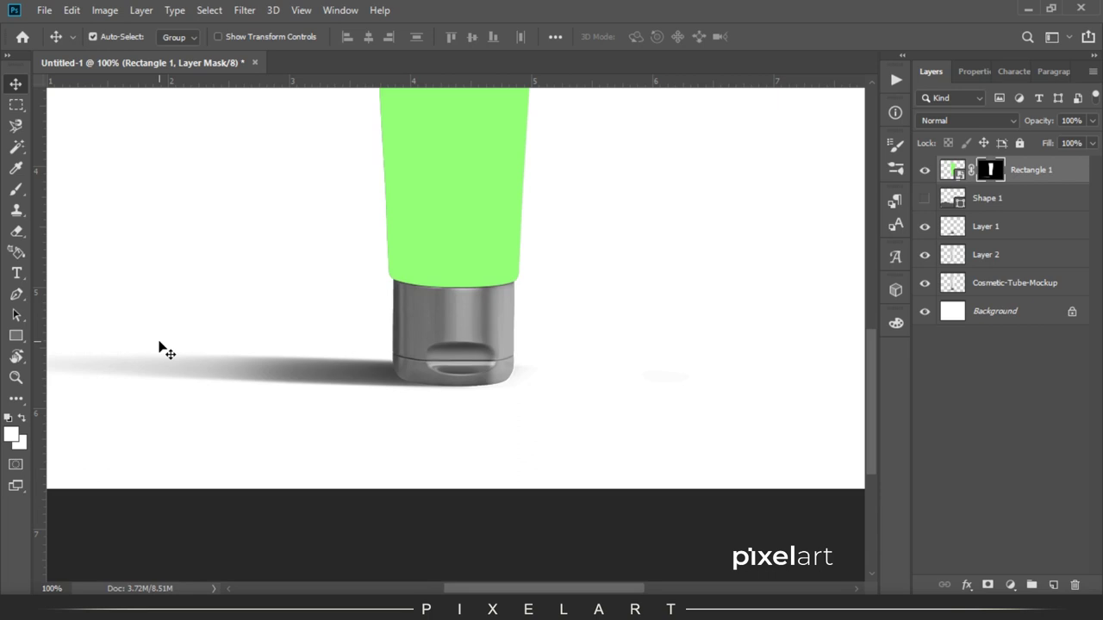
{"action": "left_click_drag", "start_coordinate": [163, 339], "coordinate": [276, 298]}
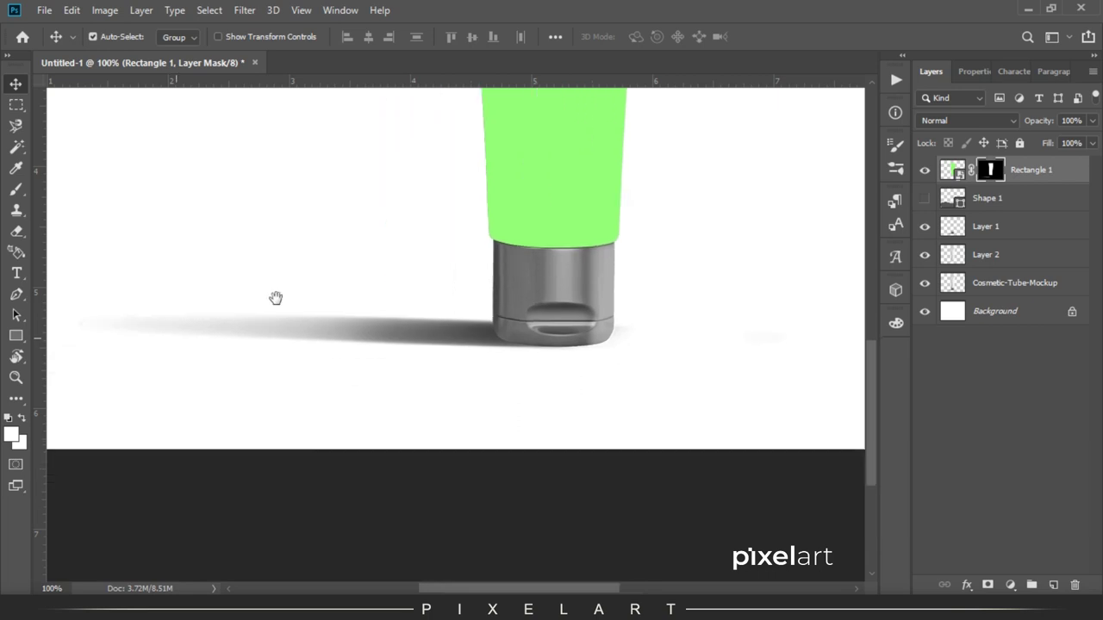
Draw a 220 × 188 px rectangle over the silver cap, remove its stroke and fill it with sampled tube green.
{"action": "left_click", "coordinate": [17, 338]}
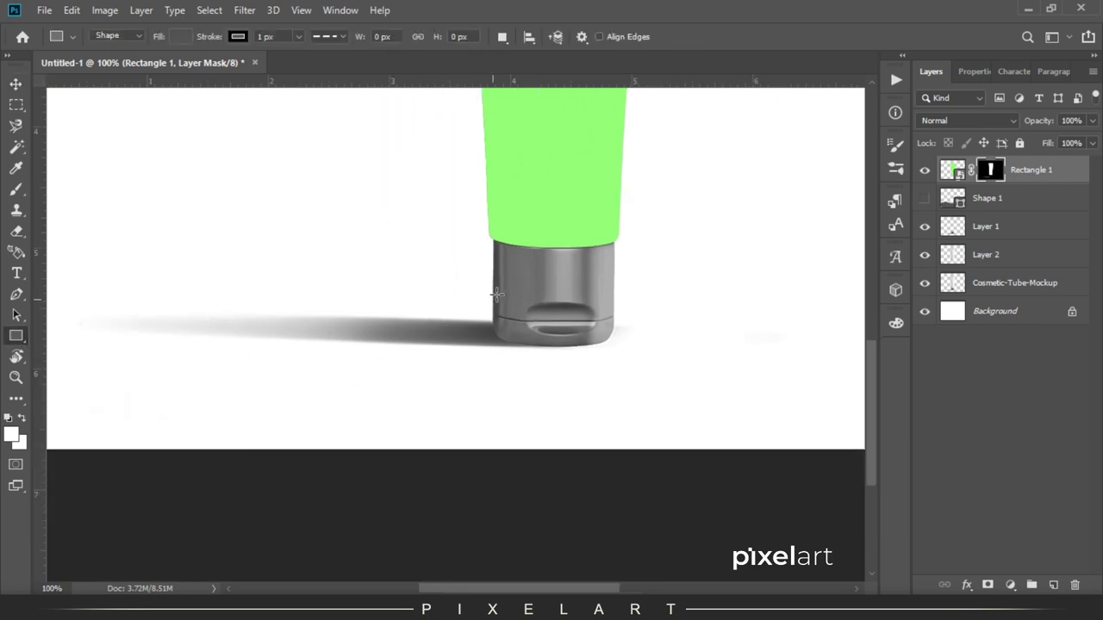
{"action": "left_click_drag", "start_coordinate": [462, 230], "coordinate": [640, 381]}
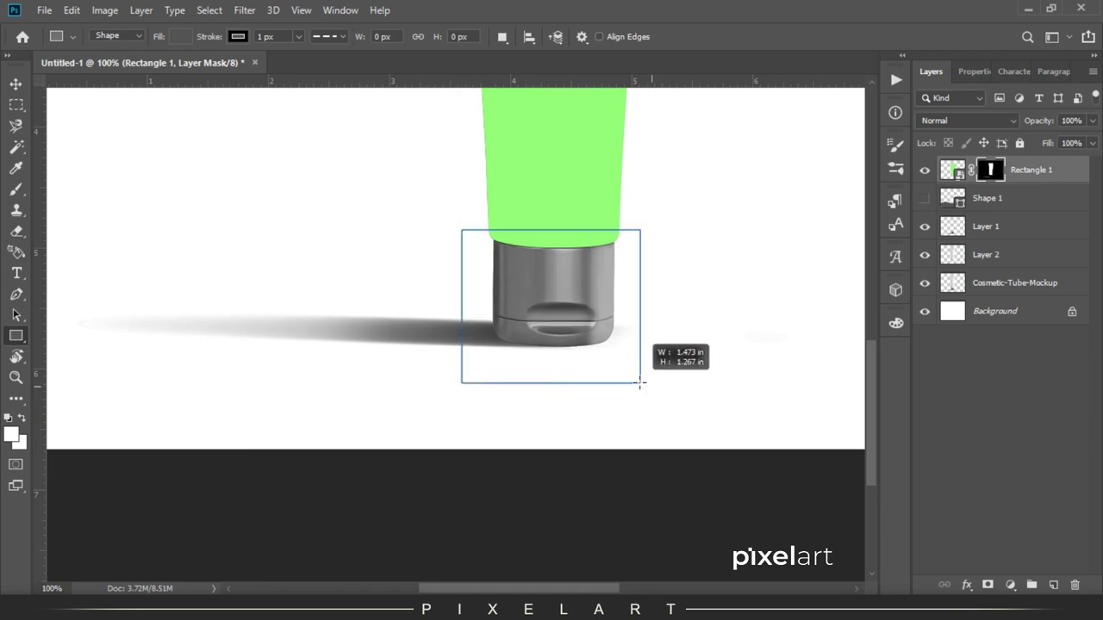
{"action": "key", "text": "i"}
{"action": "left_click", "coordinate": [548, 195]}
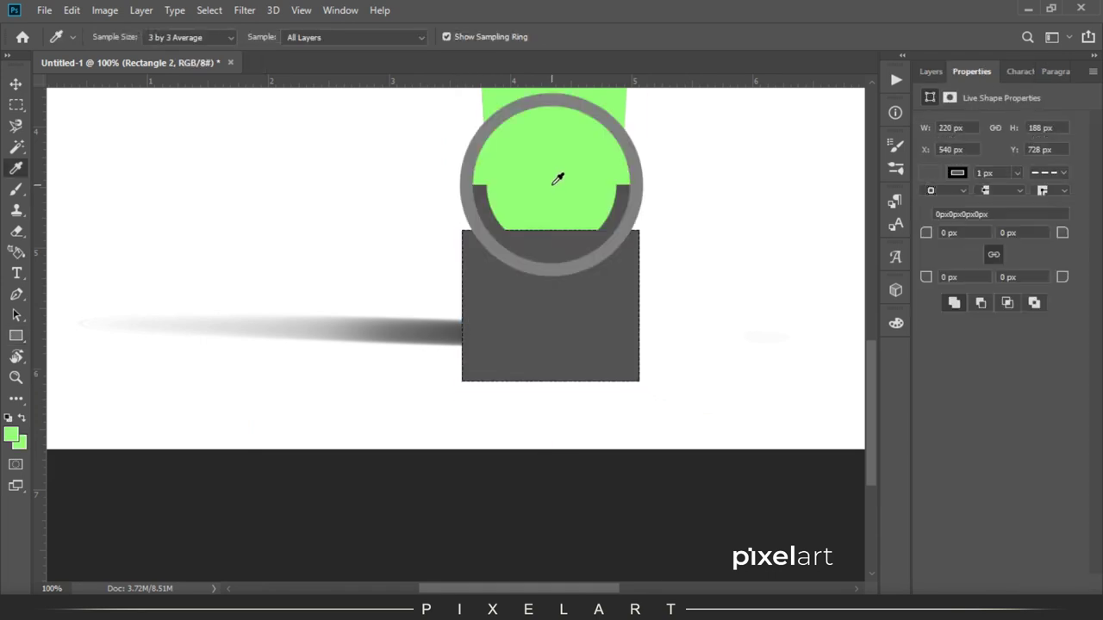
{"action": "key", "text": "v"}
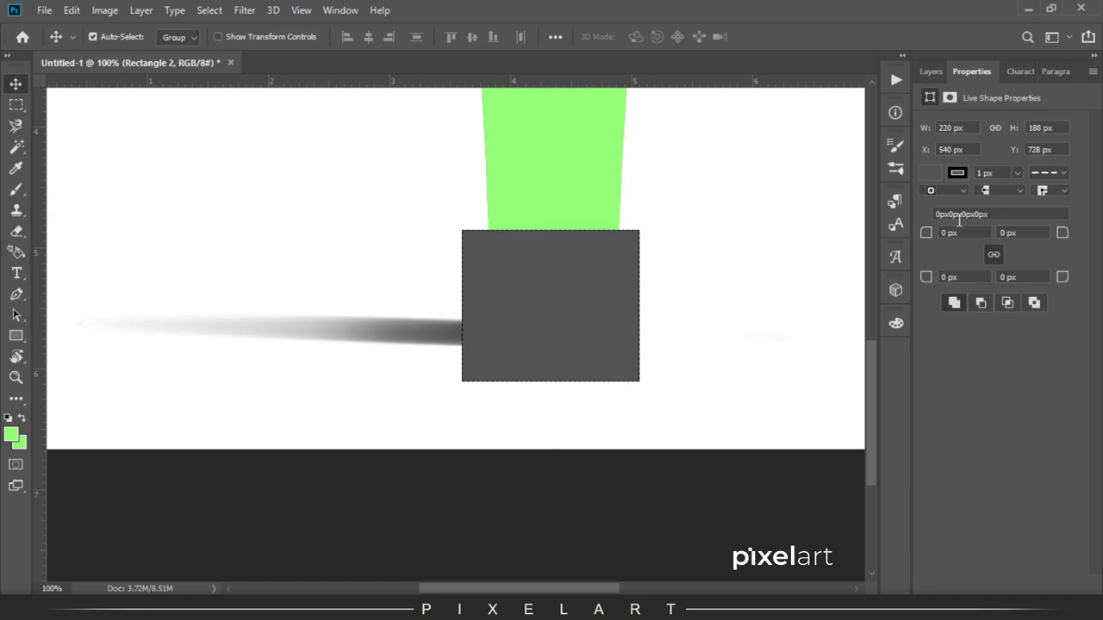
{"action": "left_click", "coordinate": [956, 172]}
{"action": "left_click", "coordinate": [934, 205]}
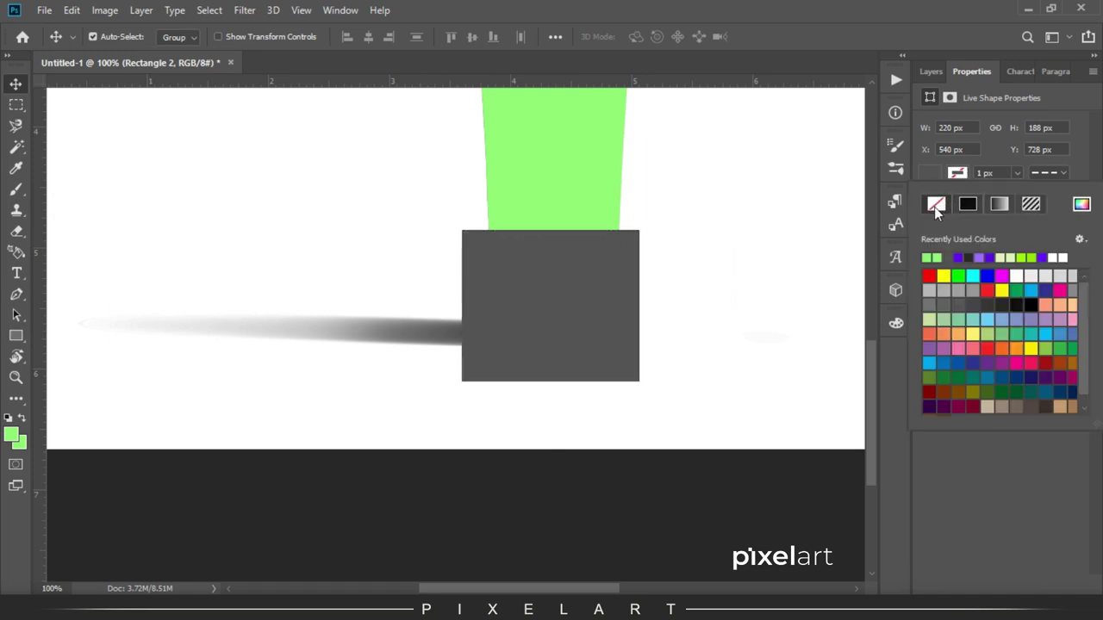
{"action": "left_click", "coordinate": [948, 69]}
{"action": "left_click", "coordinate": [932, 71]}
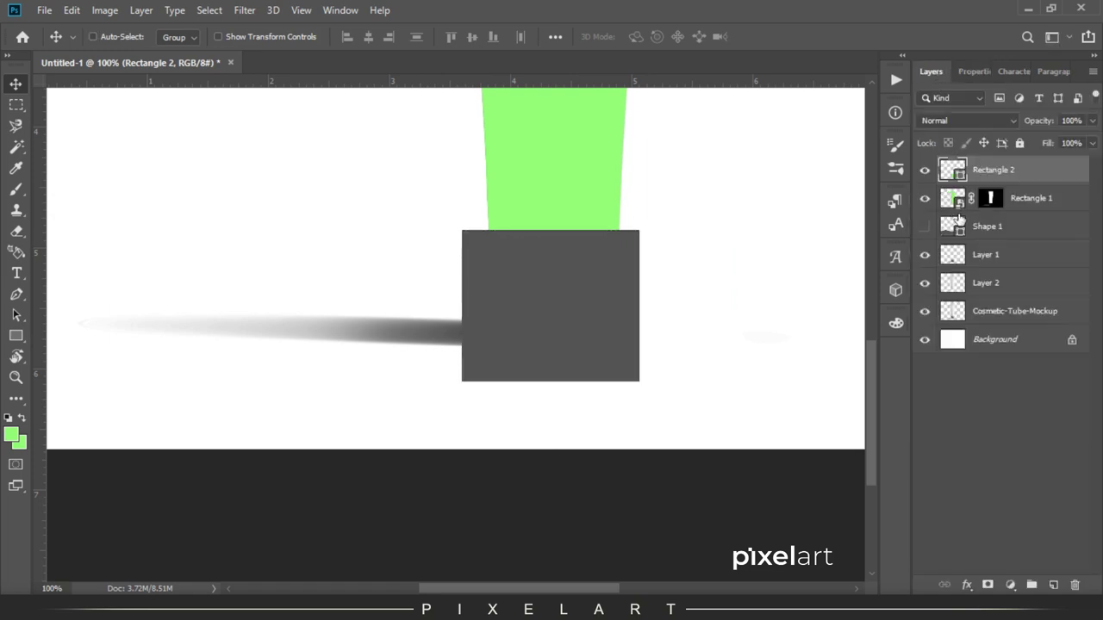
{"action": "key", "text": "alt+BackSpace"}
Move Rectangle 2 below Shape 1 and rasterize it.
{"action": "left_click_drag", "start_coordinate": [996, 175], "coordinate": [999, 251]}
{"action": "right_click", "coordinate": [1004, 228]}
{"action": "left_click", "coordinate": [928, 245]}
Scale the green rectangle down so it sits over the silver cap.
{"action": "key", "text": "ctrl+t"}
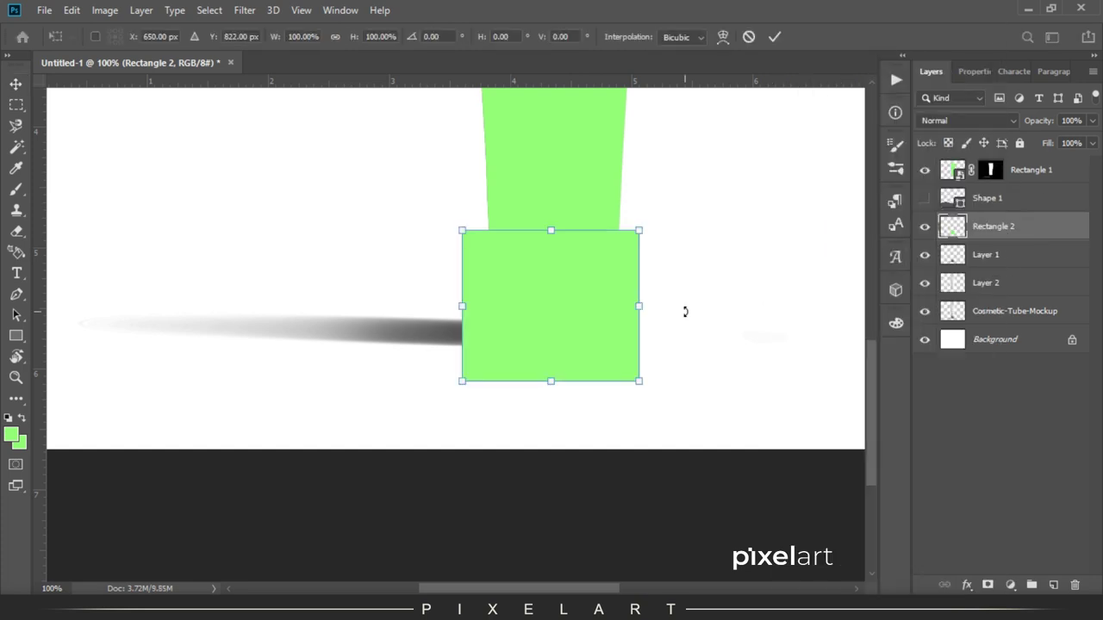
{"action": "left_click_drag", "start_coordinate": [637, 307], "coordinate": [625, 306]}
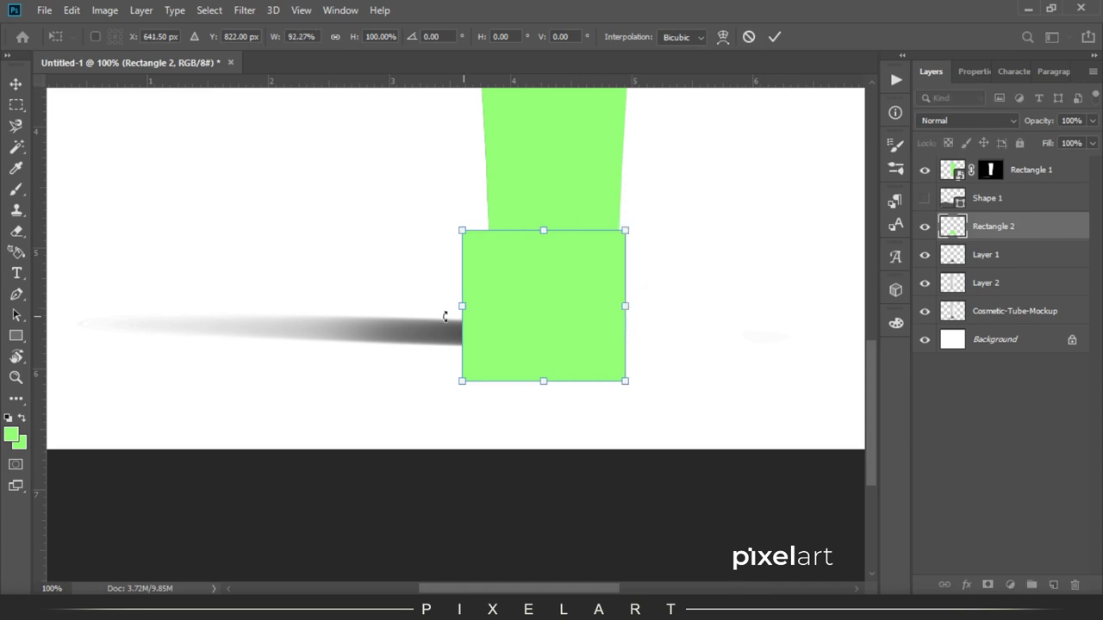
{"action": "left_click_drag", "start_coordinate": [467, 312], "coordinate": [485, 312]}
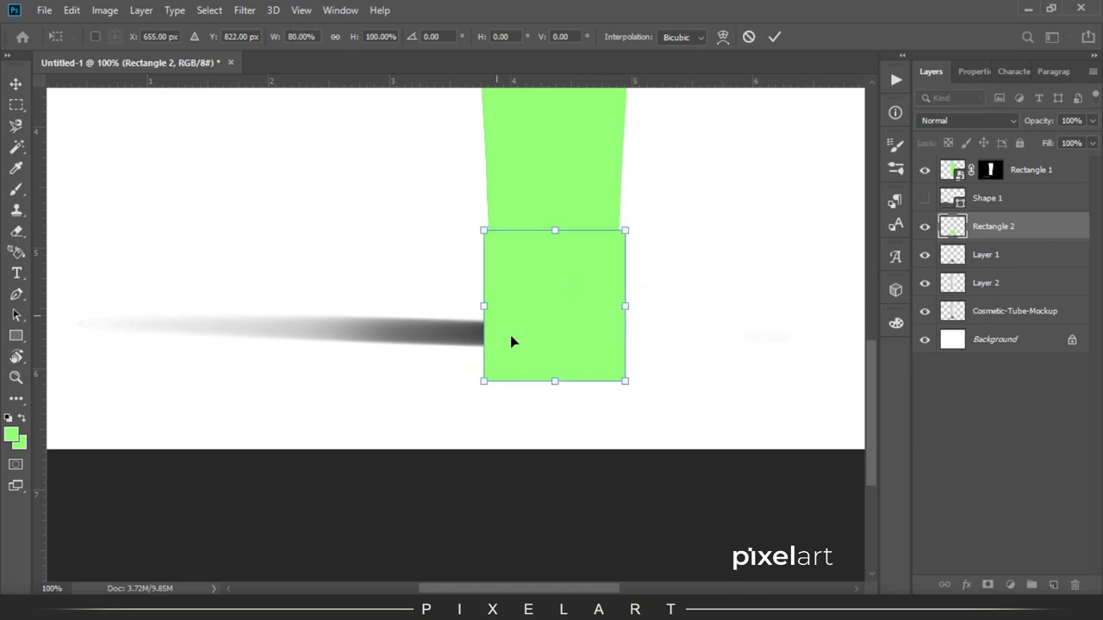
{"action": "left_click_drag", "start_coordinate": [554, 384], "coordinate": [566, 364]}
{"action": "left_click_drag", "start_coordinate": [548, 251], "coordinate": [541, 286]}
{"action": "left_click_drag", "start_coordinate": [555, 239], "coordinate": [555, 233]}
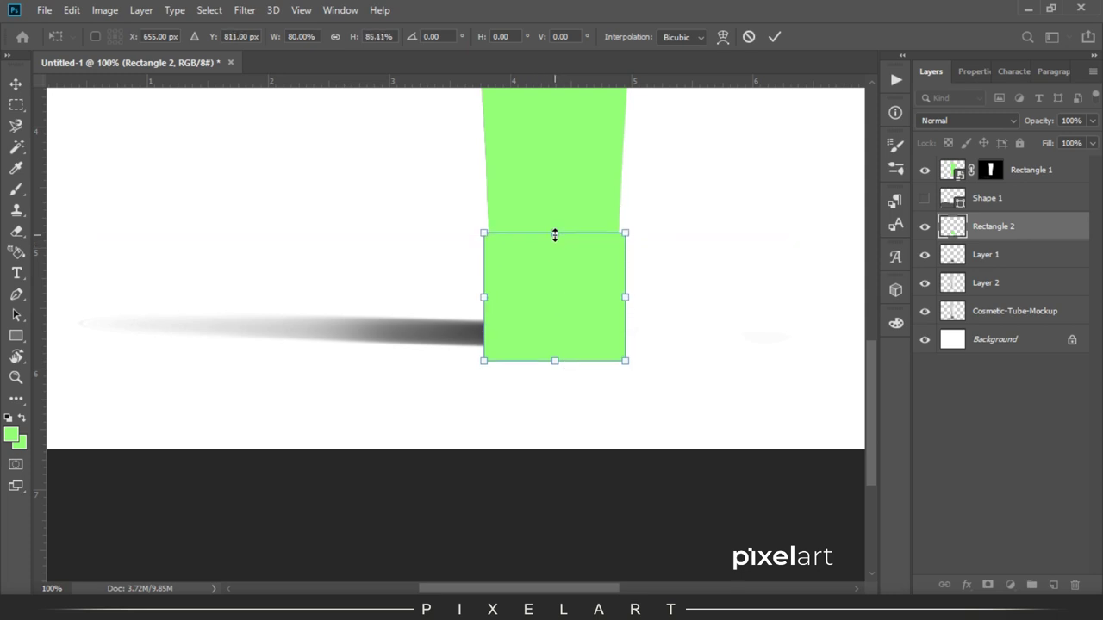
{"action": "key", "text": "Return"}
Lower Rectangle 2's opacity to 62%.
{"action": "left_click", "coordinate": [948, 252], "text": "ctrl"}
{"action": "key", "text": "ctrl+d"}
{"action": "left_click_drag", "start_coordinate": [1037, 121], "coordinate": [1011, 124]}
Zoom to 200% on the cap and refine the rectangle's edges to fit it.
{"action": "key", "text": "ctrl+plus"}
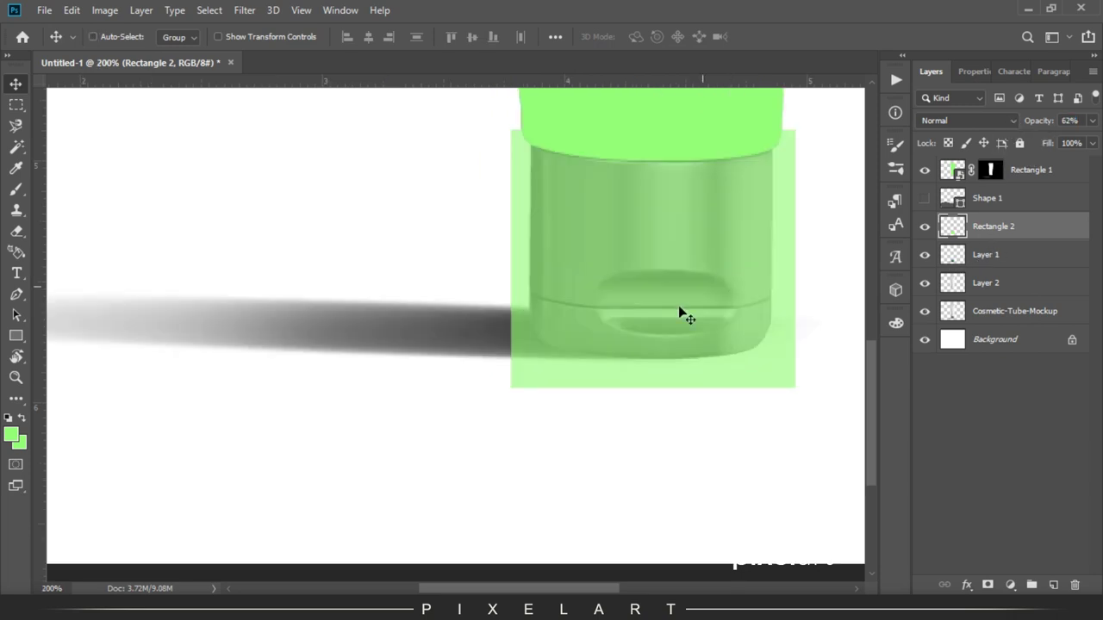
{"action": "left_click_drag", "start_coordinate": [681, 347], "coordinate": [603, 440]}
{"action": "key", "text": "ctrl+t"}
{"action": "left_click_drag", "start_coordinate": [719, 301], "coordinate": [704, 301]}
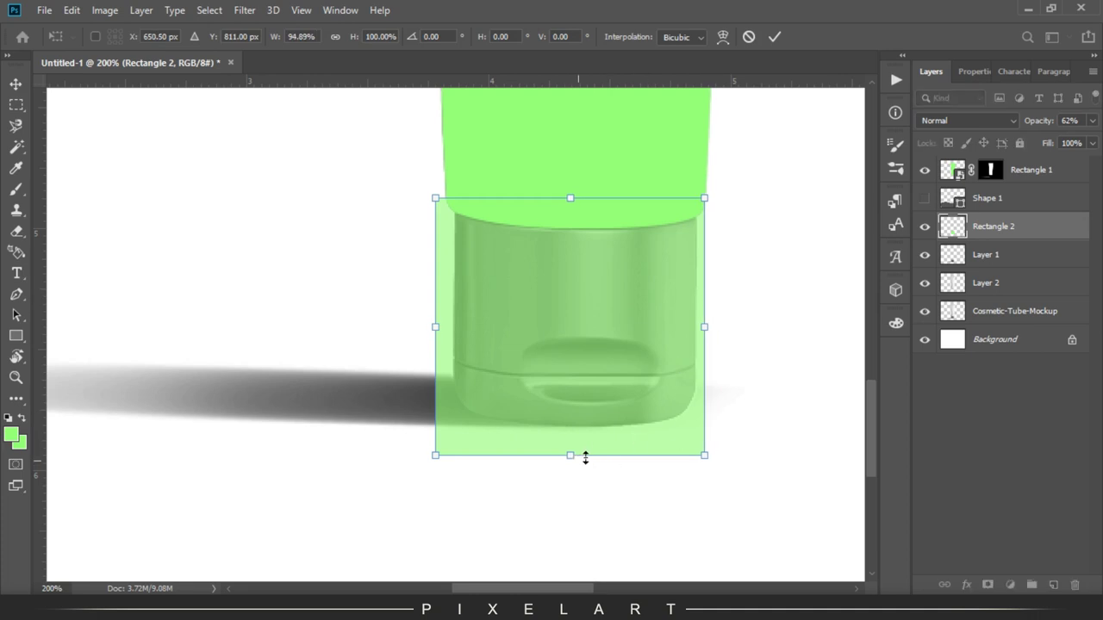
{"action": "left_click_drag", "start_coordinate": [585, 460], "coordinate": [586, 438]}
{"action": "left_click_drag", "start_coordinate": [437, 318], "coordinate": [443, 317]}
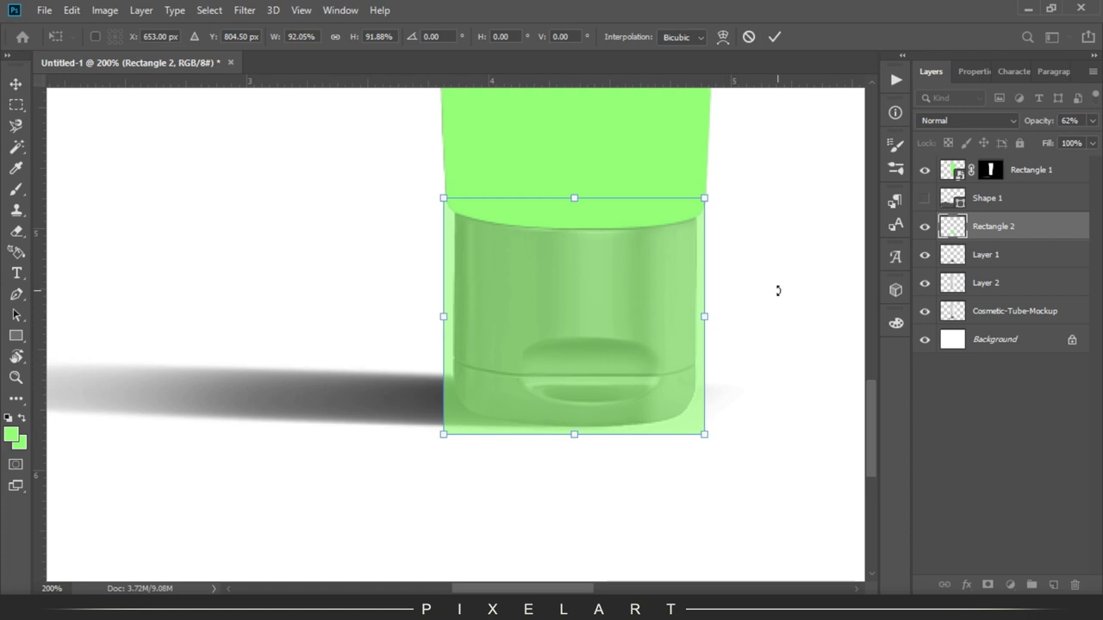
{"action": "key", "text": "Return"}
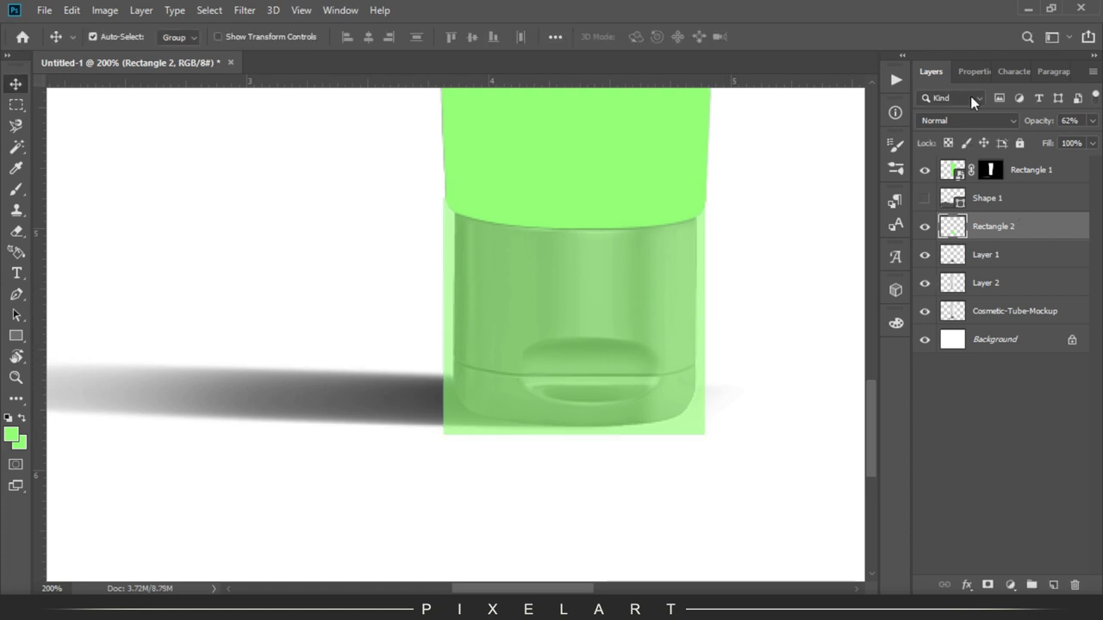
Taper Rectangle 2's bottom corners inward to follow the cap's outline.
{"action": "left_click", "coordinate": [972, 71]}
{"action": "mouse_move", "coordinate": [942, 70]}
{"action": "left_mouse_down"}
{"action": "mouse_move", "coordinate": [1005, 71]}
{"action": "mouse_move", "coordinate": [928, 72]}
{"action": "left_mouse_up"}
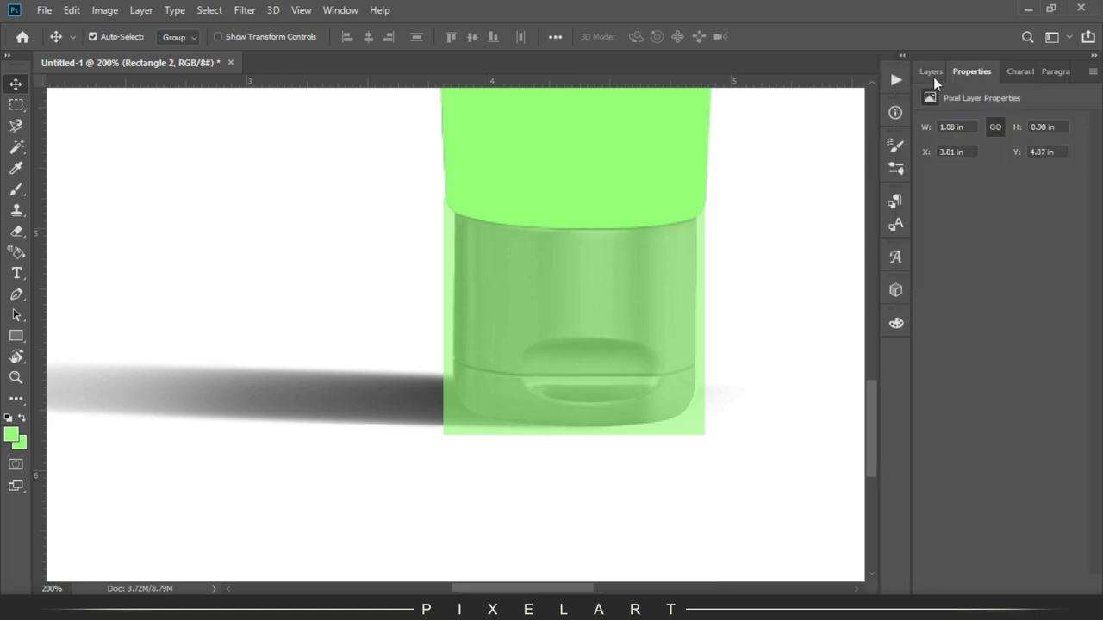
{"action": "key", "text": "ctrl+t"}
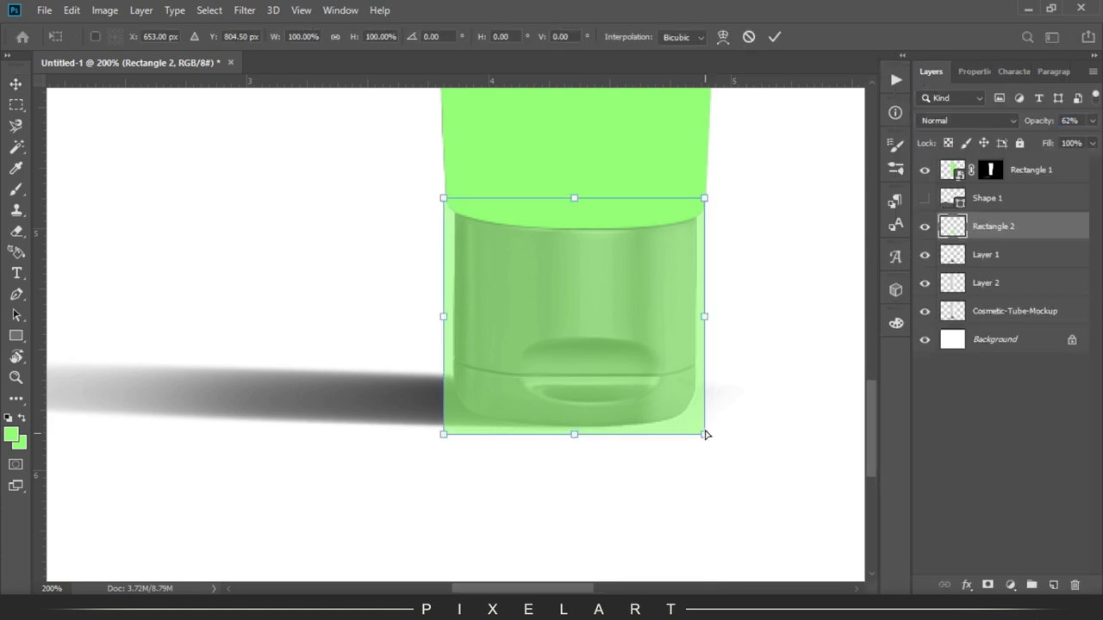
{"action": "left_click_drag", "start_coordinate": [705, 436], "coordinate": [698, 436]}
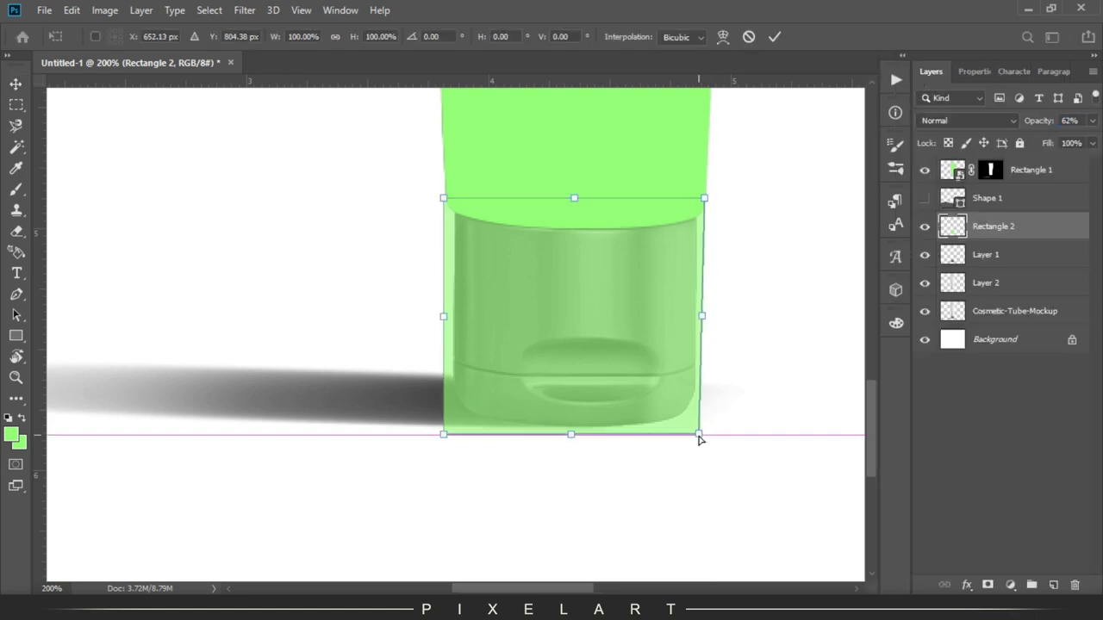
{"action": "left_click_drag", "start_coordinate": [443, 435], "coordinate": [449, 435]}
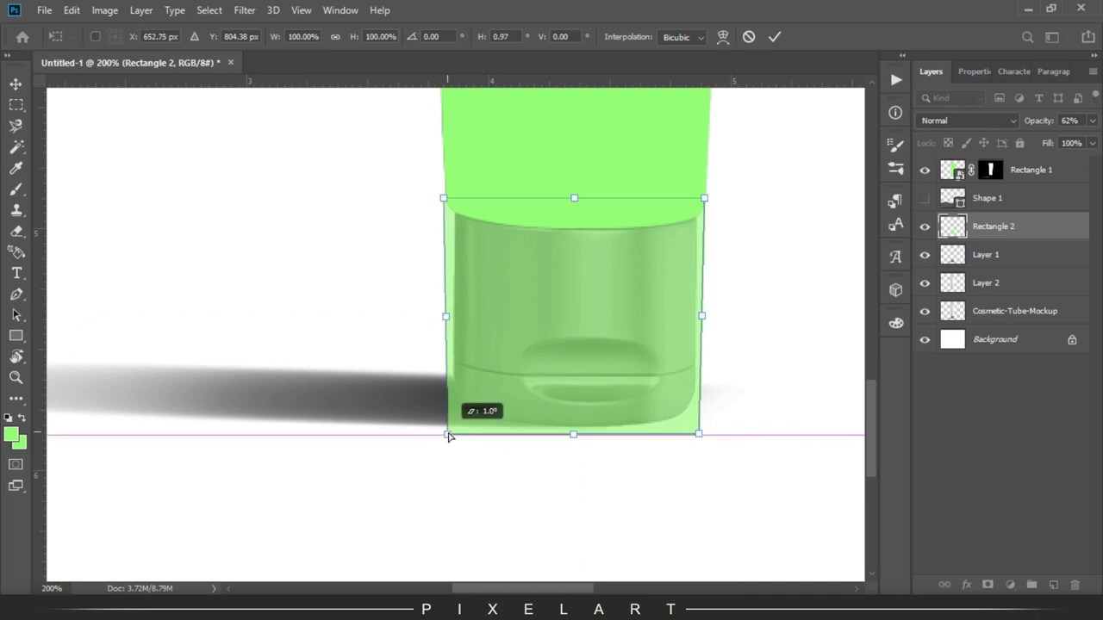
{"action": "key", "text": "Return"}
Convert Rectangle 2 to a smart object and lower its opacity further.
{"action": "right_click", "coordinate": [1000, 234]}
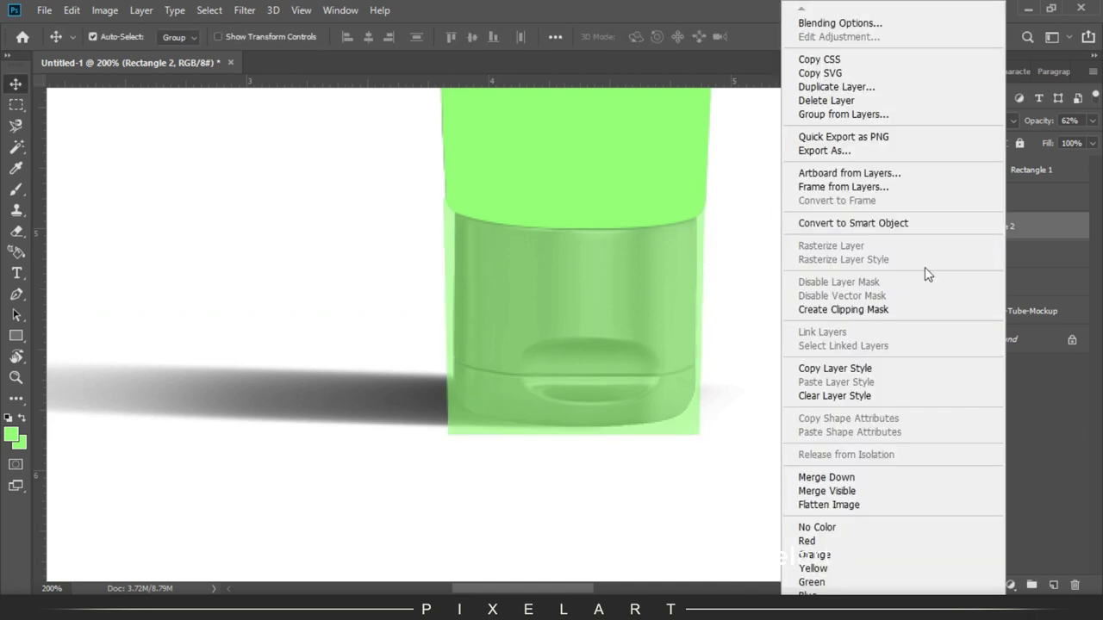
{"action": "left_click", "coordinate": [893, 226]}
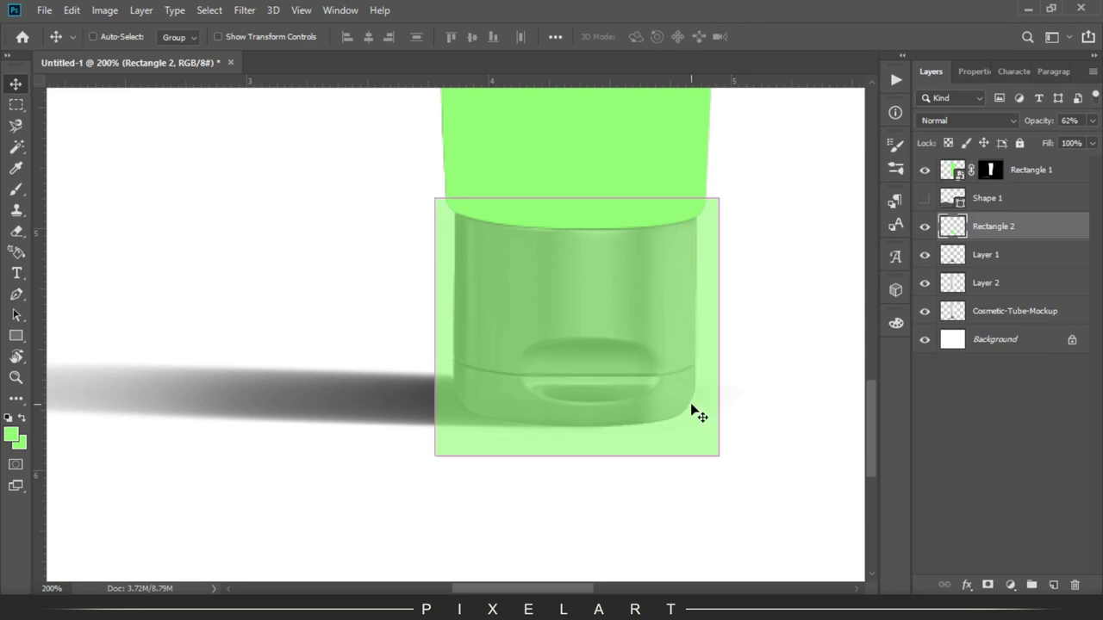
{"action": "right_click", "coordinate": [1039, 225]}
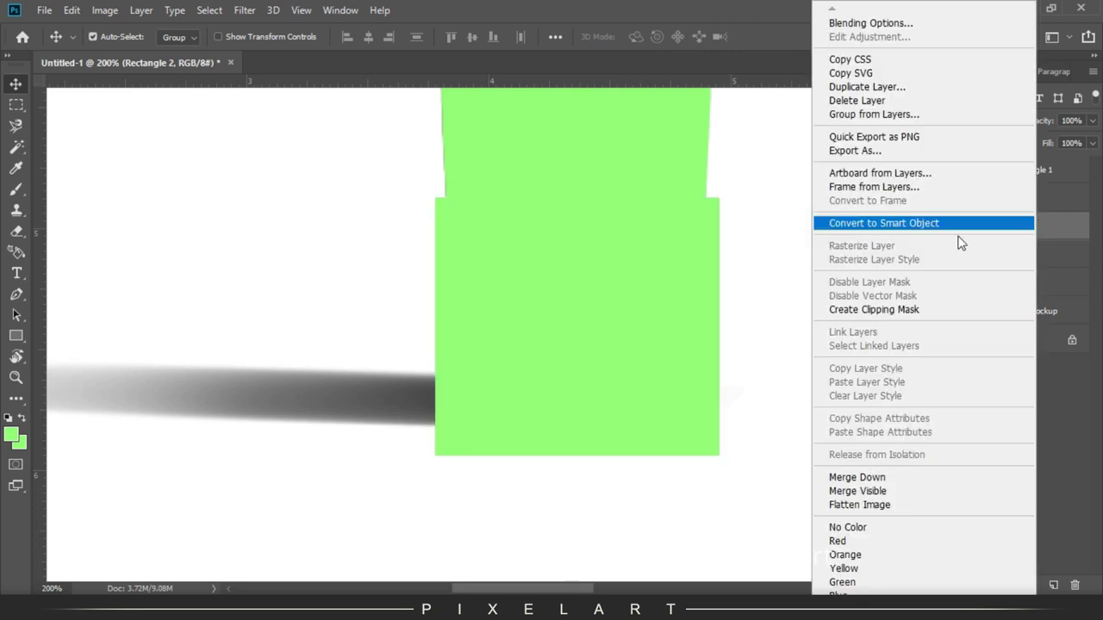
{"action": "left_click", "coordinate": [853, 223]}
{"action": "left_click_drag", "start_coordinate": [1026, 123], "coordinate": [986, 128]}
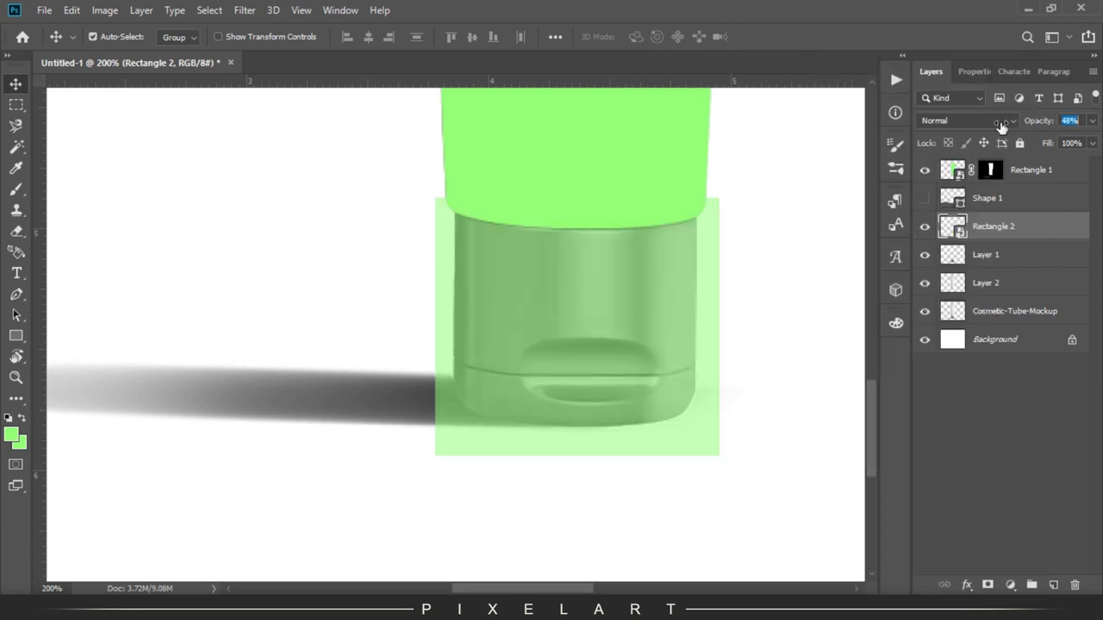
Reshape Rectangle 2 to the cap's width, base and angled corners, then restore 100% opacity.
{"action": "key", "text": "ctrl+t"}
{"action": "left_click_drag", "start_coordinate": [722, 337], "coordinate": [708, 335]}
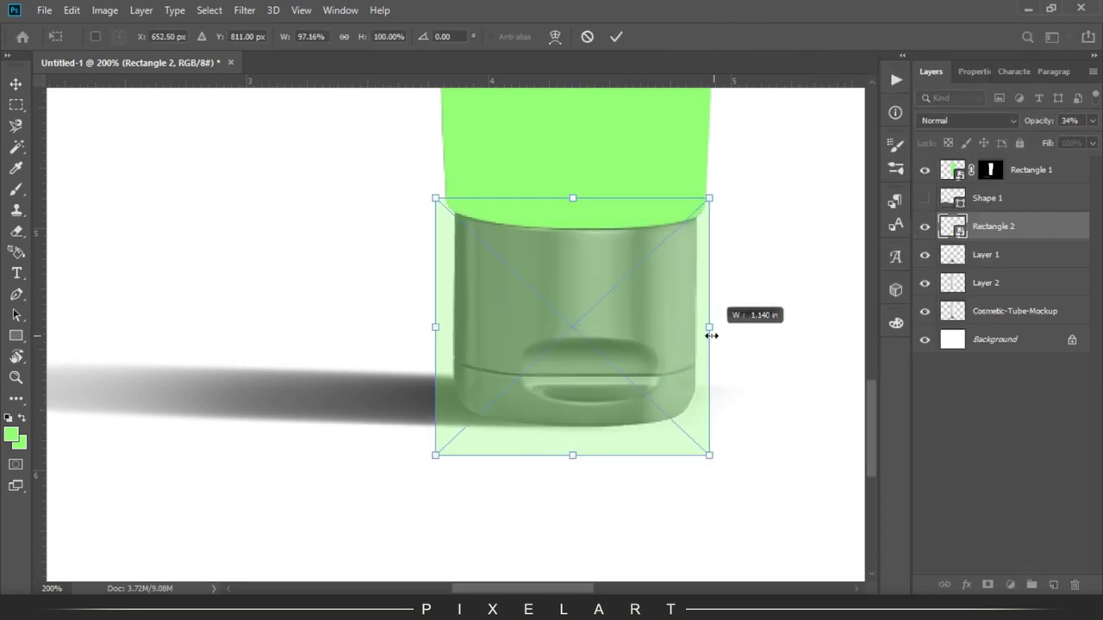
{"action": "left_click_drag", "start_coordinate": [436, 334], "coordinate": [445, 334]}
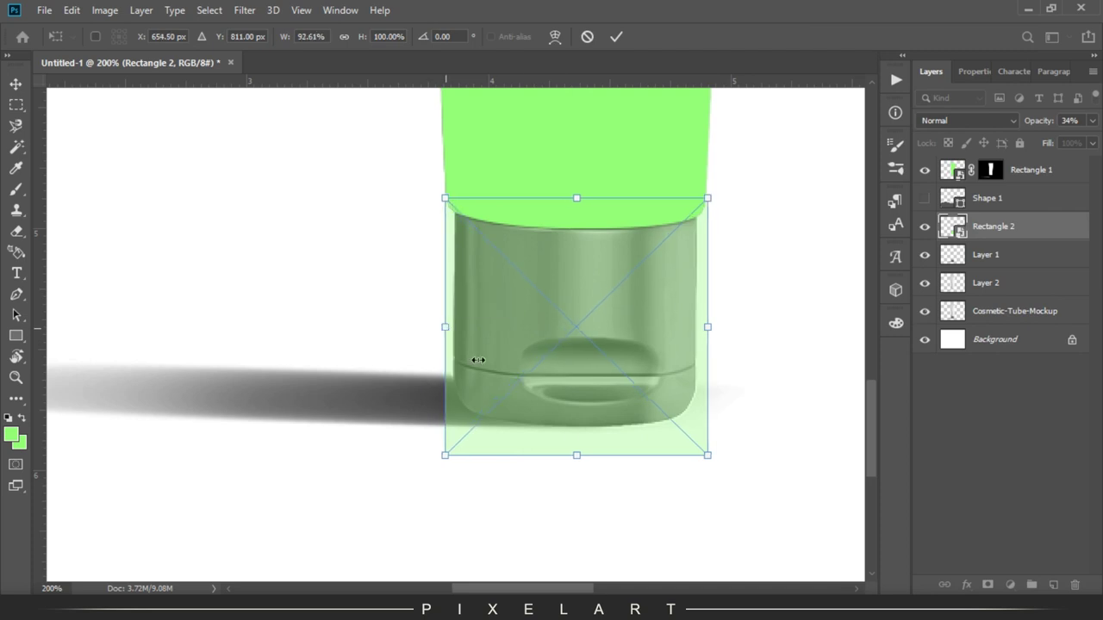
{"action": "left_click_drag", "start_coordinate": [579, 459], "coordinate": [579, 435]}
{"action": "left_click_drag", "start_coordinate": [707, 435], "coordinate": [698, 431]}
{"action": "left_click_drag", "start_coordinate": [447, 436], "coordinate": [453, 434]}
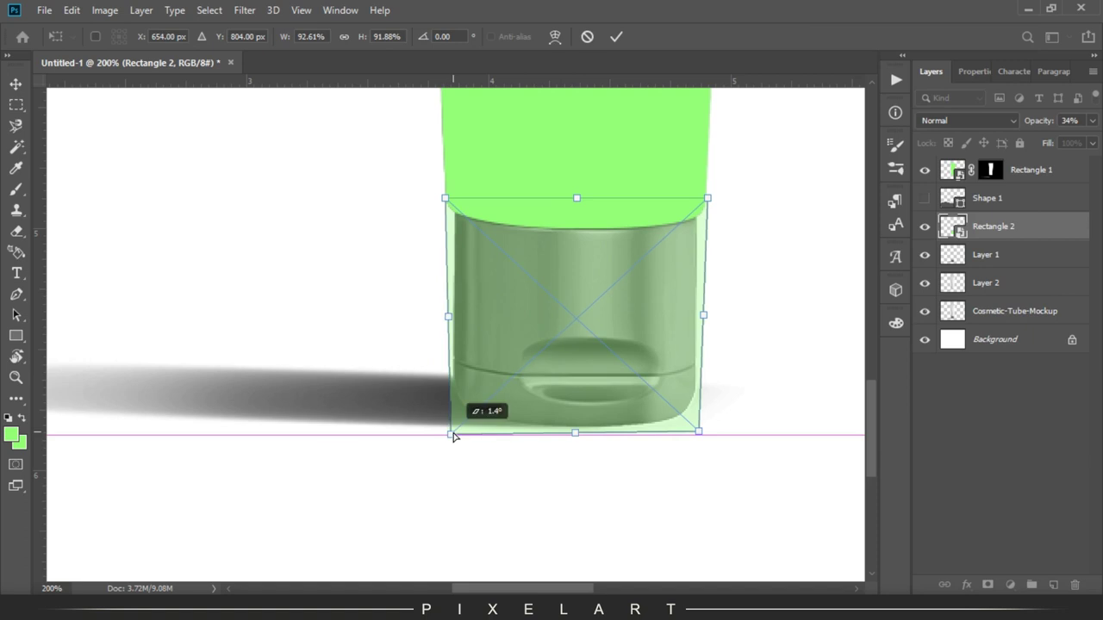
{"action": "key", "text": "Return"}
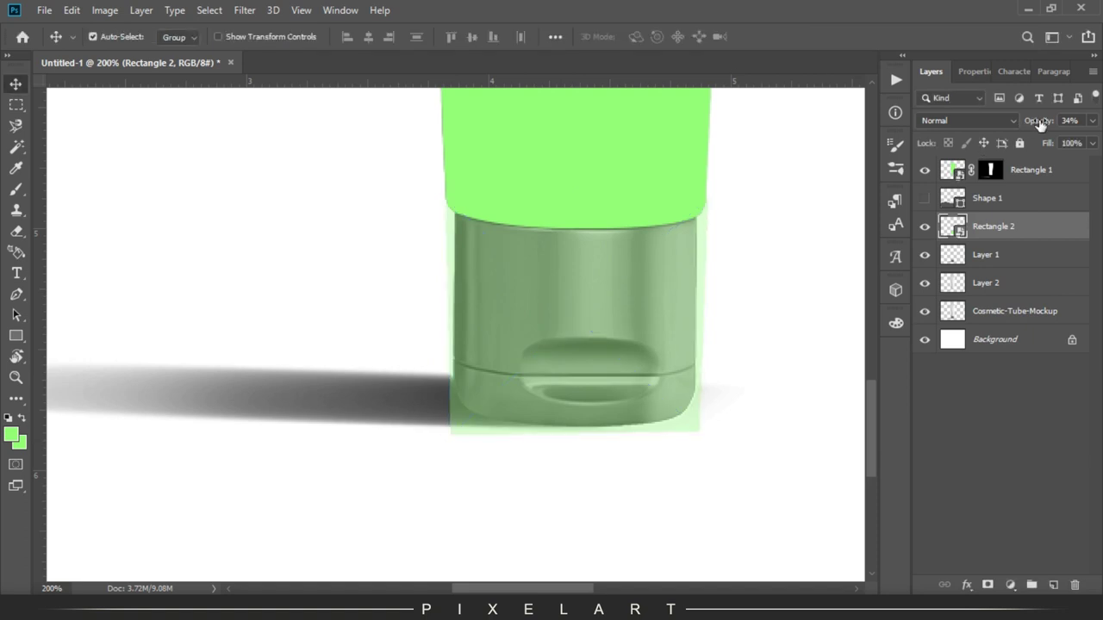
{"action": "left_click_drag", "start_coordinate": [1040, 123], "coordinate": [1097, 95]}
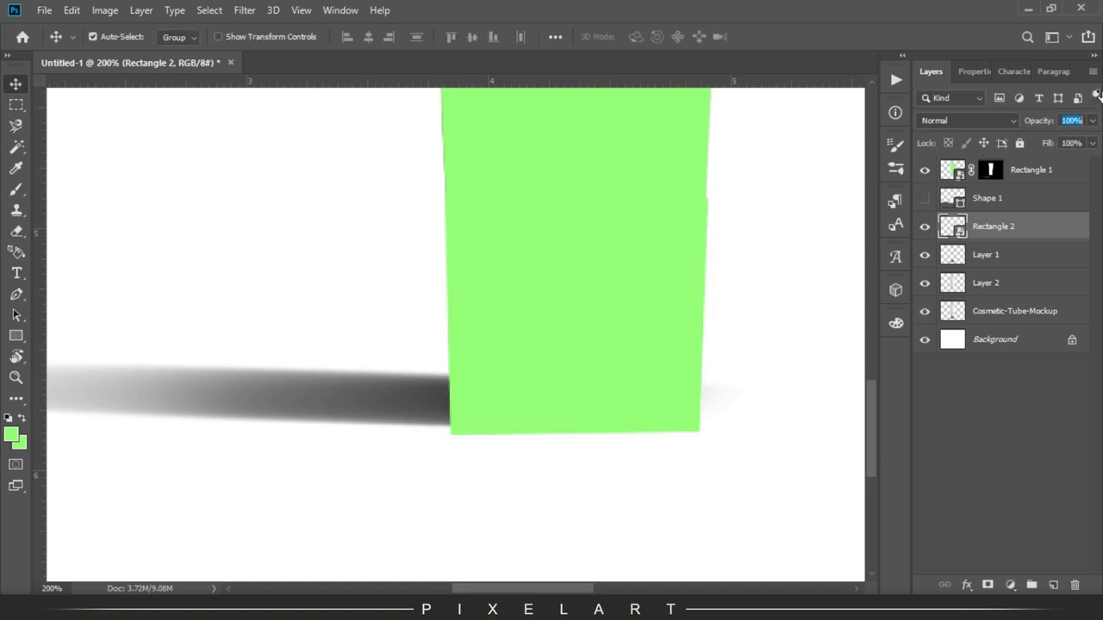
{"action": "left_click", "coordinate": [956, 205], "text": "ctrl"}
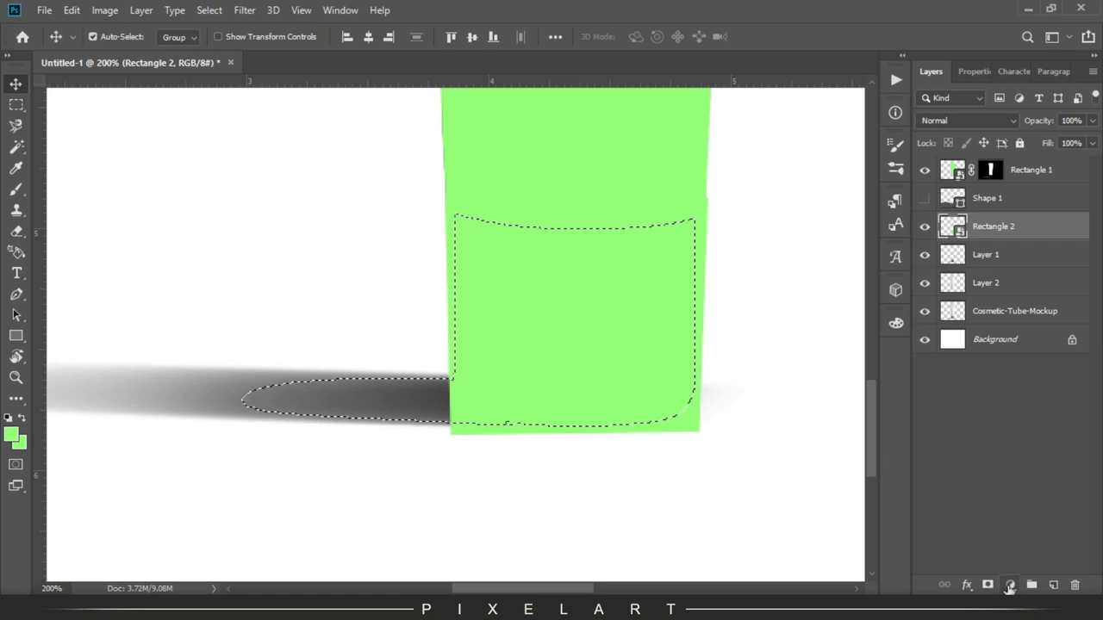
Mask the green rectangle to the tube selection and zoom in on the cap.
{"action": "left_click", "coordinate": [988, 585]}
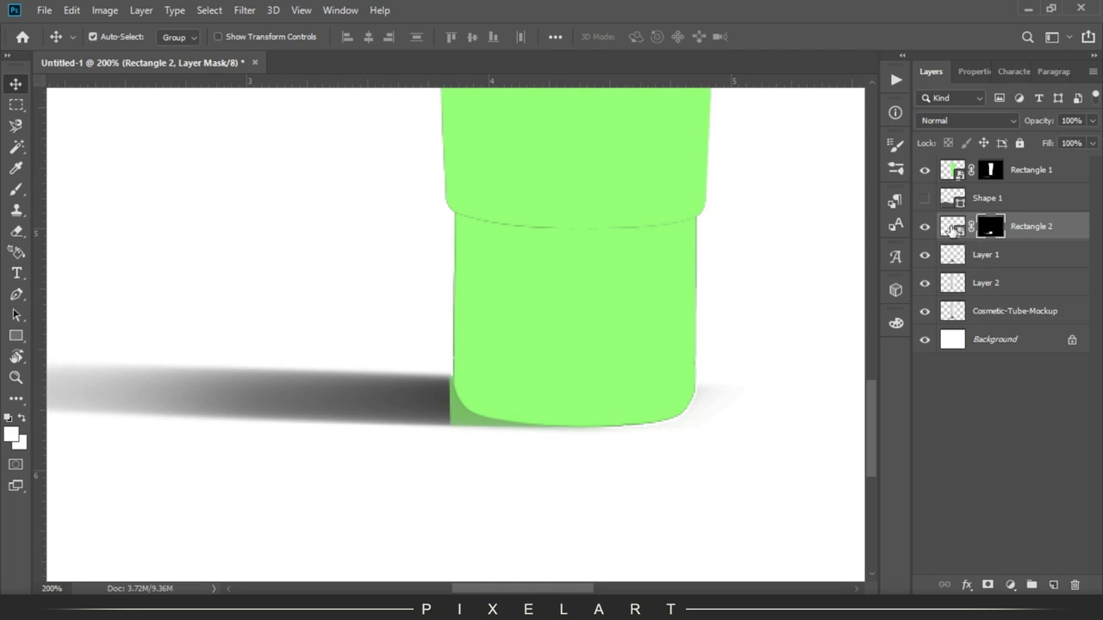
{"action": "left_click", "coordinate": [952, 229]}
{"action": "left_click", "coordinate": [990, 229]}
{"action": "key", "text": "ctrl+plus"}
Undo a stray erase on the mask and set the background colour to black (000000).
{"action": "key", "text": "e"}
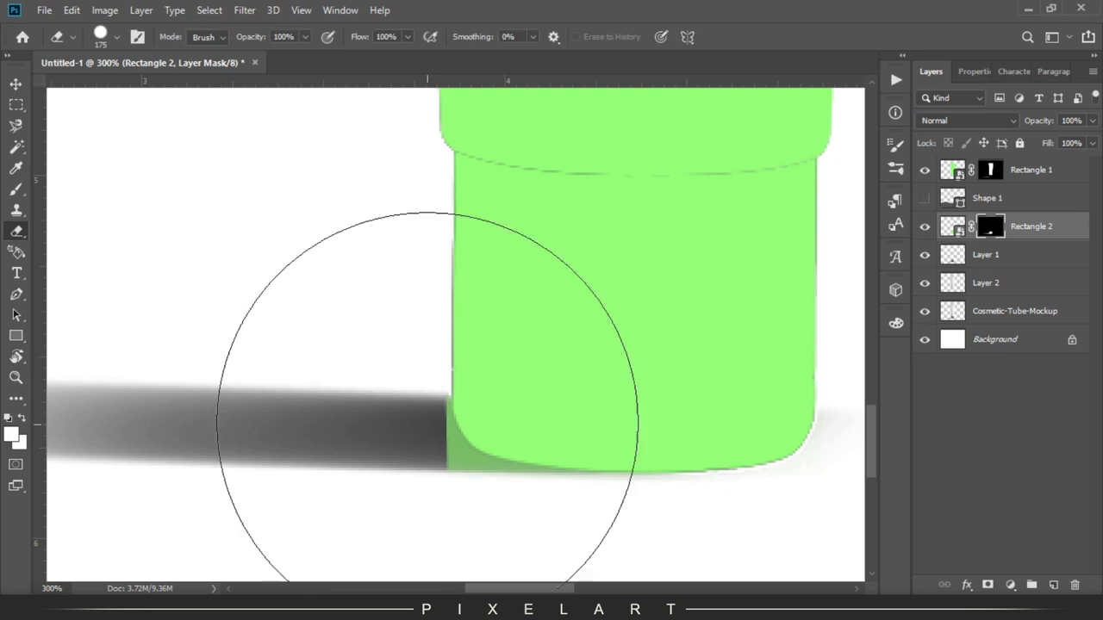
{"action": "left_click_drag", "start_coordinate": [246, 394], "coordinate": [283, 376]}
{"action": "key", "text": "ctrl+z"}
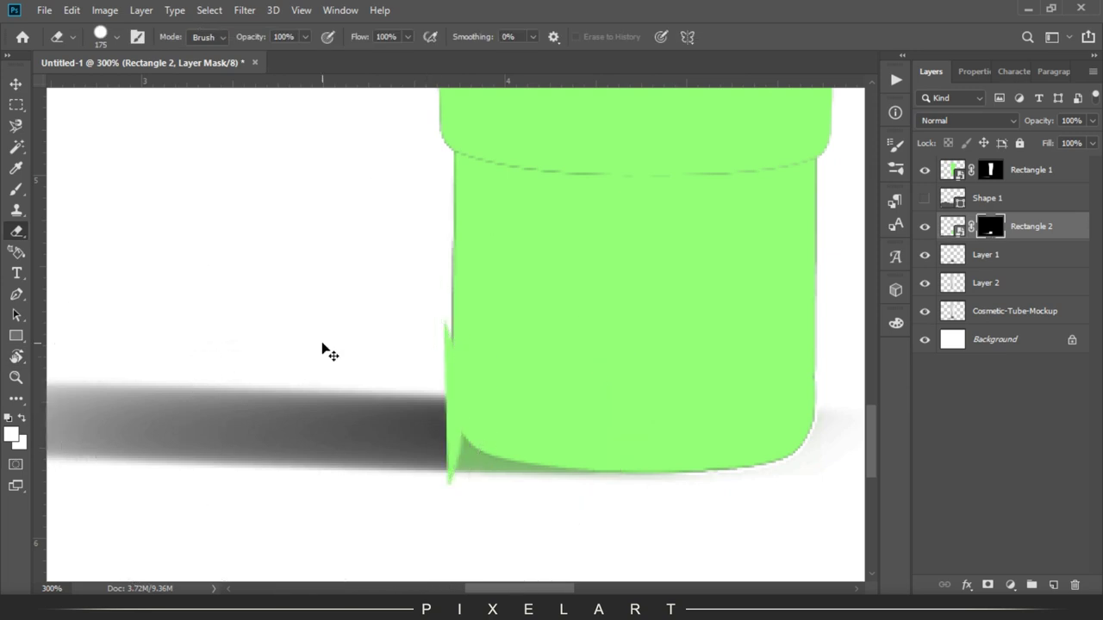
{"action": "left_click", "coordinate": [19, 441]}
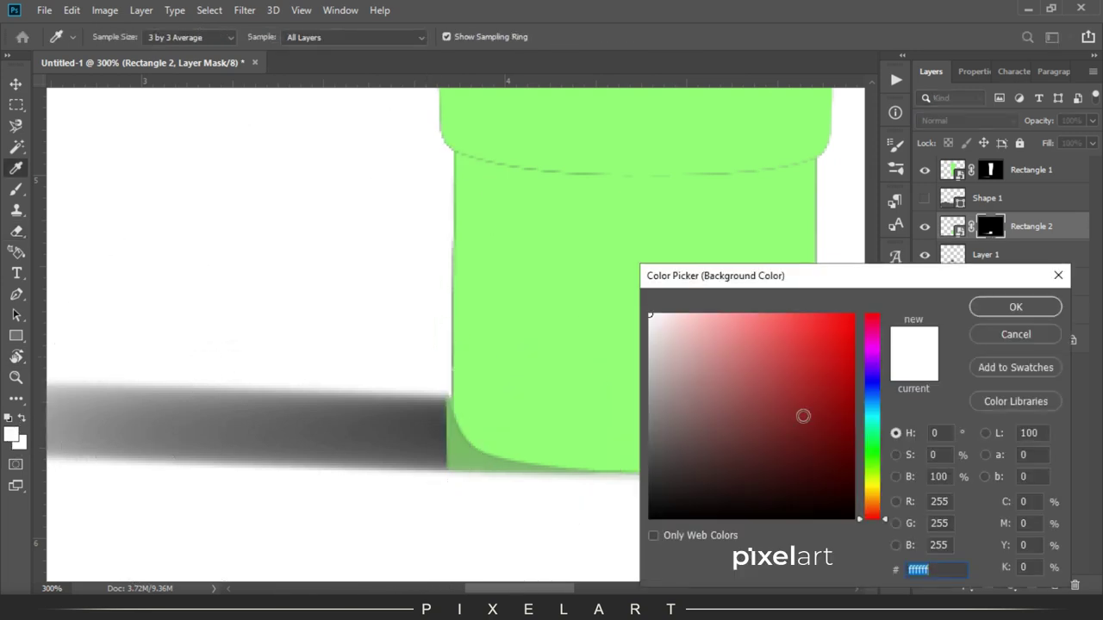
{"action": "type", "text": "000000"}
{"action": "left_click", "coordinate": [1015, 306]}
Erase the mask with a size-15 eraser to clean edges and round the bottom-left corner.
{"action": "key", "text": "e"}
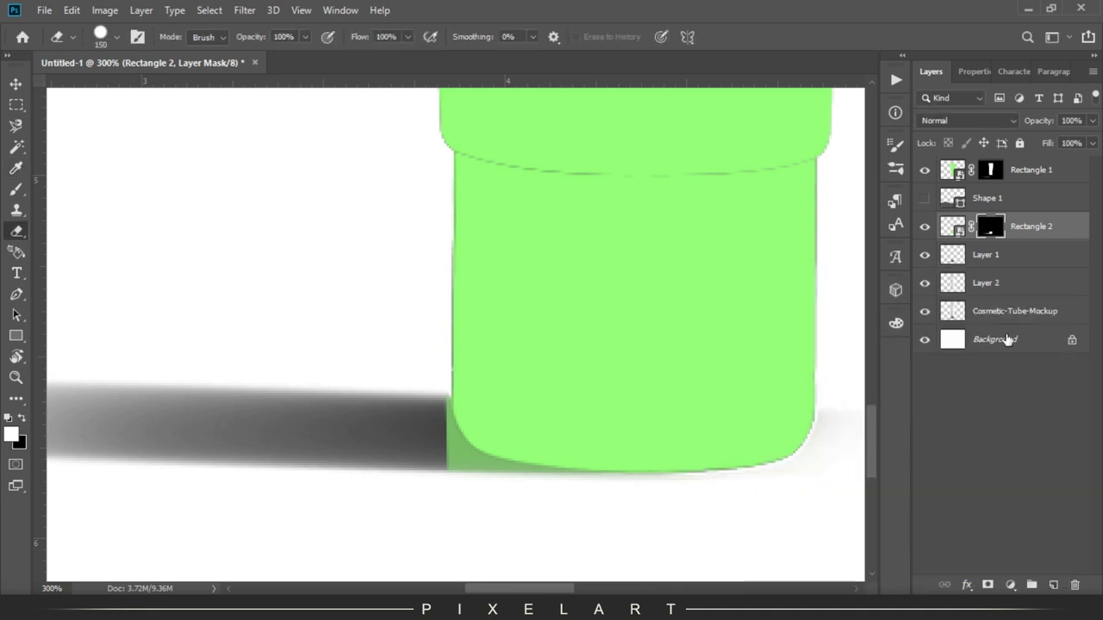
{"action": "key", "text": "bracketleft"}
{"action": "key", "text": "bracketleft"}
{"action": "key", "text": "bracketleft"}
{"action": "key", "text": "bracketleft"}
{"action": "key", "text": "bracketleft"}
{"action": "mouse_move", "coordinate": [430, 401]}
{"action": "left_mouse_down"}
{"action": "mouse_move", "coordinate": [443, 443]}
{"action": "mouse_move", "coordinate": [477, 475]}
{"action": "mouse_move", "coordinate": [615, 497]}
{"action": "left_mouse_up"}
{"action": "left_click_drag", "start_coordinate": [457, 458], "coordinate": [535, 489]}
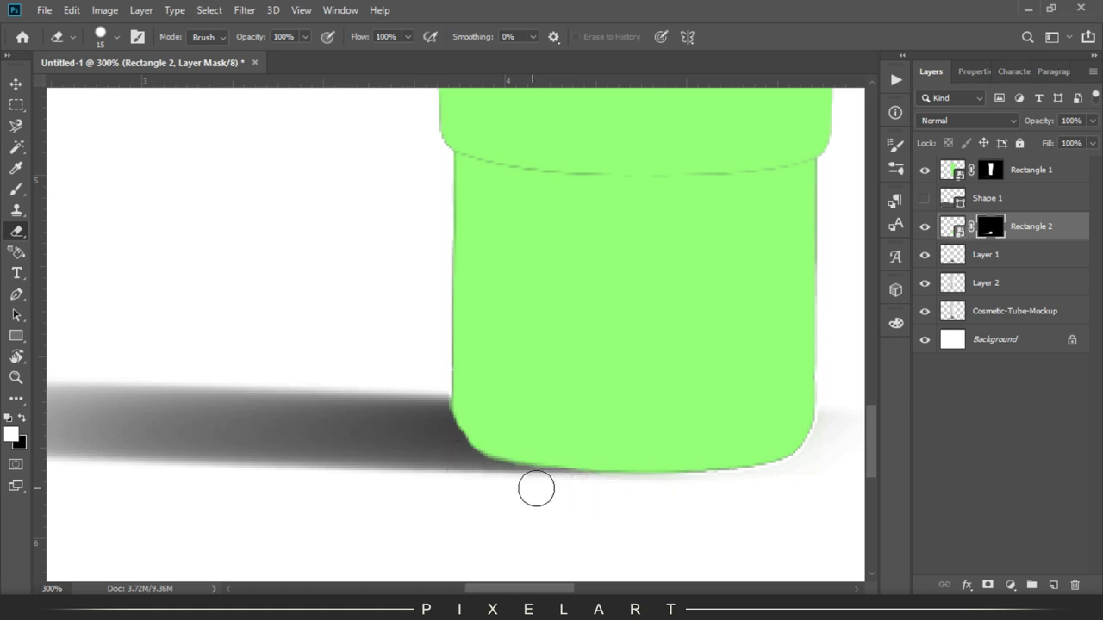
{"action": "mouse_move", "coordinate": [462, 463]}
{"action": "left_mouse_down"}
{"action": "mouse_move", "coordinate": [485, 475]}
{"action": "mouse_move", "coordinate": [446, 443]}
{"action": "mouse_move", "coordinate": [431, 389]}
{"action": "left_mouse_up"}
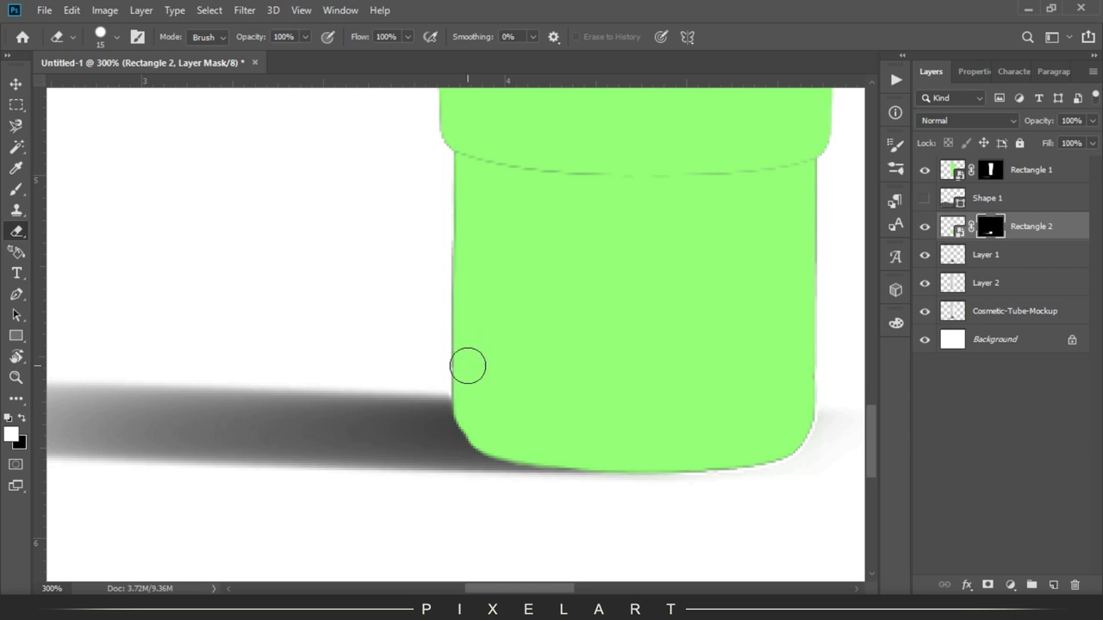
Set Rectangle 2's blend mode to Linear Burn.
{"action": "scroll", "coordinate": [468, 370], "scroll_direction": "down", "scroll_amount": 1}
{"action": "scroll", "coordinate": [468, 374], "scroll_direction": "down", "scroll_amount": 3}
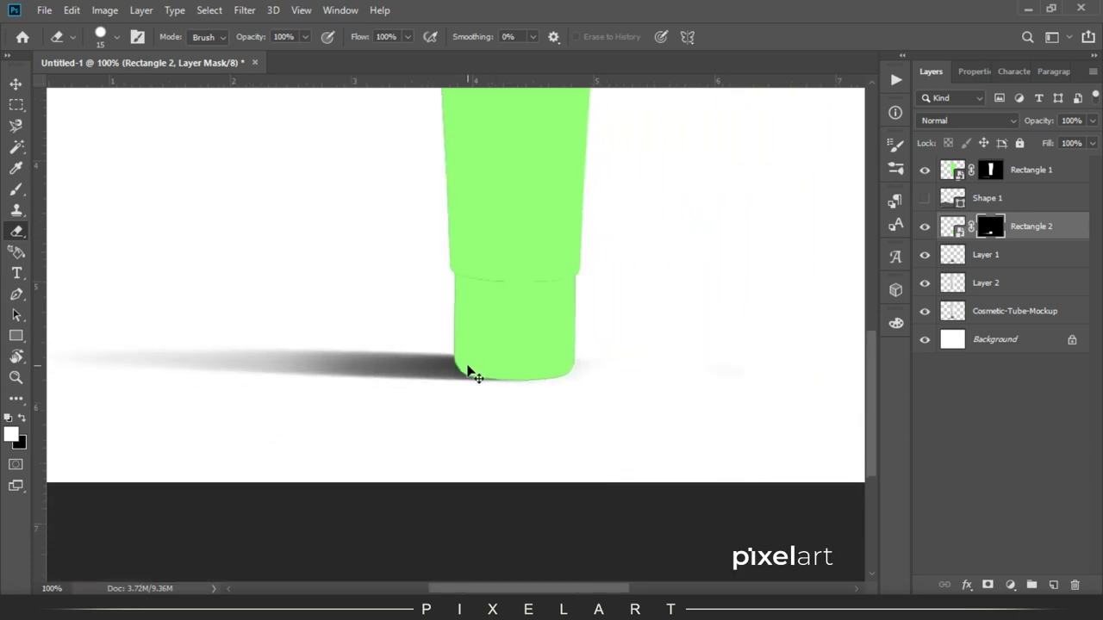
{"action": "left_click", "coordinate": [978, 122]}
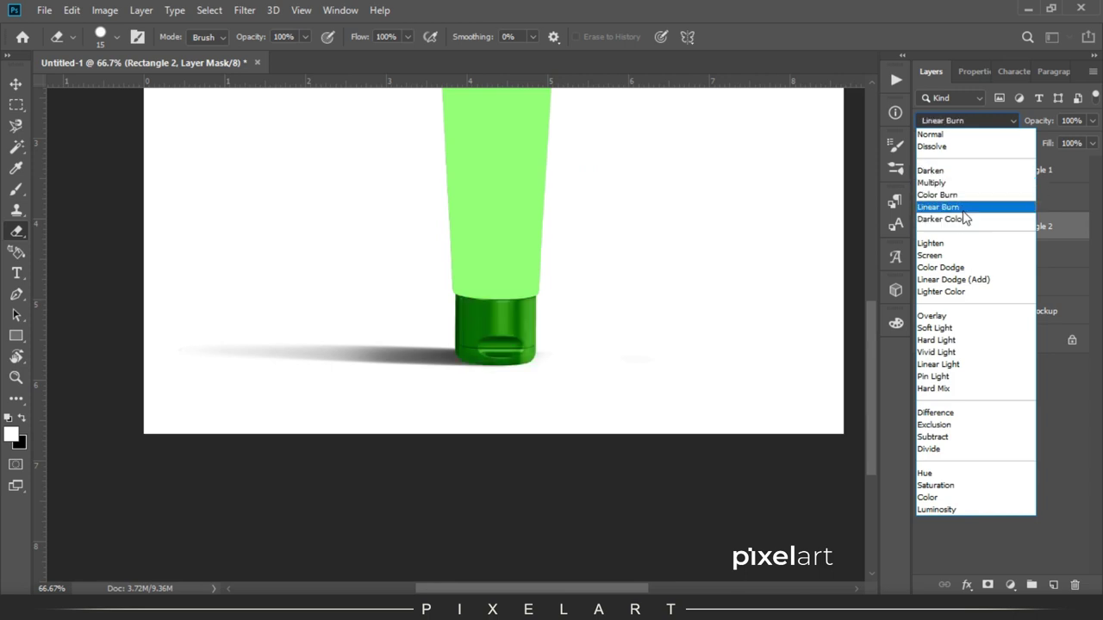
{"action": "left_click", "coordinate": [963, 212]}
{"action": "key", "text": "v"}
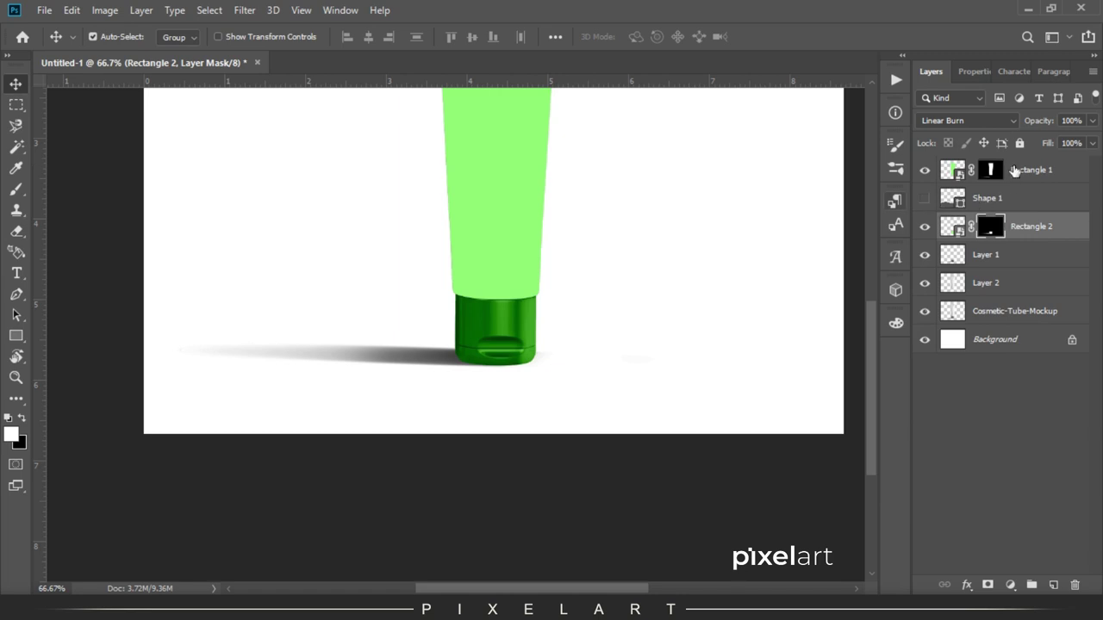
{"action": "left_click", "coordinate": [1015, 170]}
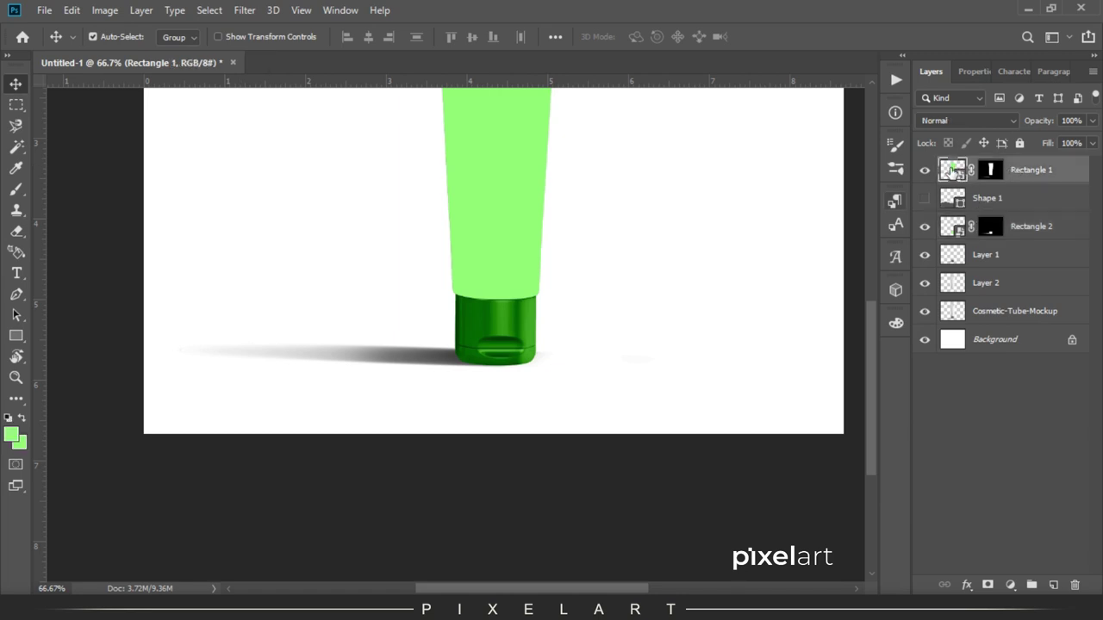
Open Rectangle 1.psb and scale the leaves-and-foil image to cover its upper portion.
{"action": "double_click", "coordinate": [951, 169]}
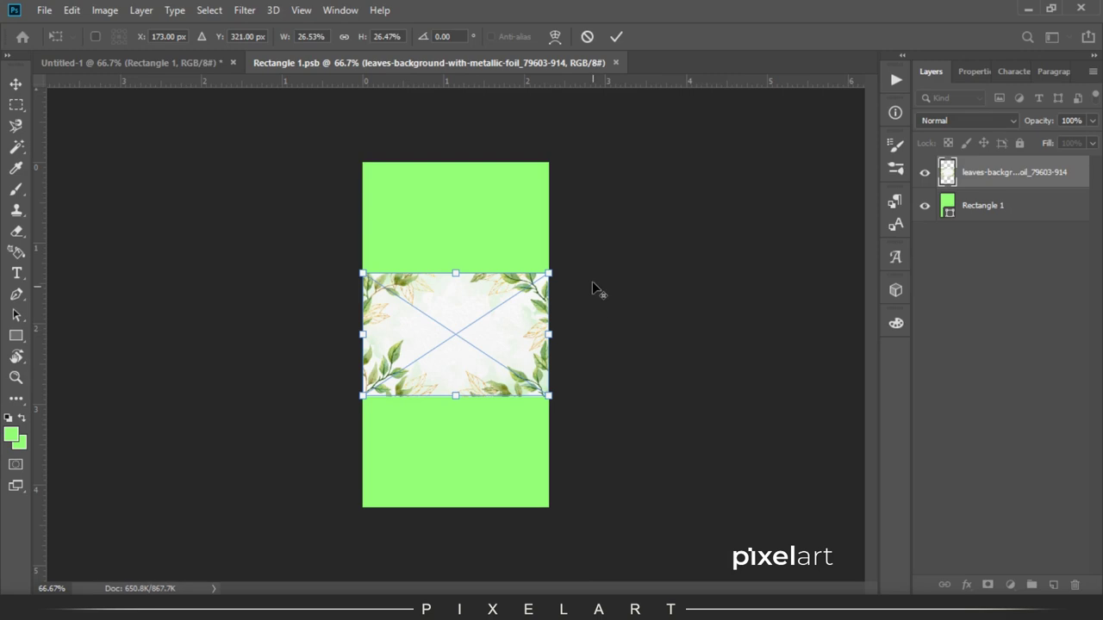
{"action": "left_click_drag", "start_coordinate": [548, 273], "coordinate": [714, 138]}
{"action": "left_click_drag", "start_coordinate": [618, 255], "coordinate": [518, 257]}
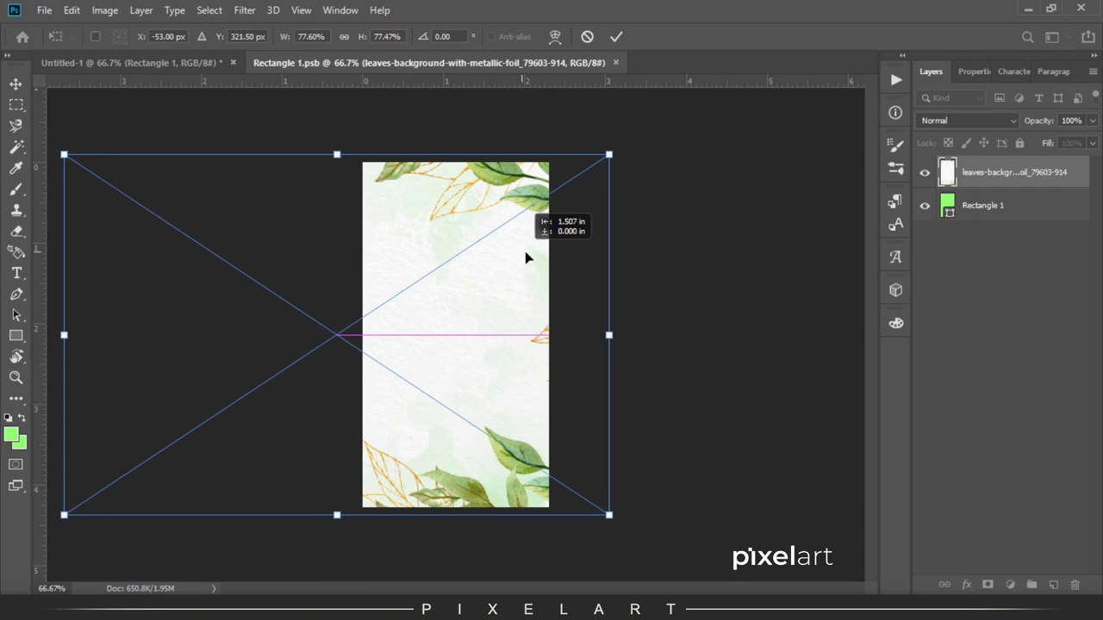
{"action": "left_click_drag", "start_coordinate": [518, 256], "coordinate": [537, 250]}
{"action": "left_click_drag", "start_coordinate": [634, 153], "coordinate": [506, 232]}
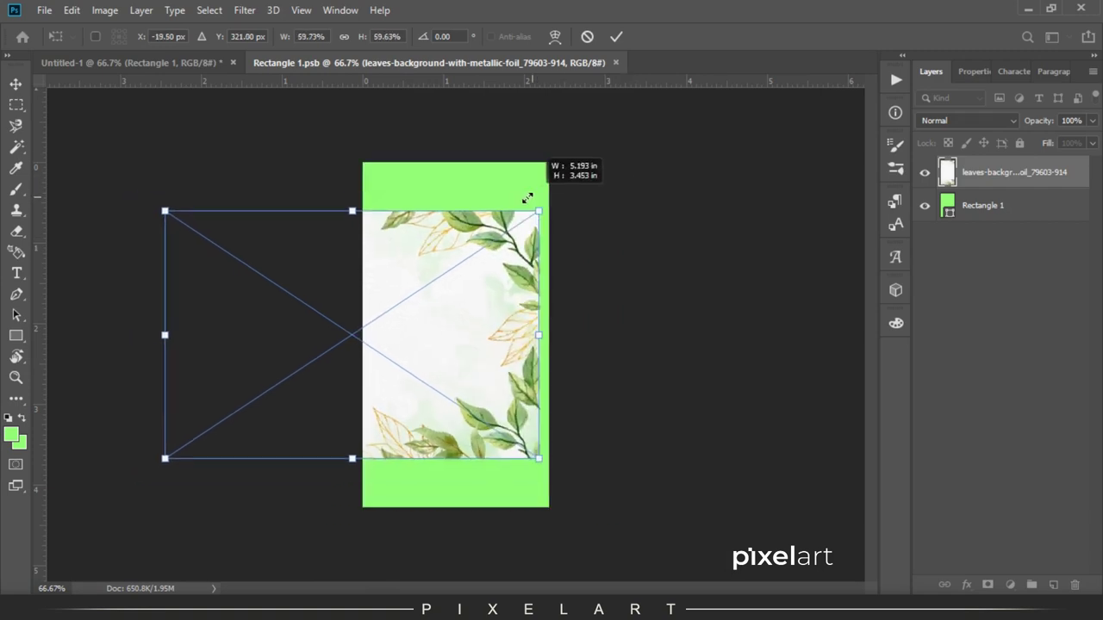
{"action": "left_click_drag", "start_coordinate": [445, 323], "coordinate": [517, 254]}
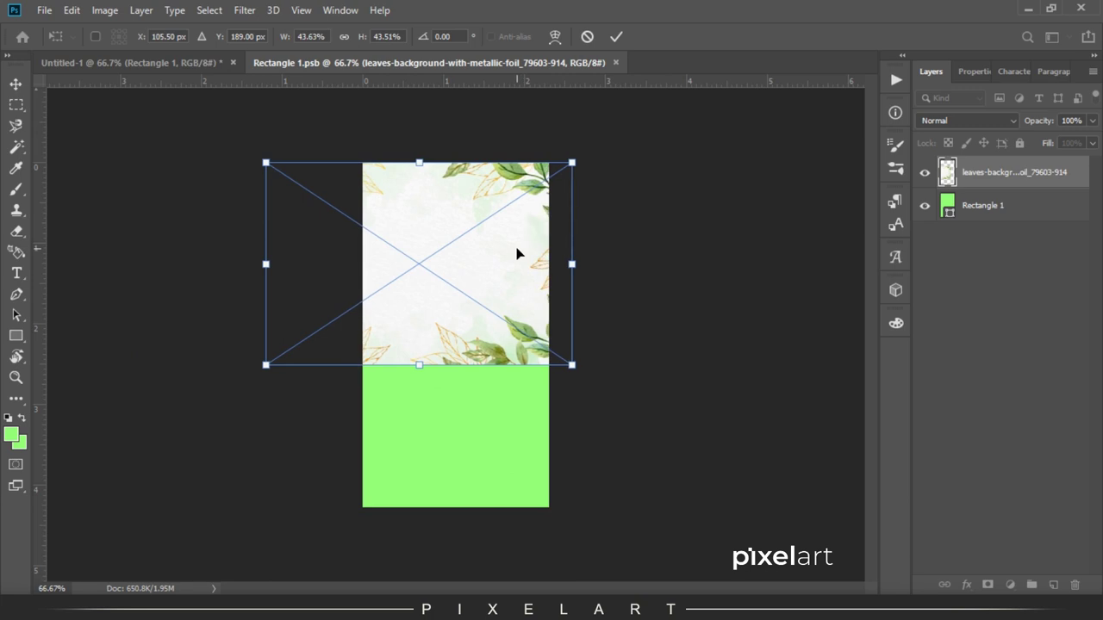
{"action": "key", "text": "Return"}
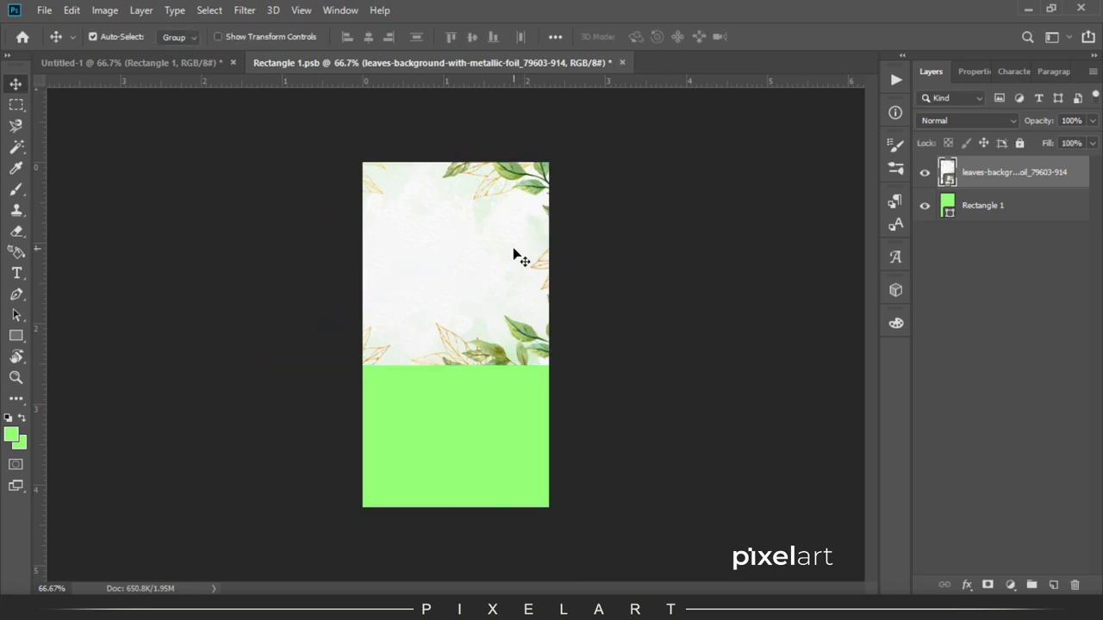
{"action": "key", "text": "shift+Right"}
{"action": "key", "text": "shift+Right"}
{"action": "key", "text": "shift+Right"}
{"action": "key", "text": "shift+Right"}
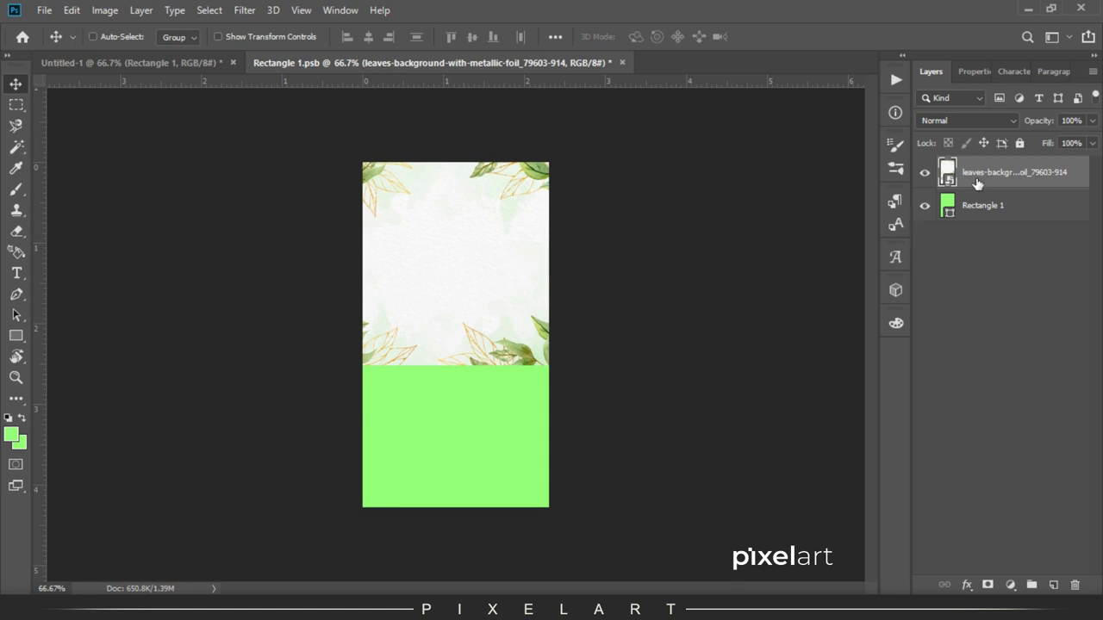
Duplicate the leaves layer, shift the copy down, rasterize it and erase a band across it.
{"action": "key", "text": "ctrl+j"}
{"action": "key", "text": "shift+Down"}
{"action": "key", "text": "shift+Down"}
{"action": "key", "text": "shift+Down"}
{"action": "key", "text": "shift+Down"}
{"action": "key", "text": "shift+Down"}
{"action": "key", "text": "shift+Down"}
{"action": "key", "text": "shift+Down"}
{"action": "key", "text": "shift+Down"}
{"action": "key", "text": "shift+Down"}
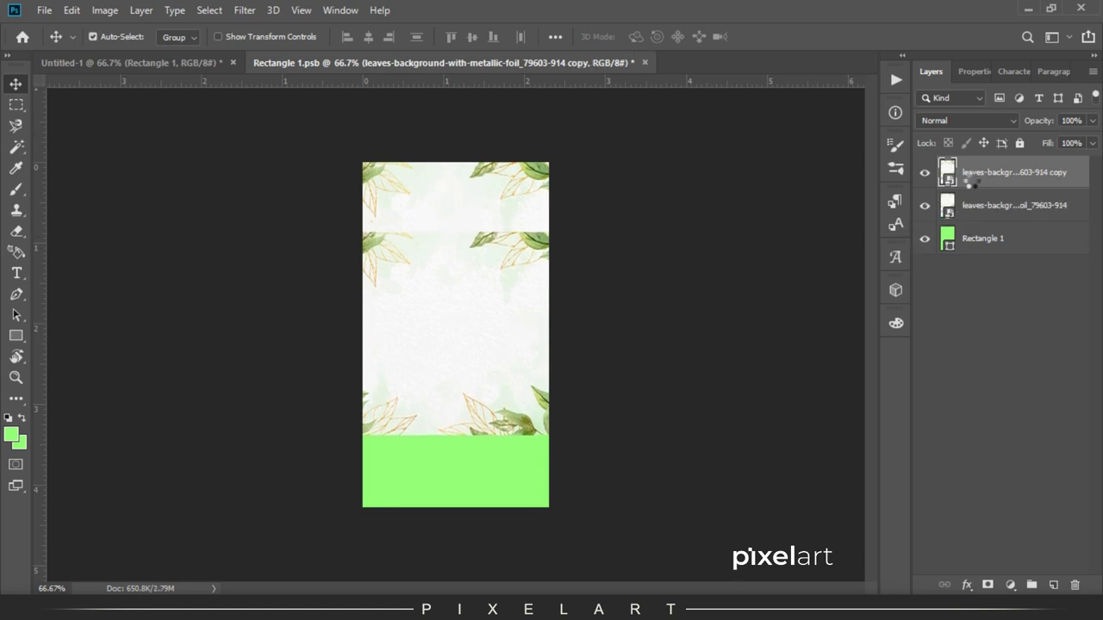
{"action": "key", "text": "shift+Down"}
{"action": "key", "text": "shift+Down"}
{"action": "key", "text": "shift+Down"}
{"action": "key", "text": "shift+Down"}
{"action": "key", "text": "shift+Down"}
{"action": "key", "text": "shift+Down"}
{"action": "key", "text": "shift+Down"}
{"action": "key", "text": "shift+Down"}
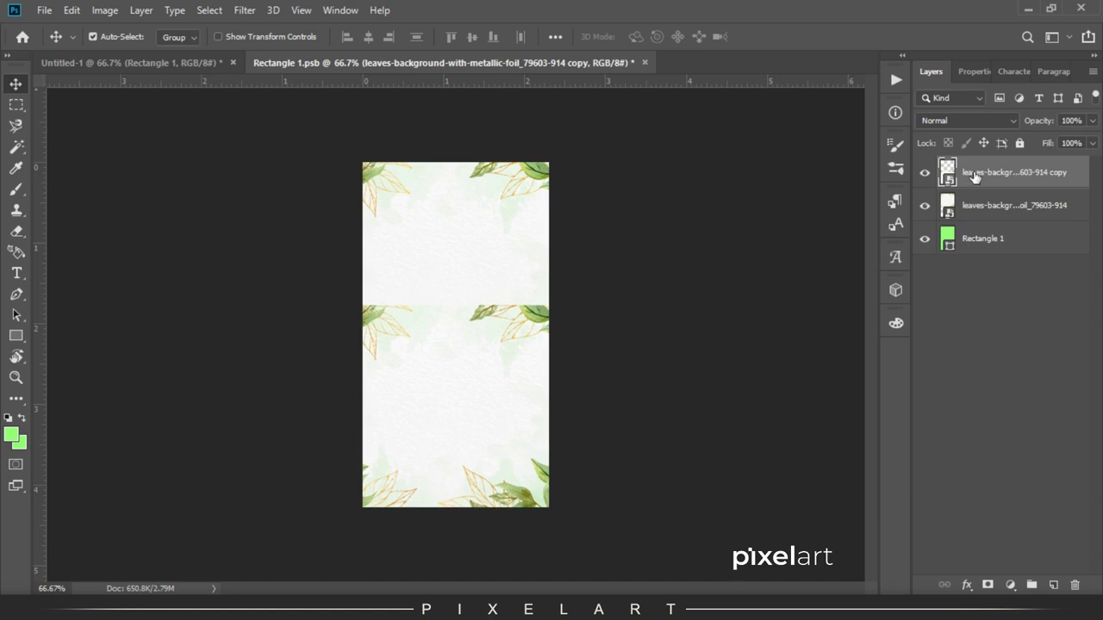
{"action": "right_click", "coordinate": [980, 172]}
{"action": "left_click", "coordinate": [800, 285]}
{"action": "key", "text": "e"}
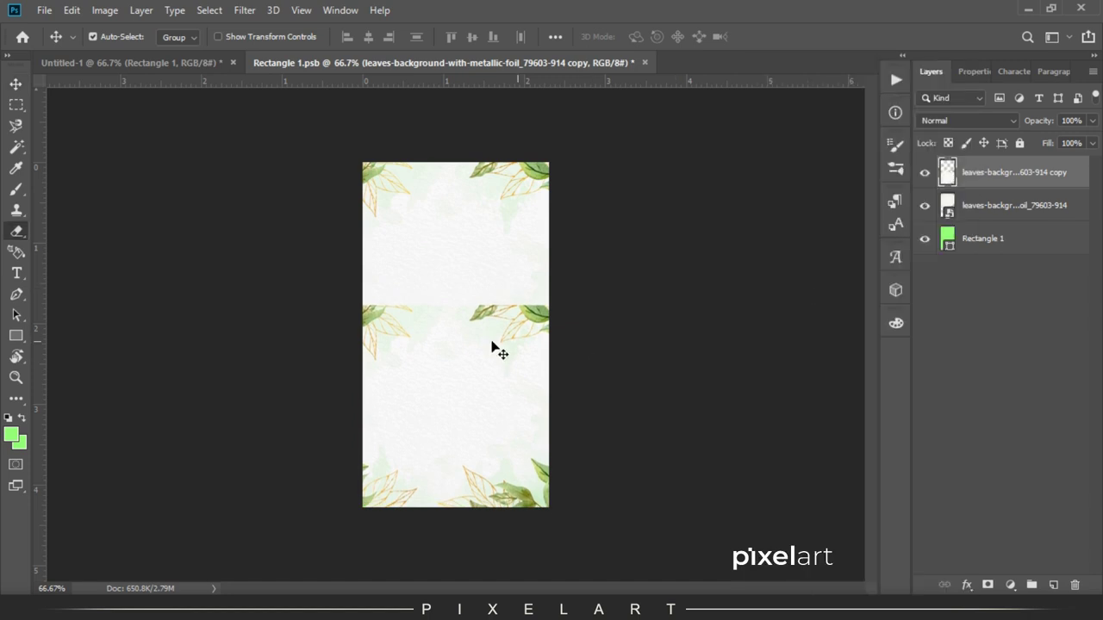
{"action": "key", "text": "bracketright"}
{"action": "key", "text": "bracketright"}
{"action": "key", "text": "bracketright"}
{"action": "left_click_drag", "start_coordinate": [327, 355], "coordinate": [676, 333]}
{"action": "key", "text": "bracketleft"}
{"action": "key", "text": "bracketleft"}
{"action": "key", "text": "bracketleft"}
{"action": "key", "text": "bracketleft"}
{"action": "key", "text": "bracketleft"}
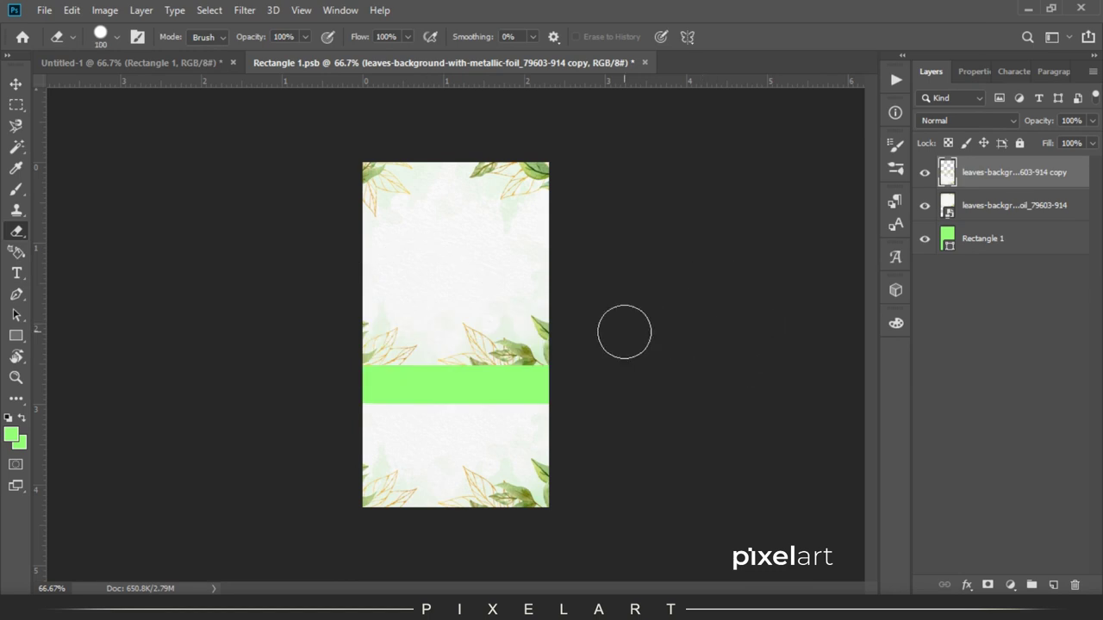
Rasterize the original leaves layer and erase leaves to widen the green band.
{"action": "right_click", "coordinate": [1002, 216]}
{"action": "left_click", "coordinate": [874, 285]}
{"action": "mouse_move", "coordinate": [674, 352]}
{"action": "left_mouse_down"}
{"action": "mouse_move", "coordinate": [327, 350]}
{"action": "mouse_move", "coordinate": [582, 353]}
{"action": "left_mouse_up"}
{"action": "left_click_drag", "start_coordinate": [422, 329], "coordinate": [370, 328]}
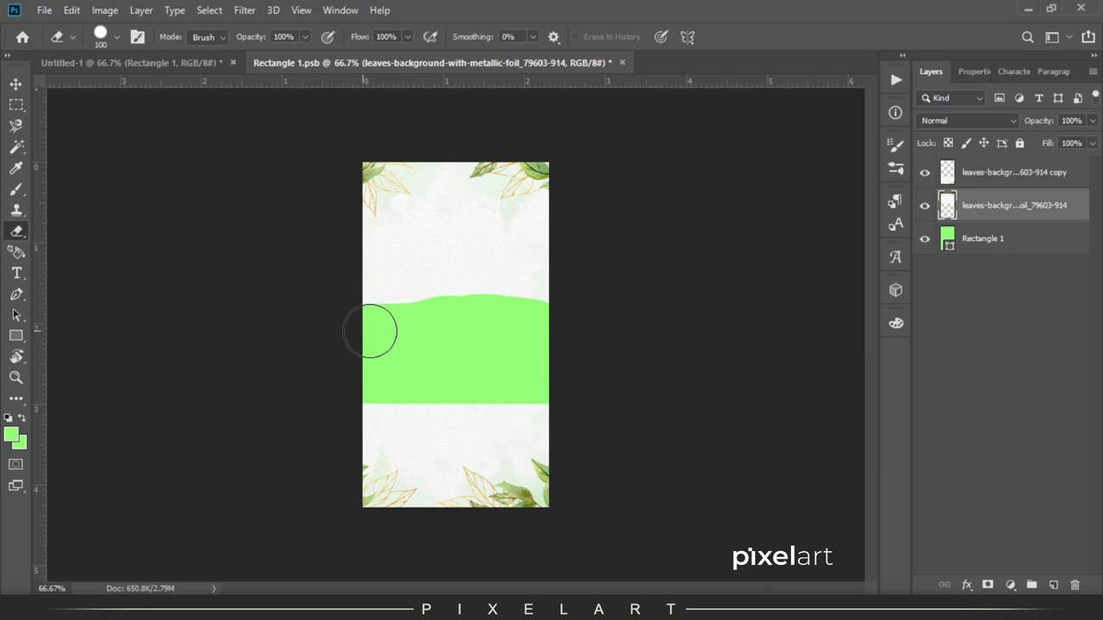
Clone the white texture with a size-90 Clone Stamp over the remaining green patches.
{"action": "key", "text": "s"}
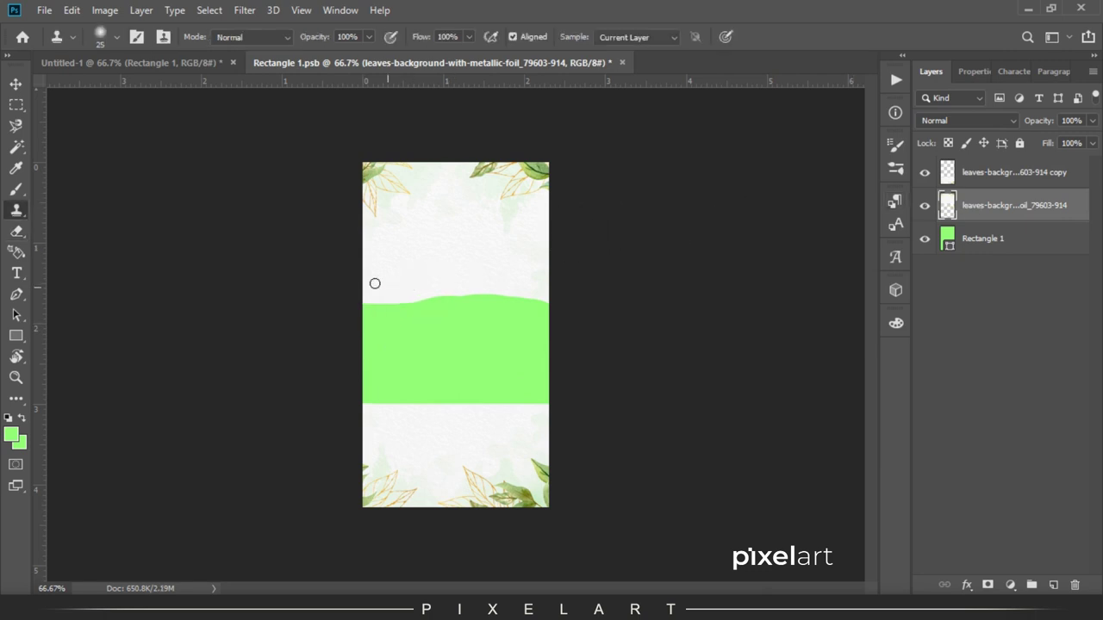
{"action": "key", "text": "bracketright"}
{"action": "key", "text": "bracketright"}
{"action": "left_click", "coordinate": [376, 258], "text": "alt"}
{"action": "left_click_drag", "start_coordinate": [374, 305], "coordinate": [588, 307]}
{"action": "left_click_drag", "start_coordinate": [441, 304], "coordinate": [734, 312]}
{"action": "mouse_move", "coordinate": [410, 323]}
{"action": "left_mouse_down"}
{"action": "mouse_move", "coordinate": [499, 351]}
{"action": "mouse_move", "coordinate": [435, 390]}
{"action": "left_mouse_up"}
{"action": "left_click", "coordinate": [493, 344], "text": "alt"}
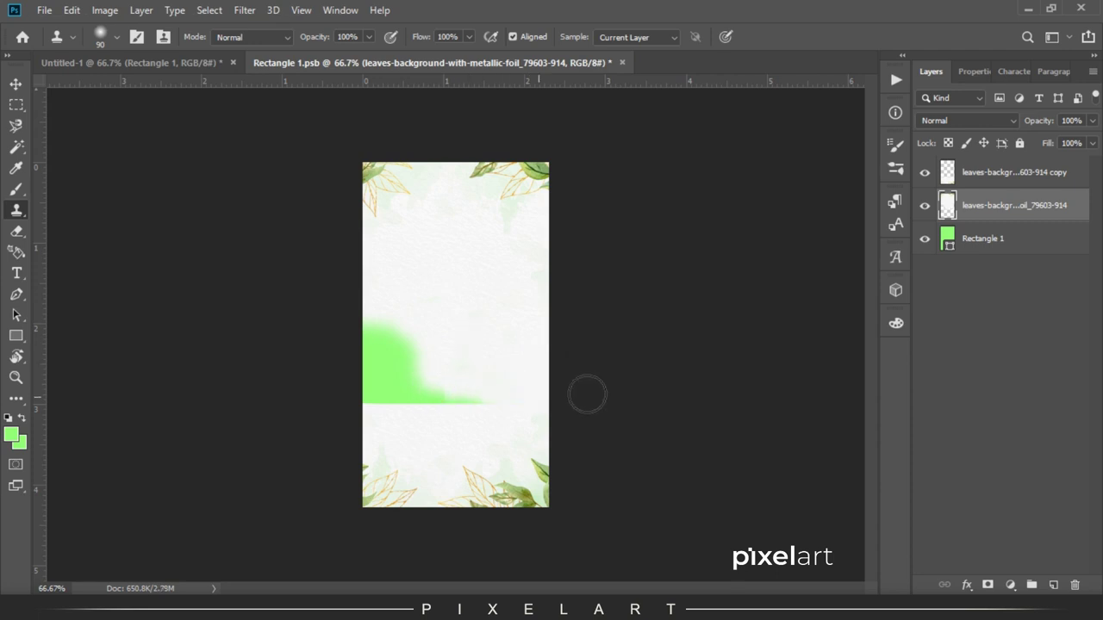
{"action": "mouse_move", "coordinate": [483, 416]}
{"action": "left_mouse_down"}
{"action": "mouse_move", "coordinate": [412, 383]}
{"action": "mouse_move", "coordinate": [411, 308]}
{"action": "mouse_move", "coordinate": [337, 396]}
{"action": "left_mouse_up"}
{"action": "left_click", "coordinate": [450, 303], "text": "alt"}
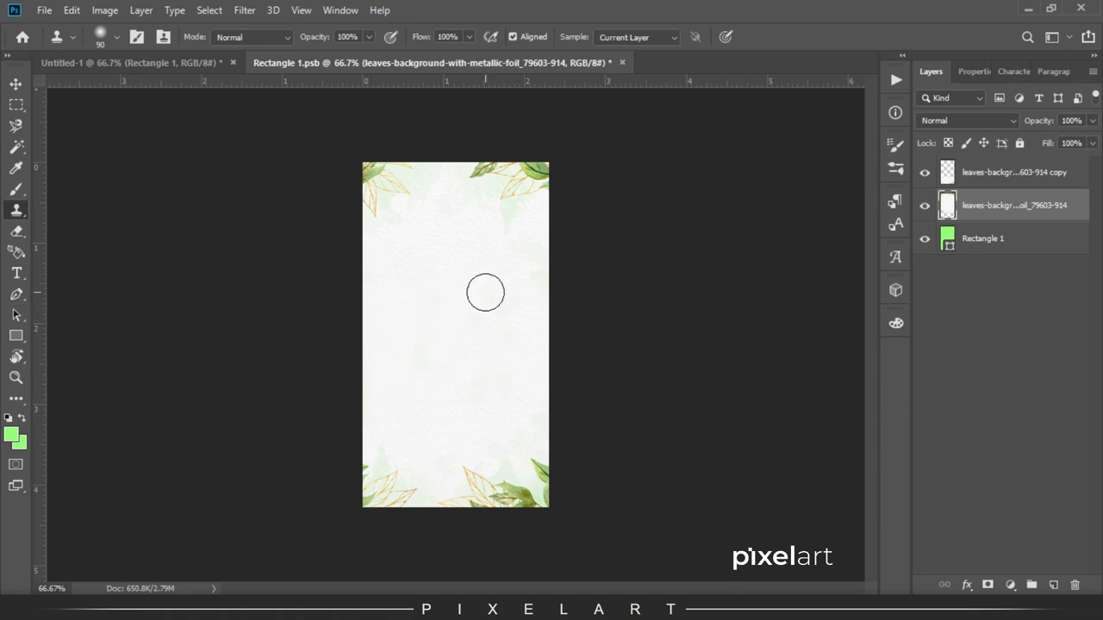
{"action": "key", "text": "v"}
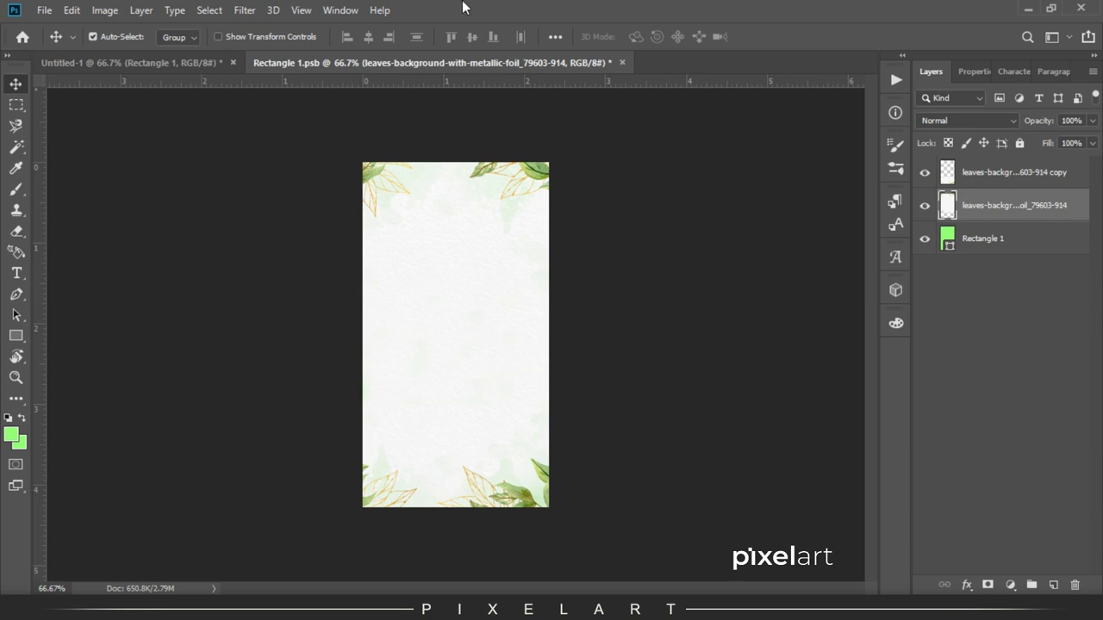
{"action": "key", "text": "ctrl+1"}
Merge both leaves layers into one smart object and rasterize it.
{"action": "left_click_drag", "start_coordinate": [696, 545], "coordinate": [669, 413]}
{"action": "left_click_drag", "start_coordinate": [692, 141], "coordinate": [643, 422]}
{"action": "left_click", "coordinate": [1021, 176], "text": "shift"}
{"action": "right_click", "coordinate": [1027, 176]}
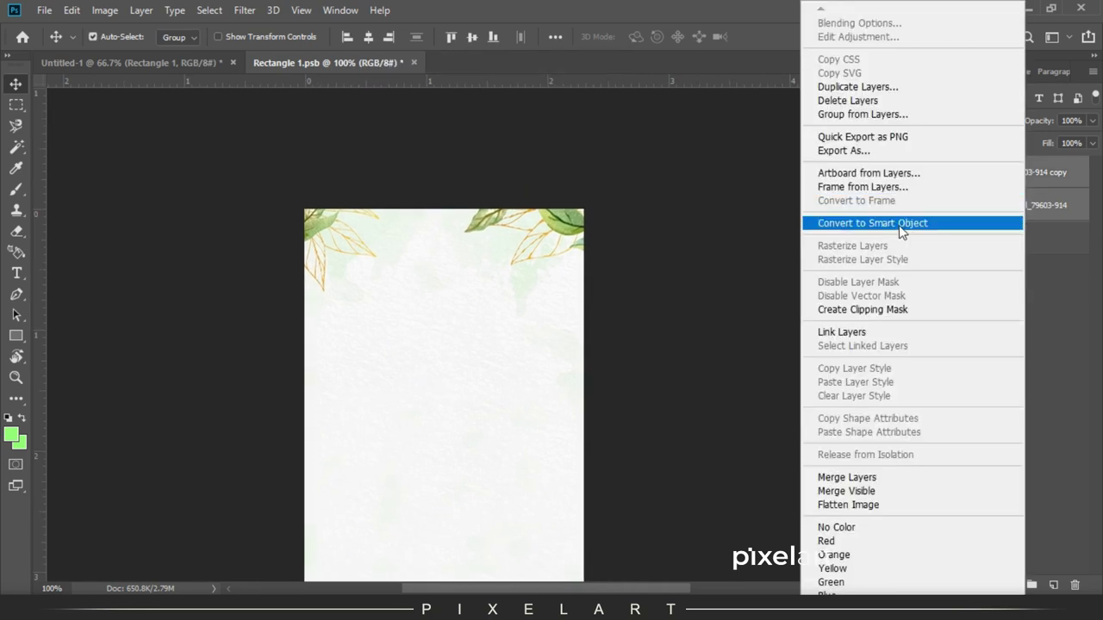
{"action": "left_click", "coordinate": [901, 222]}
{"action": "right_click", "coordinate": [1008, 172]}
{"action": "left_click", "coordinate": [823, 287]}
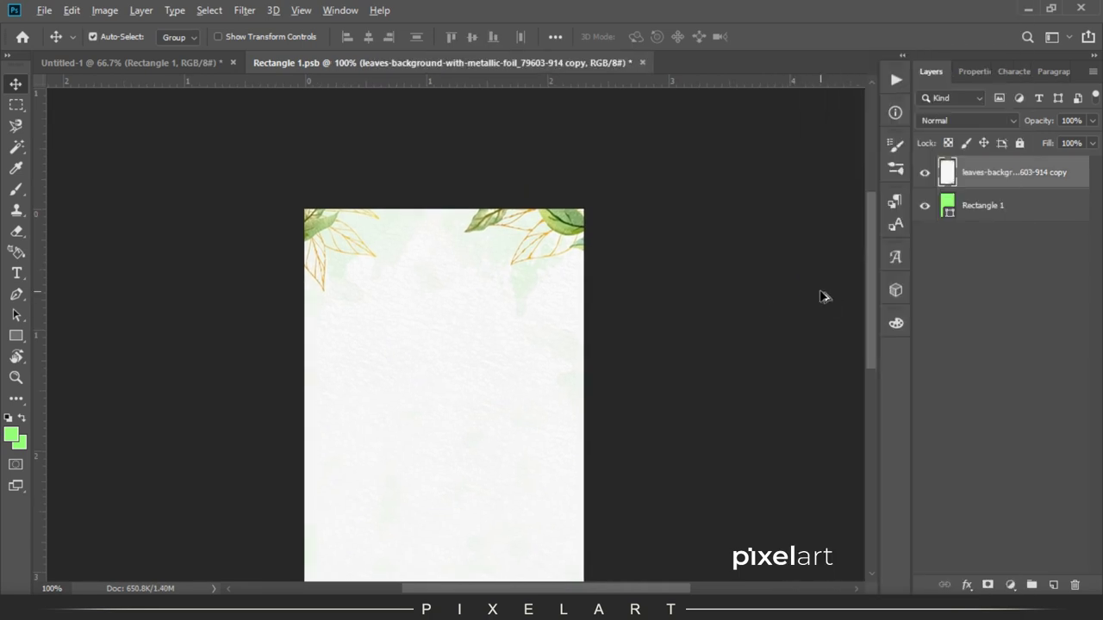
Place Pixel-Logo.png at 70.4% near the label top and bring in the saffron crocus image.
{"action": "left_click_drag", "start_coordinate": [618, 385], "coordinate": [623, 237]}
{"action": "left_click", "coordinate": [361, 607]}
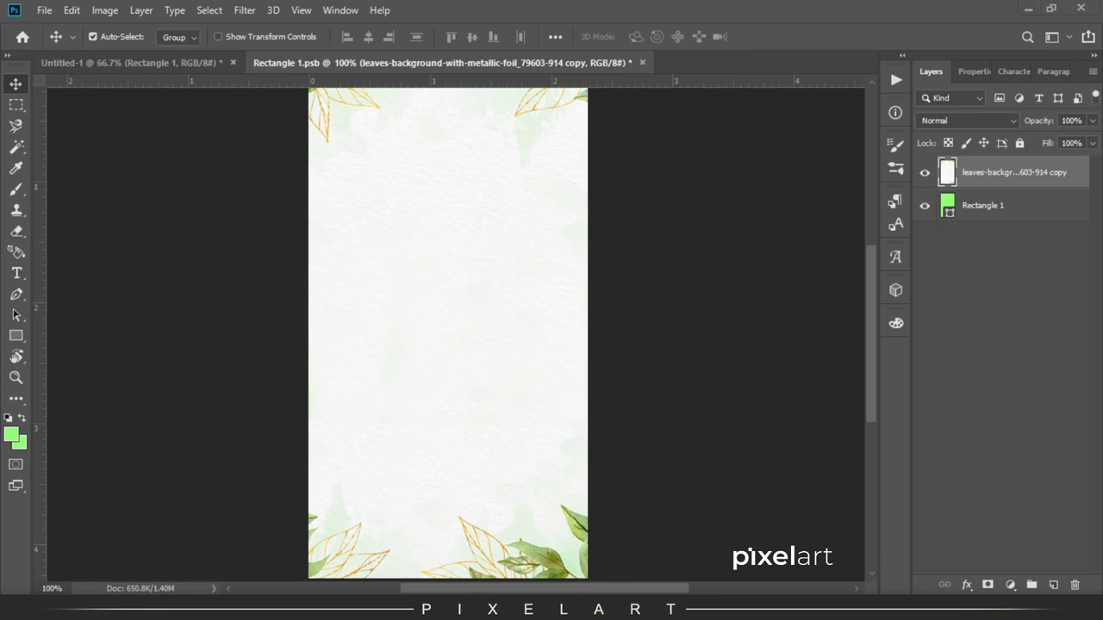
{"action": "left_click_drag", "start_coordinate": [443, 208], "coordinate": [519, 245]}
{"action": "mouse_move", "coordinate": [549, 231]}
{"action": "left_mouse_down"}
{"action": "mouse_move", "coordinate": [511, 254]}
{"action": "mouse_move", "coordinate": [488, 143]}
{"action": "left_mouse_up"}
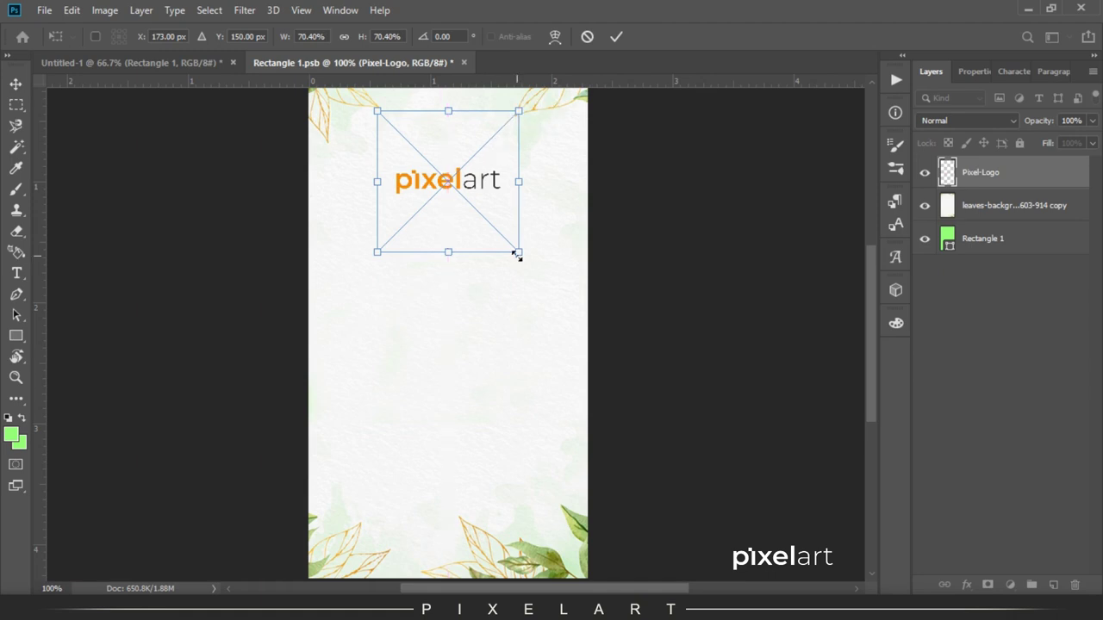
{"action": "key", "text": "Return"}
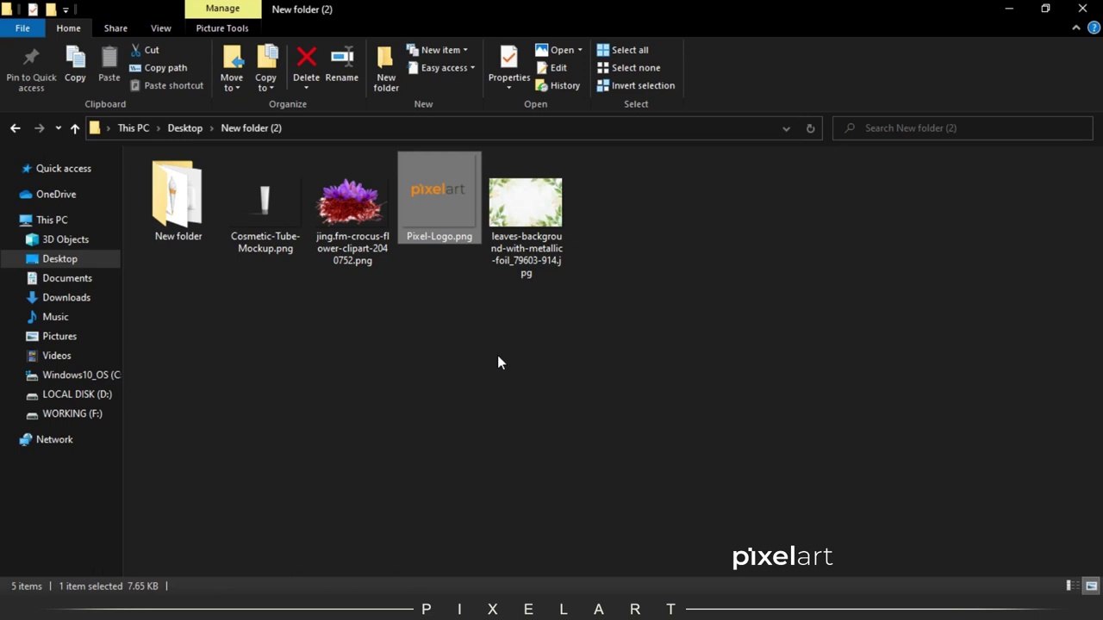
{"action": "mouse_move", "coordinate": [353, 250]}
{"action": "left_mouse_down"}
{"action": "mouse_move", "coordinate": [311, 368]}
{"action": "mouse_move", "coordinate": [466, 262]}
{"action": "left_mouse_up"}
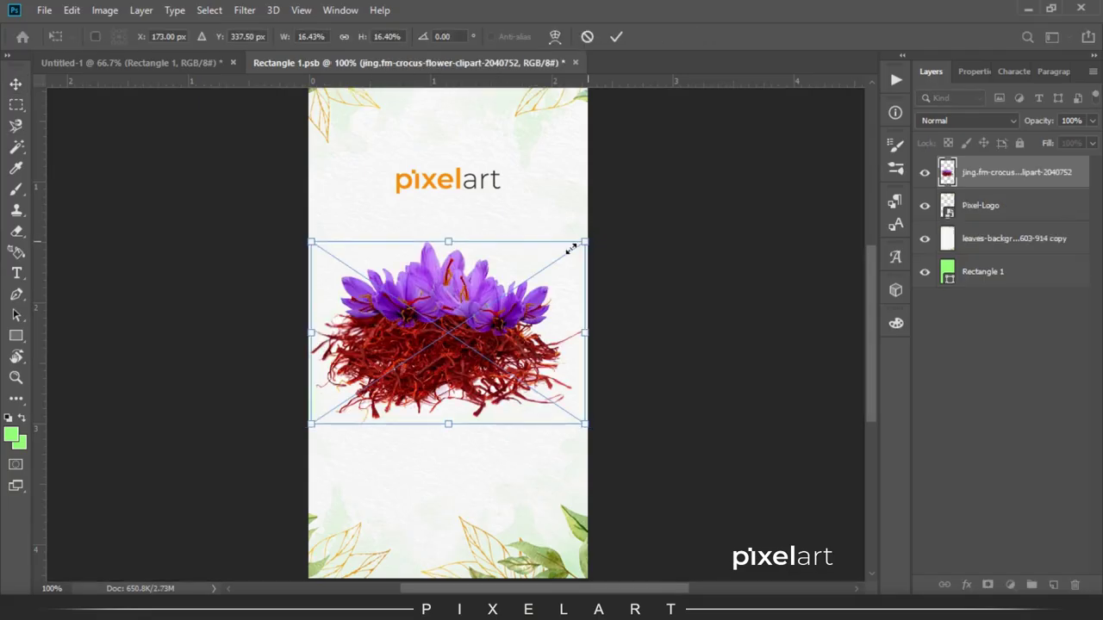
Shrink the crocus to about 11.8% and position it under the logo.
{"action": "left_click_drag", "start_coordinate": [570, 249], "coordinate": [541, 267]}
{"action": "left_click_drag", "start_coordinate": [511, 309], "coordinate": [511, 263]}
{"action": "left_click", "coordinate": [16, 83]}
Draw a rectangle below the crocus with no fill and a light green stroke.
{"action": "left_click", "coordinate": [15, 336]}
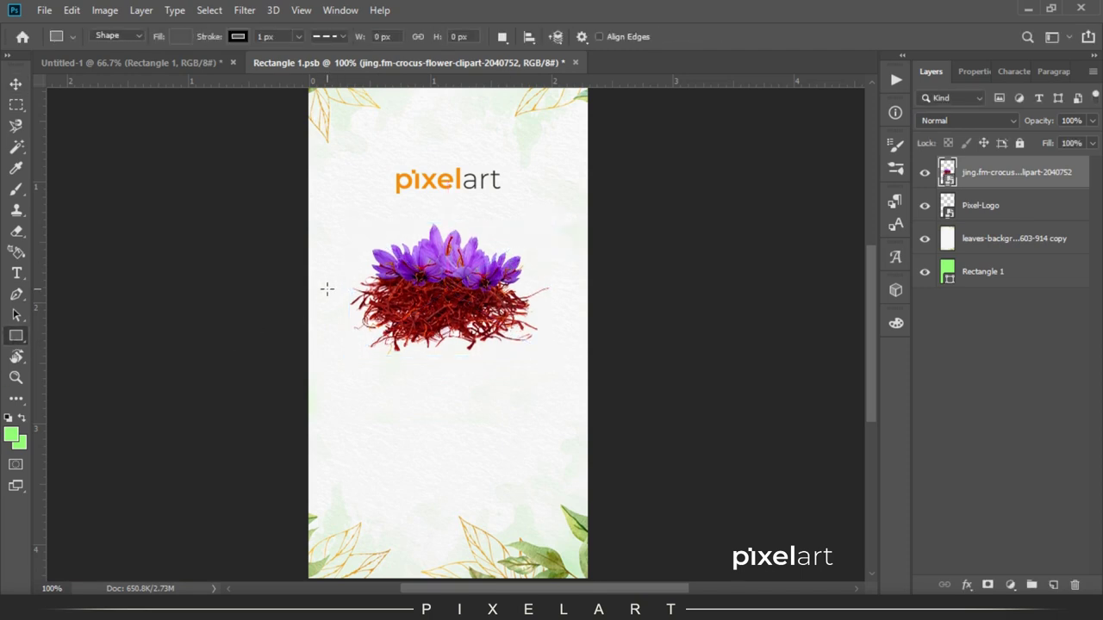
{"action": "left_click_drag", "start_coordinate": [329, 289], "coordinate": [561, 494]}
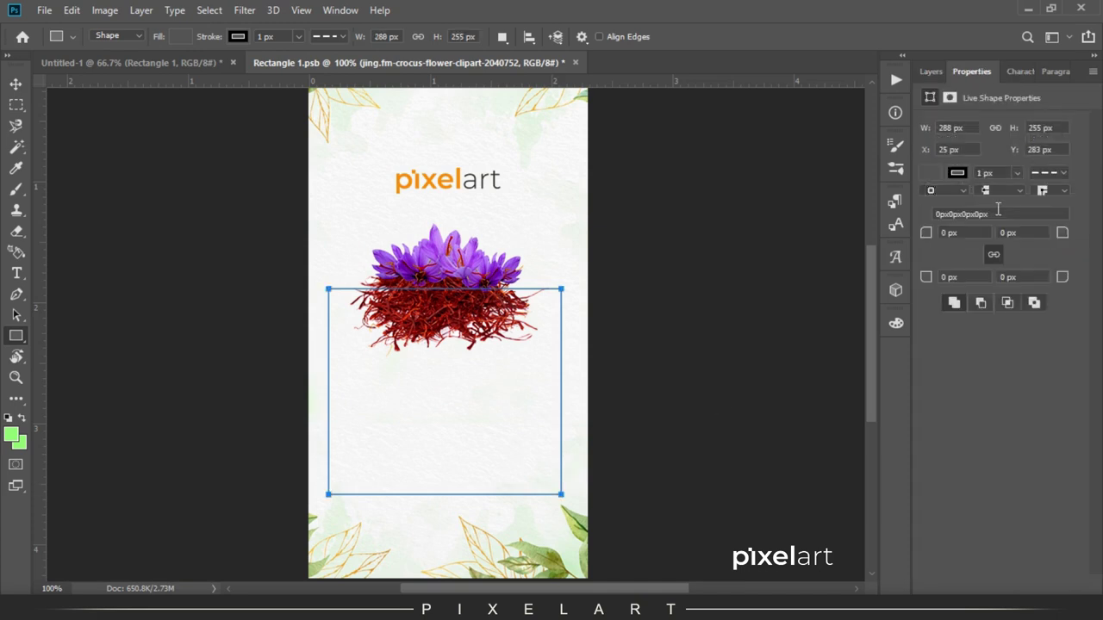
{"action": "left_click", "coordinate": [960, 174]}
{"action": "left_click", "coordinate": [921, 178]}
{"action": "left_click", "coordinate": [921, 178]}
{"action": "left_click", "coordinate": [935, 204]}
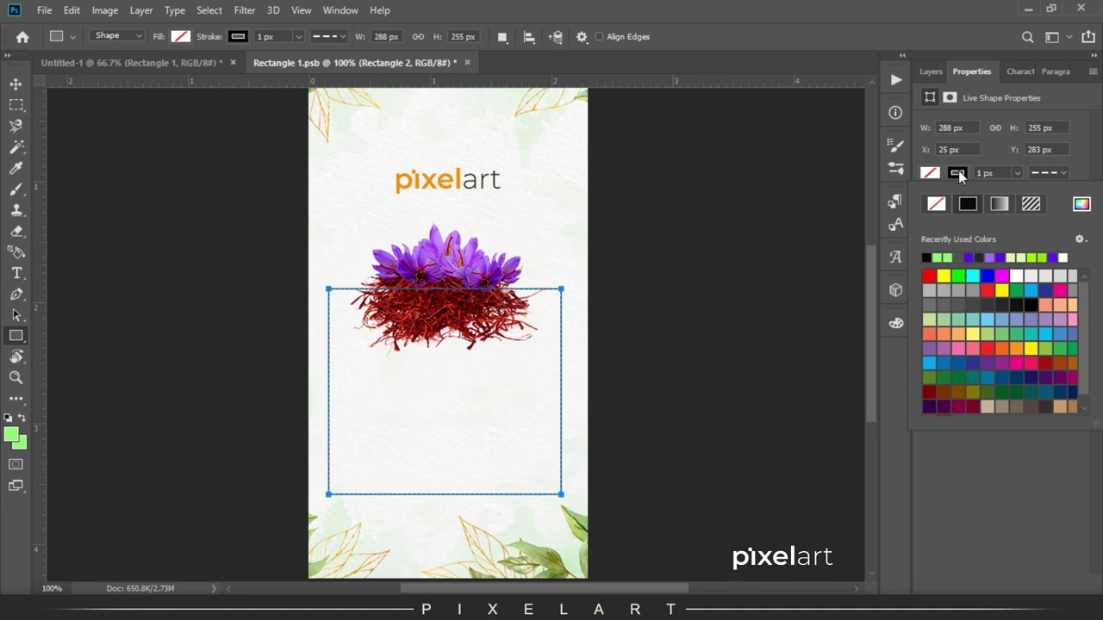
{"action": "left_click", "coordinate": [936, 257]}
Make the rectangle's outline 5 px solid with 14 px rounded corners.
{"action": "left_click", "coordinate": [983, 173]}
{"action": "type", "text": "5"}
{"action": "key", "text": "Return"}
{"action": "left_click", "coordinate": [1047, 172]}
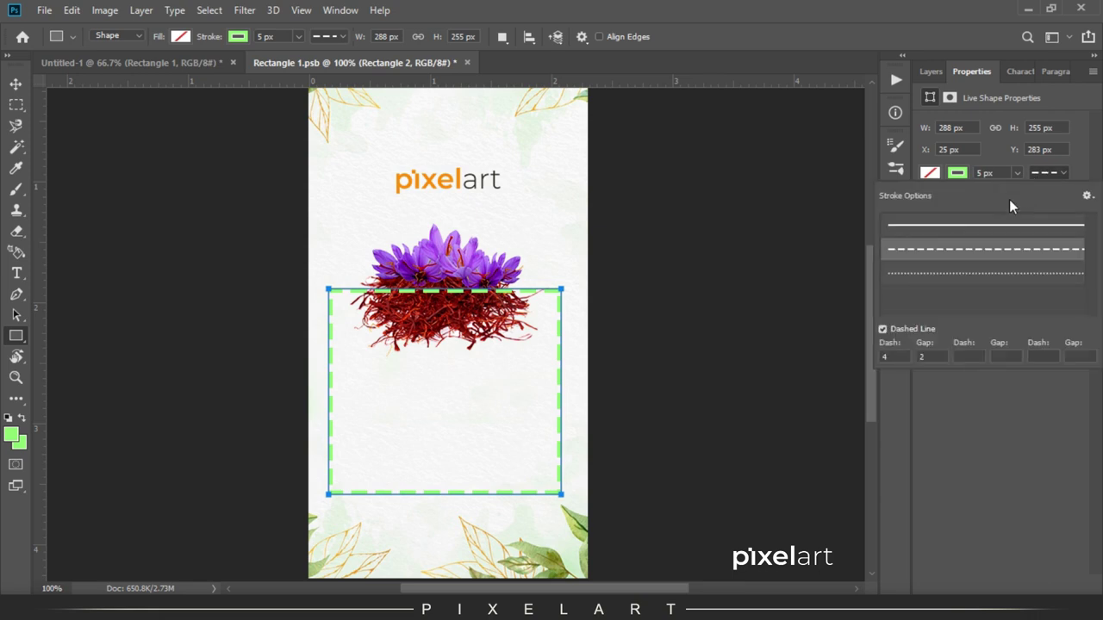
{"action": "left_click", "coordinate": [976, 227]}
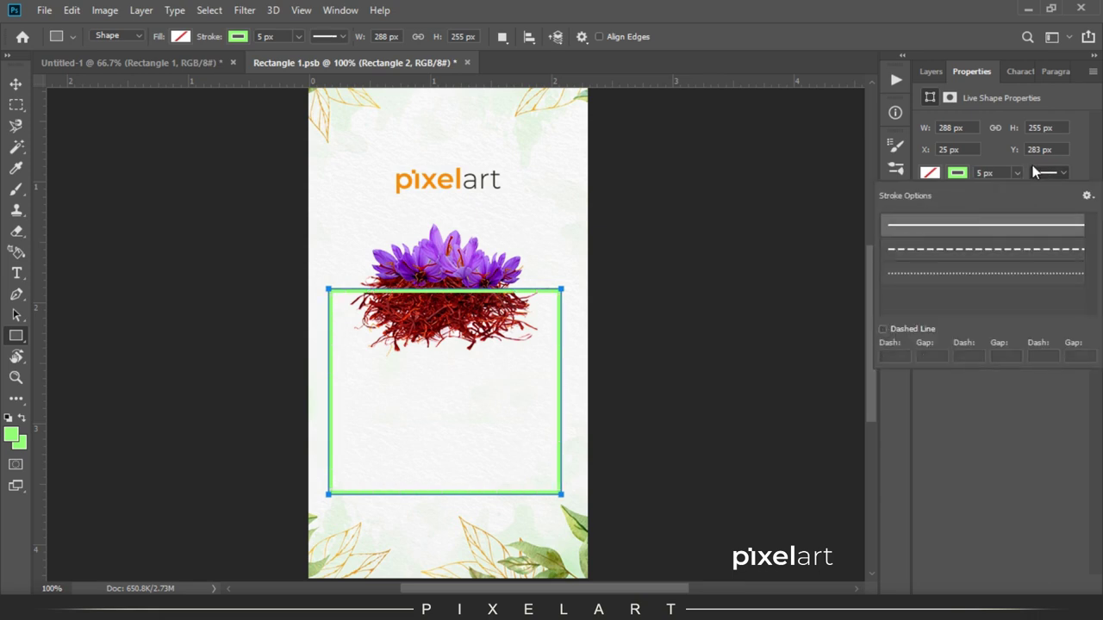
{"action": "left_click", "coordinate": [1076, 160]}
{"action": "left_click_drag", "start_coordinate": [924, 238], "coordinate": [935, 235]}
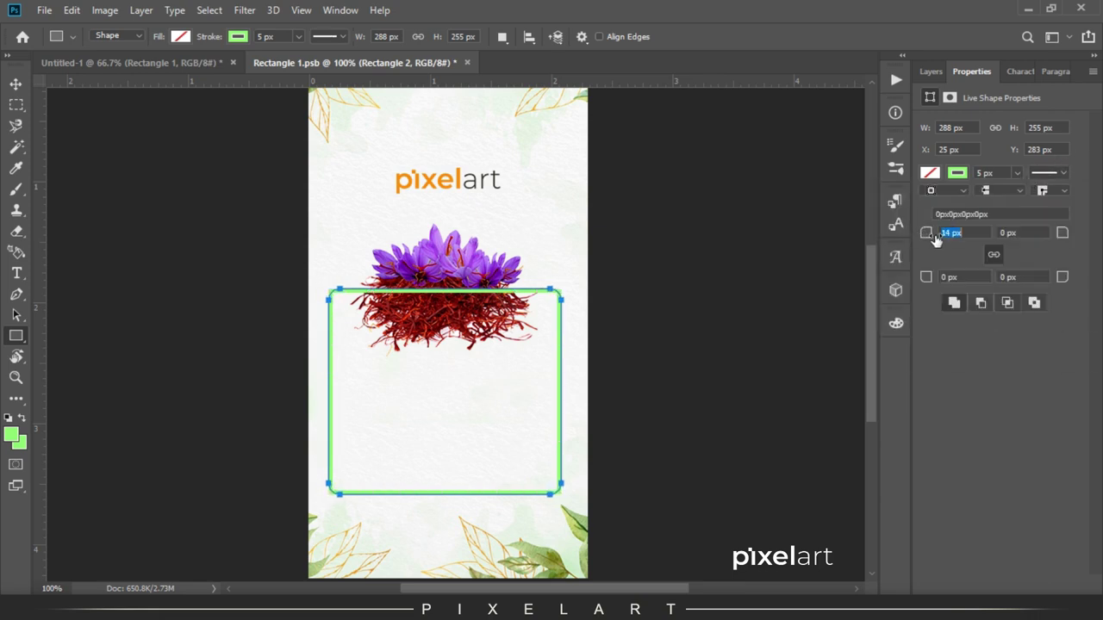
{"action": "left_click", "coordinate": [12, 91]}
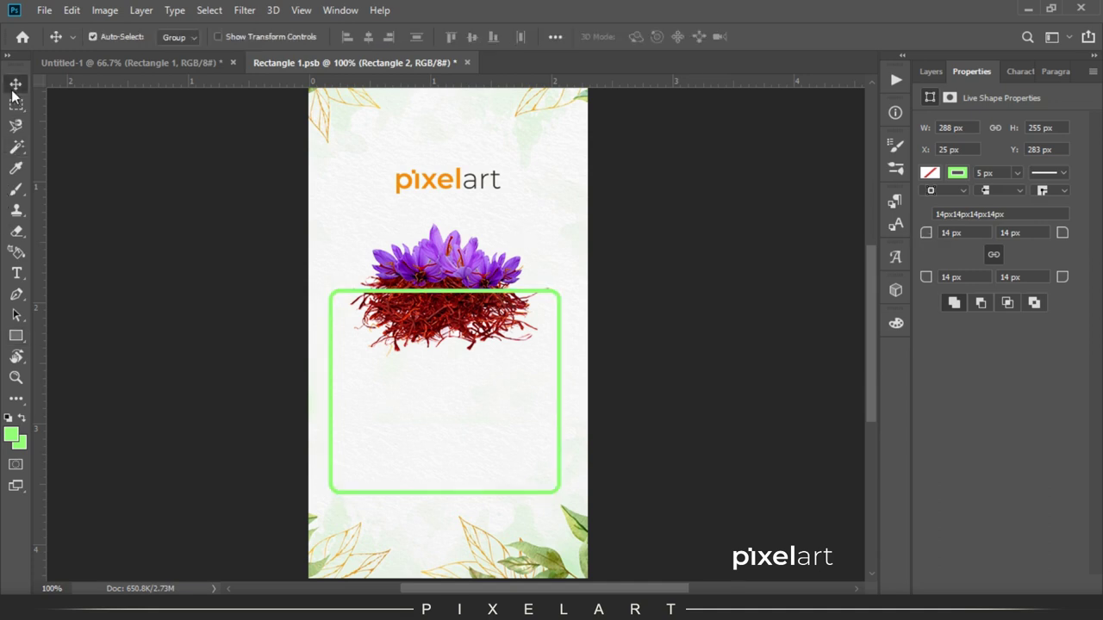
{"action": "left_click", "coordinate": [931, 71]}
Move Rectangle 2 beneath the crocus layer and reselect it.
{"action": "left_click_drag", "start_coordinate": [1003, 188], "coordinate": [1010, 239]}
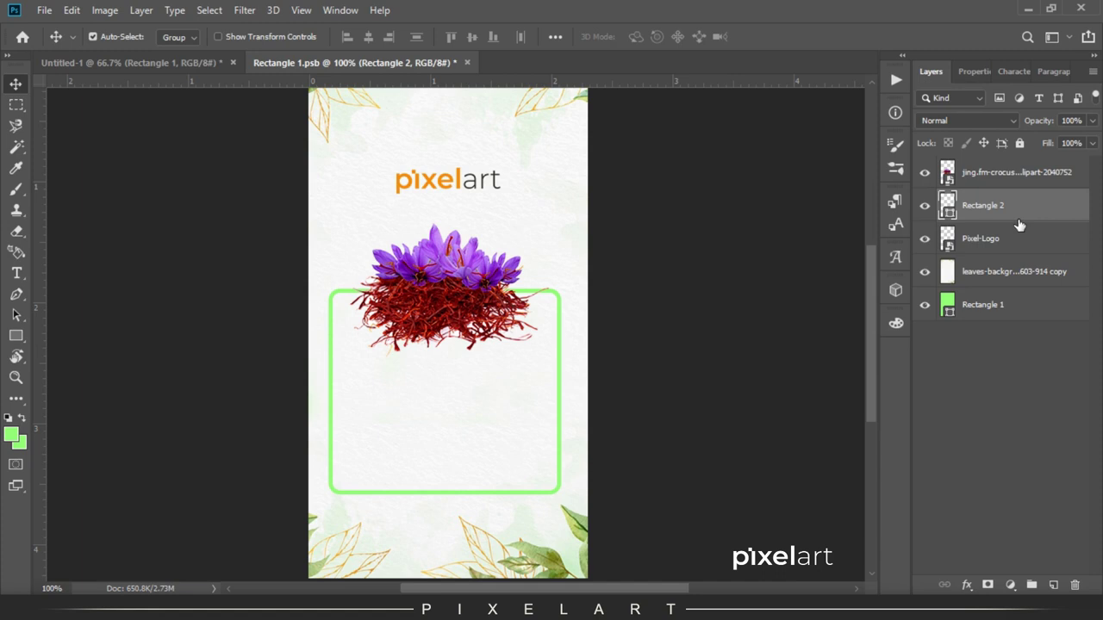
{"action": "left_click", "coordinate": [1008, 177]}
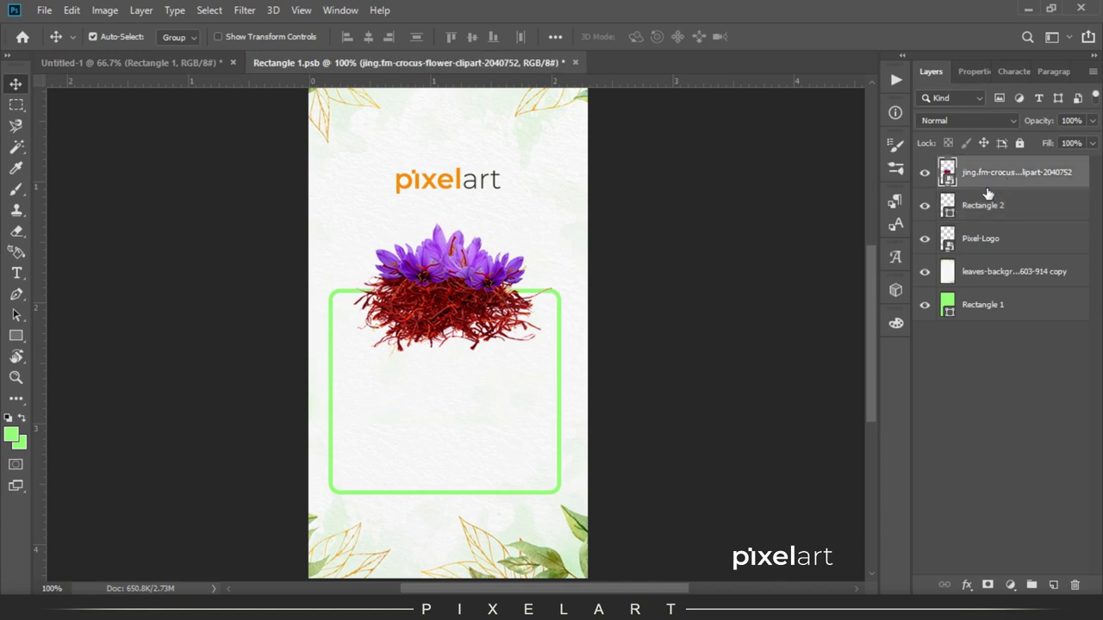
{"action": "left_click", "coordinate": [995, 221]}
Sample the crocus petal purple and make it the frame's outline colour.
{"action": "left_click", "coordinate": [971, 71]}
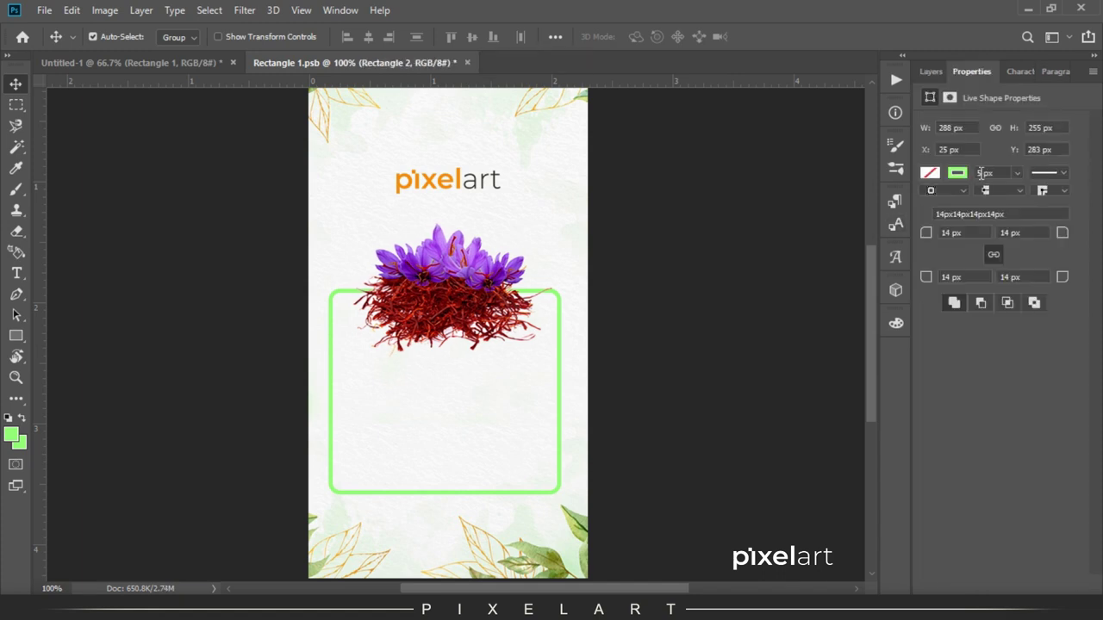
{"action": "left_click", "coordinate": [958, 173]}
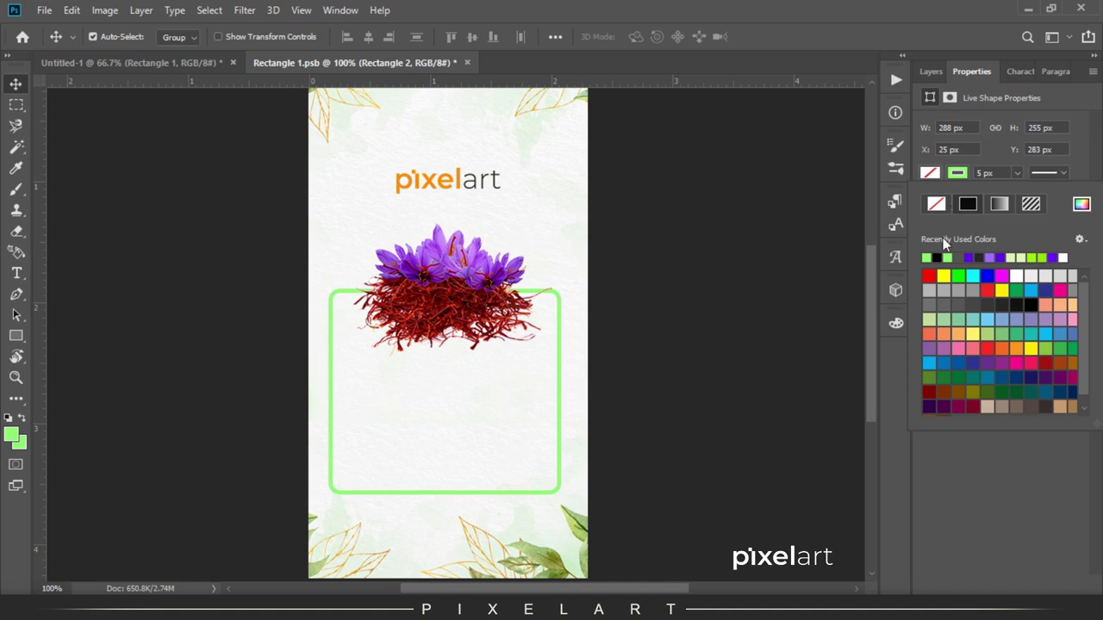
{"action": "key", "text": "Escape"}
{"action": "key", "text": "i"}
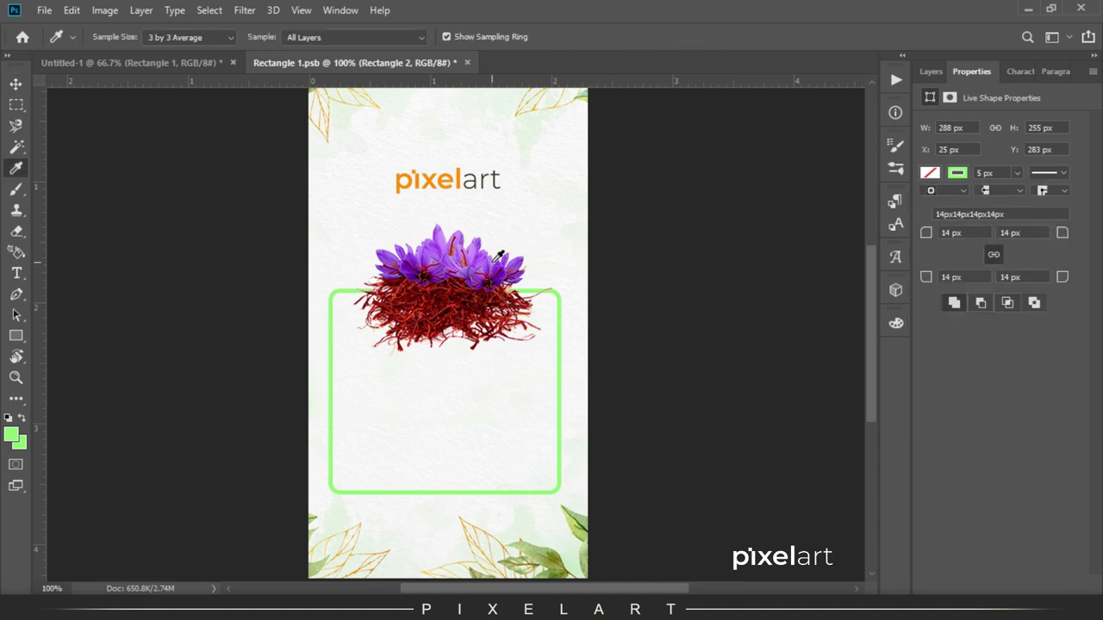
{"action": "left_click", "coordinate": [506, 259]}
{"action": "left_click", "coordinate": [484, 252]}
{"action": "left_click", "coordinate": [485, 252]}
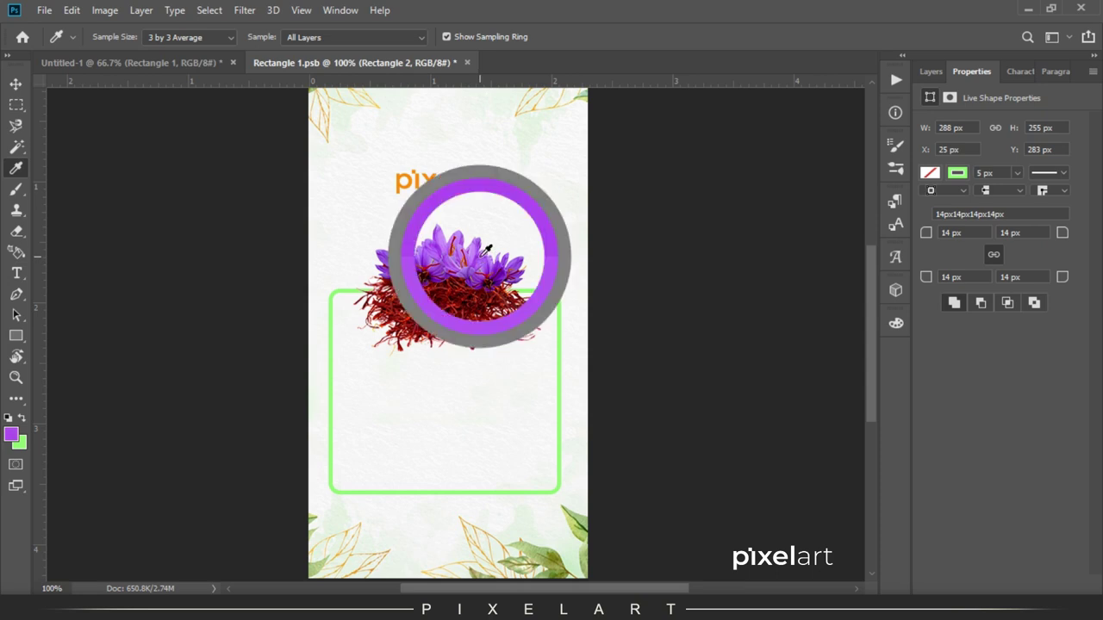
{"action": "left_click", "coordinate": [21, 417]}
{"action": "key", "text": "v"}
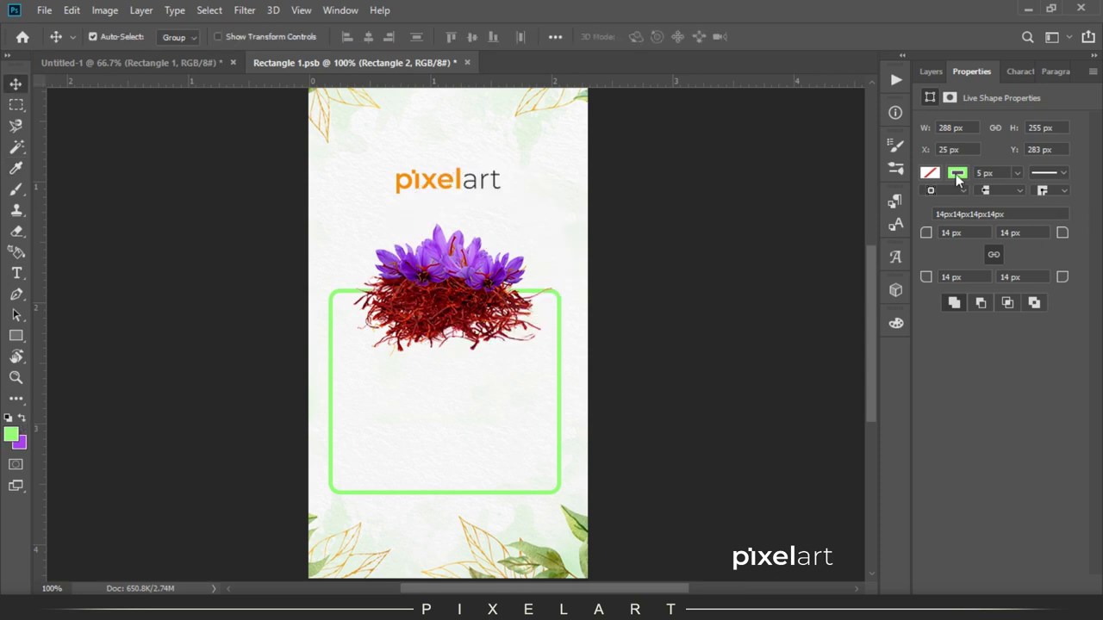
{"action": "left_click", "coordinate": [956, 172]}
{"action": "left_click", "coordinate": [937, 258]}
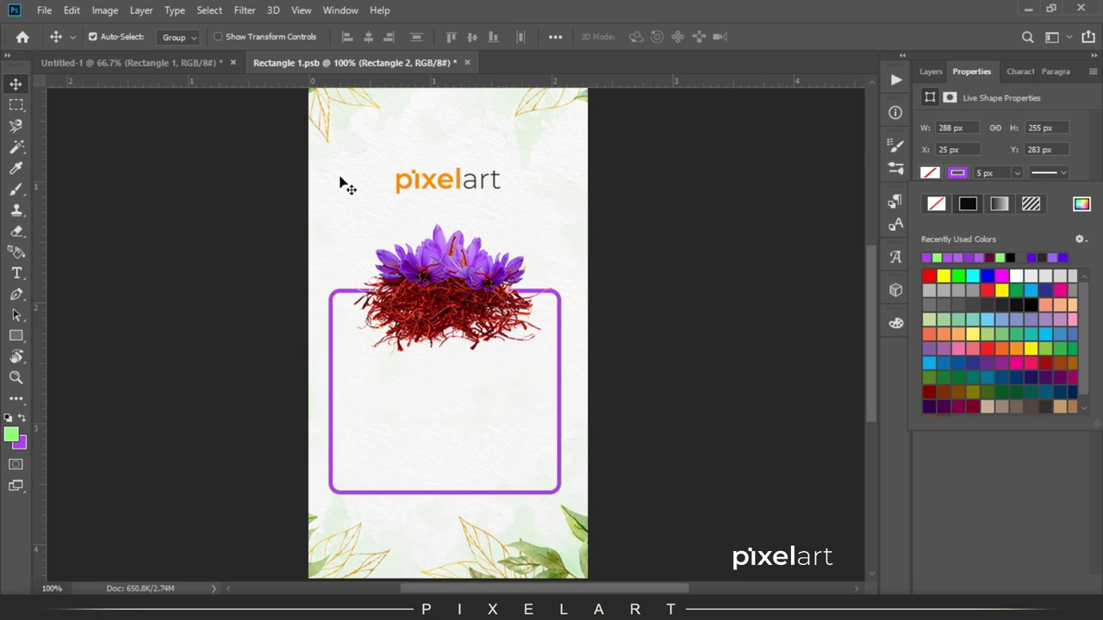
{"action": "left_click", "coordinate": [16, 103]}
Centre the crocus horizontally over the rounded frame using Align Horizontal Centers.
{"action": "left_click", "coordinate": [15, 84]}
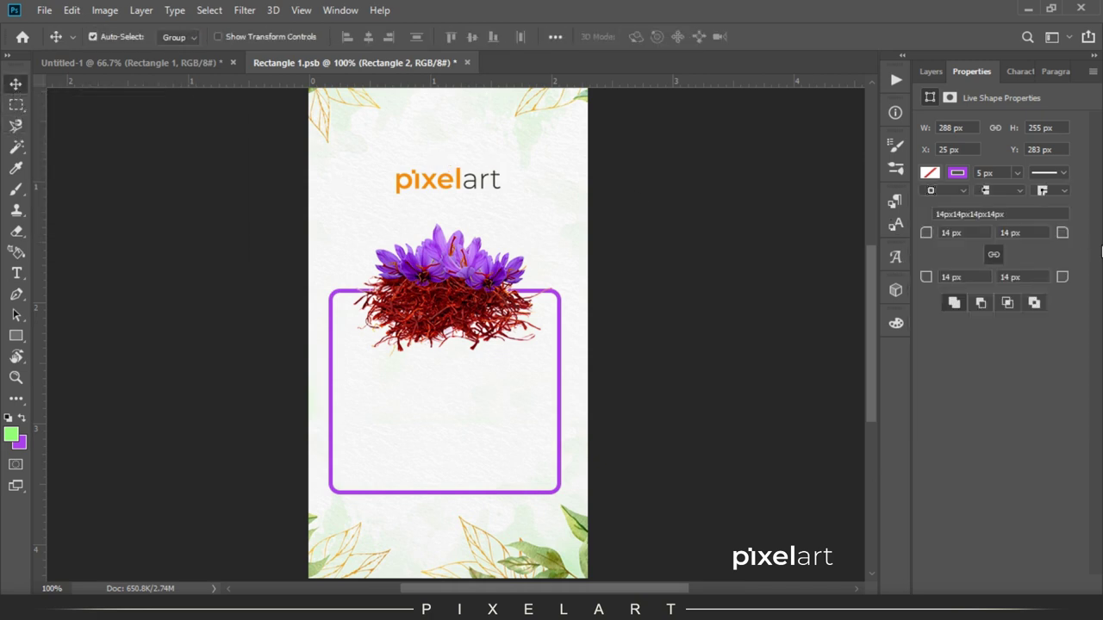
{"action": "left_click", "coordinate": [931, 71]}
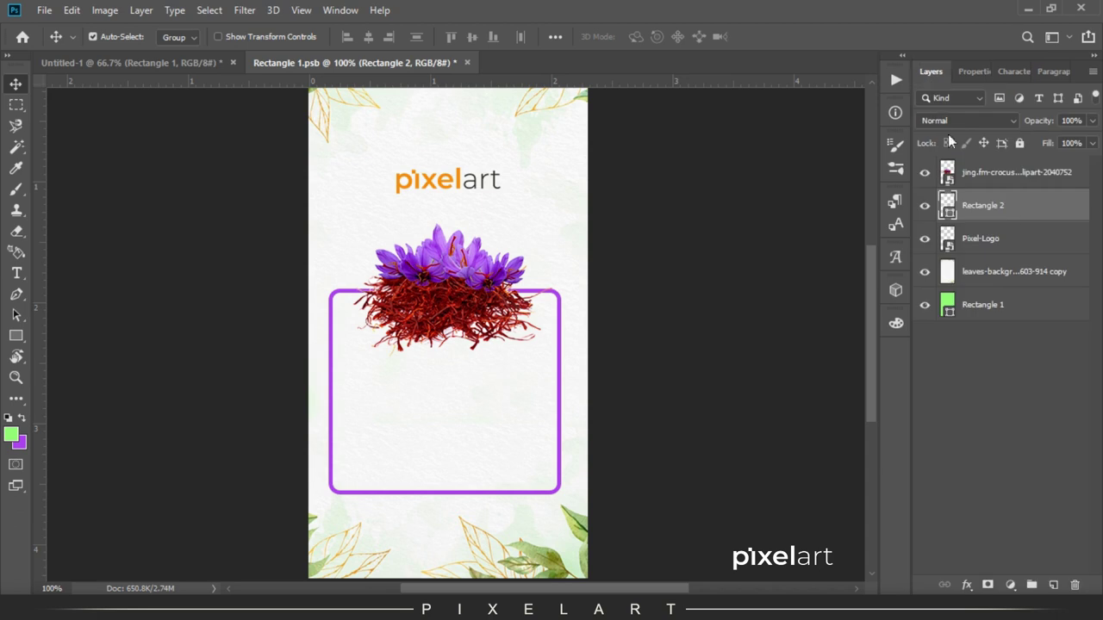
{"action": "left_click", "coordinate": [1004, 174], "text": "shift"}
{"action": "left_click", "coordinate": [373, 38]}
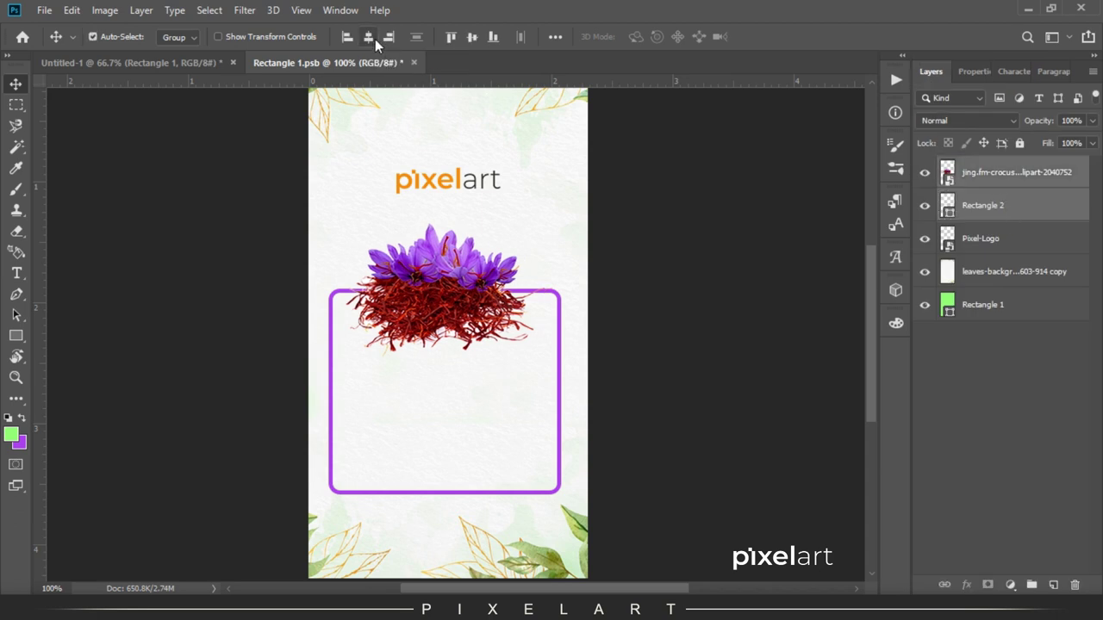
{"action": "left_click", "coordinate": [1006, 175]}
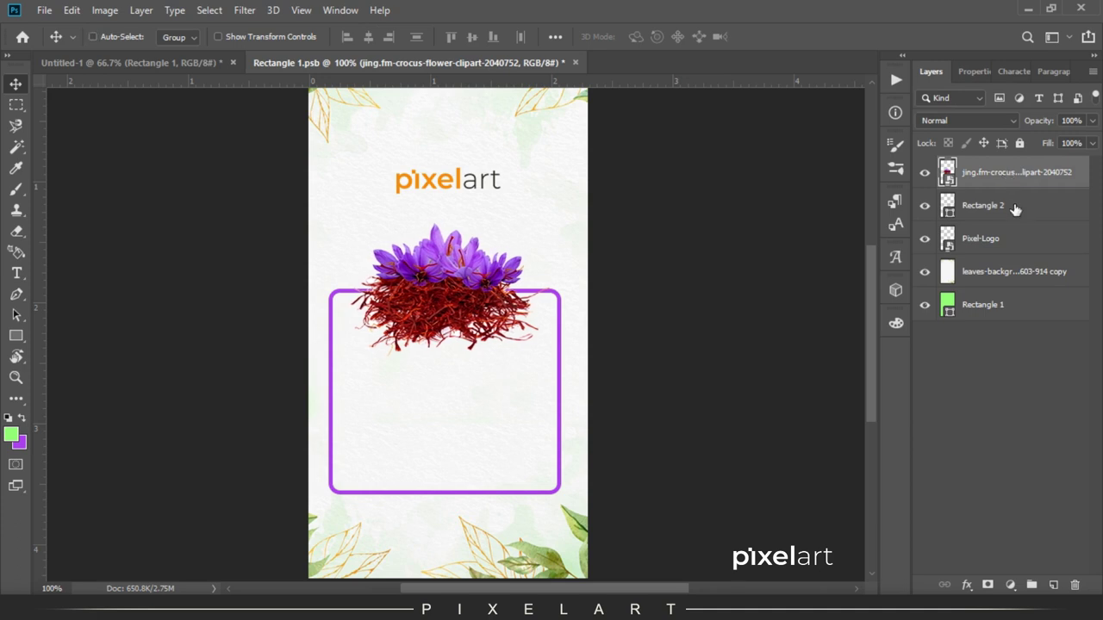
{"action": "left_click", "coordinate": [1013, 207], "text": "shift"}
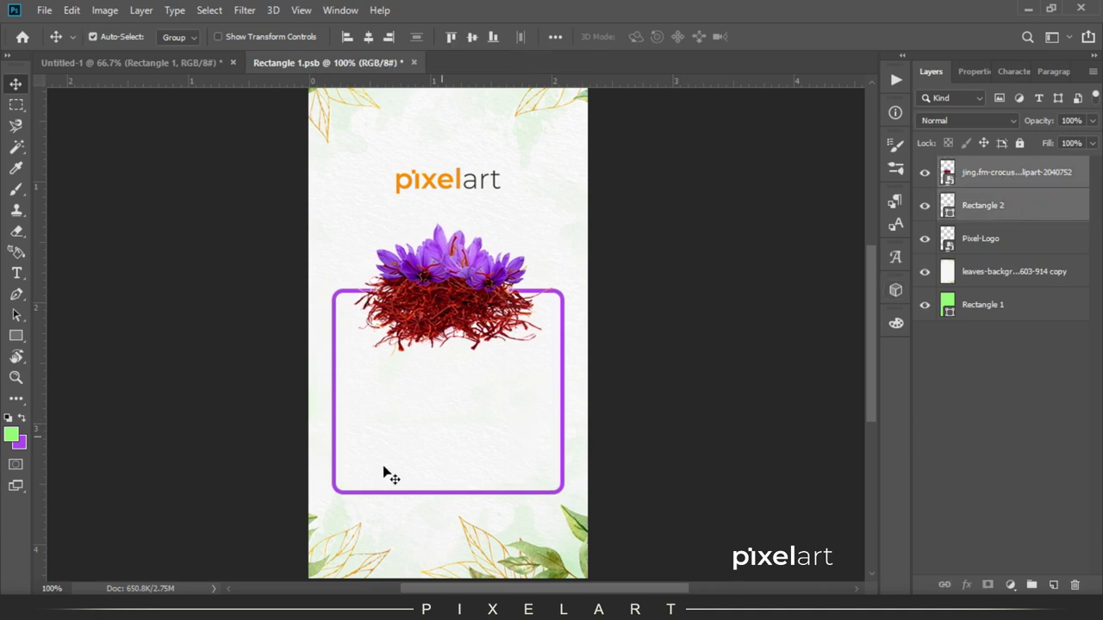
Copy the headline lines 'natural fairness saffron face cream' from the notes.
{"action": "key", "text": "alt+Tab"}
{"action": "left_click_drag", "start_coordinate": [224, 74], "coordinate": [2, 29]}
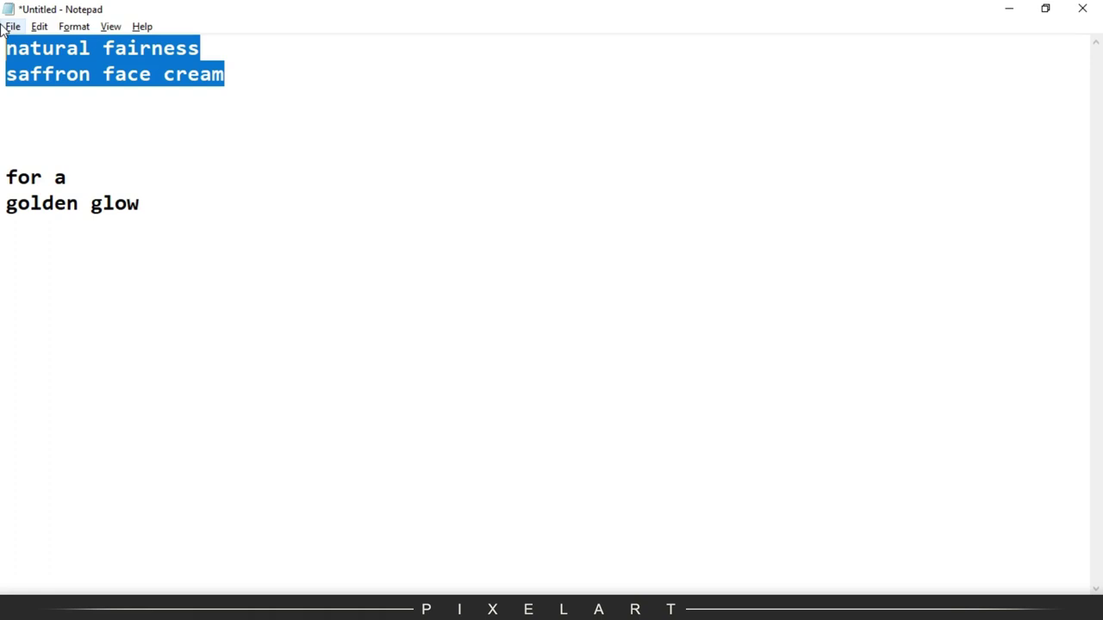
{"action": "key", "text": "alt+Tab"}
{"action": "key", "text": "t"}
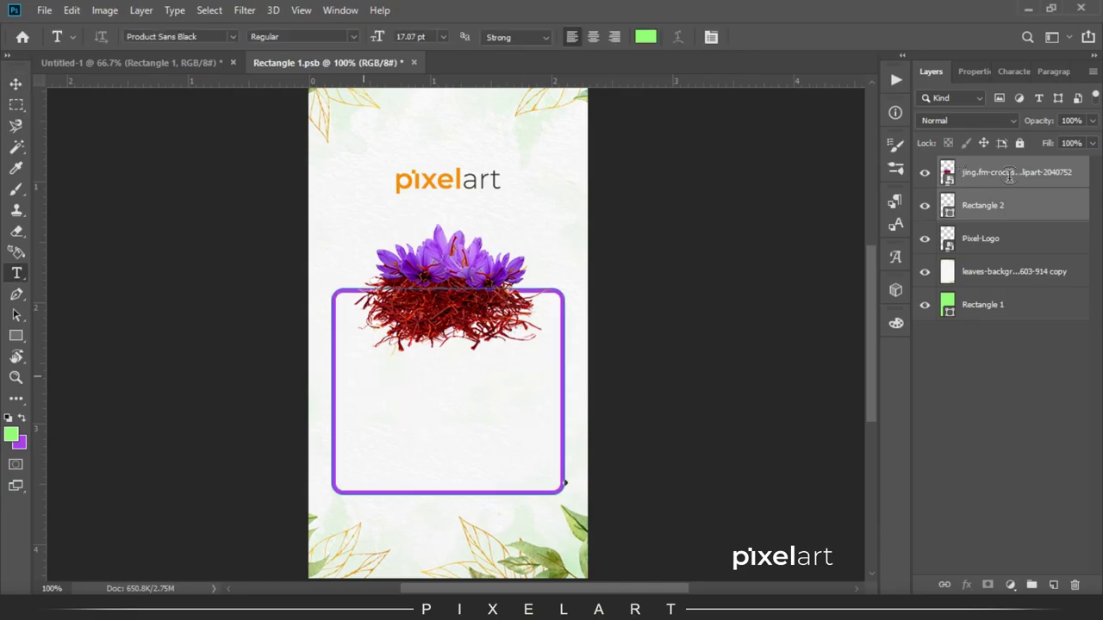
Create a text box inside the frame and paste in the headline text.
{"action": "left_click_drag", "start_coordinate": [565, 483], "coordinate": [333, 291]}
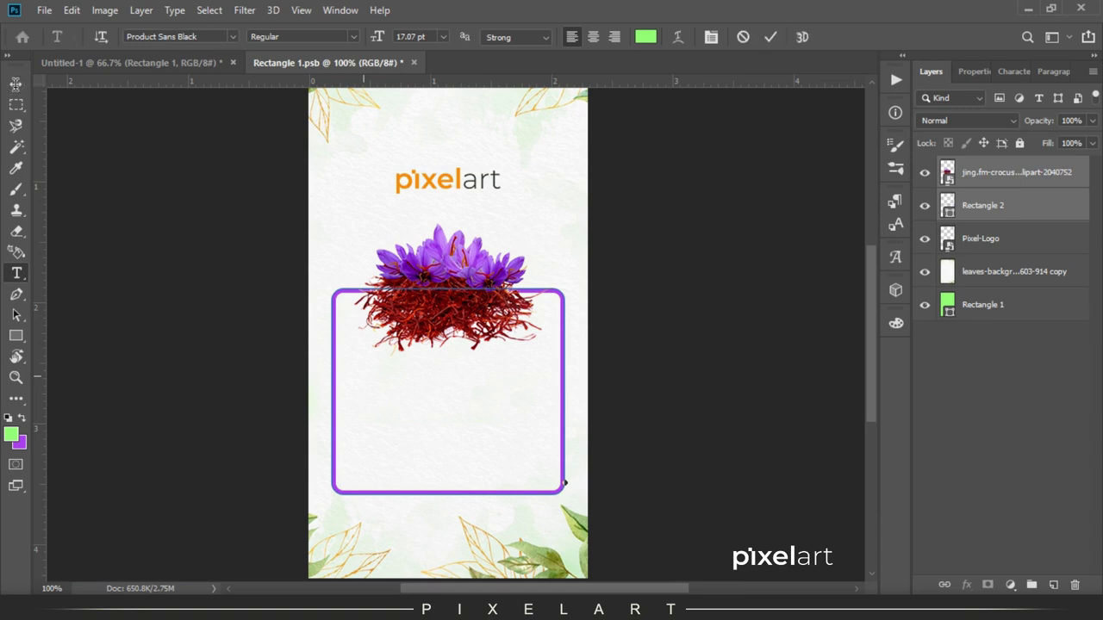
{"action": "left_click", "coordinate": [15, 93]}
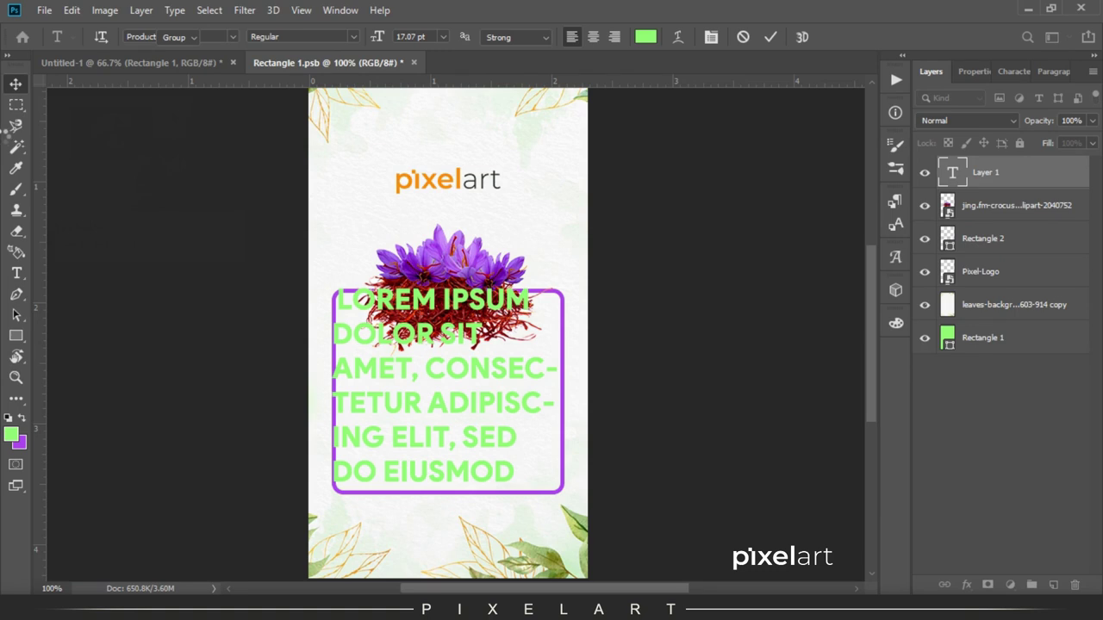
{"action": "key", "text": "Escape"}
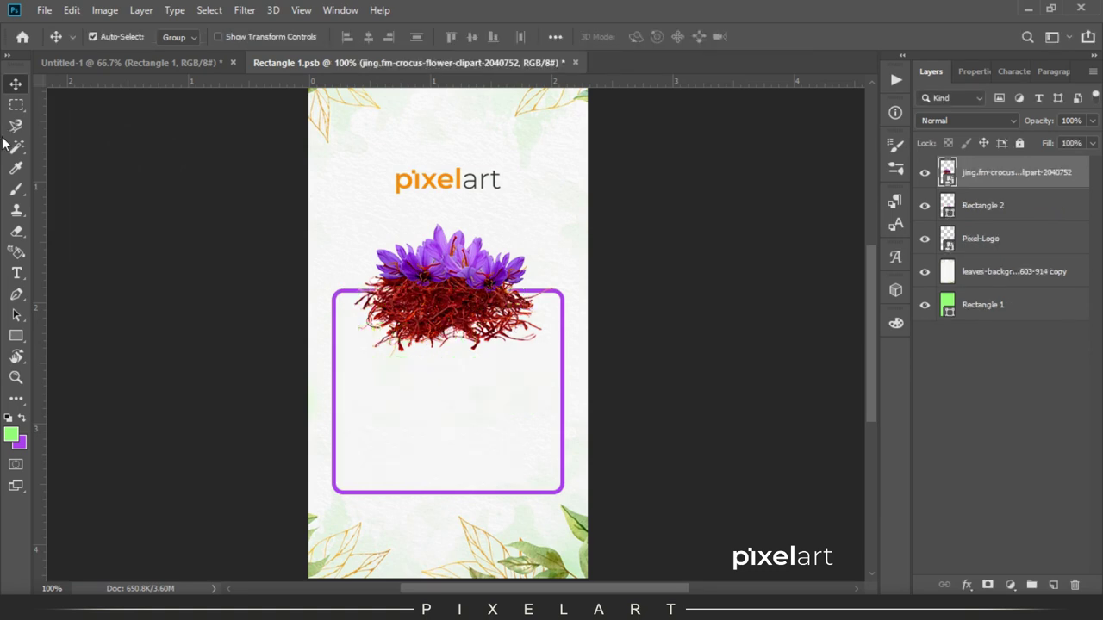
{"action": "left_click", "coordinate": [1052, 584]}
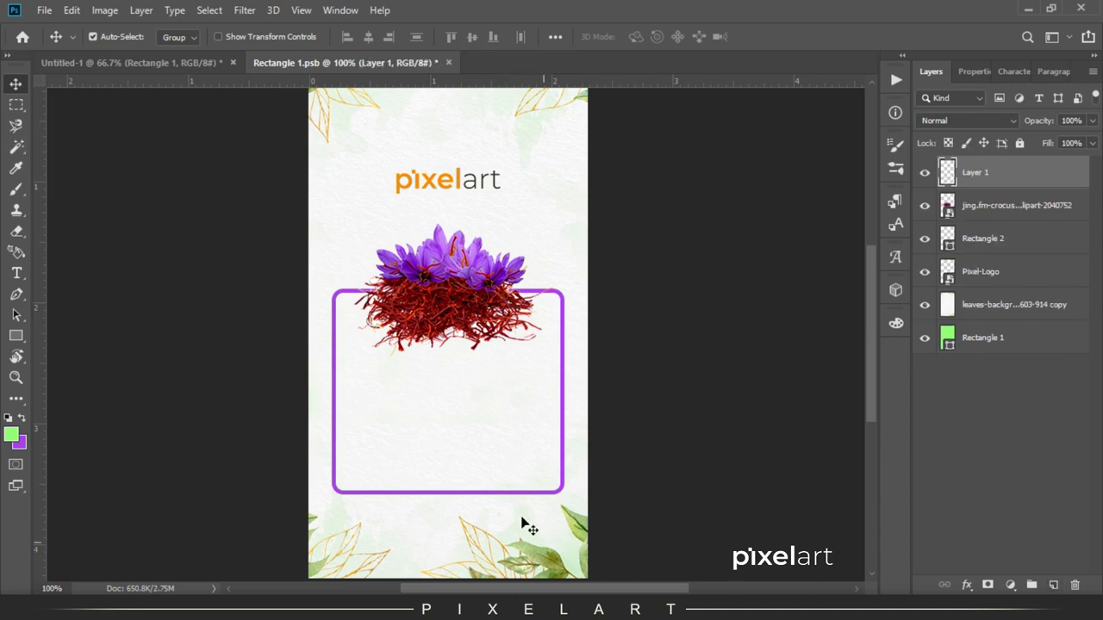
{"action": "key", "text": "t"}
{"action": "left_click", "coordinate": [362, 370]}
{"action": "key", "text": "ctrl+v"}
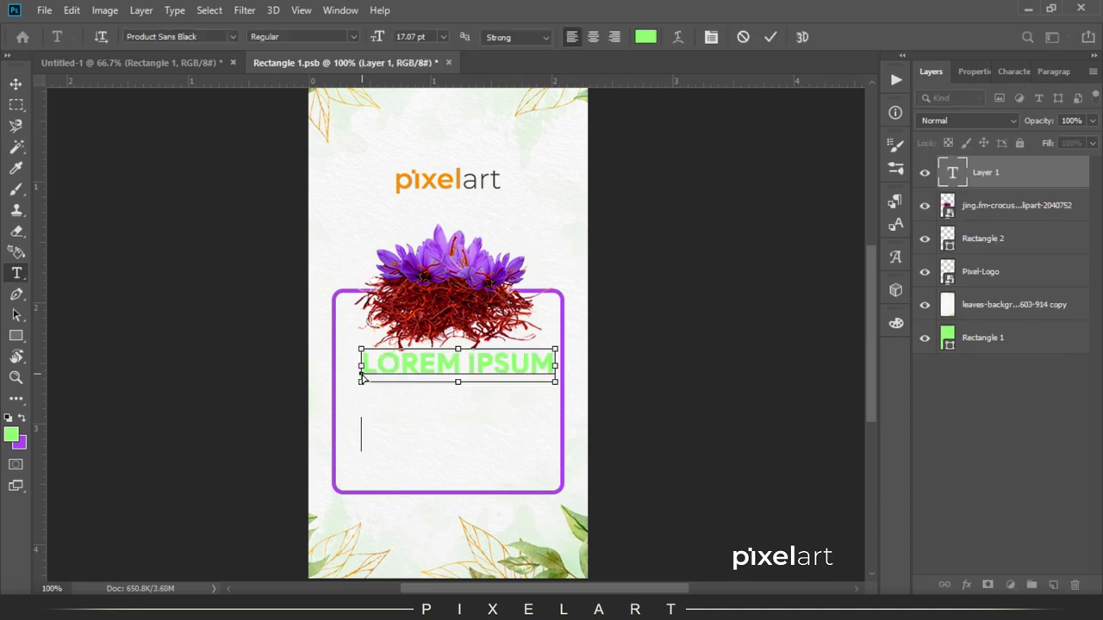
Set the headline to 15 pt and scale it down to fit the frame.
{"action": "key", "text": "ctrl+a"}
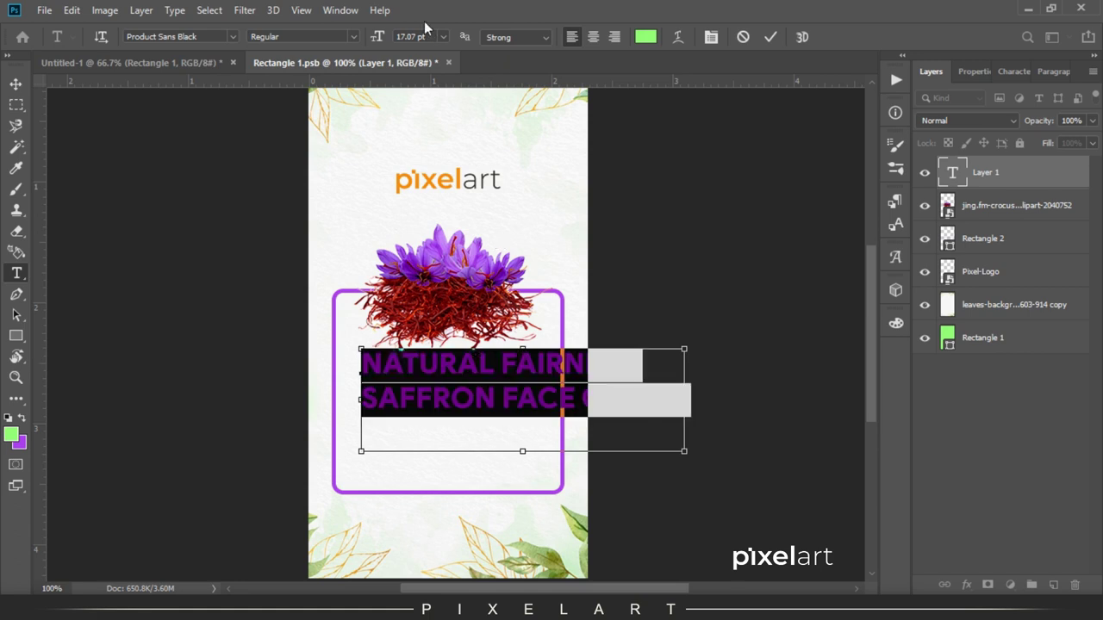
{"action": "left_click", "coordinate": [411, 37]}
{"action": "type", "text": "15"}
{"action": "key", "text": "Return"}
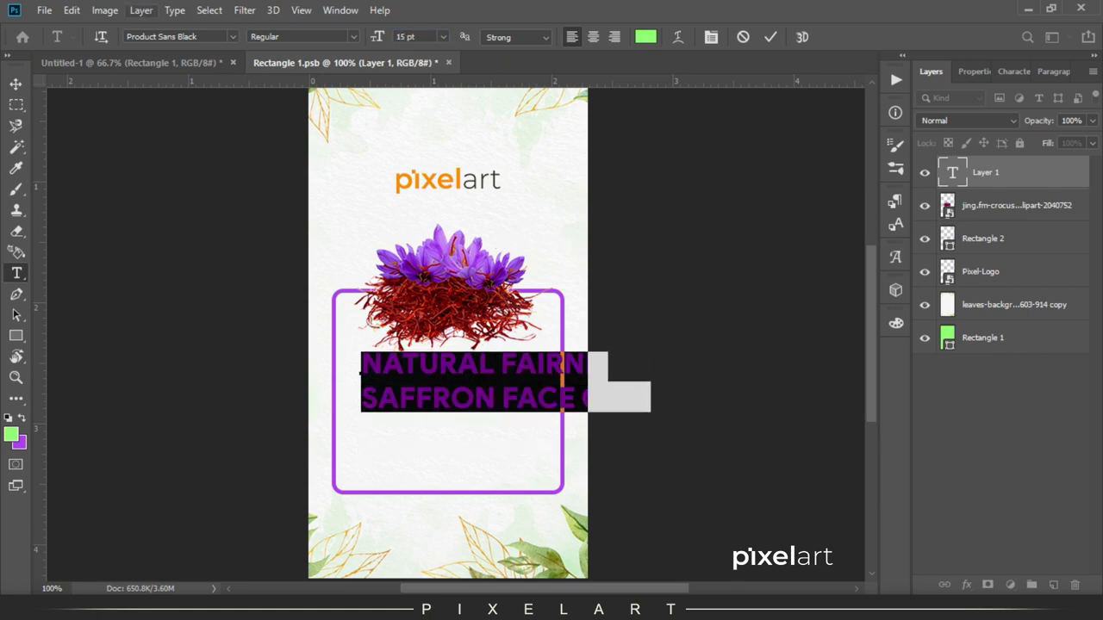
{"action": "left_click", "coordinate": [15, 83]}
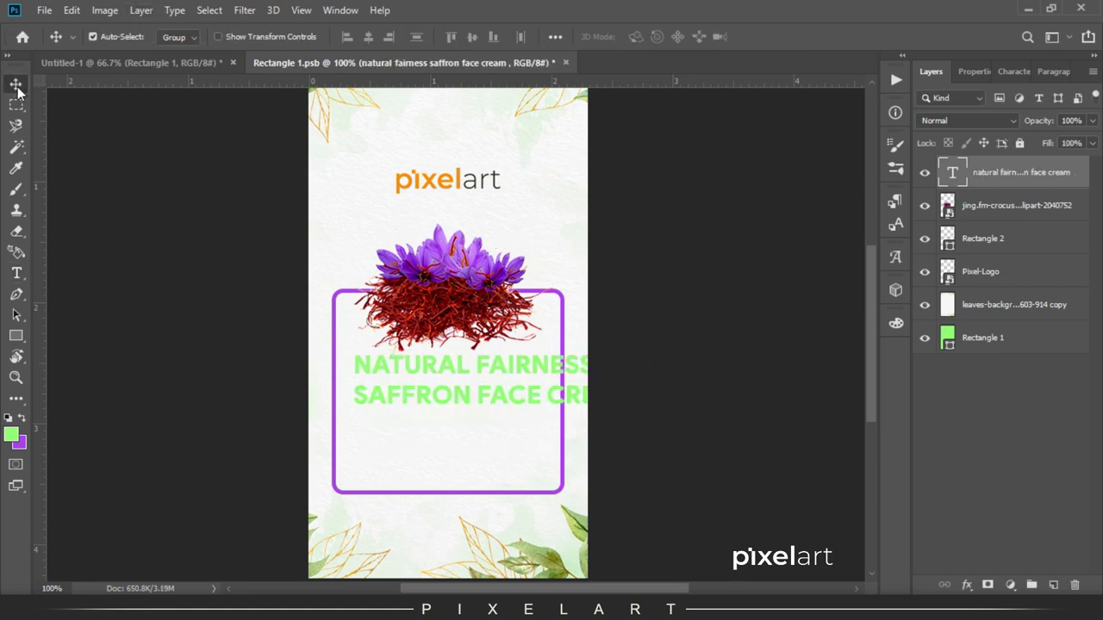
{"action": "key", "text": "ctrl+t"}
{"action": "left_click_drag", "start_coordinate": [628, 448], "coordinate": [557, 421]}
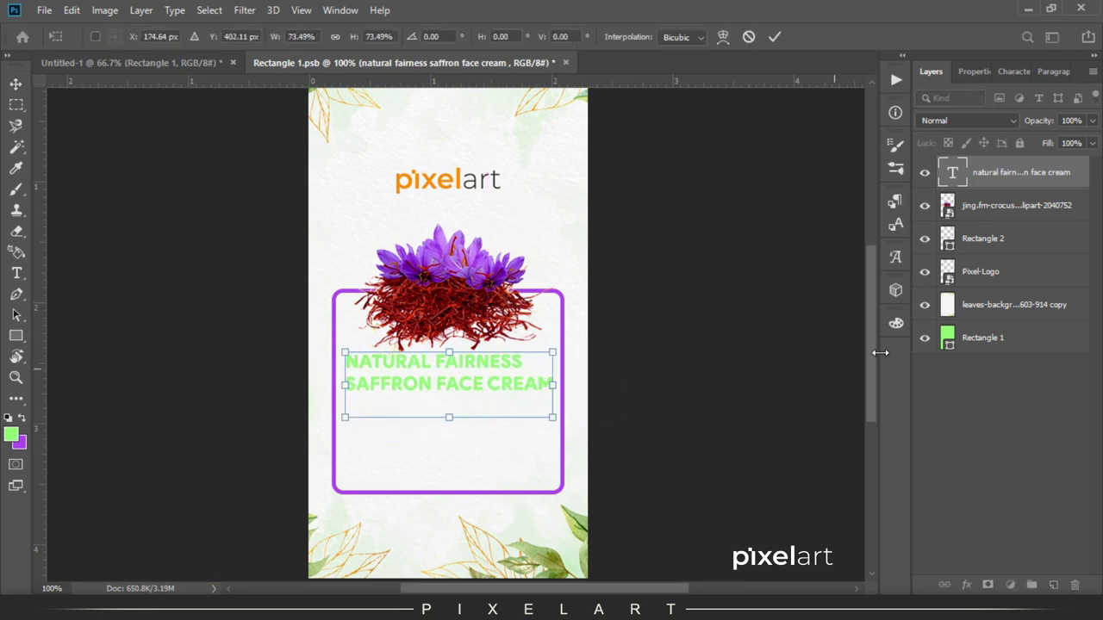
{"action": "key", "text": "Return"}
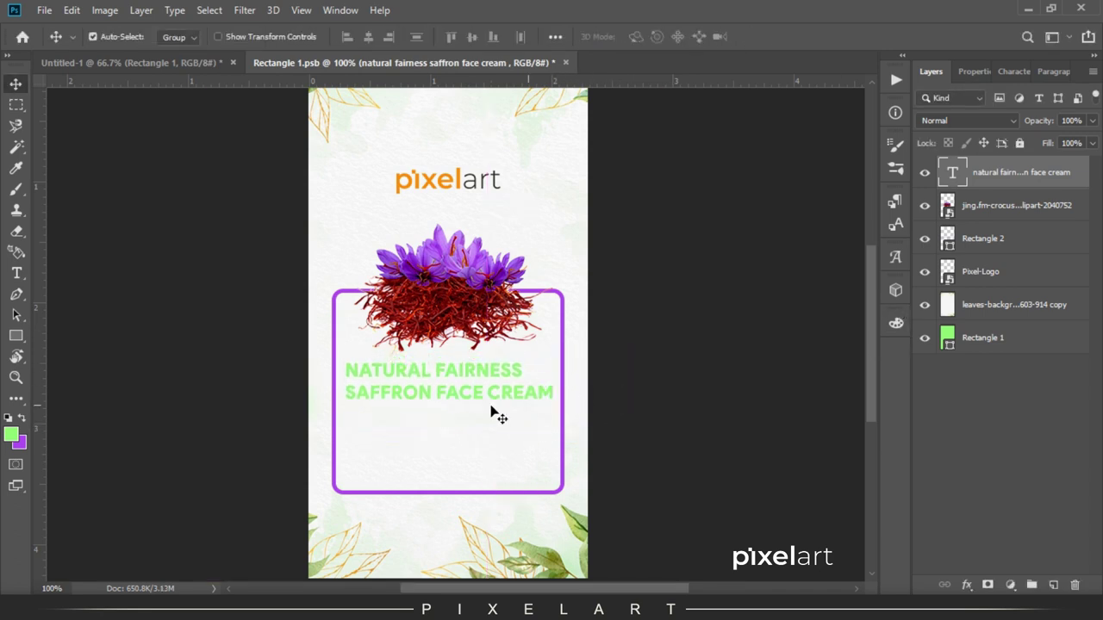
Centre-align the headline lines and fill the text with purple.
{"action": "double_click", "coordinate": [445, 394]}
{"action": "key", "text": "ctrl+a"}
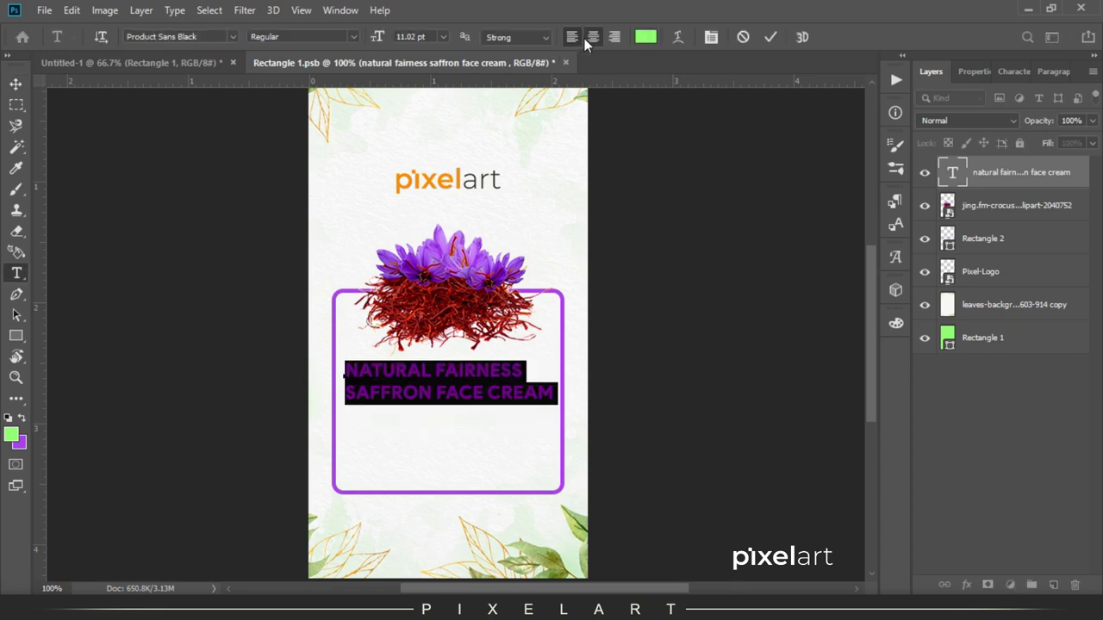
{"action": "left_click", "coordinate": [593, 37]}
{"action": "left_click", "coordinate": [15, 83]}
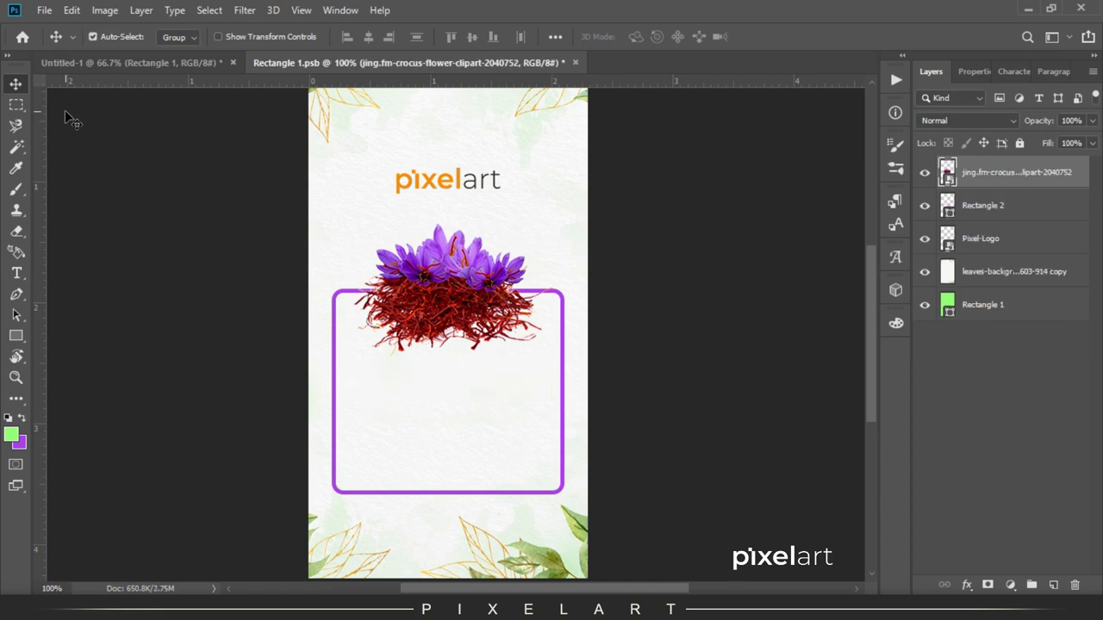
{"action": "key", "text": "ctrl+BackSpace"}
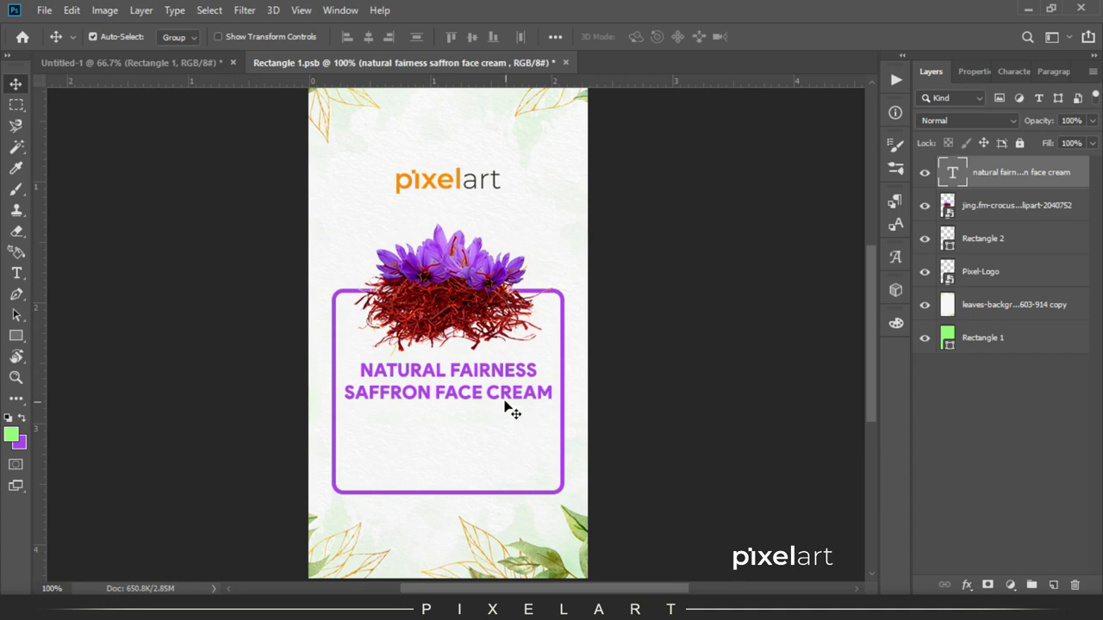
{"action": "left_click", "coordinate": [16, 336]}
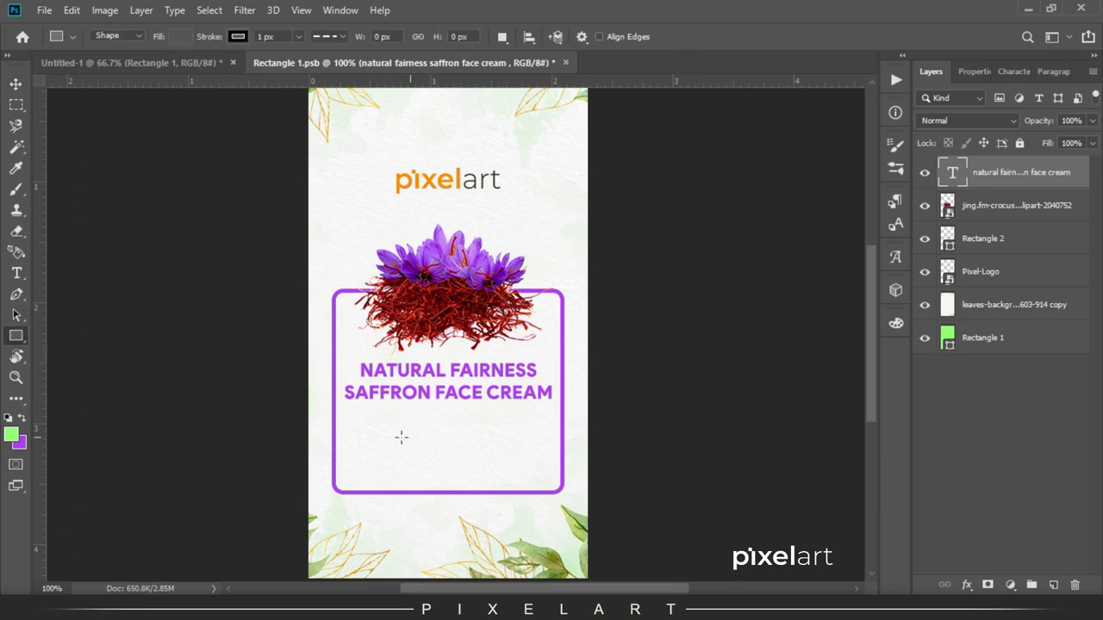
Draw a 256 × 84 px box below the headline and fill it purple.
{"action": "left_click_drag", "start_coordinate": [345, 414], "coordinate": [545, 479]}
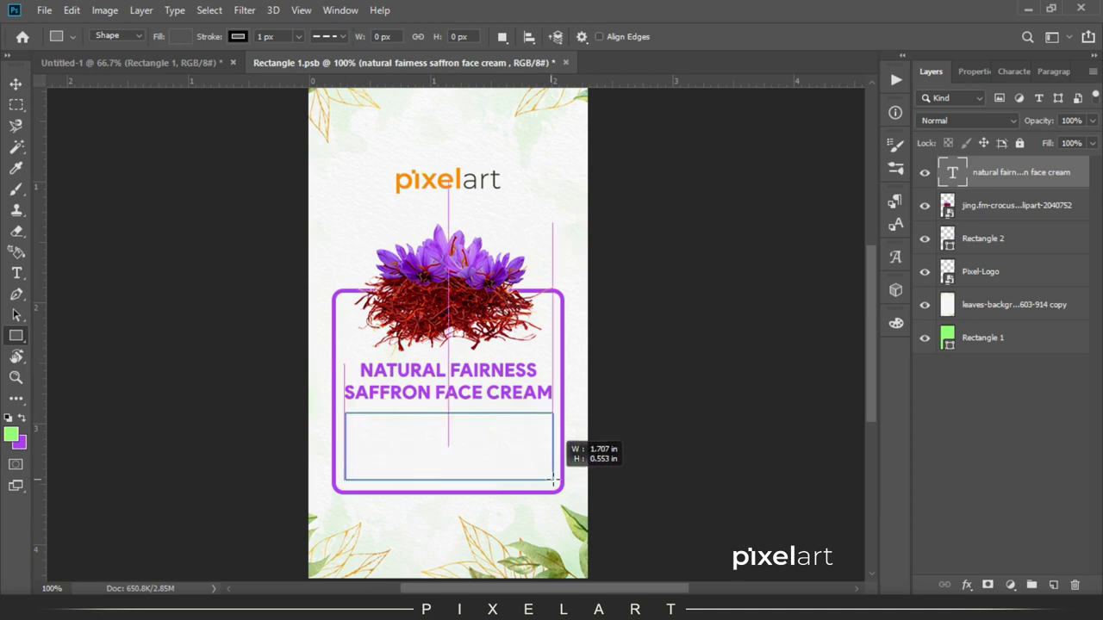
{"action": "left_click_drag", "start_coordinate": [544, 479], "coordinate": [552, 480]}
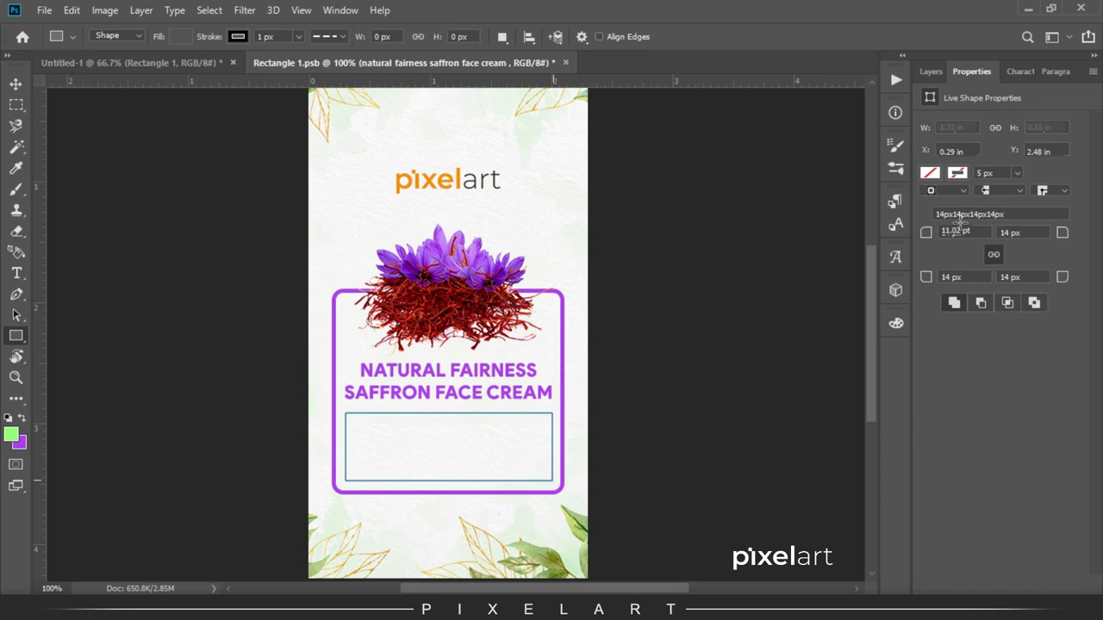
{"action": "left_click", "coordinate": [936, 71]}
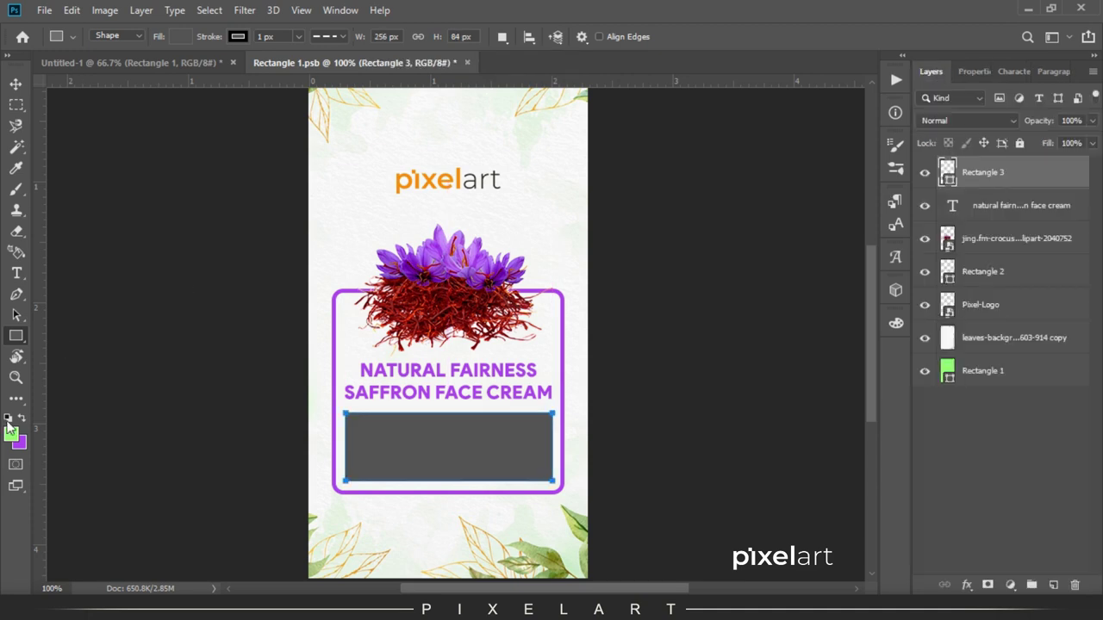
{"action": "key", "text": "ctrl+BackSpace"}
Give the box 11 px rounded corners and no outline.
{"action": "left_click", "coordinate": [971, 72]}
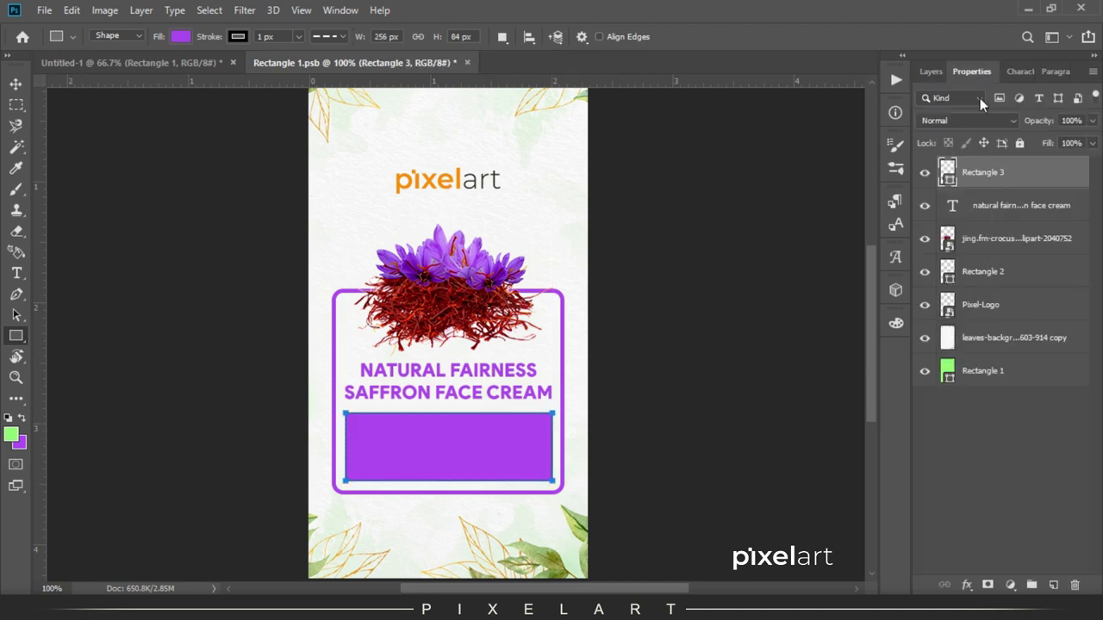
{"action": "left_click_drag", "start_coordinate": [930, 283], "coordinate": [941, 285]}
{"action": "key", "text": "Return"}
{"action": "left_click", "coordinate": [956, 173]}
{"action": "left_click", "coordinate": [937, 205]}
{"action": "left_click", "coordinate": [15, 85]}
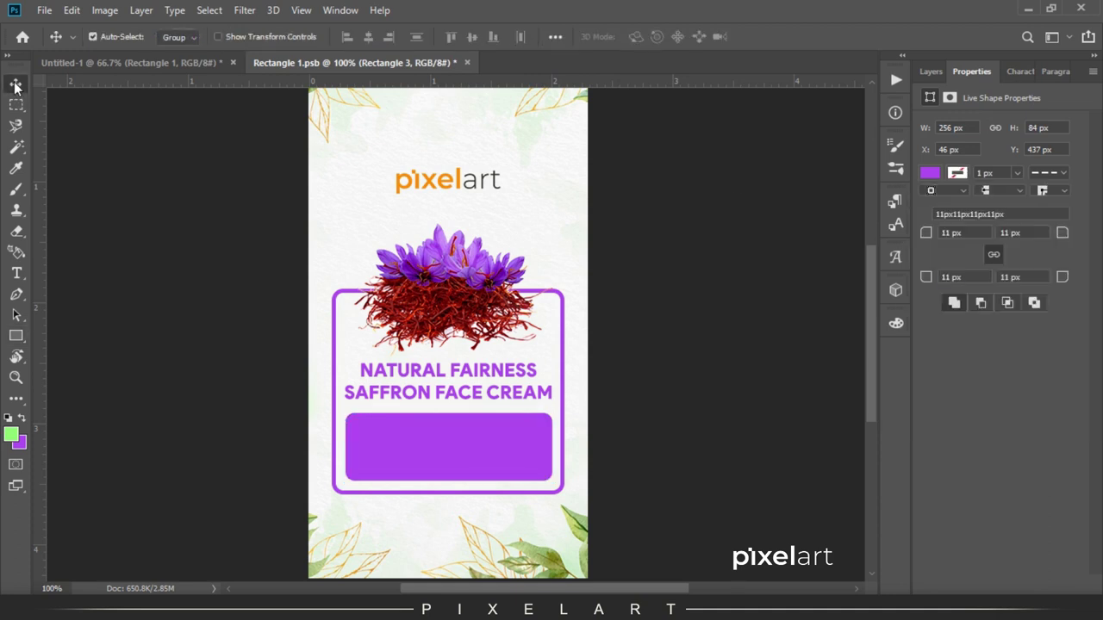
{"action": "left_click", "coordinate": [930, 73]}
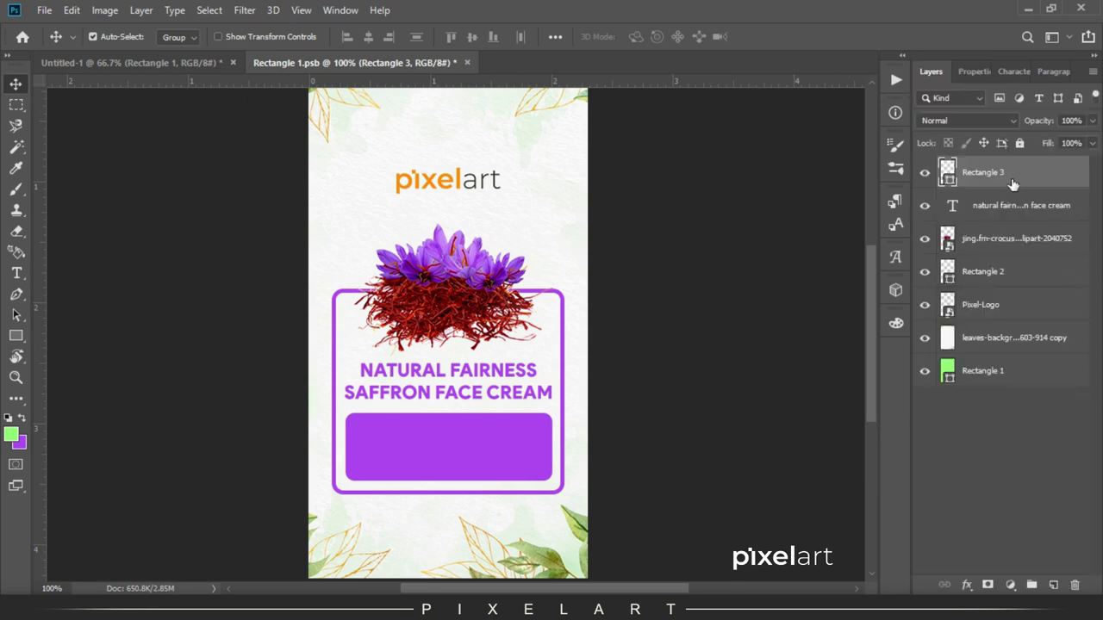
{"action": "left_click", "coordinate": [1008, 207]}
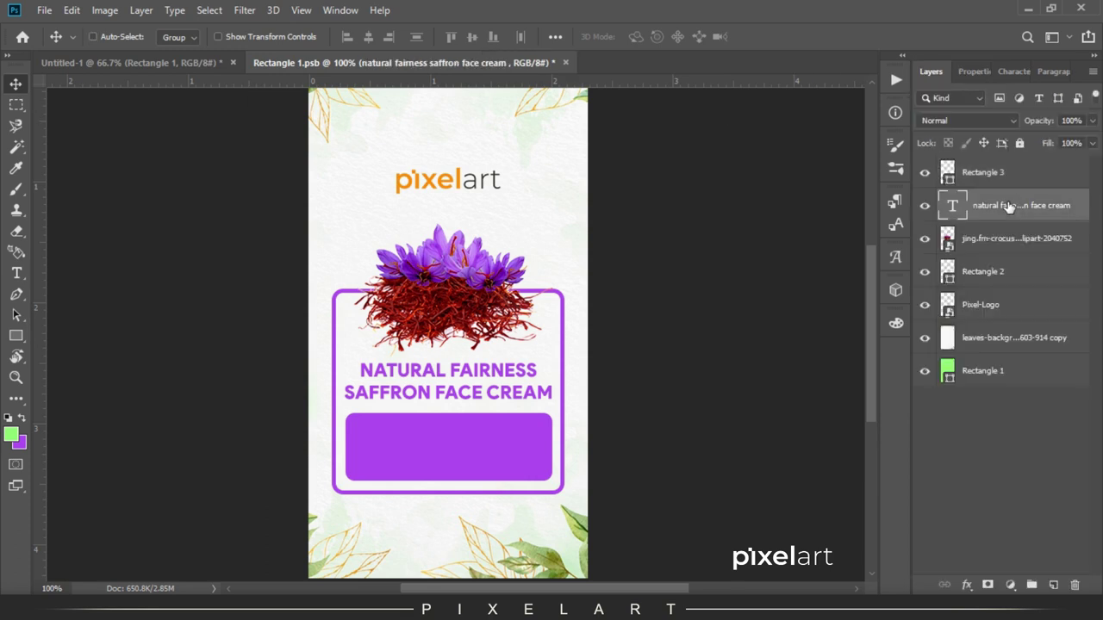
Duplicate the headline, fill the copy white and nudge it into the purple box.
{"action": "key", "text": "ctrl+j"}
{"action": "left_click_drag", "start_coordinate": [1008, 205], "coordinate": [1008, 166]}
{"action": "left_click", "coordinate": [25, 420]}
{"action": "left_click", "coordinate": [19, 443]}
{"action": "left_click", "coordinate": [553, 258]}
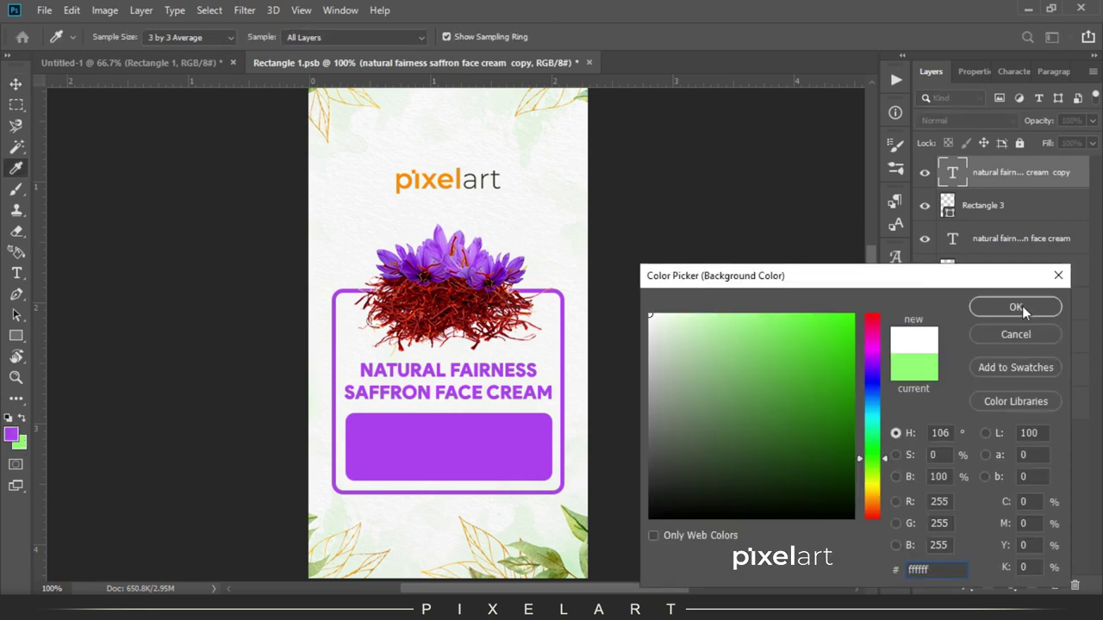
{"action": "left_click", "coordinate": [1016, 307]}
{"action": "key", "text": "v"}
{"action": "key", "text": "ctrl+BackSpace"}
{"action": "key", "text": "shift+Down"}
{"action": "key", "text": "shift+Down"}
{"action": "key", "text": "shift+Down"}
Change the white copy's font to Product Sans Light.
{"action": "key", "text": "t"}
{"action": "left_click", "coordinate": [414, 440]}
{"action": "key", "text": "ctrl+a"}
{"action": "double_click", "coordinate": [188, 36]}
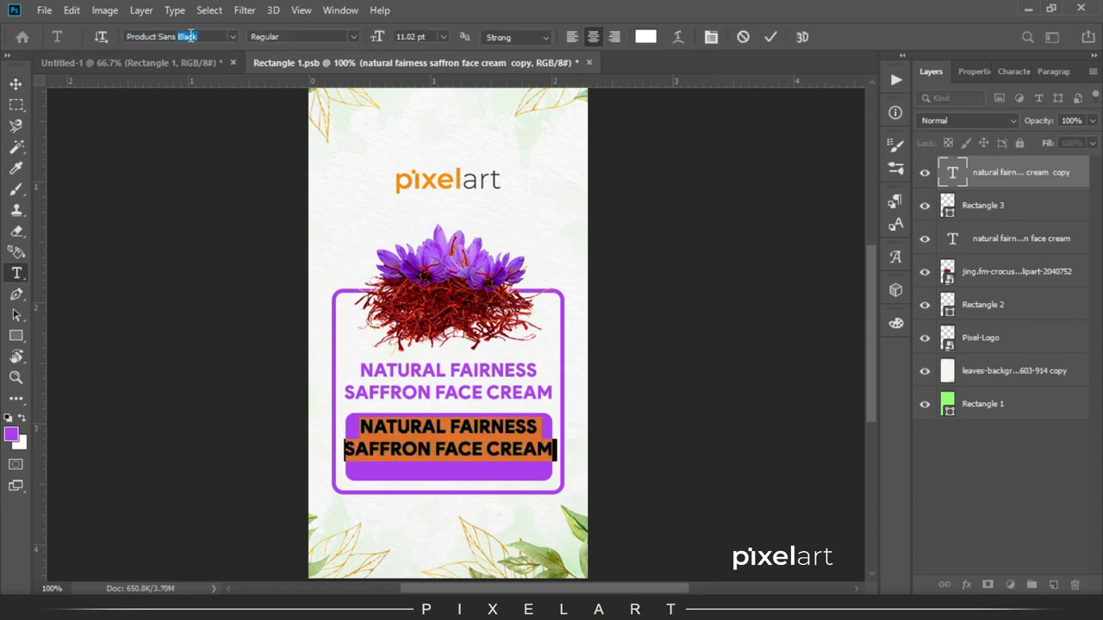
{"action": "key", "text": "BackSpace"}
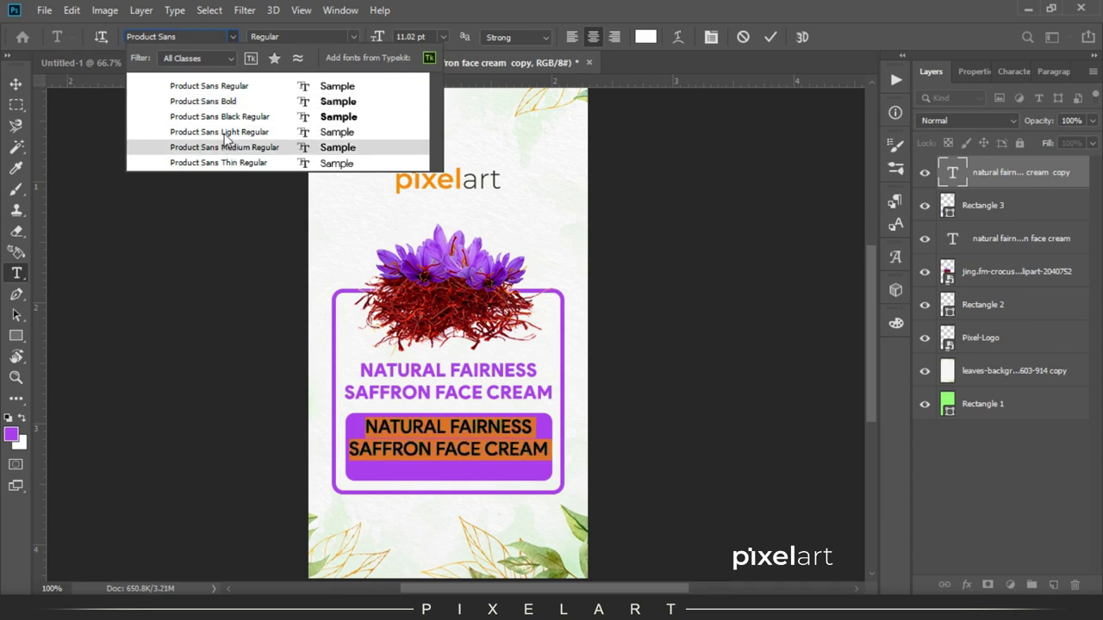
{"action": "left_click", "coordinate": [223, 133]}
Copy the tagline 'for a golden glow' from the notes.
{"action": "key", "text": "alt+Tab"}
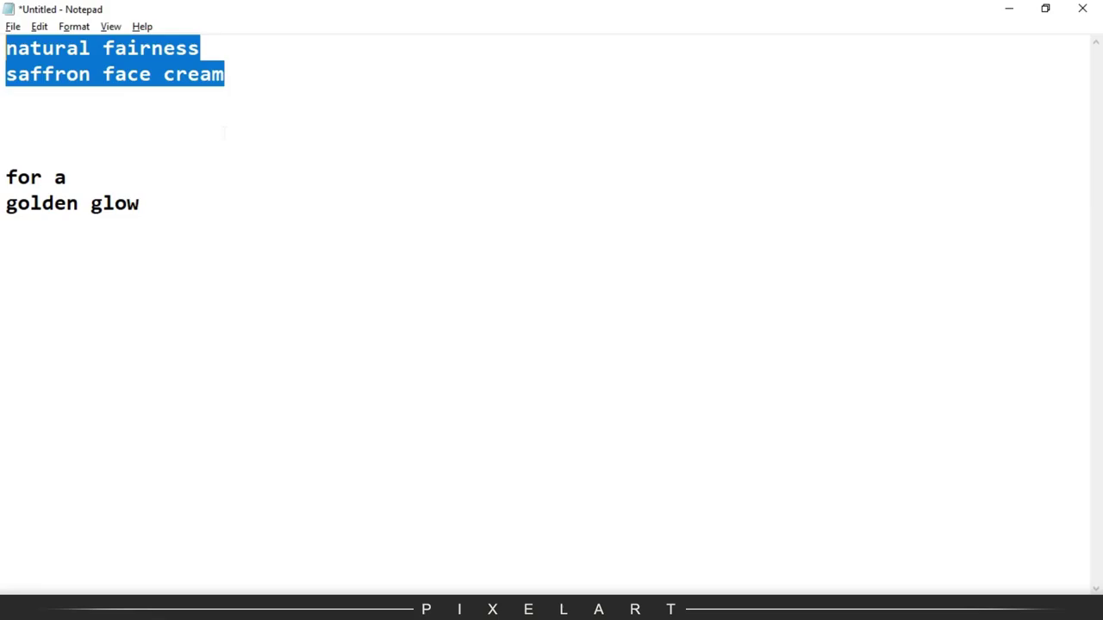
{"action": "left_click_drag", "start_coordinate": [6, 177], "coordinate": [140, 203]}
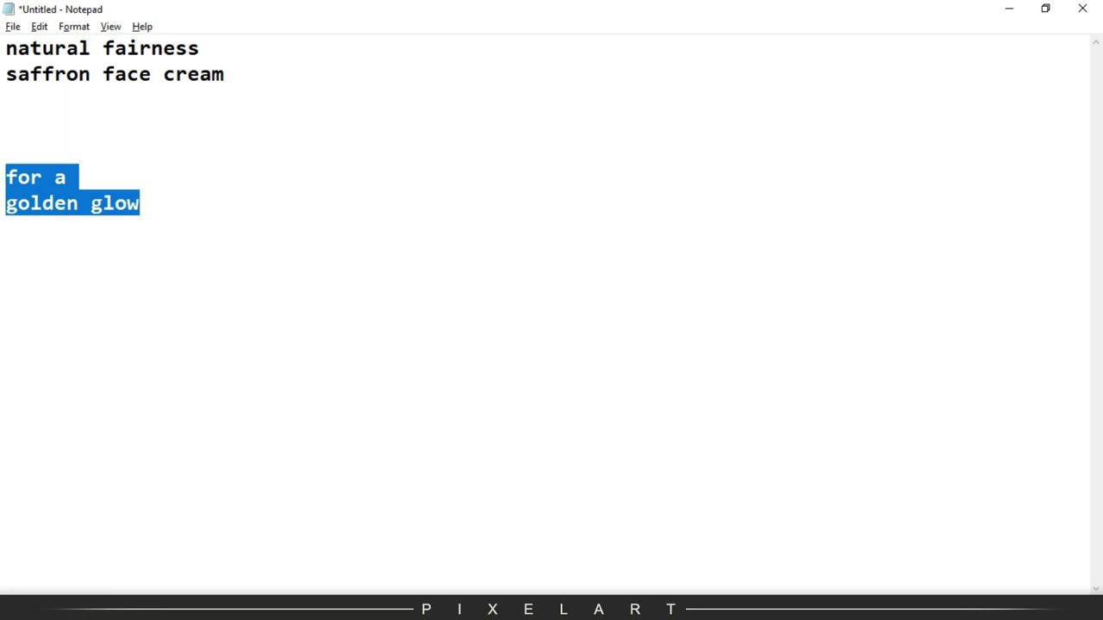
{"action": "key", "text": "alt+Tab"}
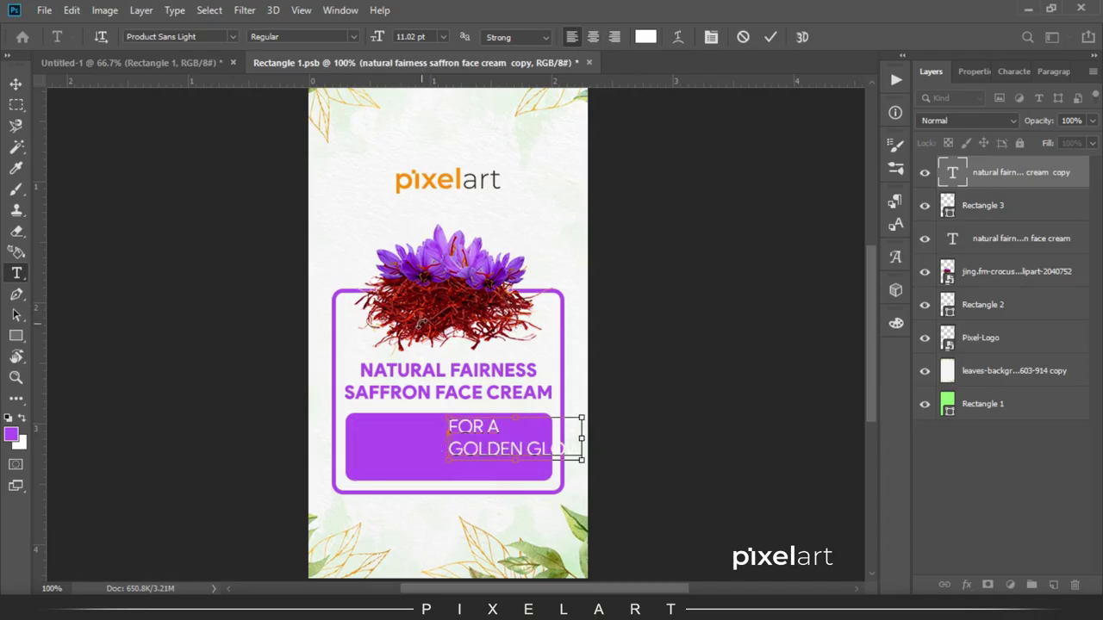
Centre-align 'FOR A GOLDEN GLOW', nudge it down and join it onto one line.
{"action": "key", "text": "ctrl+a"}
{"action": "left_click", "coordinate": [593, 36]}
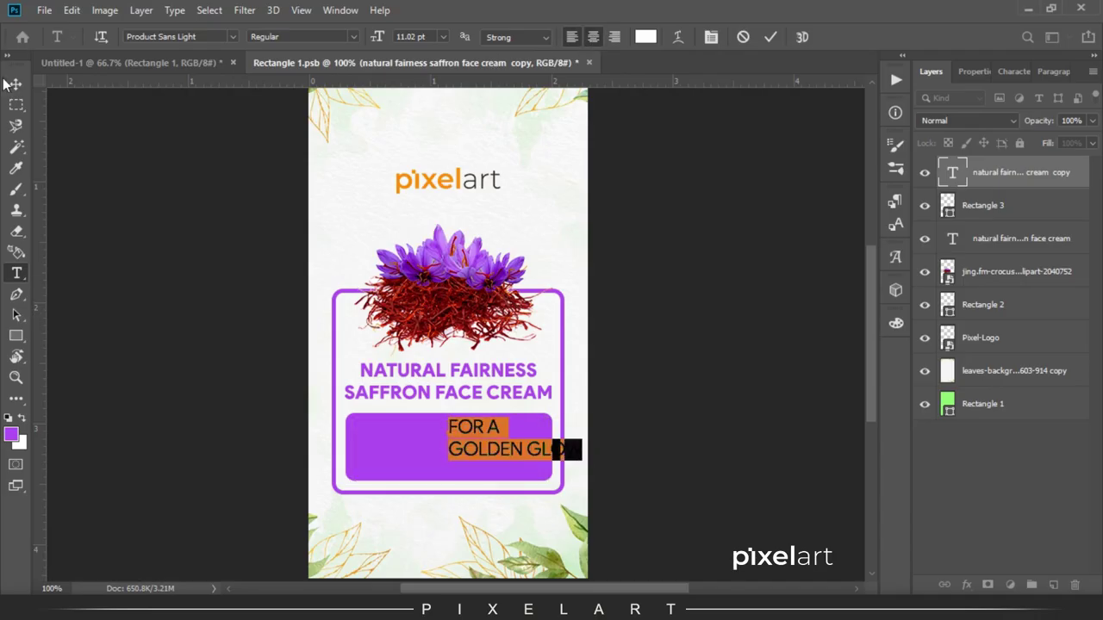
{"action": "left_click", "coordinate": [22, 87]}
{"action": "key", "text": "shift+Down"}
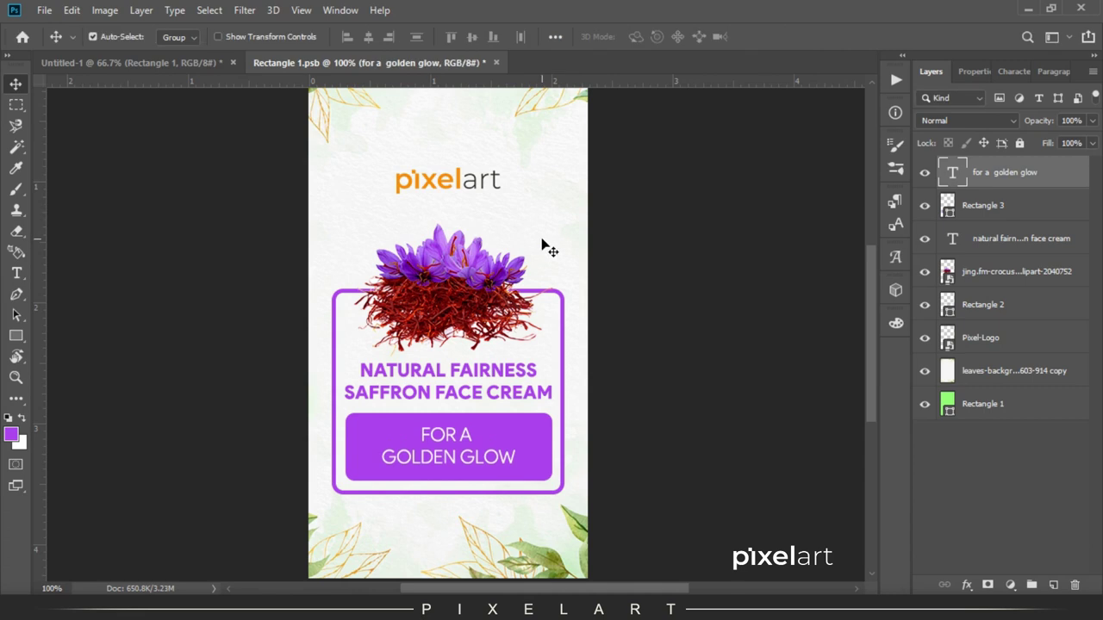
{"action": "key", "text": "t"}
{"action": "left_click", "coordinate": [383, 457]}
{"action": "key", "text": "BackSpace"}
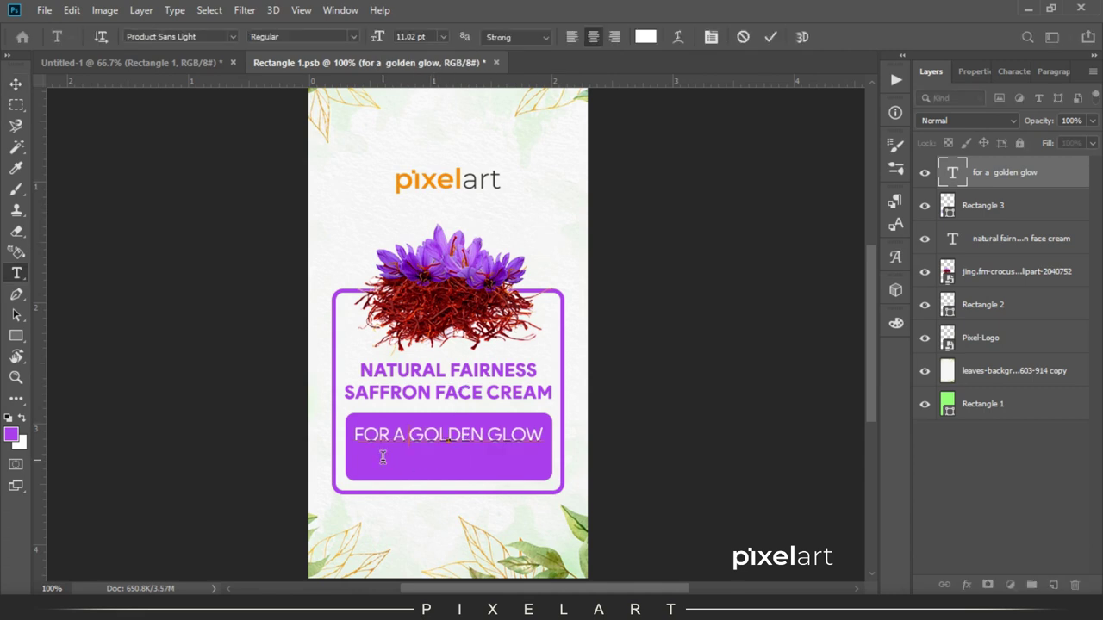
{"action": "left_click", "coordinate": [16, 84]}
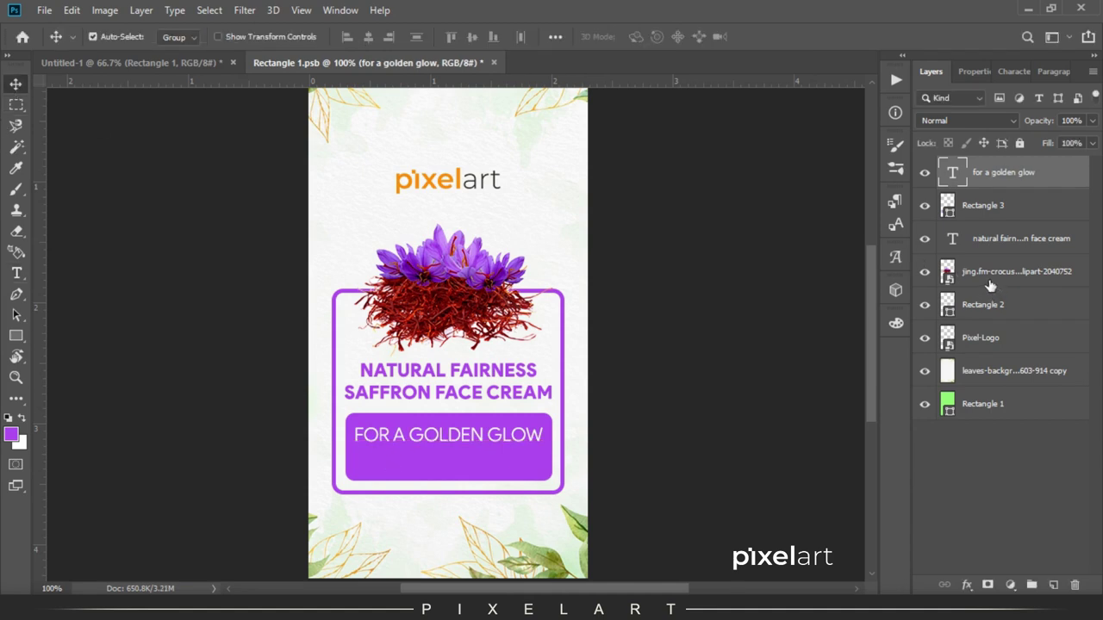
{"action": "left_click", "coordinate": [984, 311]}
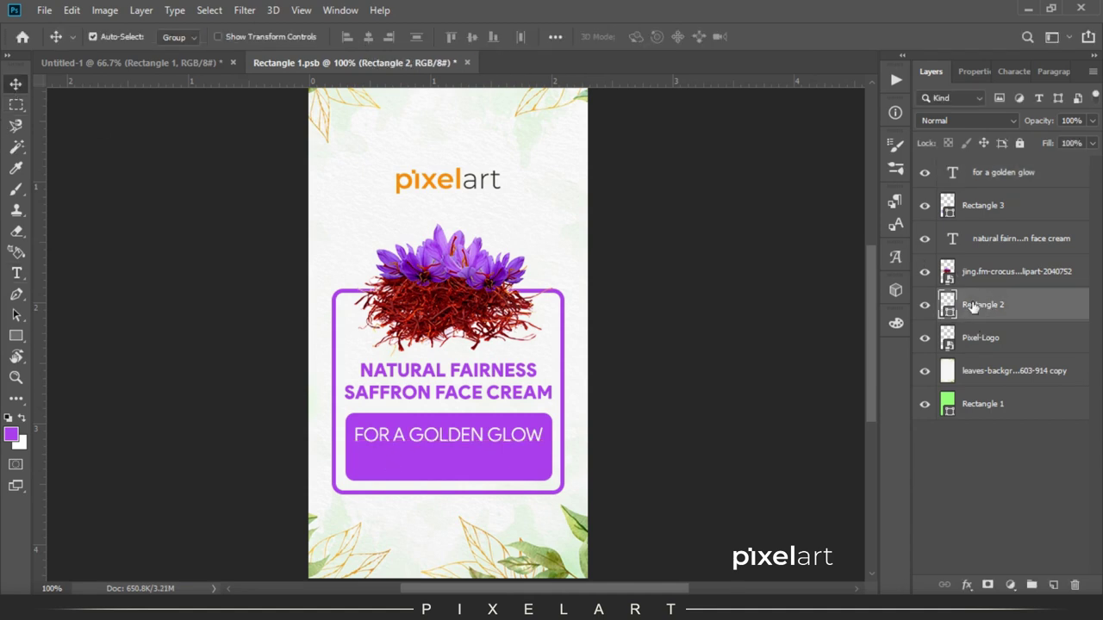
Shorten the frame and box together, then make the purple button slimmer.
{"action": "left_click", "coordinate": [986, 214], "text": "ctrl"}
{"action": "key", "text": "ctrl+t"}
{"action": "left_click_drag", "start_coordinate": [447, 496], "coordinate": [473, 452]}
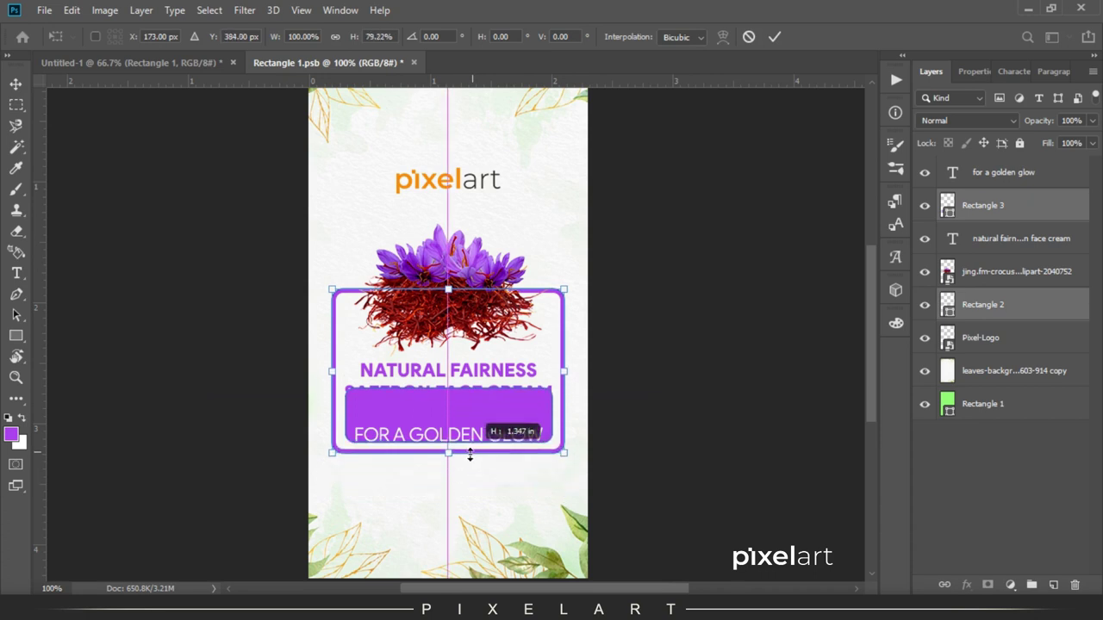
{"action": "left_click_drag", "start_coordinate": [472, 452], "coordinate": [464, 459]}
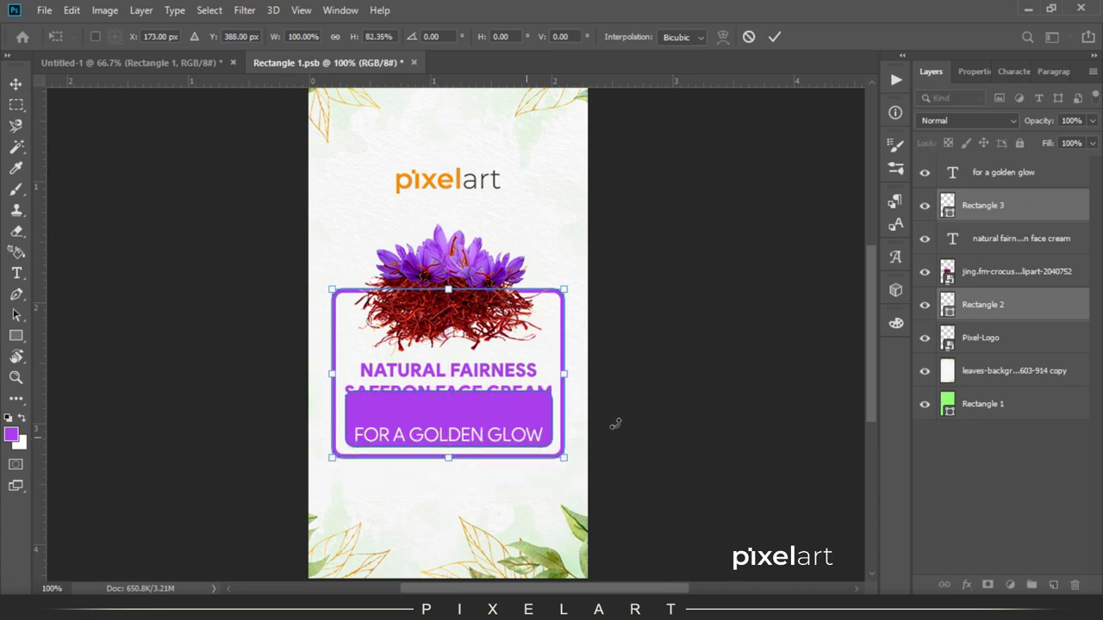
{"action": "key", "text": "Return"}
{"action": "left_click", "coordinate": [986, 206]}
{"action": "key", "text": "ctrl+t"}
{"action": "left_click_drag", "start_coordinate": [446, 399], "coordinate": [424, 421]}
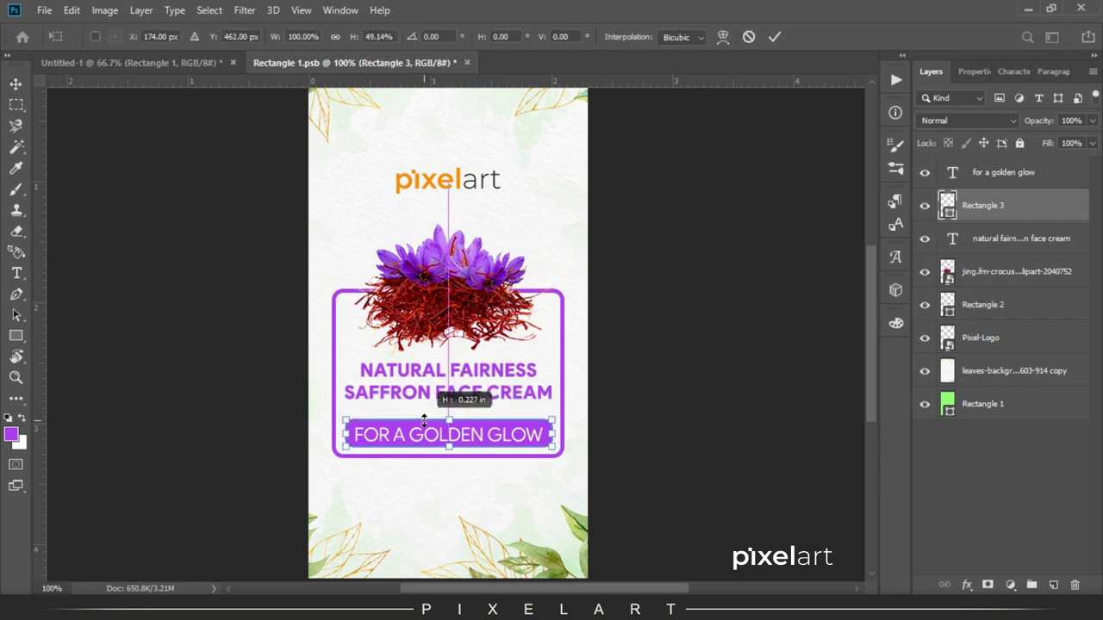
{"action": "key", "text": "Return"}
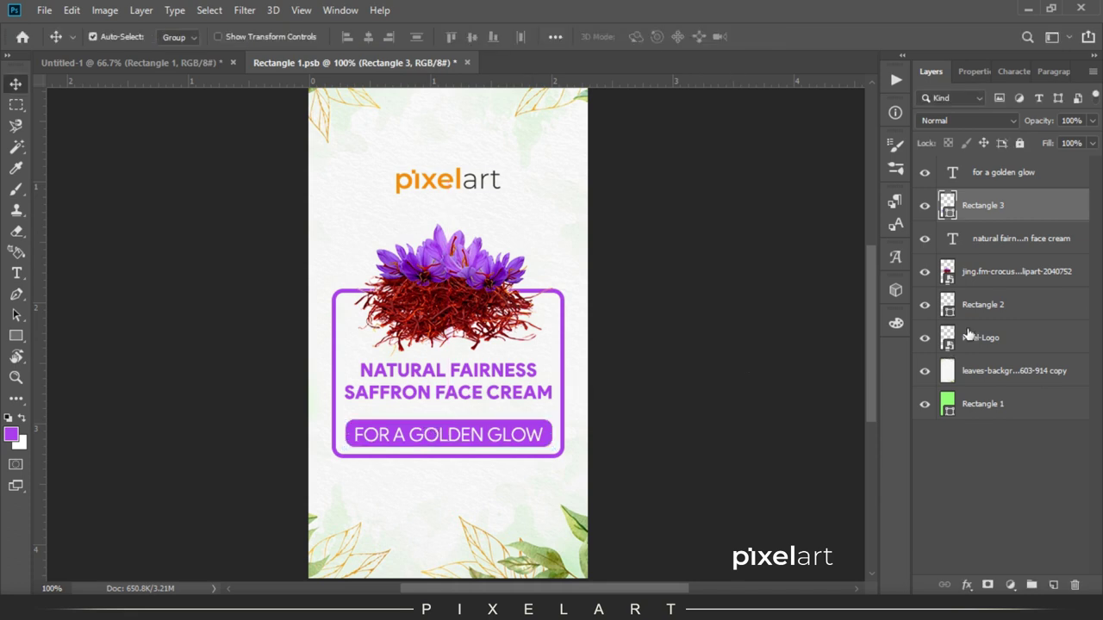
Raise the frame's bottom edge and nudge the button with its tagline into place.
{"action": "left_click", "coordinate": [988, 308]}
{"action": "key", "text": "ctrl+t"}
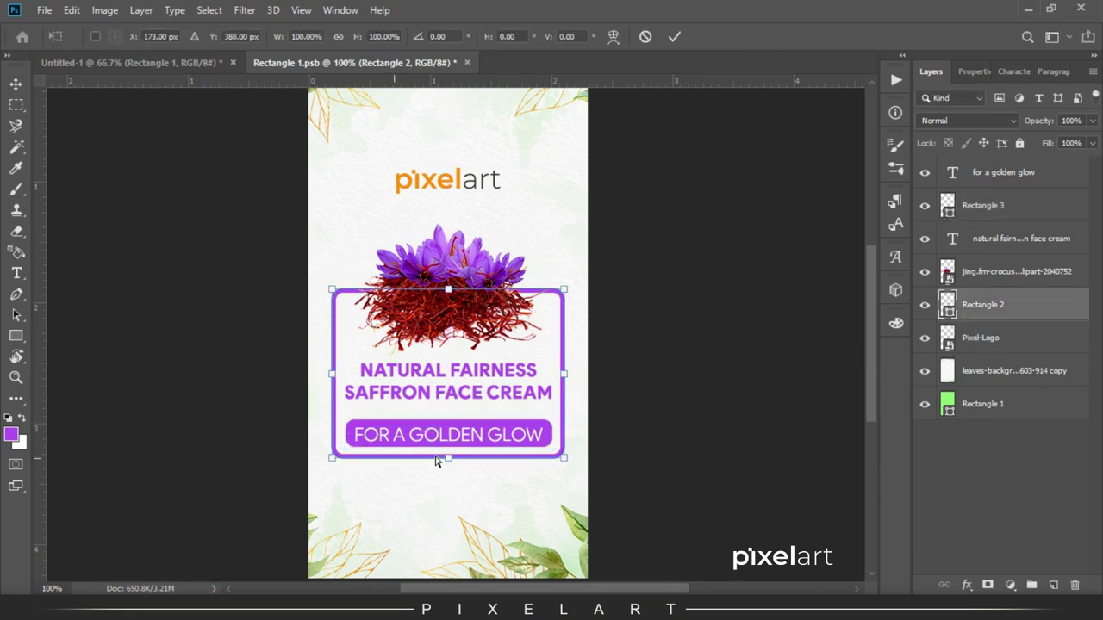
{"action": "left_click_drag", "start_coordinate": [448, 456], "coordinate": [454, 438]}
{"action": "key", "text": "Return"}
{"action": "left_click", "coordinate": [980, 205]}
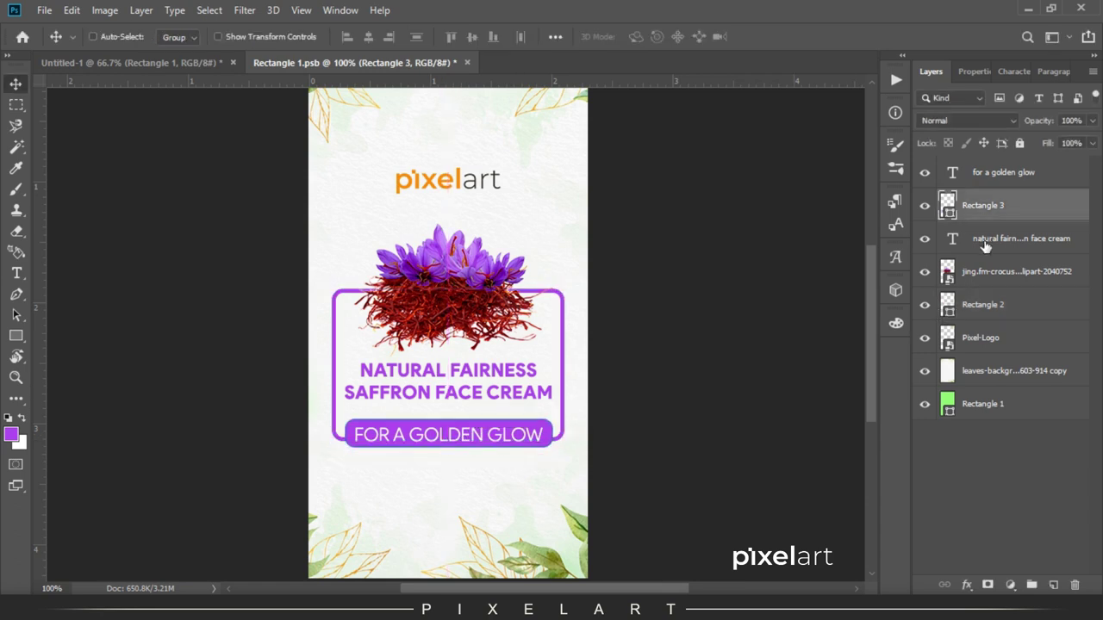
{"action": "left_click", "coordinate": [984, 175], "text": "shift"}
{"action": "key", "text": "Up"}
{"action": "key", "text": "Up"}
{"action": "key", "text": "Down"}
{"action": "key", "text": "Down"}
{"action": "key", "text": "Down"}
{"action": "key", "text": "Down"}
{"action": "key", "text": "Down"}
{"action": "key", "text": "Down"}
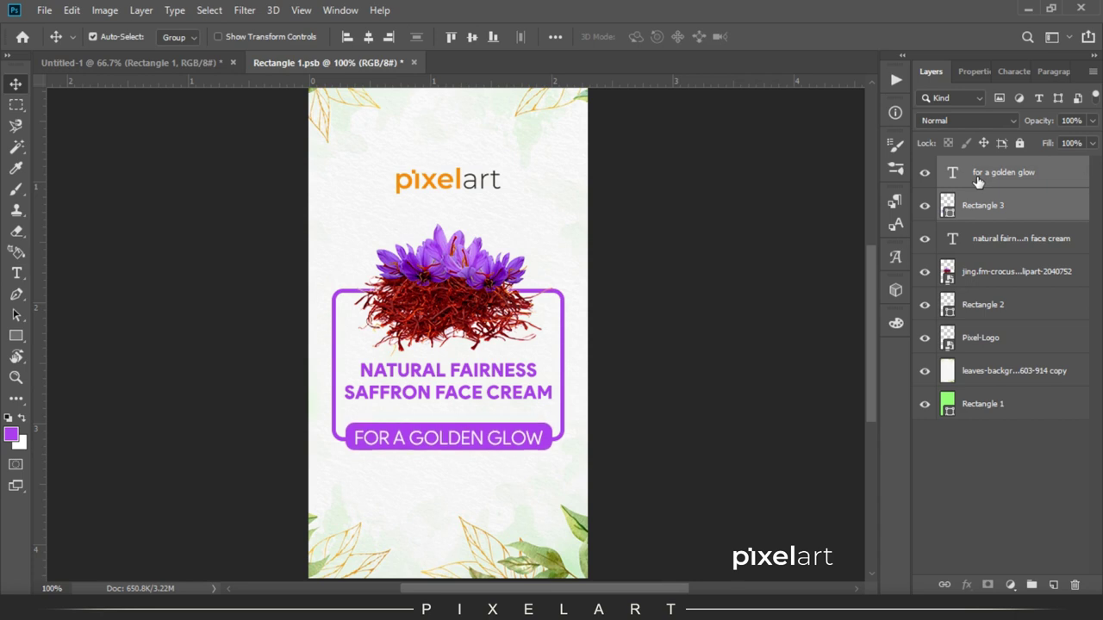
{"action": "key", "text": "ctrl+plus"}
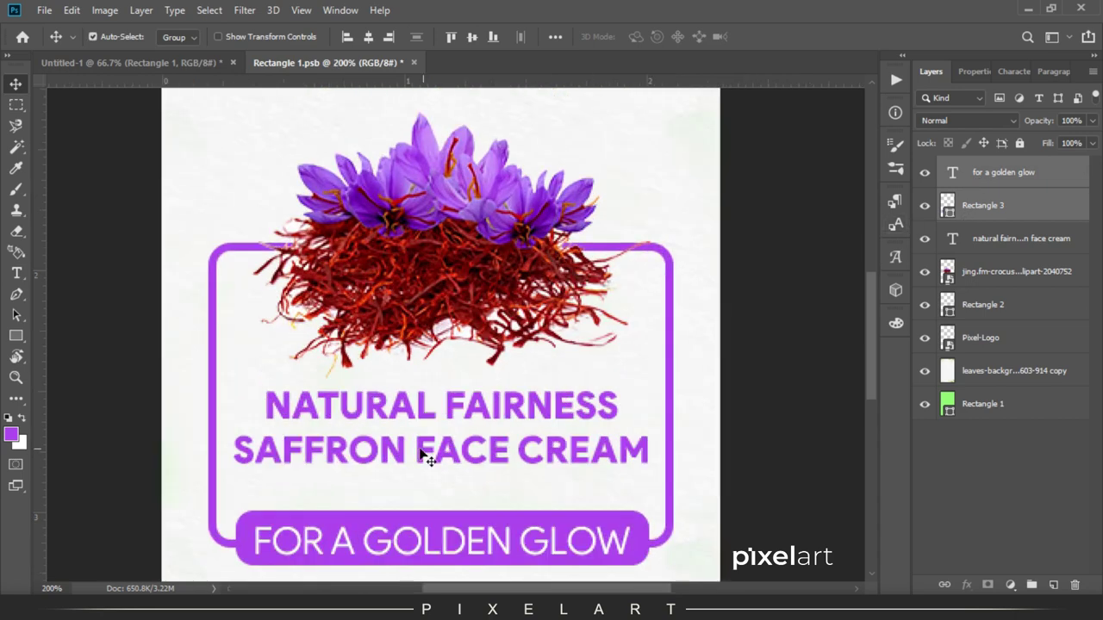
Set the headline in Product Sans Medium with All Caps turned off.
{"action": "key", "text": "t"}
{"action": "left_click", "coordinate": [405, 444]}
{"action": "key", "text": "ctrl+a"}
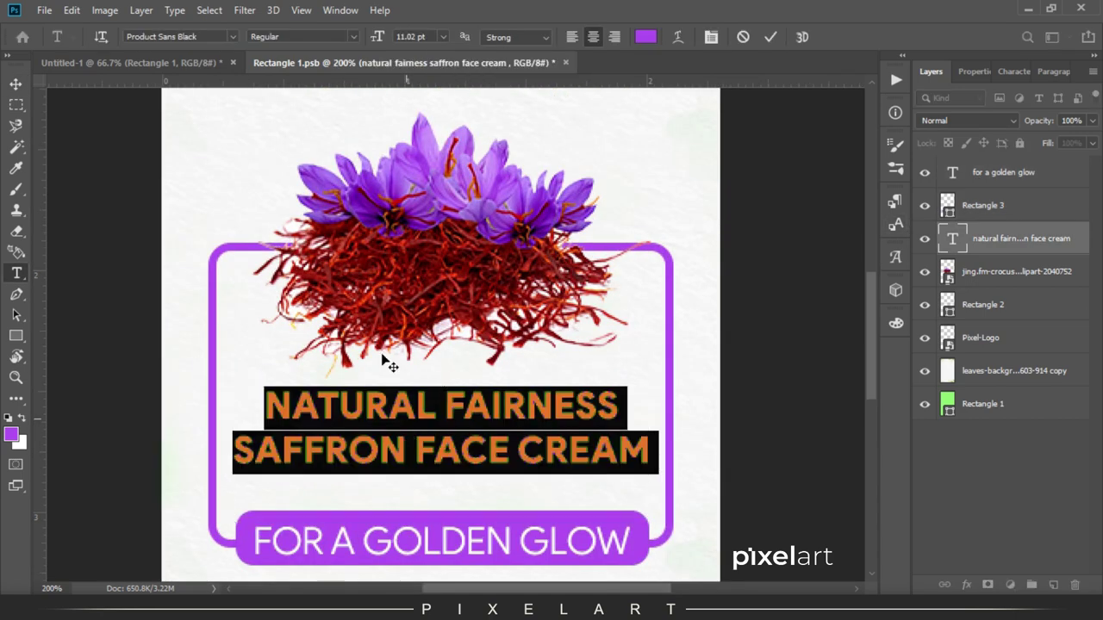
{"action": "left_click", "coordinate": [234, 36]}
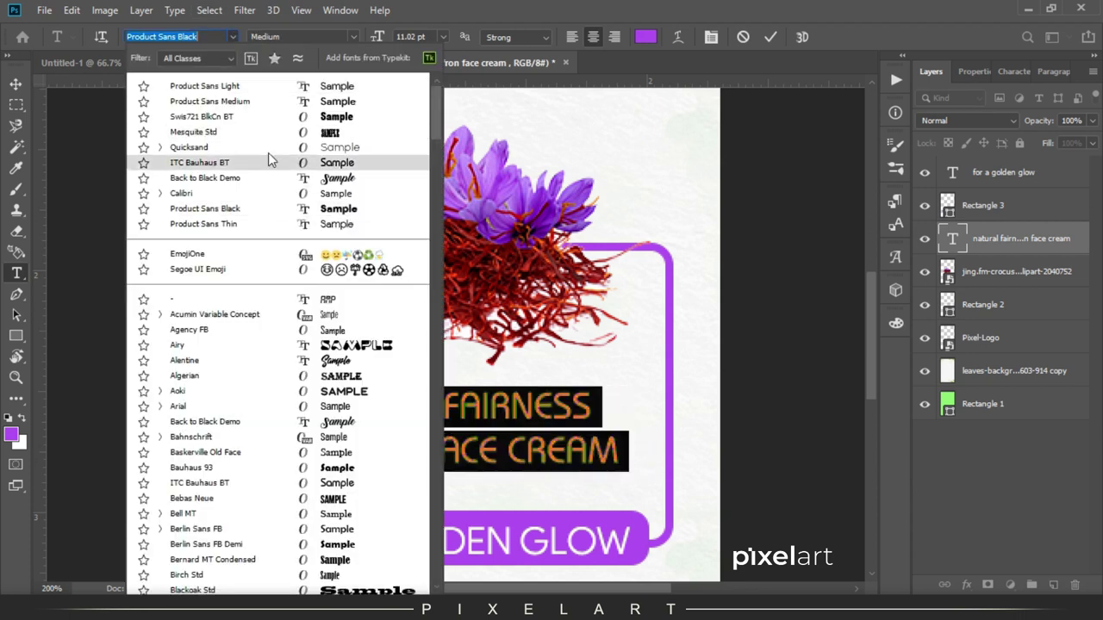
{"action": "left_click", "coordinate": [278, 105]}
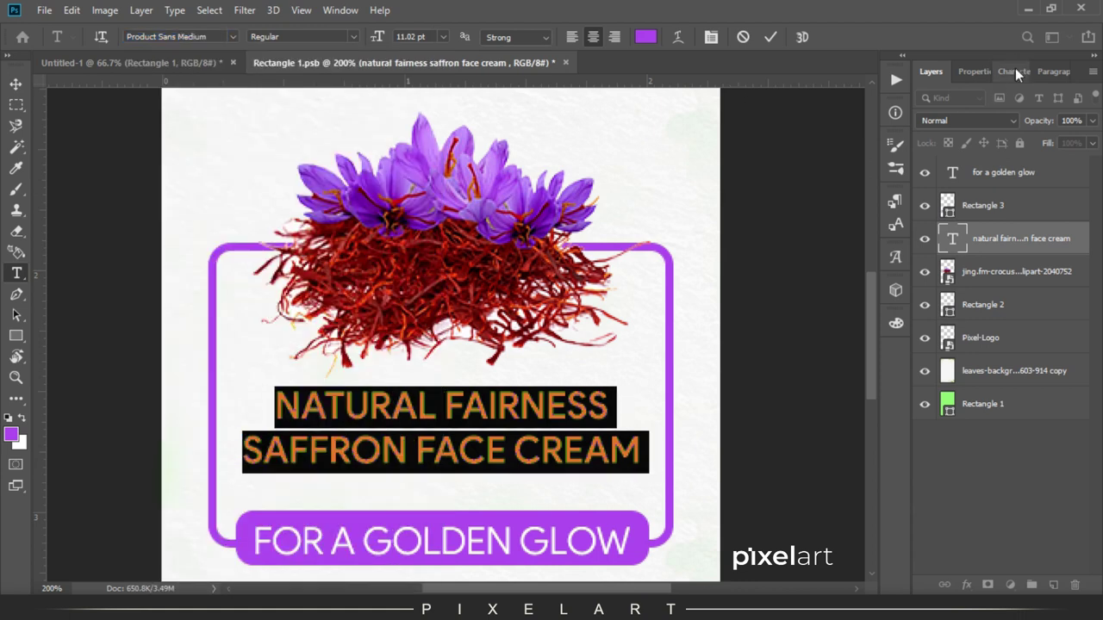
{"action": "left_click", "coordinate": [1013, 71]}
{"action": "left_click", "coordinate": [984, 189]}
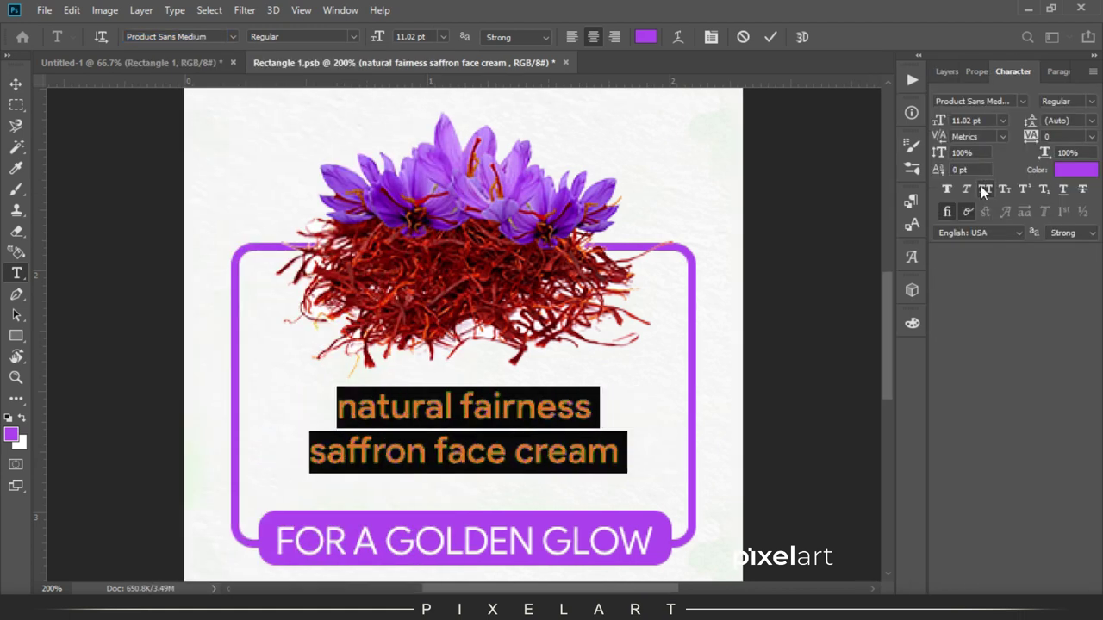
Capitalise each word so the headline reads 'Natural Fairness Saffron Face Cream'.
{"action": "left_click", "coordinate": [318, 398]}
{"action": "key", "text": "shift+Right"}
{"action": "type", "text": "N"}
{"action": "left_click_drag", "start_coordinate": [463, 405], "coordinate": [476, 405]}
{"action": "type", "text": "F"}
{"action": "left_click_drag", "start_coordinate": [327, 453], "coordinate": [306, 455]}
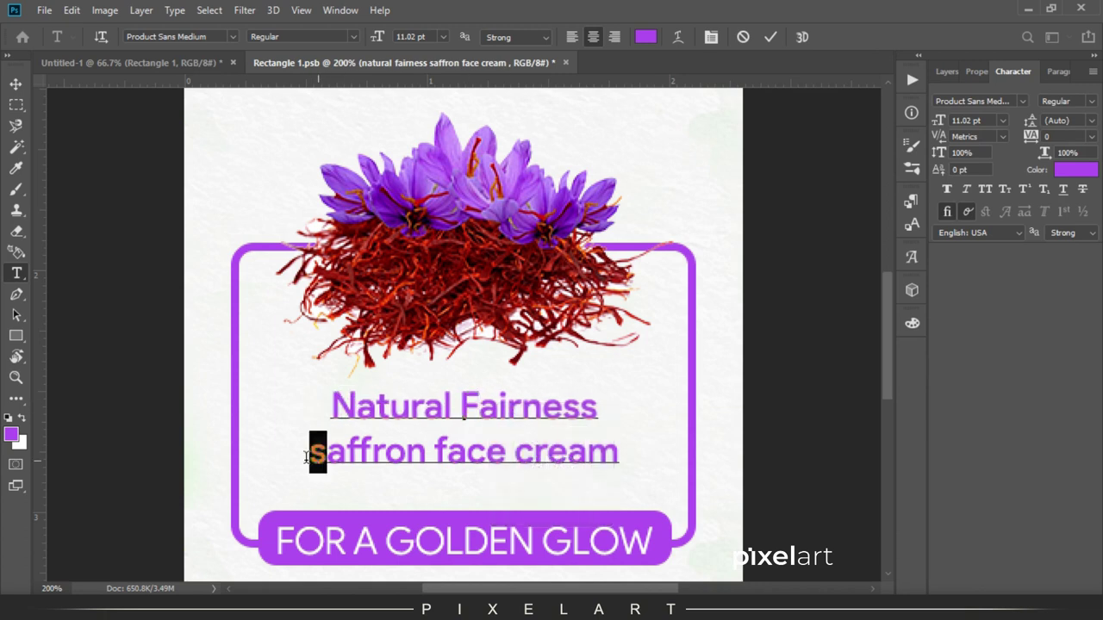
{"action": "type", "text": "S"}
{"action": "left_click_drag", "start_coordinate": [435, 452], "coordinate": [450, 452]}
{"action": "type", "text": "F"}
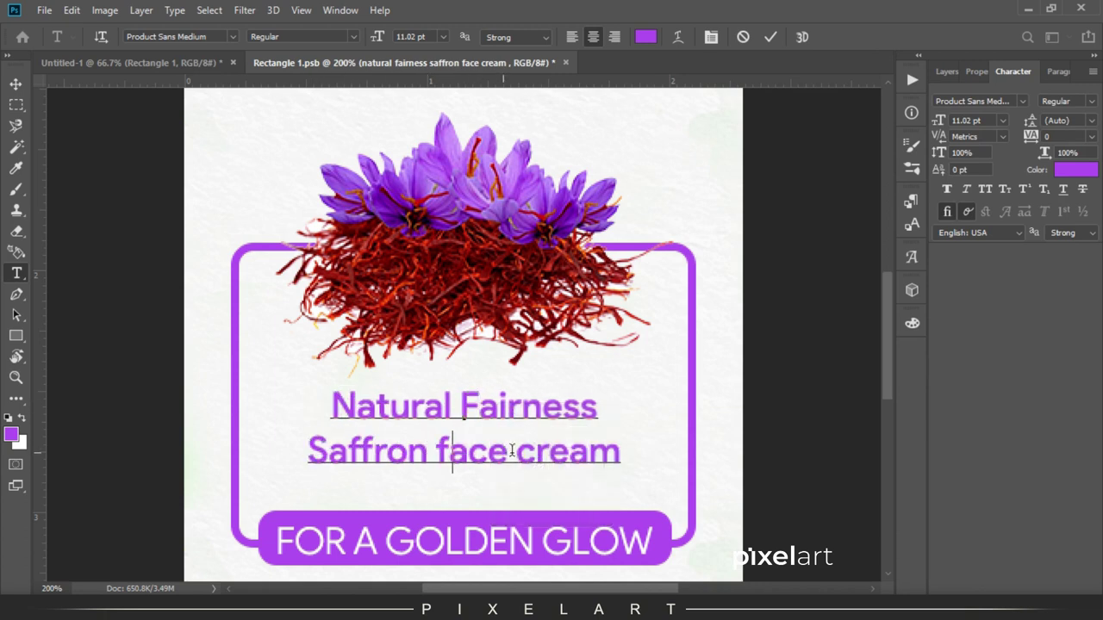
{"action": "left_click", "coordinate": [520, 452]}
{"action": "left_click_drag", "start_coordinate": [519, 453], "coordinate": [529, 454]}
{"action": "type", "text": "C"}
{"action": "left_click", "coordinate": [16, 83]}
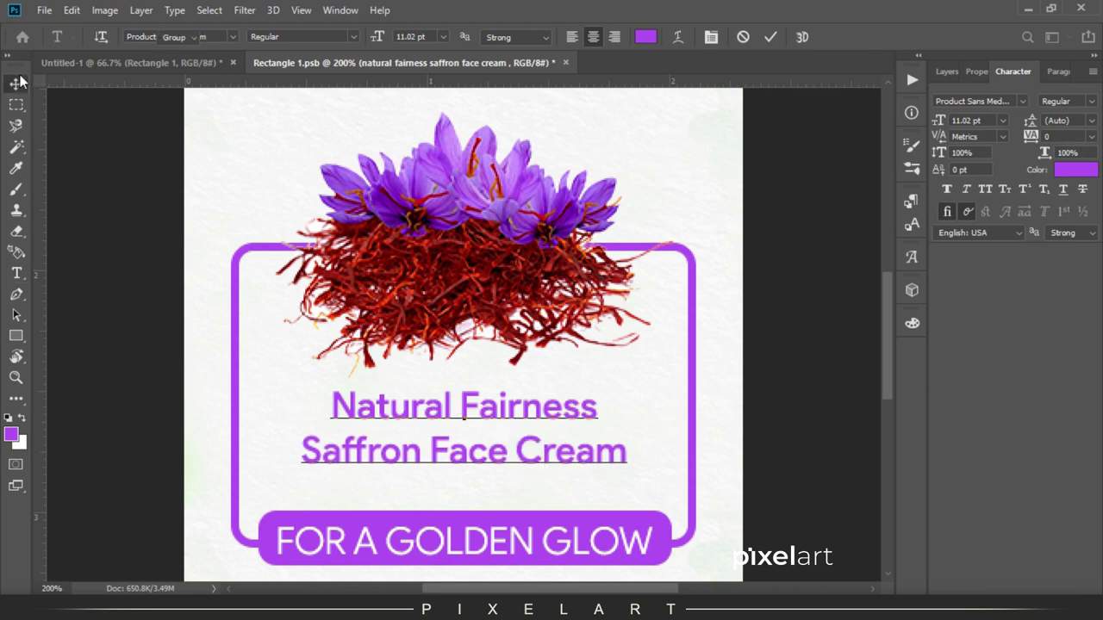
Recolour the headline with the dark red sampled from the saffron threads.
{"action": "key", "text": "i"}
{"action": "left_click", "coordinate": [479, 265]}
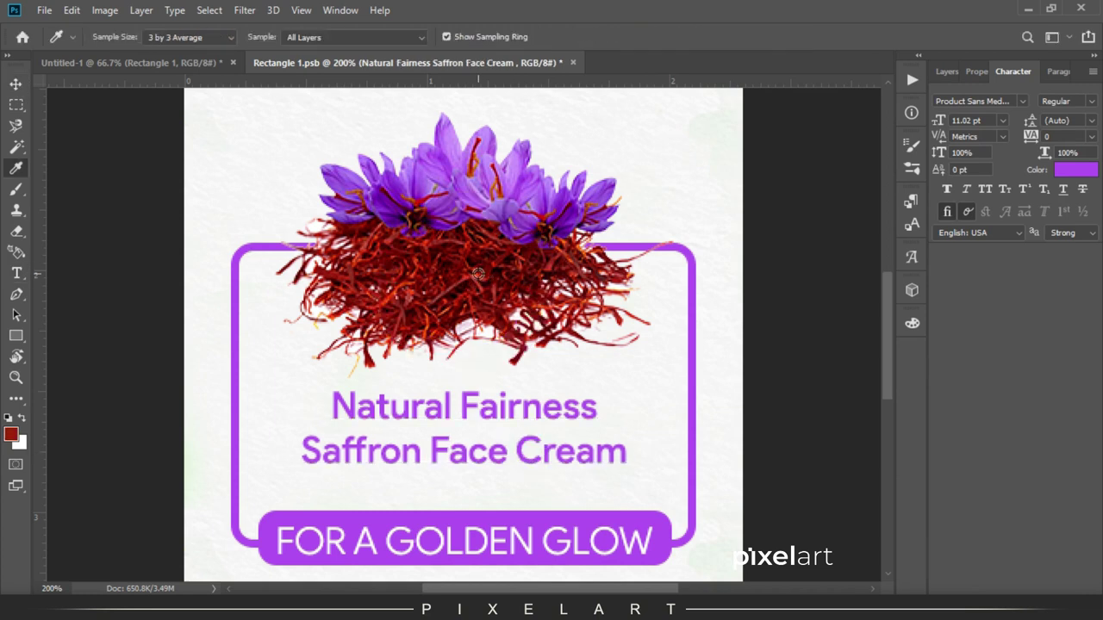
{"action": "left_click", "coordinate": [23, 419]}
{"action": "key", "text": "v"}
{"action": "key", "text": "ctrl+BackSpace"}
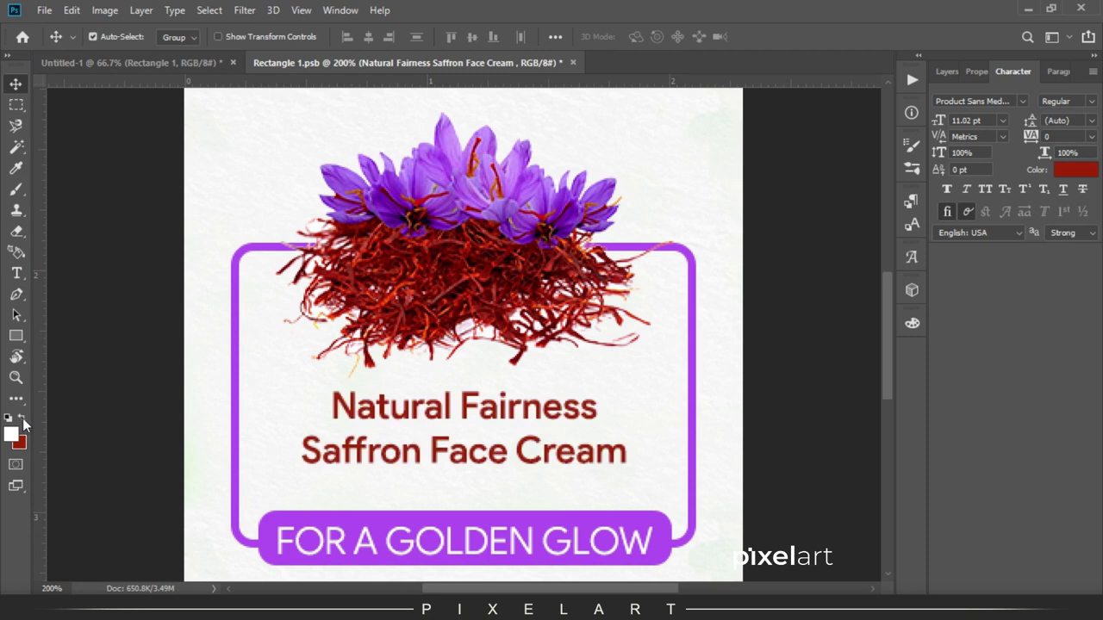
Scale the headline up slightly from its corner within the frame.
{"action": "key", "text": "ctrl+t"}
{"action": "left_click_drag", "start_coordinate": [628, 505], "coordinate": [648, 525]}
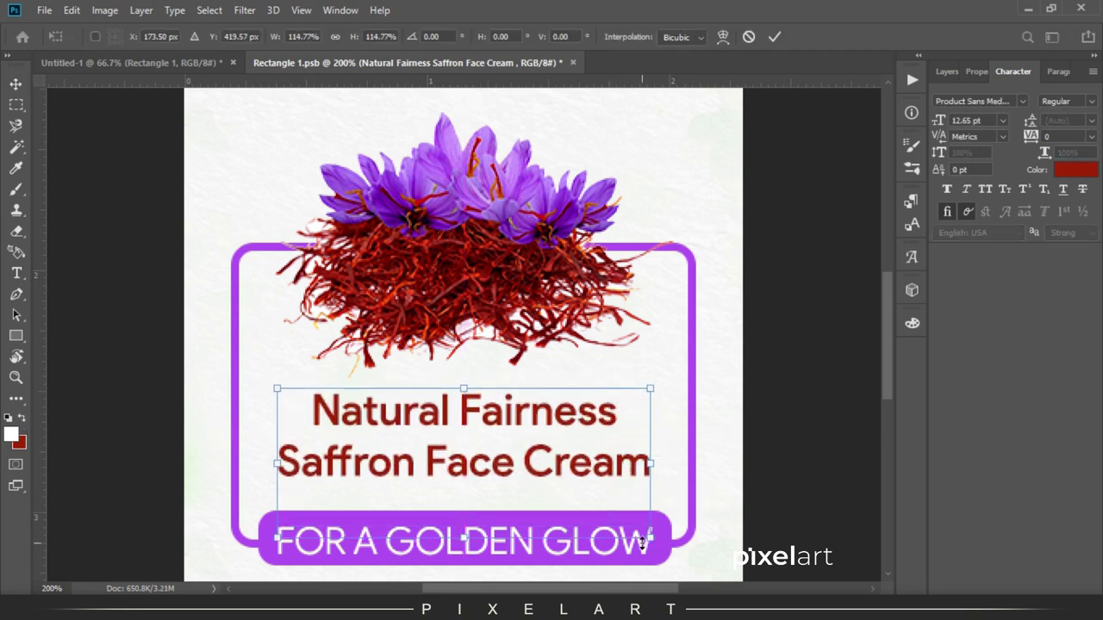
{"action": "left_click_drag", "start_coordinate": [648, 526], "coordinate": [662, 549]}
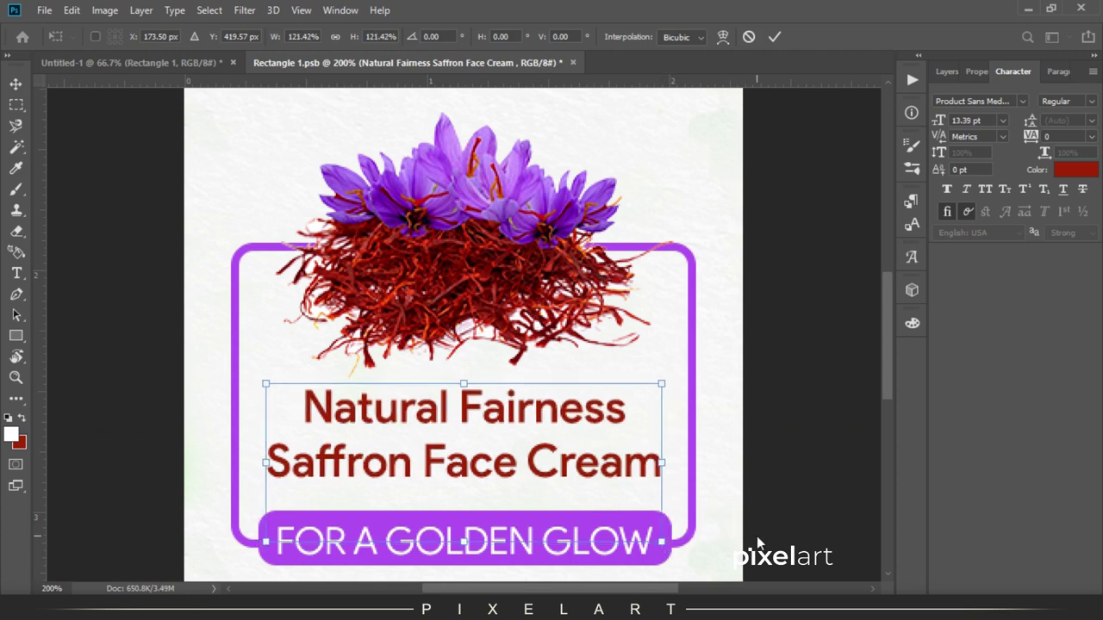
{"action": "key", "text": "Return"}
{"action": "key", "text": "ctrl+minus"}
{"action": "key", "text": "ctrl+minus"}
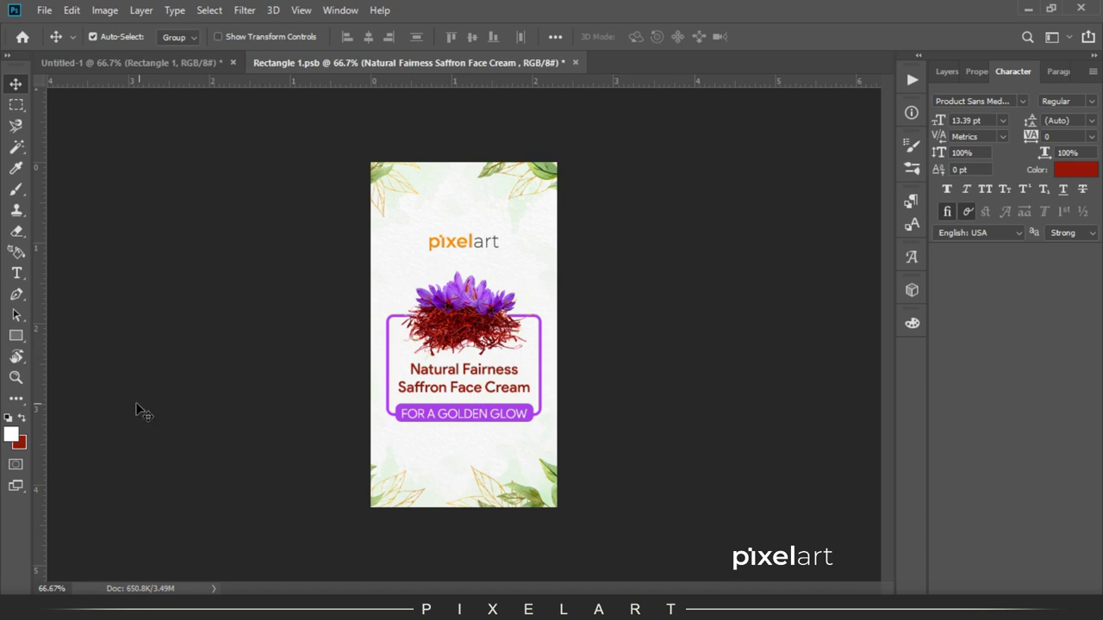
Zoom the label to 100% and save Rectangle 1.psb.
{"action": "key", "text": "ctrl+plus"}
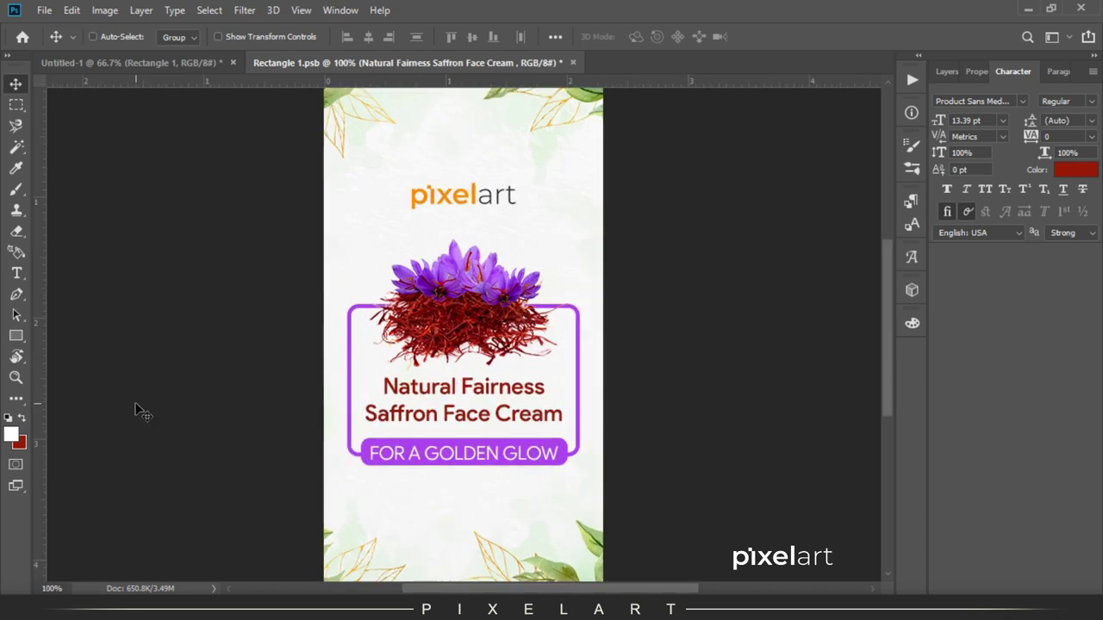
{"action": "left_click_drag", "start_coordinate": [574, 438], "coordinate": [575, 349]}
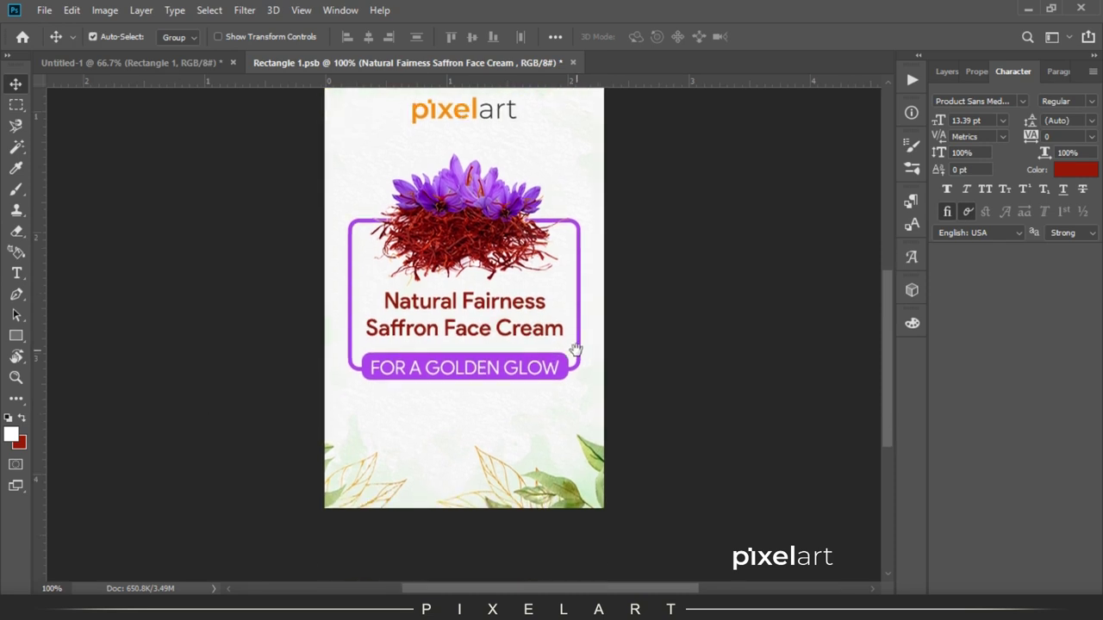
{"action": "mouse_move", "coordinate": [575, 349]}
{"action": "left_mouse_down"}
{"action": "mouse_move", "coordinate": [559, 237]}
{"action": "mouse_move", "coordinate": [580, 332]}
{"action": "left_mouse_up"}
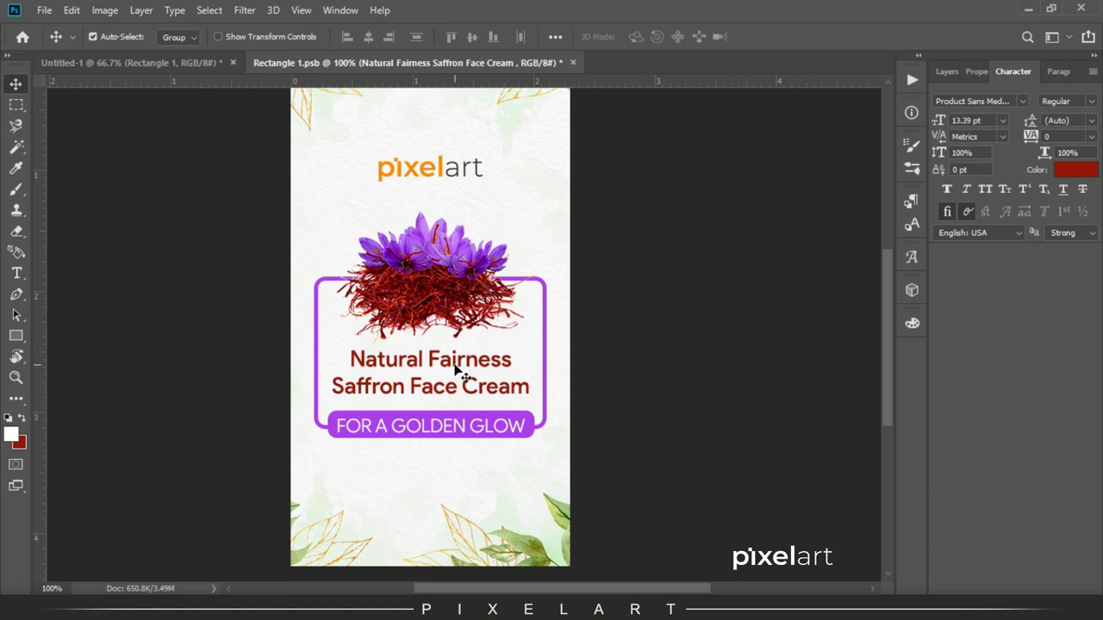
{"action": "mouse_move", "coordinate": [505, 535]}
{"action": "left_mouse_down"}
{"action": "mouse_move", "coordinate": [509, 443]}
{"action": "mouse_move", "coordinate": [514, 566]}
{"action": "left_mouse_up"}
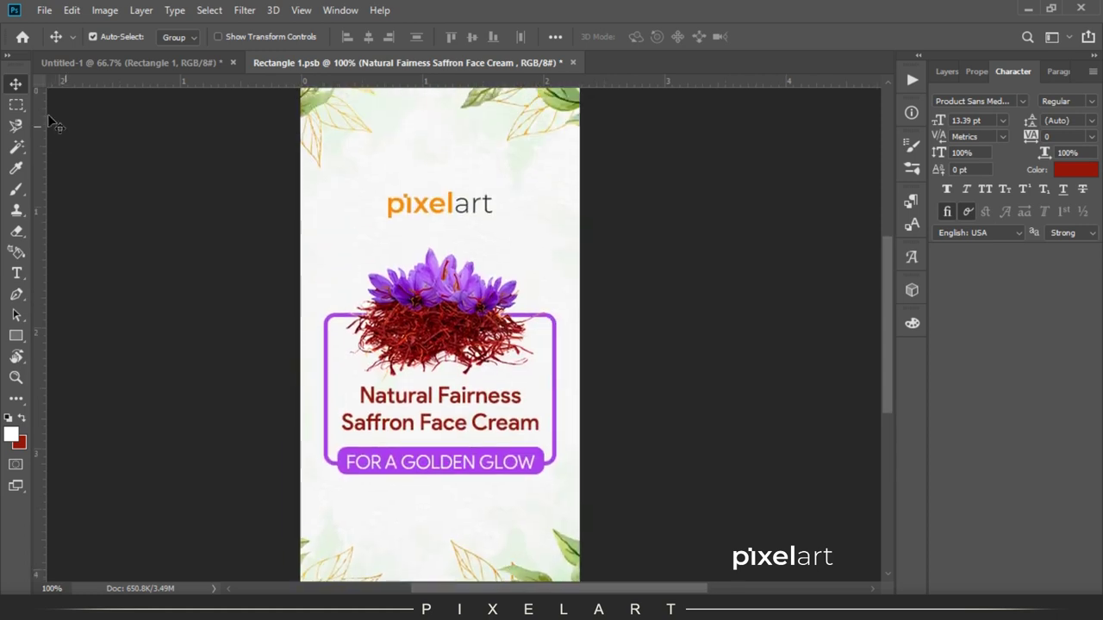
{"action": "left_click", "coordinate": [44, 10]}
{"action": "left_click", "coordinate": [86, 157]}
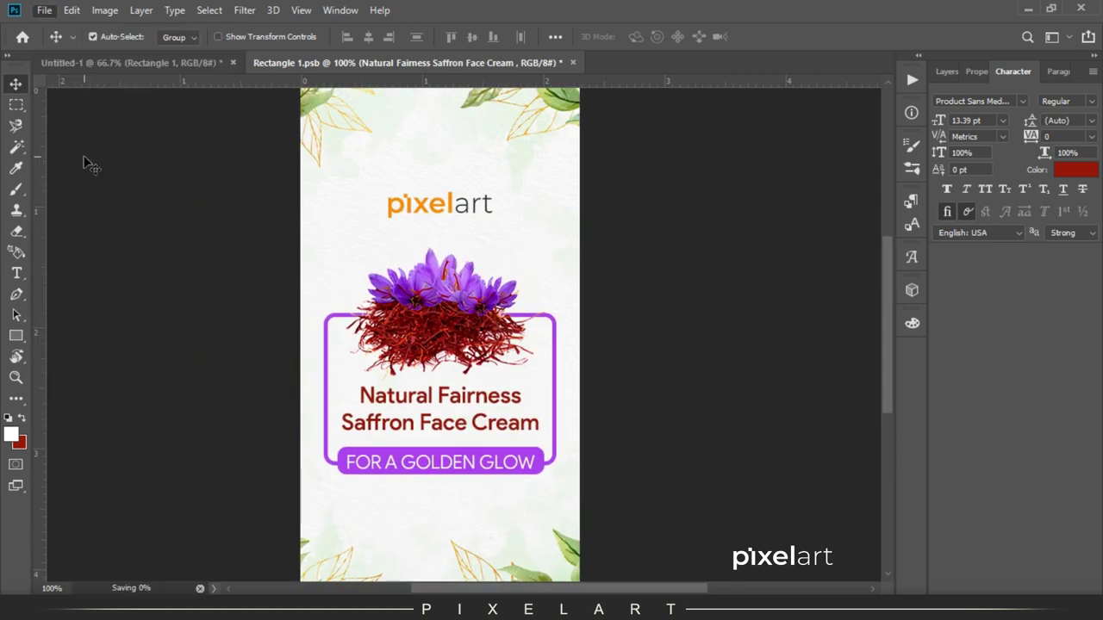
Check the dark red headline on the Untitled-1 tube mockup, then return to the label.
{"action": "left_click", "coordinate": [131, 72]}
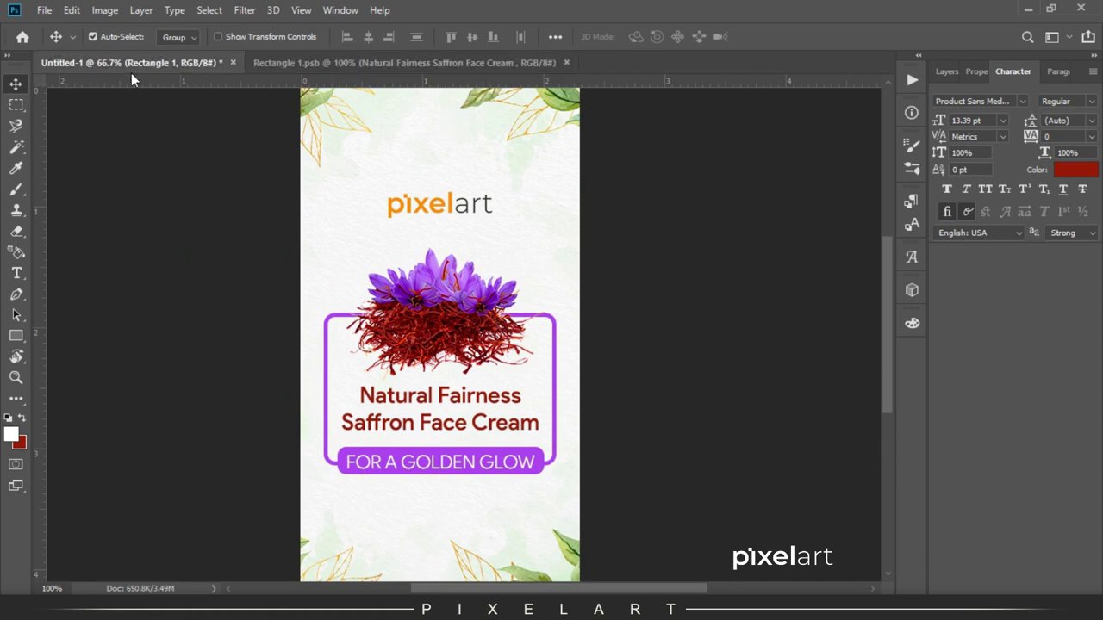
{"action": "left_click_drag", "start_coordinate": [515, 227], "coordinate": [517, 349]}
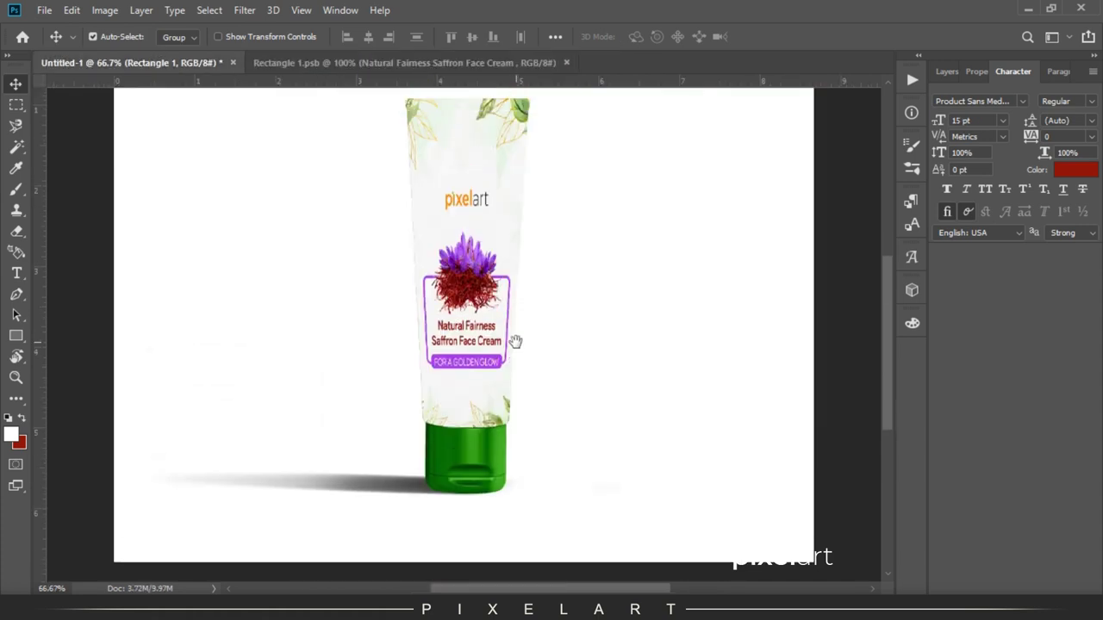
{"action": "left_click", "coordinate": [458, 63]}
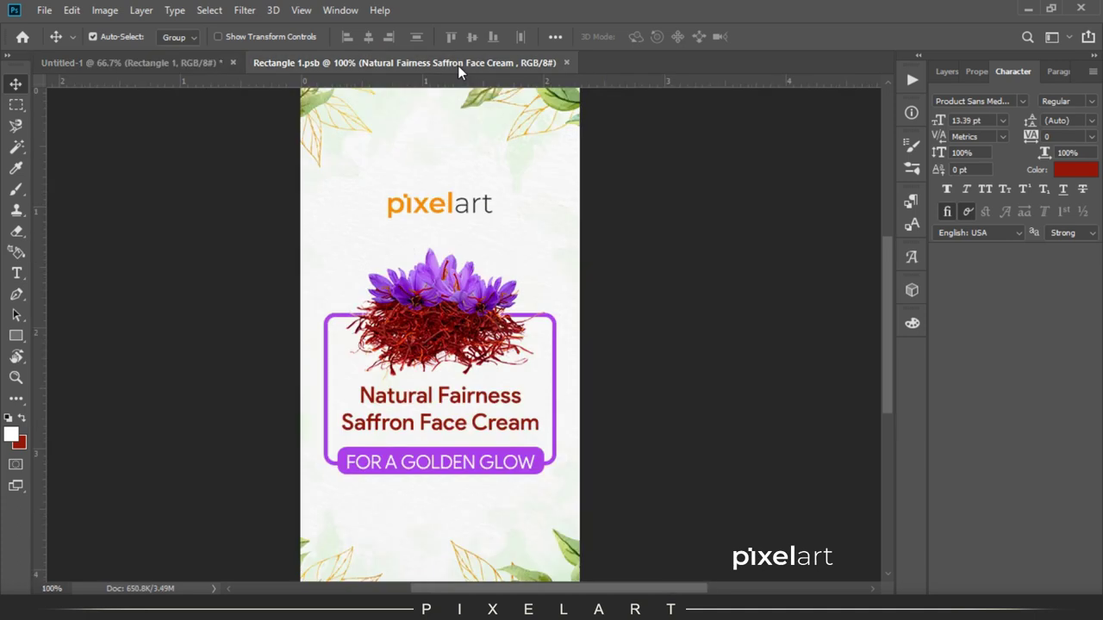
{"action": "left_click", "coordinate": [947, 72]}
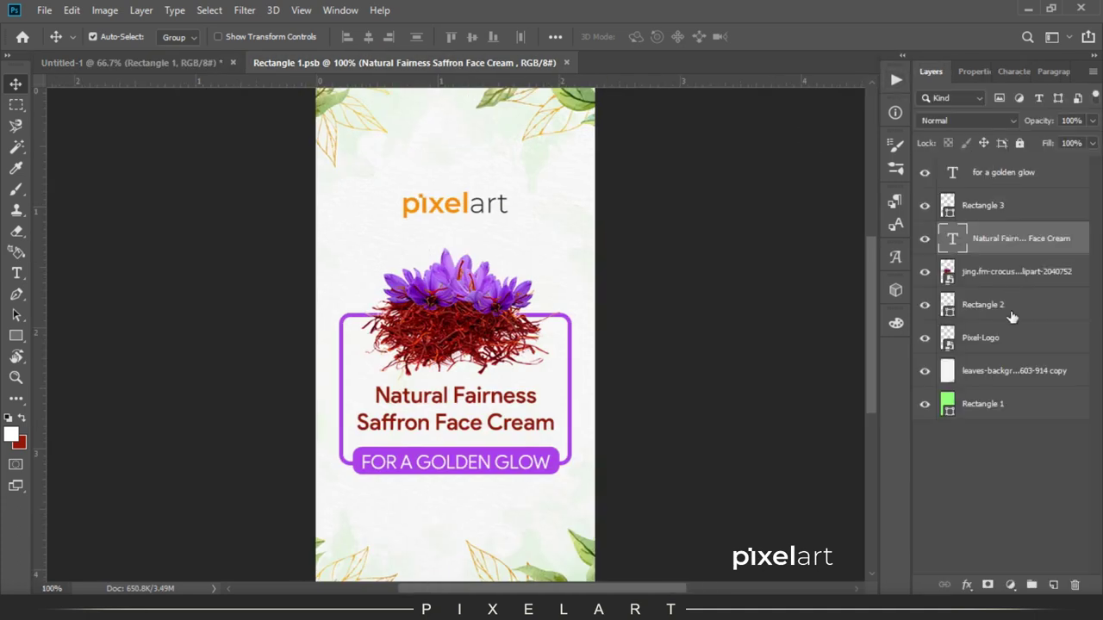
Select all label layers and stretch them horizontally to about 122% width.
{"action": "left_click", "coordinate": [985, 338], "text": "shift"}
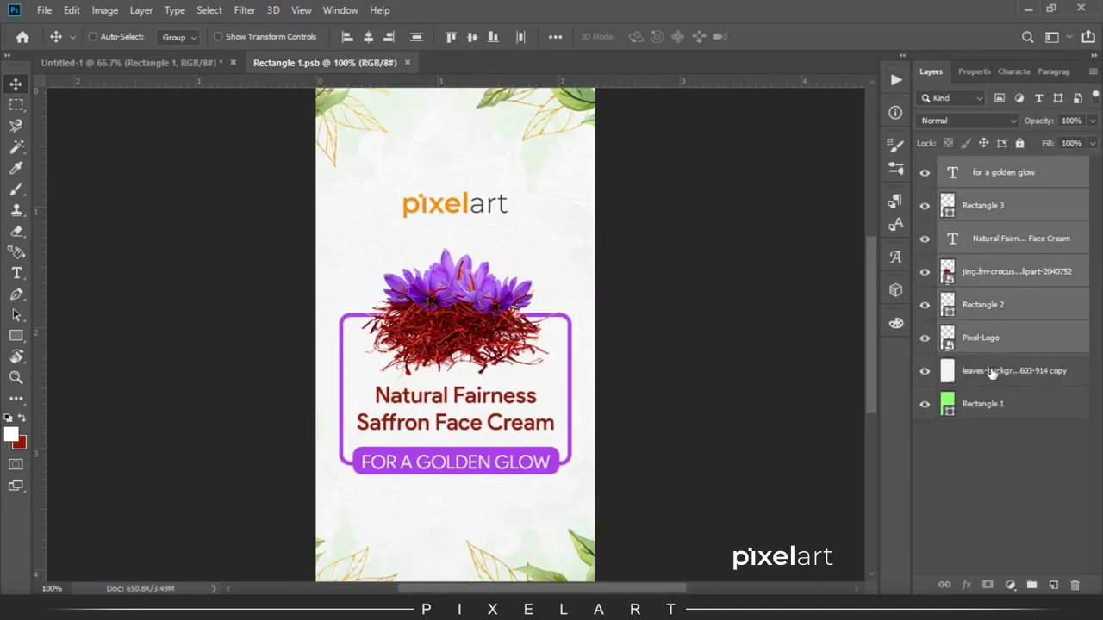
{"action": "left_click", "coordinate": [991, 372], "text": "shift"}
{"action": "key", "text": "ctrl+t"}
{"action": "left_click_drag", "start_coordinate": [669, 345], "coordinate": [722, 343]}
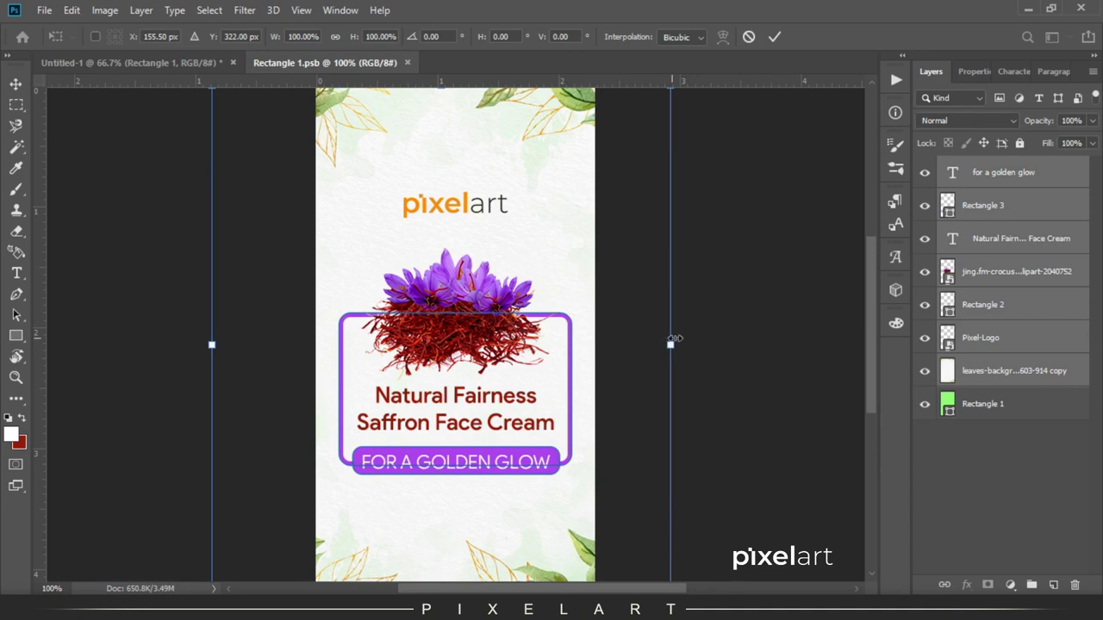
{"action": "left_click_drag", "start_coordinate": [722, 343], "coordinate": [732, 343]}
{"action": "key", "text": "Return"}
Save the label and view the broader design on the tube mockup.
{"action": "left_click", "coordinate": [44, 9]}
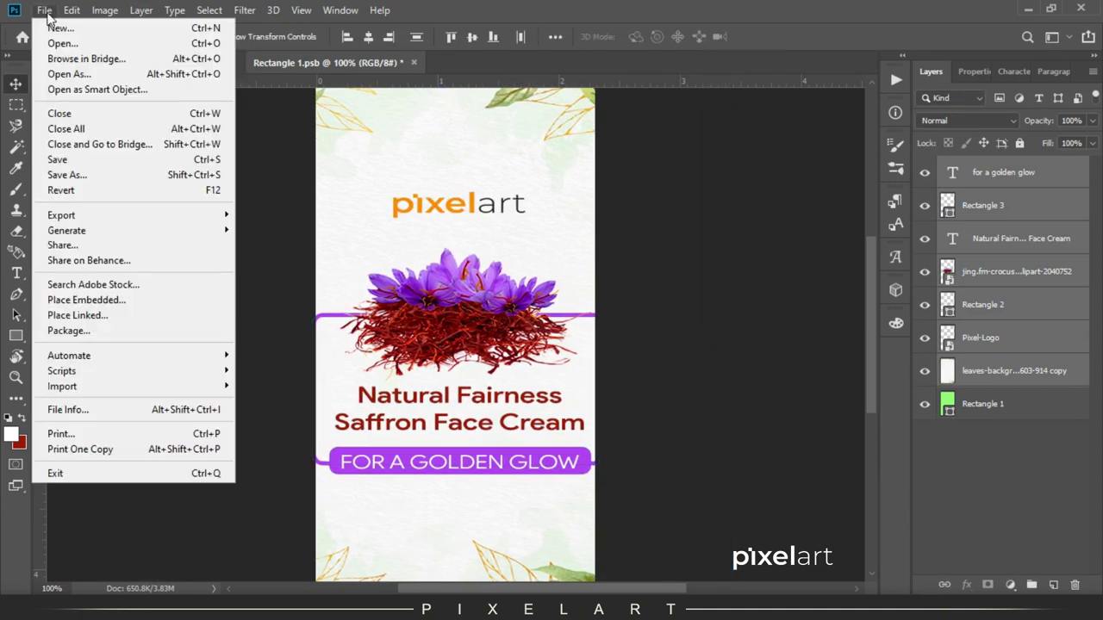
{"action": "left_click", "coordinate": [52, 155]}
{"action": "left_click", "coordinate": [129, 63]}
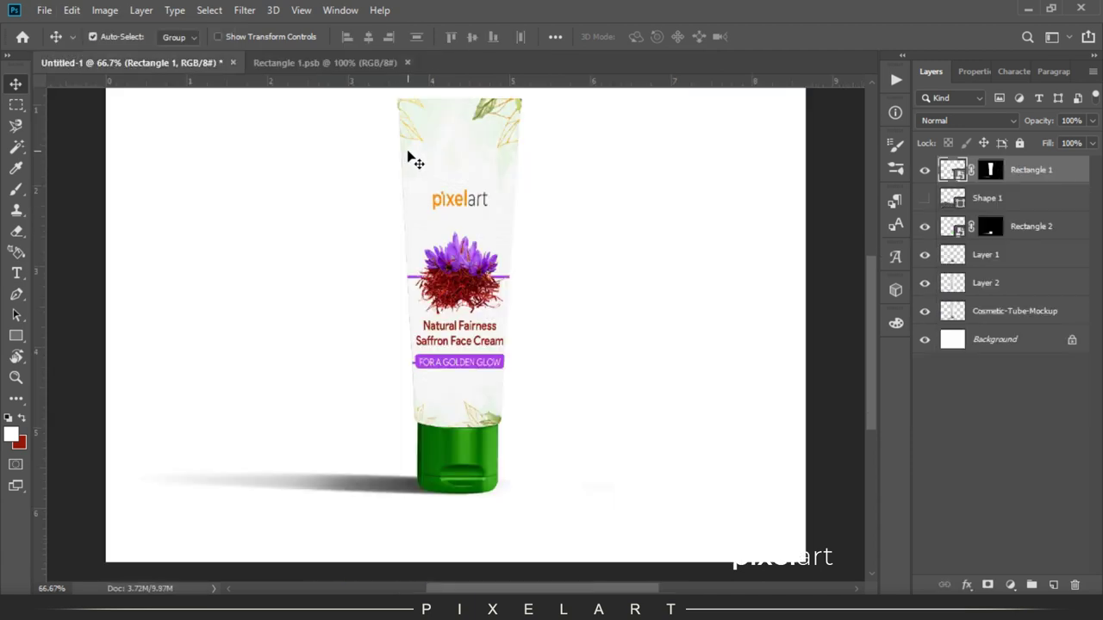
Set the mockup's Rectangle 1 layer to Multiply, then return to the Rectangle 1.psb label.
{"action": "left_click", "coordinate": [965, 121]}
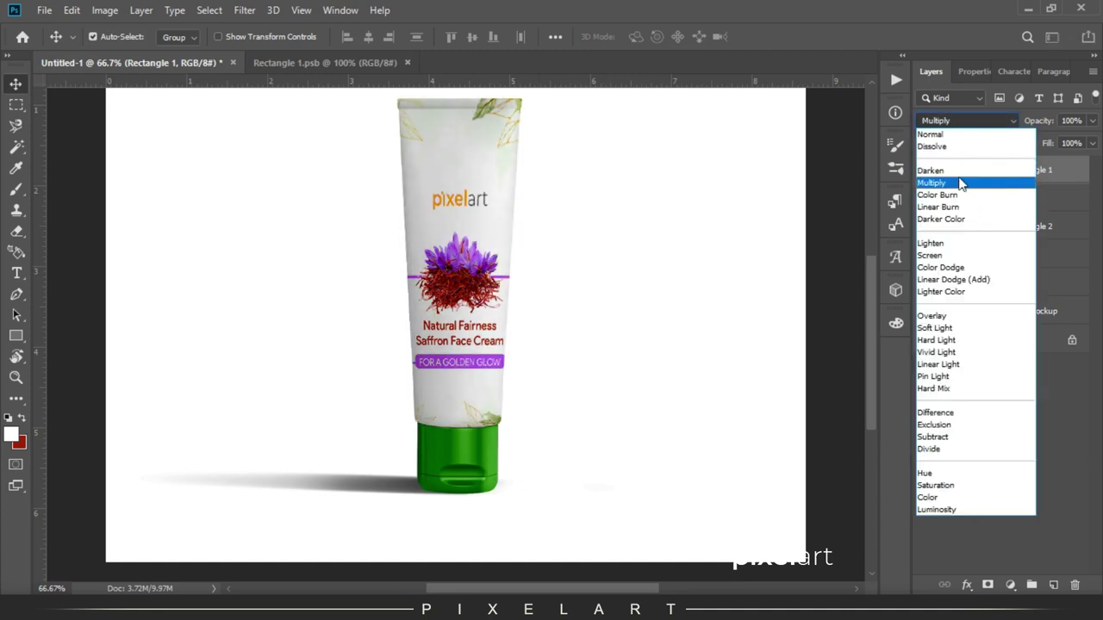
{"action": "left_click", "coordinate": [961, 183]}
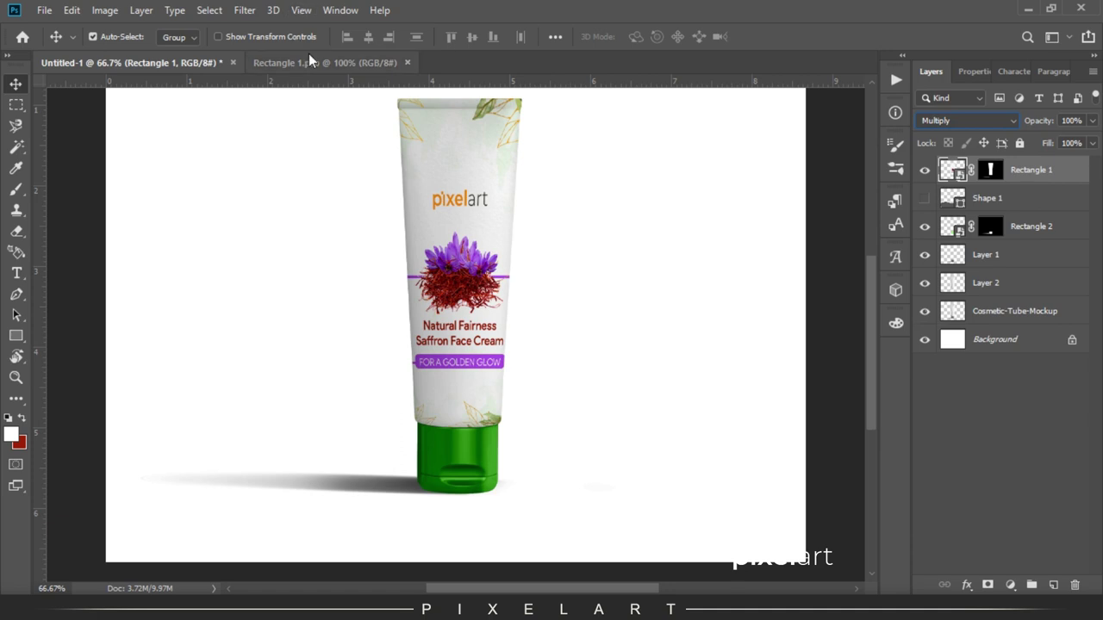
{"action": "left_click", "coordinate": [310, 61]}
{"action": "key", "text": "ctrl+t"}
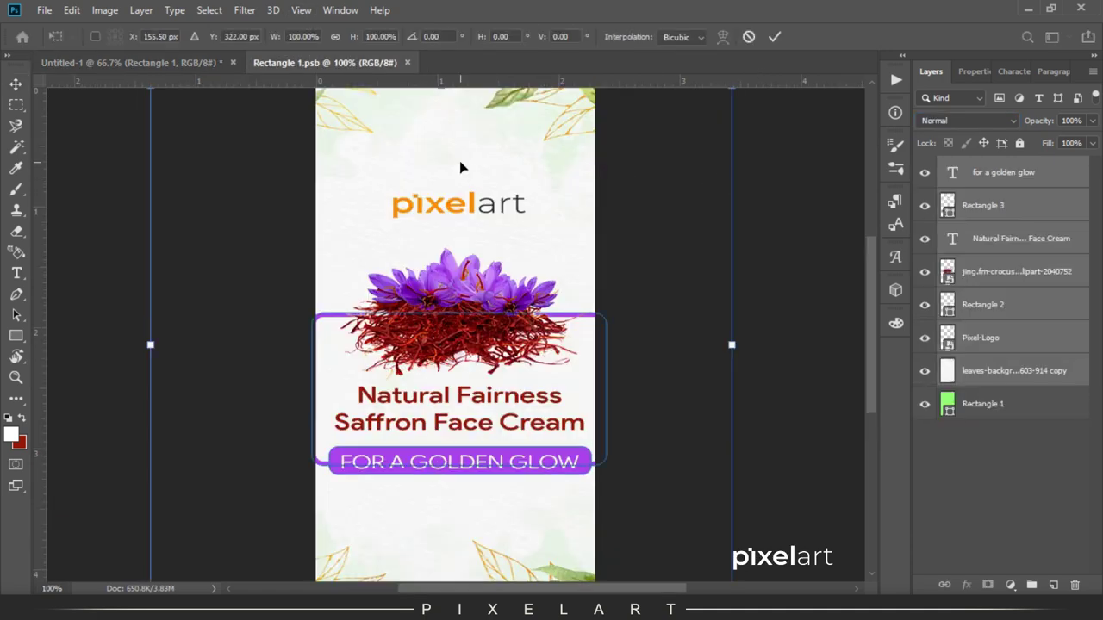
Squash the whole label artwork slightly in height.
{"action": "key", "text": "ctrl+minus"}
{"action": "left_click_drag", "start_coordinate": [455, 157], "coordinate": [447, 170]}
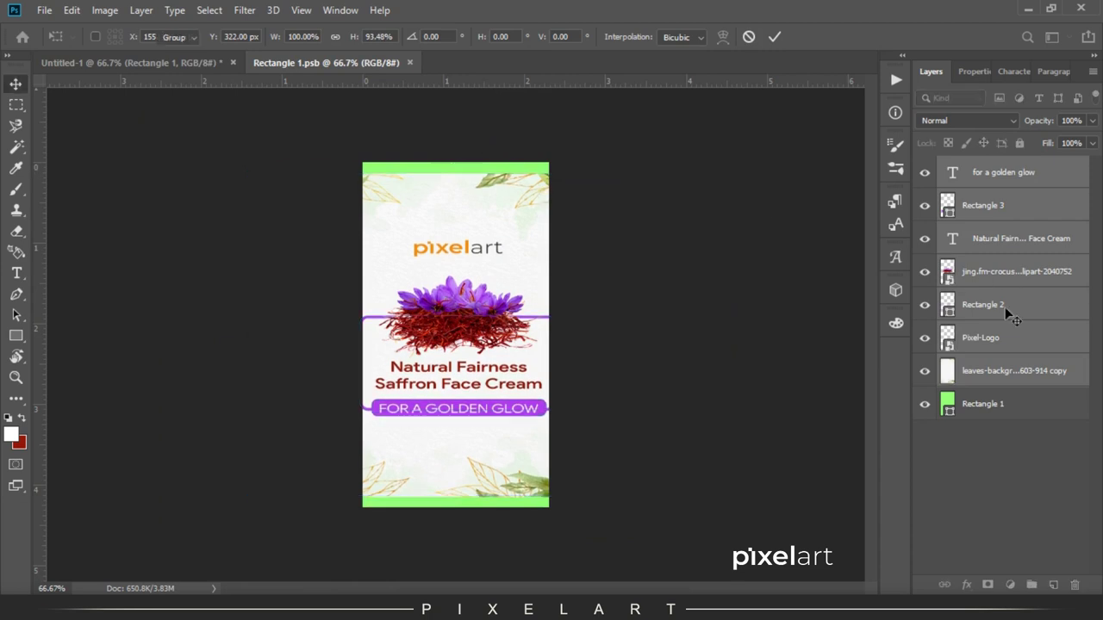
{"action": "key", "text": "Return"}
Enlarge the leaves background past the label edges, save, and view the mockup.
{"action": "left_click", "coordinate": [990, 370]}
{"action": "key", "text": "ctrl+t"}
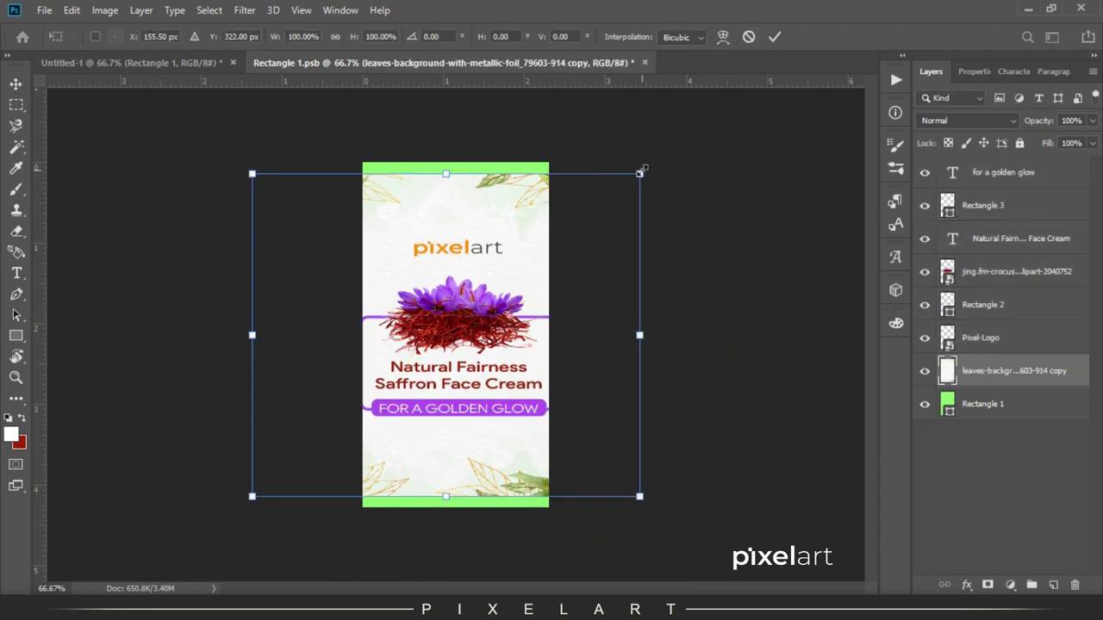
{"action": "left_click_drag", "start_coordinate": [642, 170], "coordinate": [661, 166]}
{"action": "key", "text": "Return"}
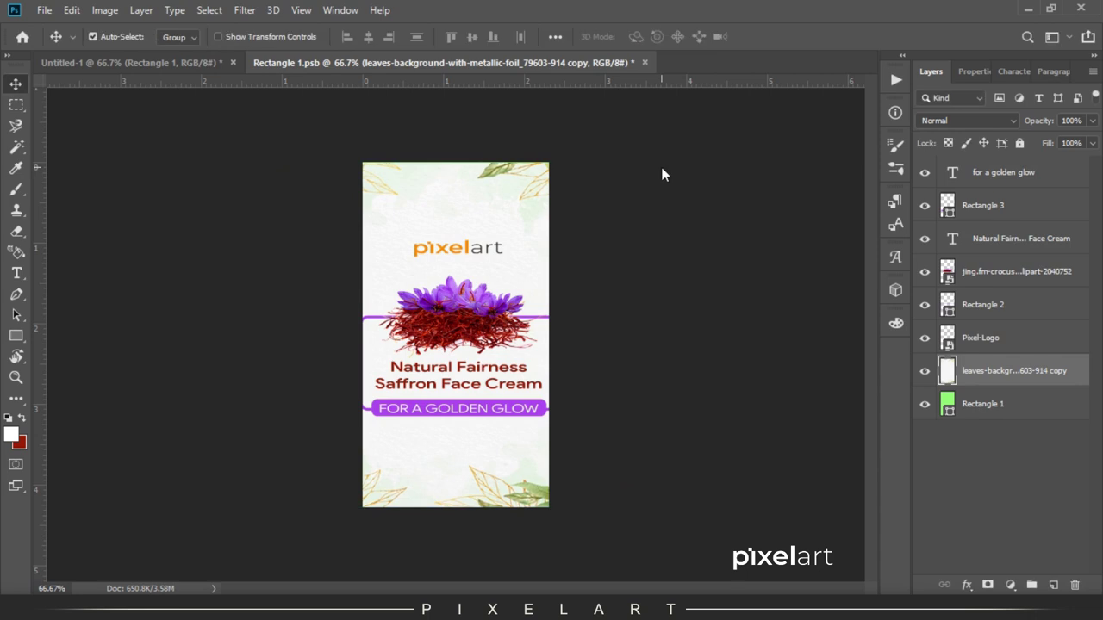
{"action": "left_click", "coordinate": [44, 9]}
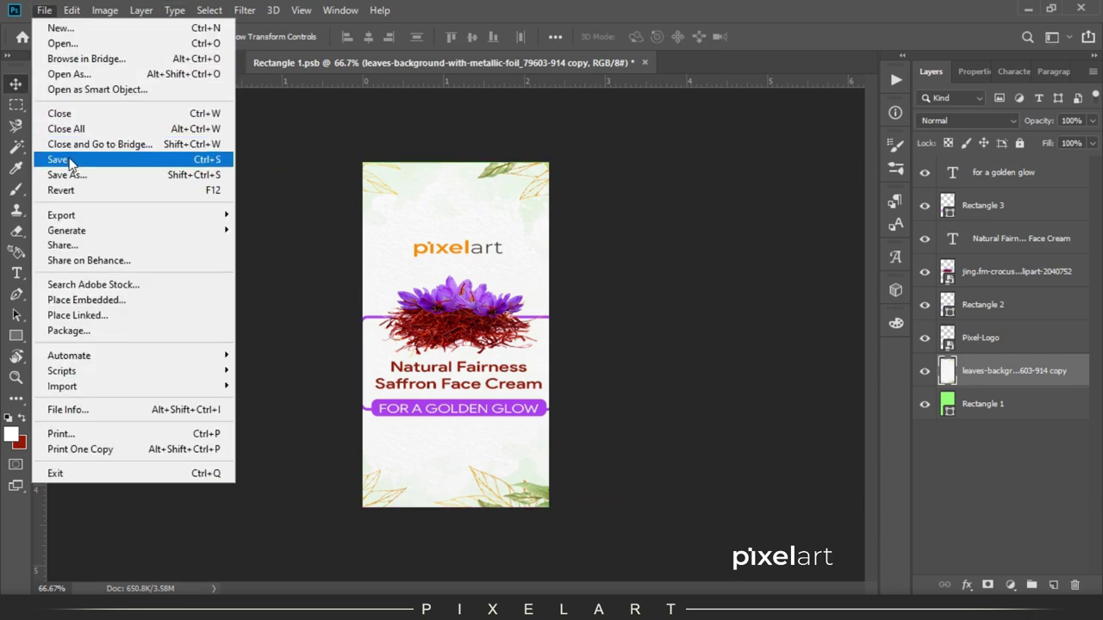
{"action": "left_click", "coordinate": [56, 160]}
{"action": "left_click", "coordinate": [127, 60]}
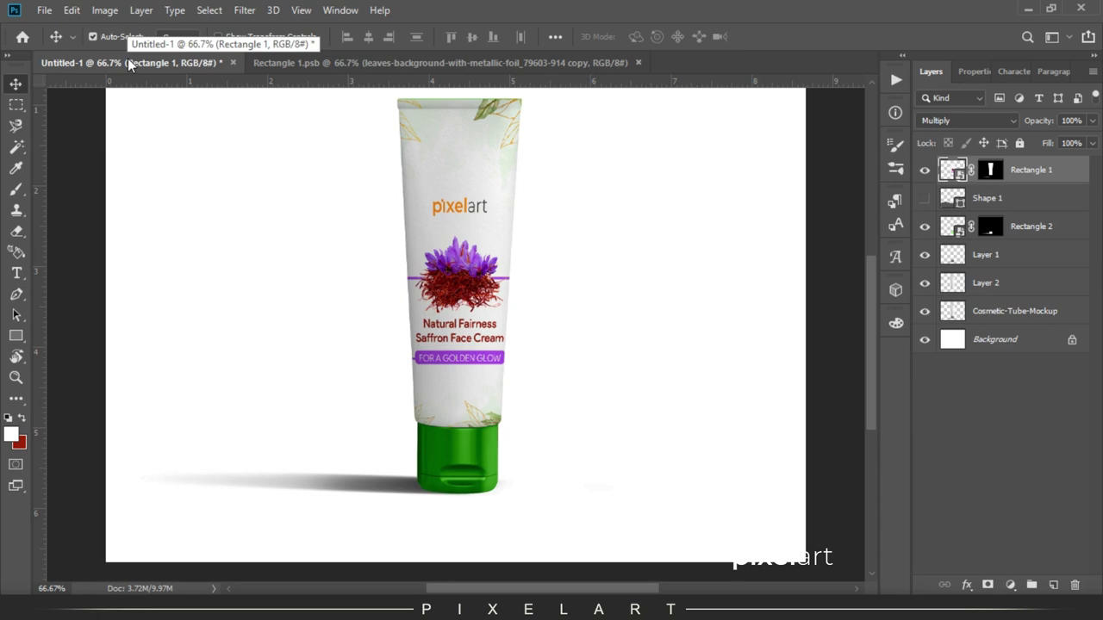
Hide the purple Rectangle 2 line on the label and compare with the mockup.
{"action": "left_click", "coordinate": [280, 65]}
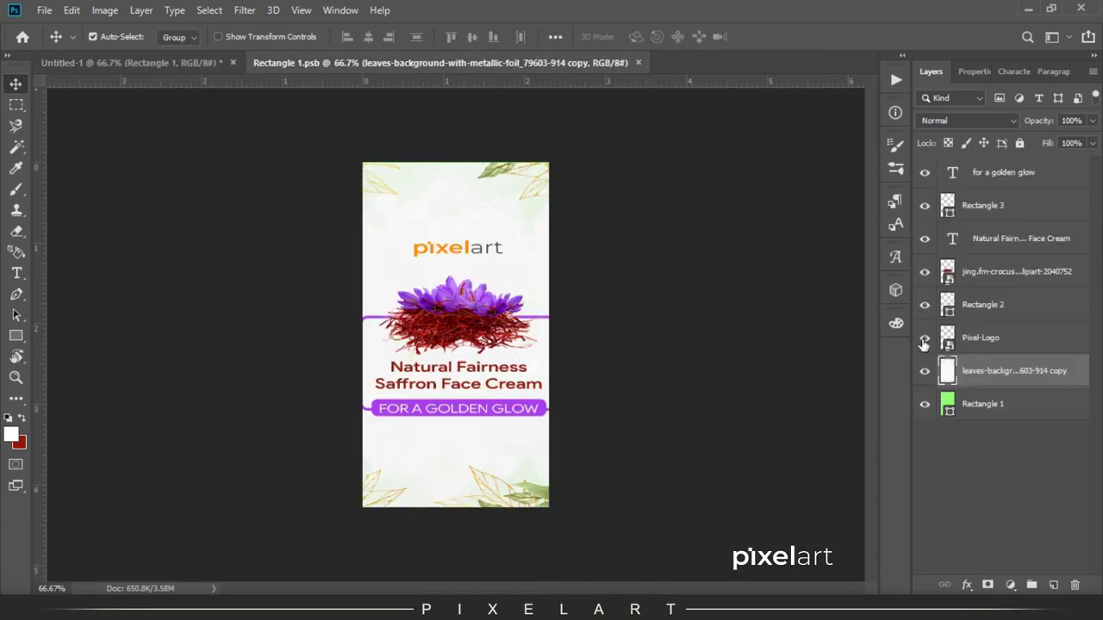
{"action": "left_click", "coordinate": [923, 307]}
{"action": "left_click", "coordinate": [154, 61]}
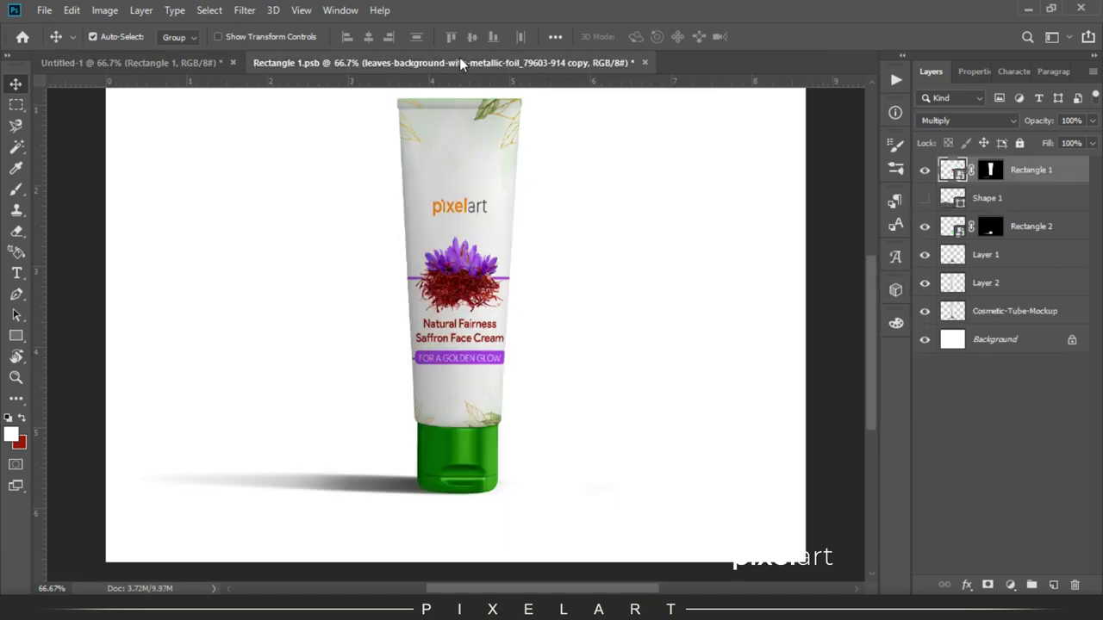
{"action": "left_click", "coordinate": [460, 60]}
Save the label and confirm the tube mockup no longer shows the purple line.
{"action": "left_click", "coordinate": [44, 9]}
{"action": "left_click", "coordinate": [39, 159]}
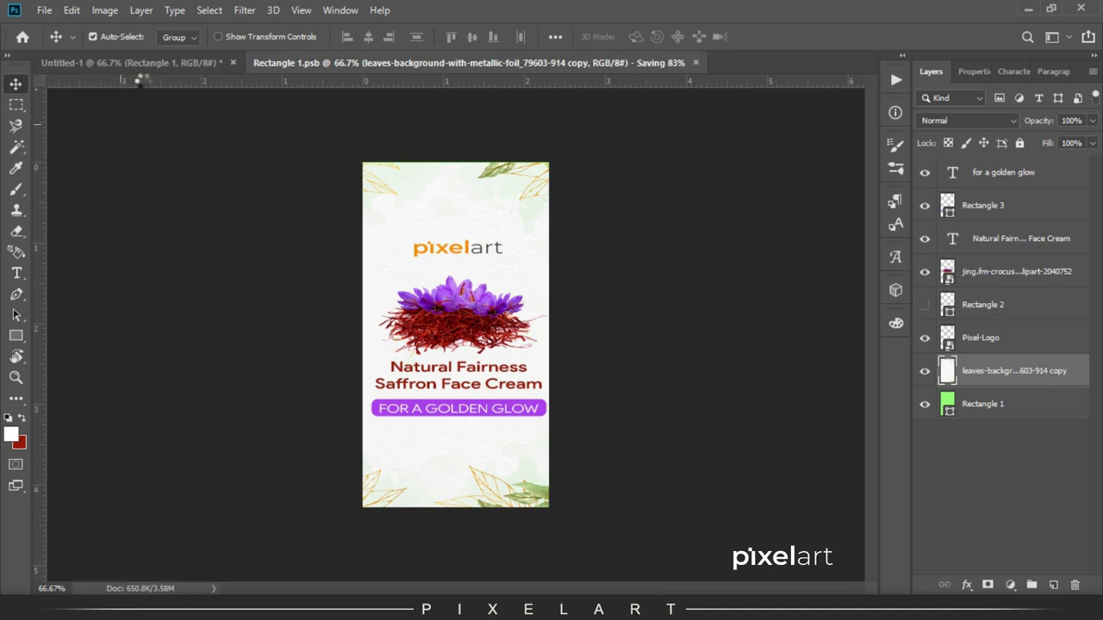
{"action": "left_click", "coordinate": [145, 62]}
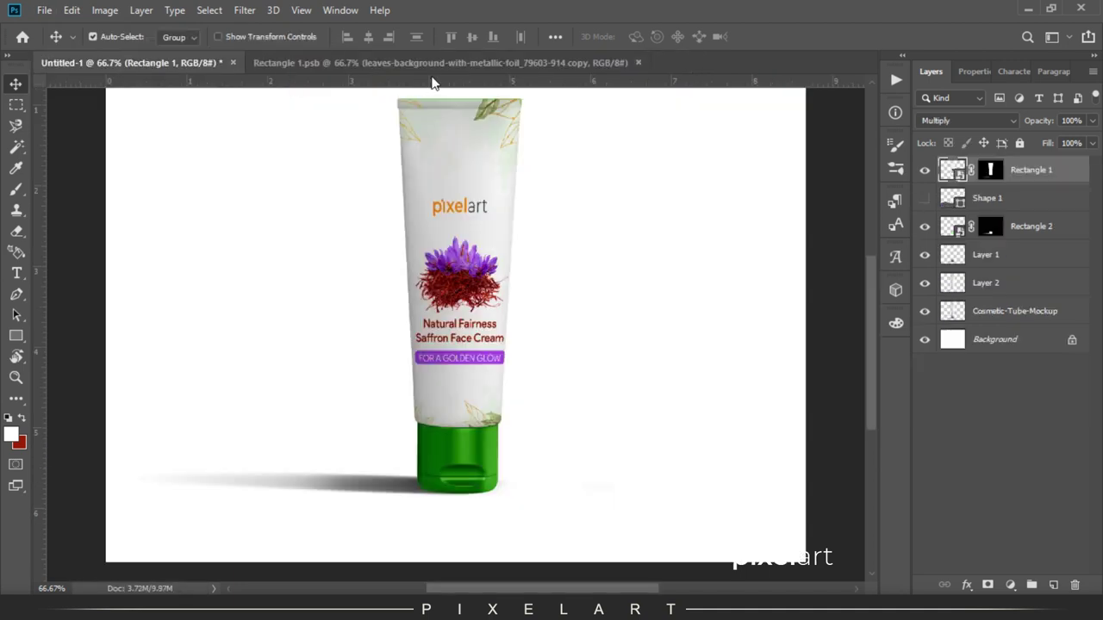
{"action": "left_click", "coordinate": [476, 63]}
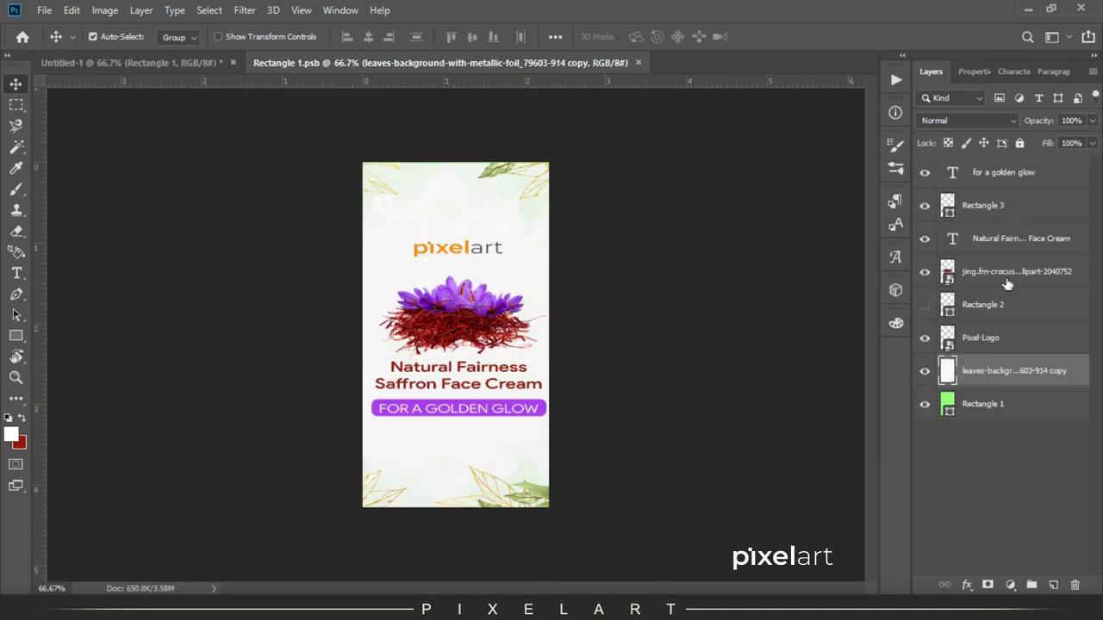
Select the Pixel-Logo layer and shrink the logo's height slightly.
{"action": "left_click", "coordinate": [996, 341]}
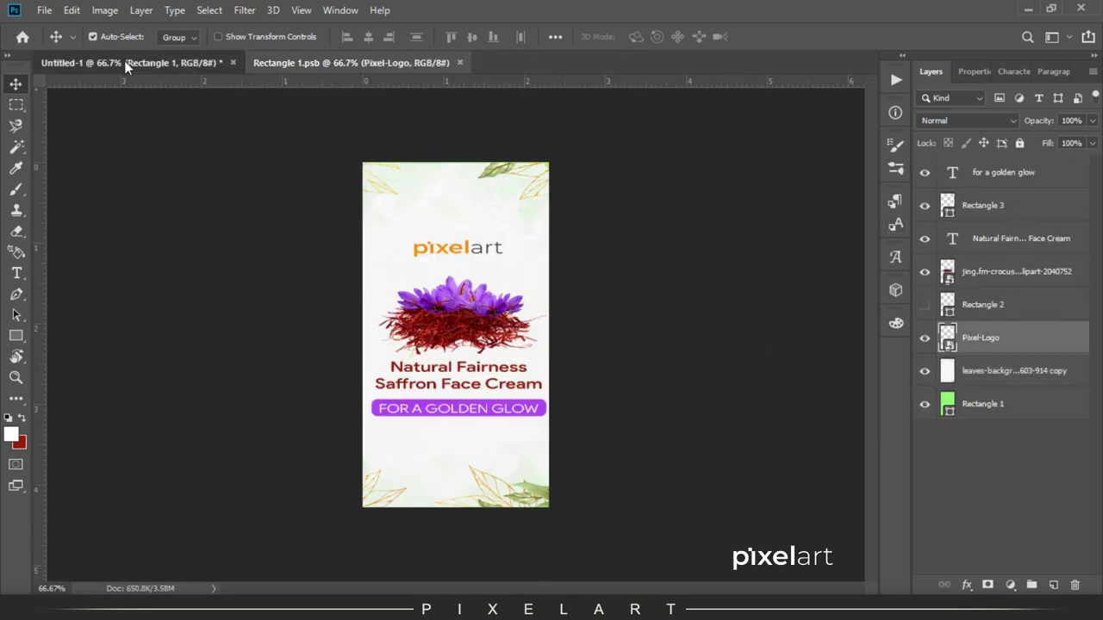
{"action": "left_click", "coordinate": [124, 62]}
{"action": "left_click", "coordinate": [361, 64]}
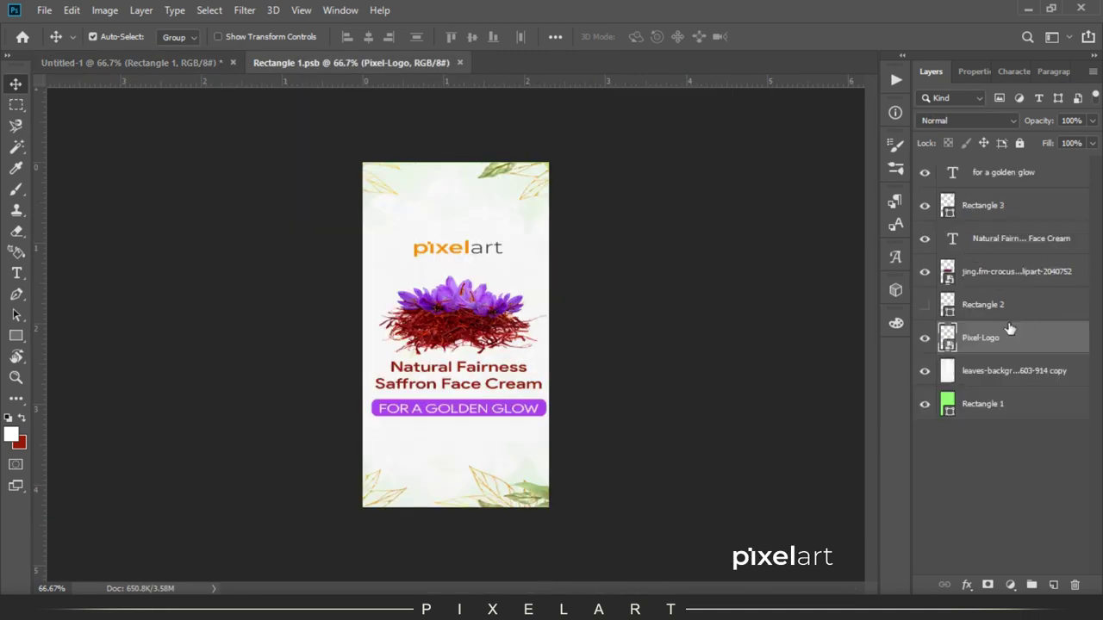
{"action": "key", "text": "ctrl+t"}
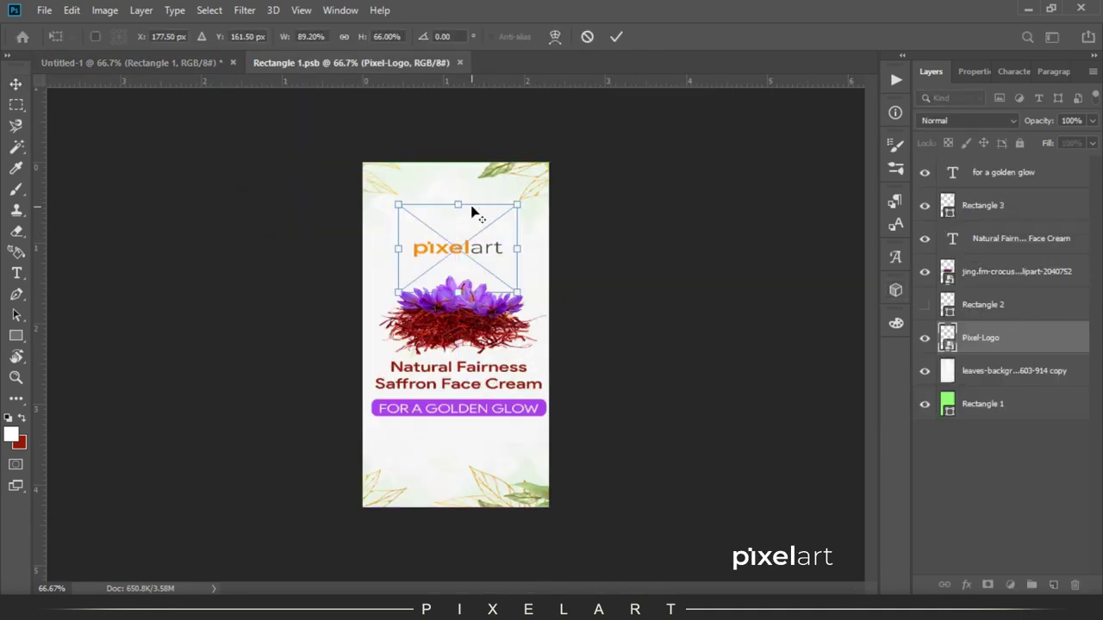
{"action": "left_click_drag", "start_coordinate": [458, 206], "coordinate": [458, 213]}
{"action": "key", "text": "Return"}
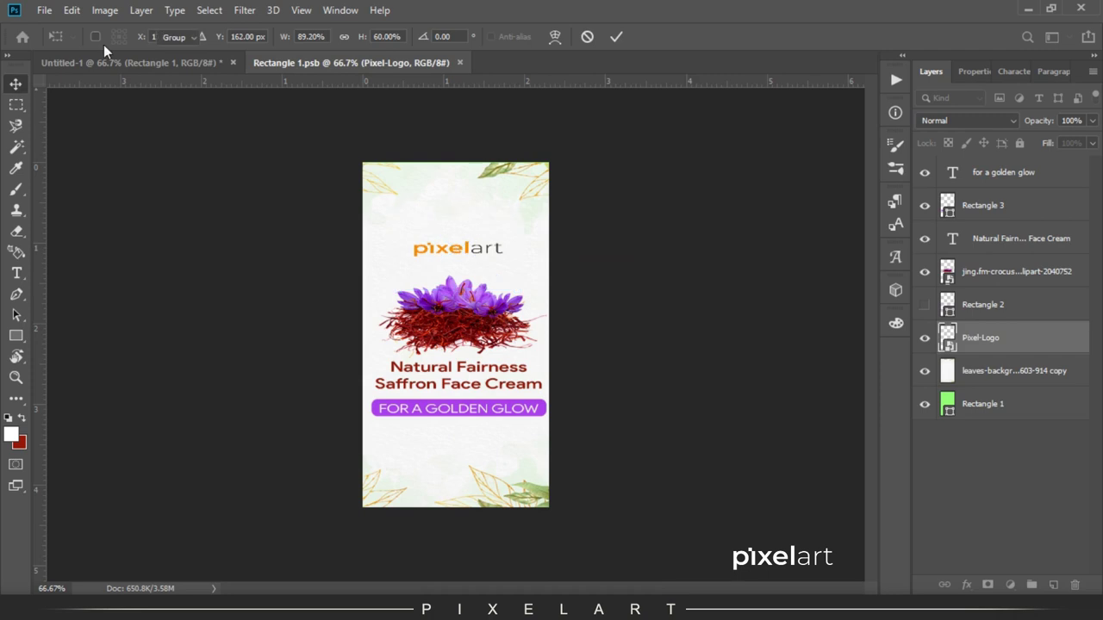
Save the label and check the resized logo on the tube mockup.
{"action": "left_click", "coordinate": [44, 9]}
{"action": "left_click", "coordinate": [35, 159]}
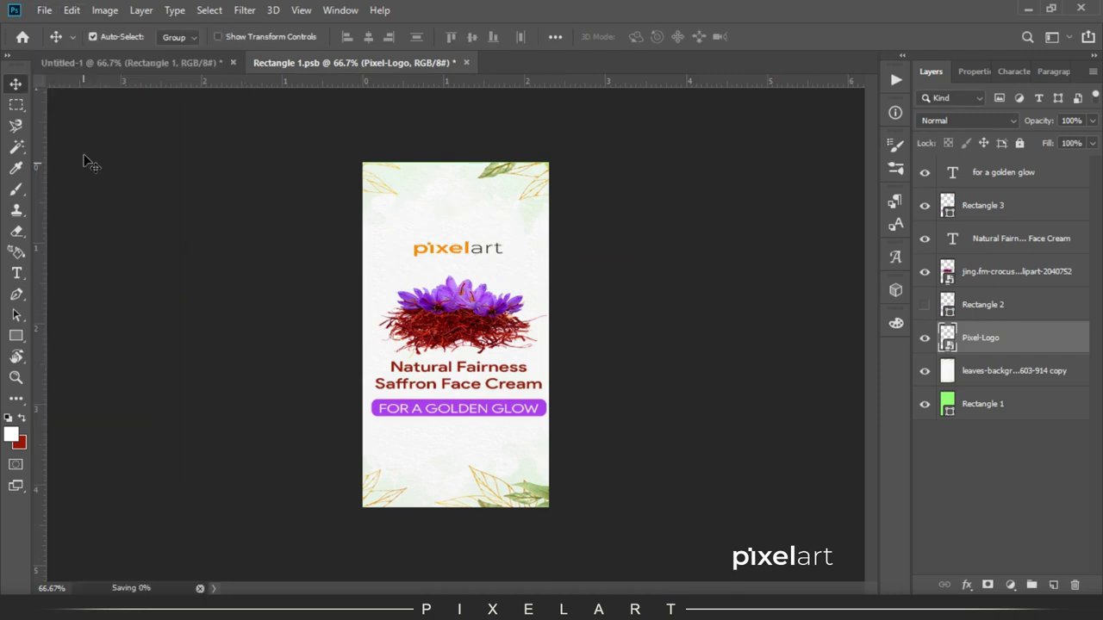
{"action": "left_click", "coordinate": [140, 64]}
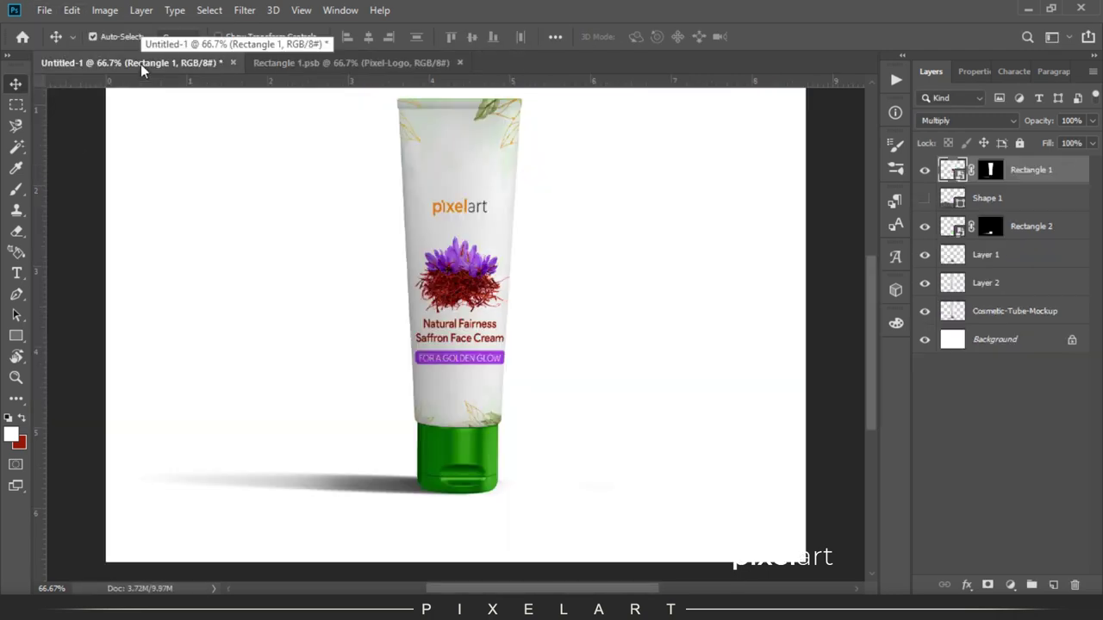
{"action": "left_click", "coordinate": [438, 63]}
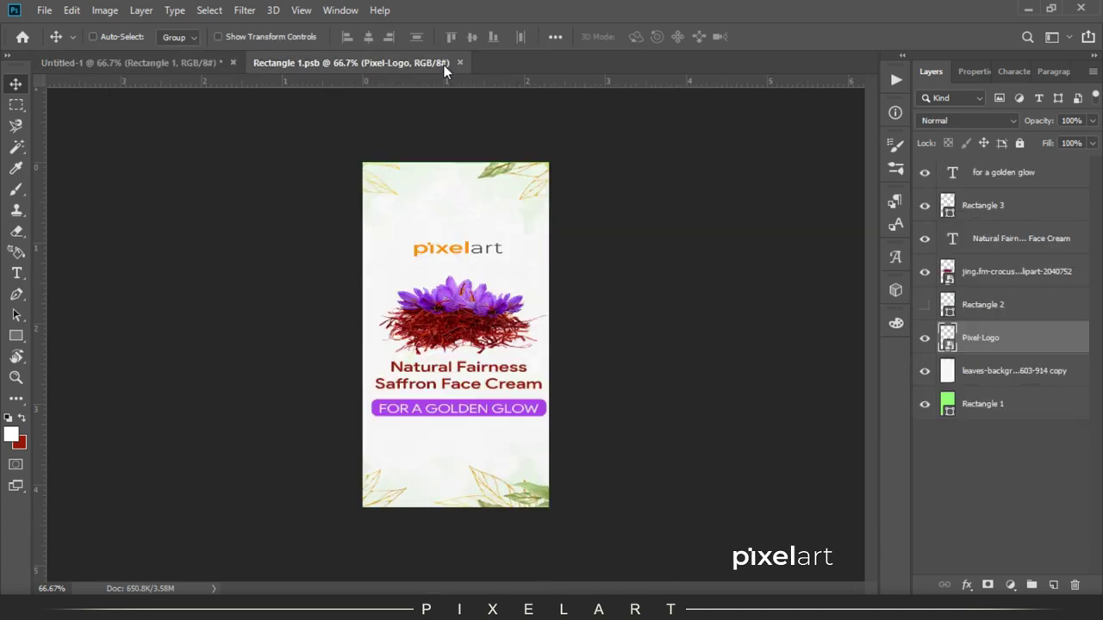
Enlarge and widen the pixelart logo, then start a Save As.
{"action": "key", "text": "ctrl+t"}
{"action": "left_click_drag", "start_coordinate": [530, 183], "coordinate": [562, 206]}
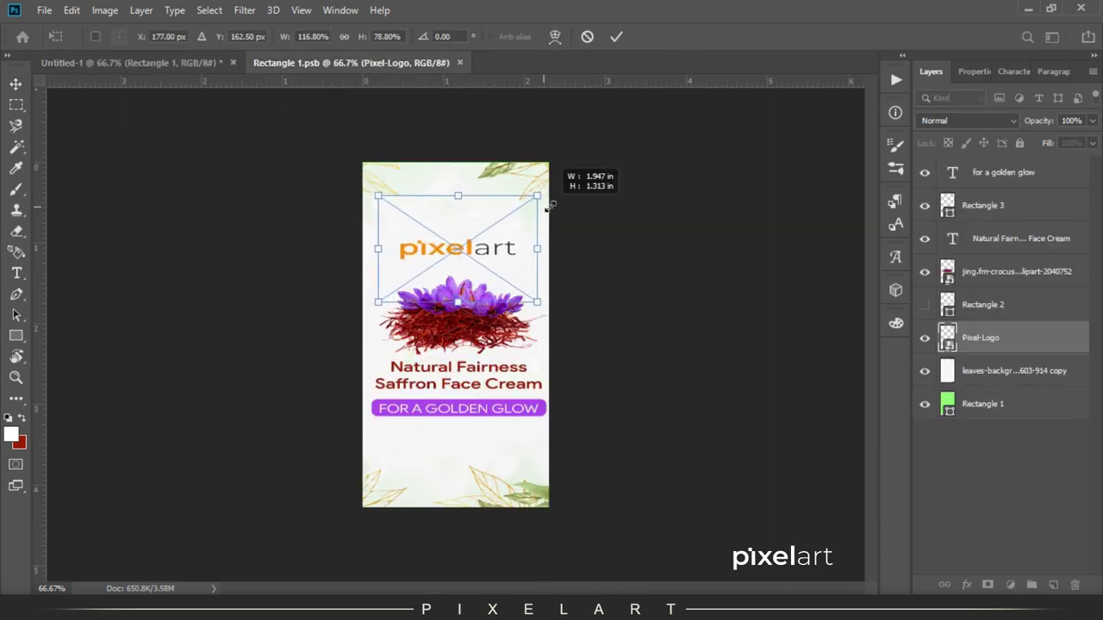
{"action": "key", "text": "Return"}
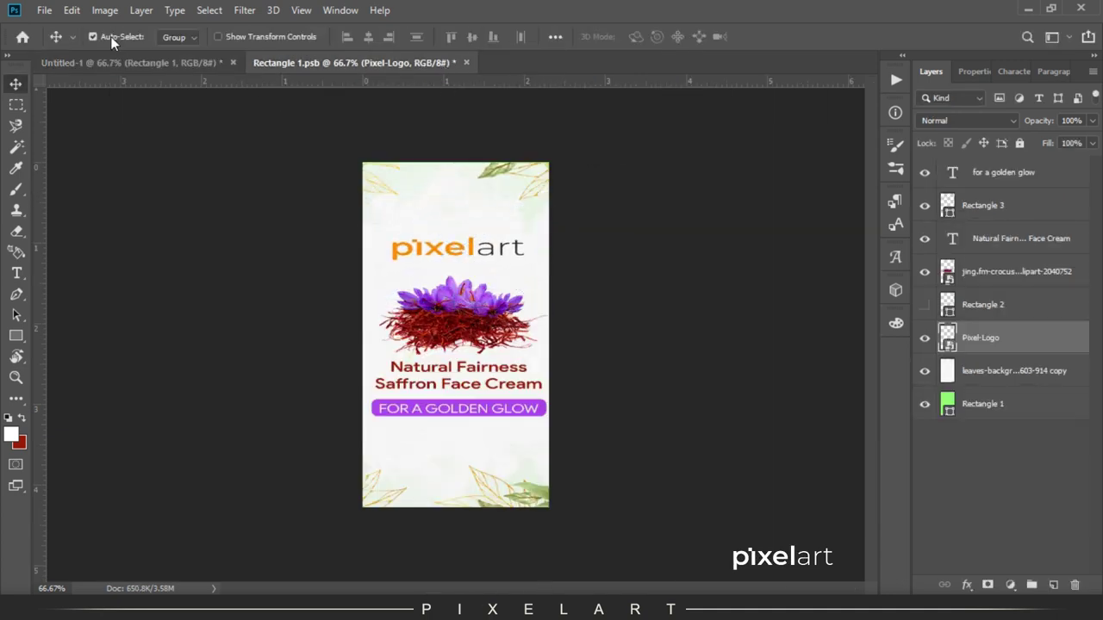
{"action": "left_click", "coordinate": [44, 11]}
{"action": "left_click", "coordinate": [82, 172]}
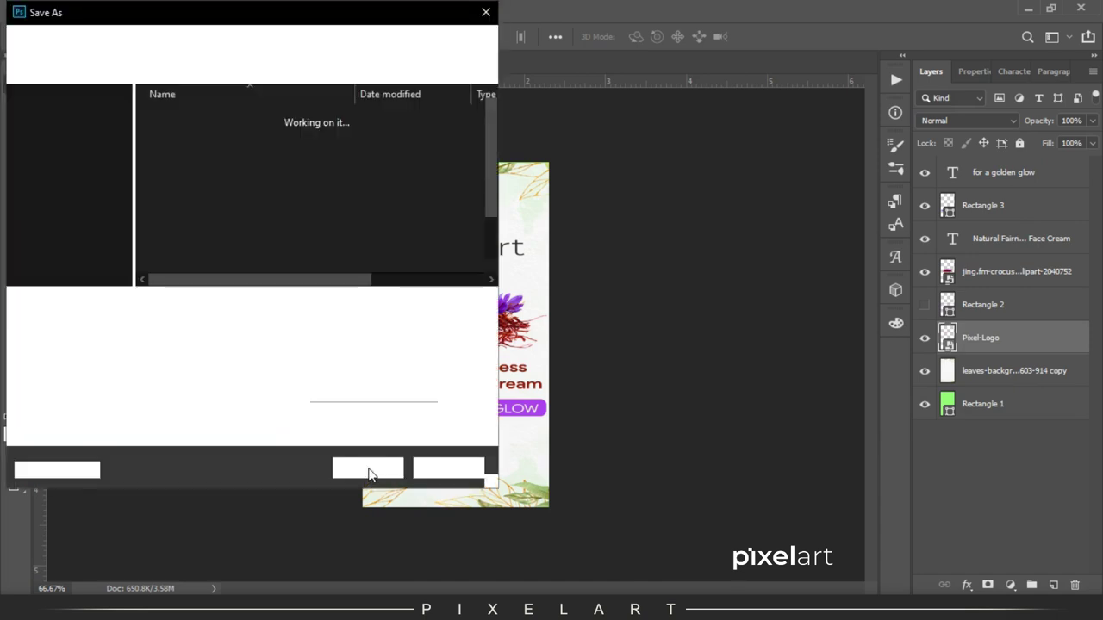
Cancel Save As, save the label normally, and review the bigger logo on the mockup.
{"action": "left_click", "coordinate": [456, 470]}
{"action": "left_click", "coordinate": [43, 10]}
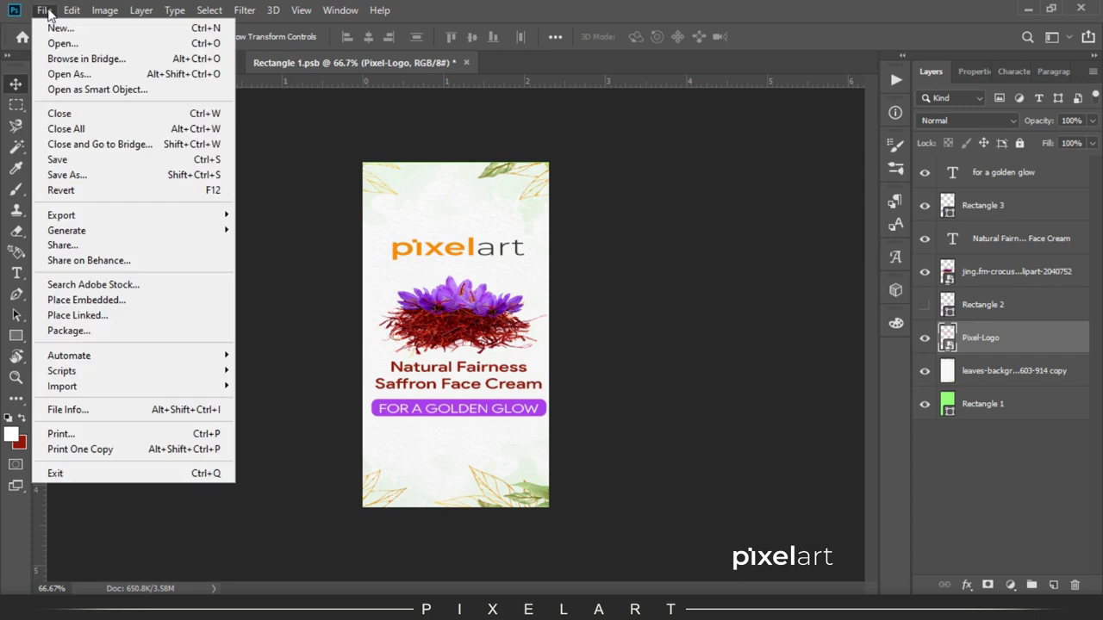
{"action": "left_click", "coordinate": [80, 159]}
{"action": "left_click", "coordinate": [135, 62]}
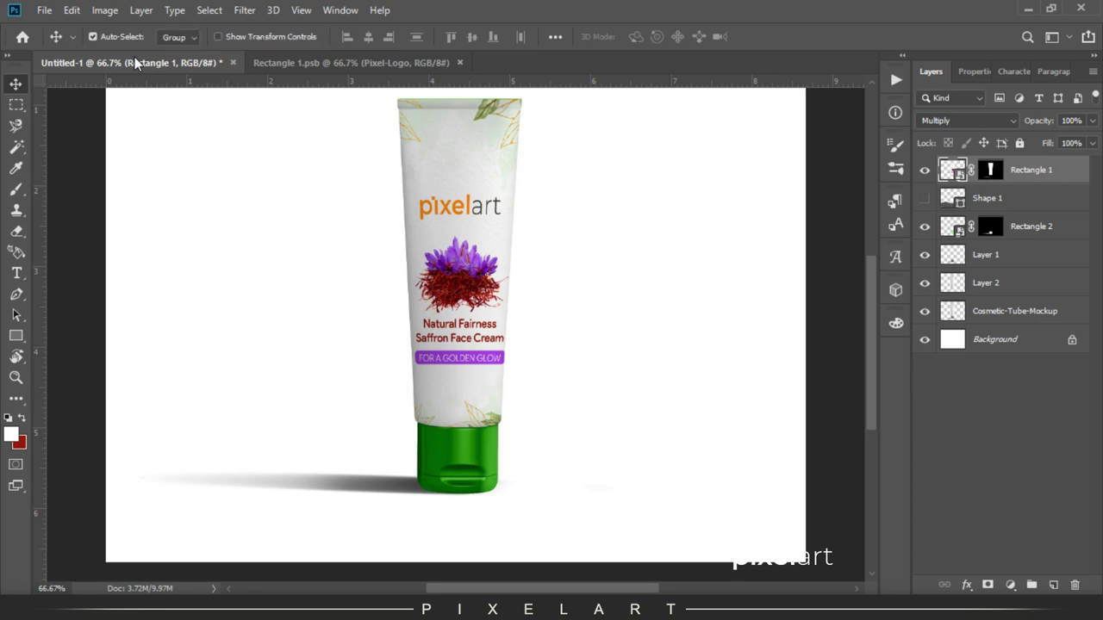
{"action": "left_click", "coordinate": [366, 62]}
Reshape the pixelart logo to about 122% width and 82% height, then save.
{"action": "key", "text": "ctrl+t"}
{"action": "left_click_drag", "start_coordinate": [545, 208], "coordinate": [532, 192]}
{"action": "key", "text": "Return"}
{"action": "left_click", "coordinate": [44, 9]}
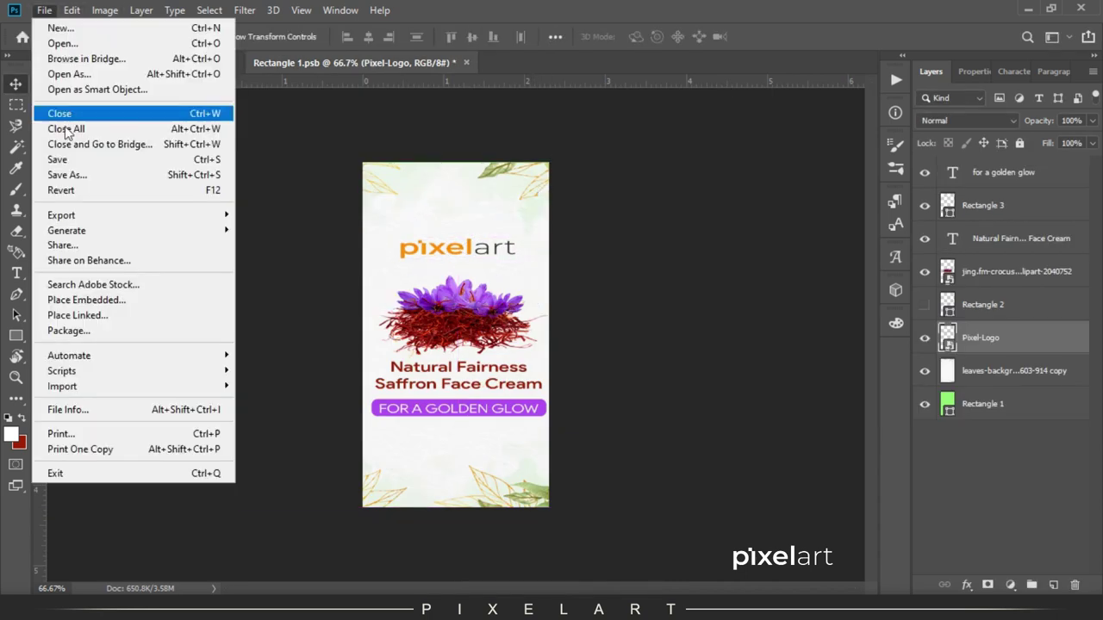
{"action": "left_click", "coordinate": [78, 159]}
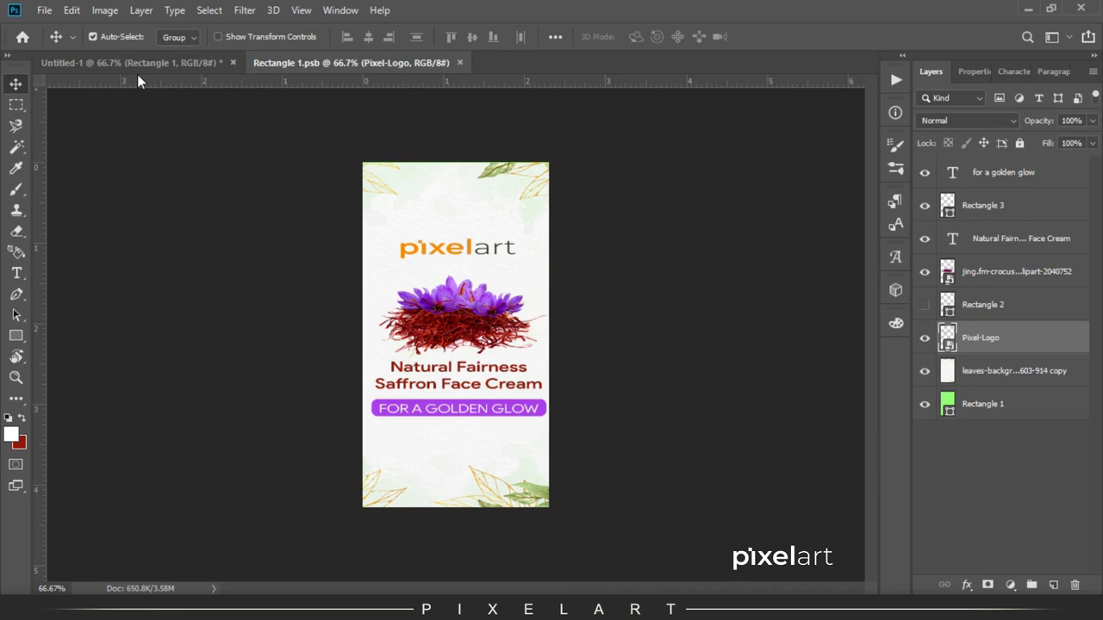
Add a solid dark grey 'COSMETICS' text line below the logo.
{"action": "key", "text": "ctrl+plus"}
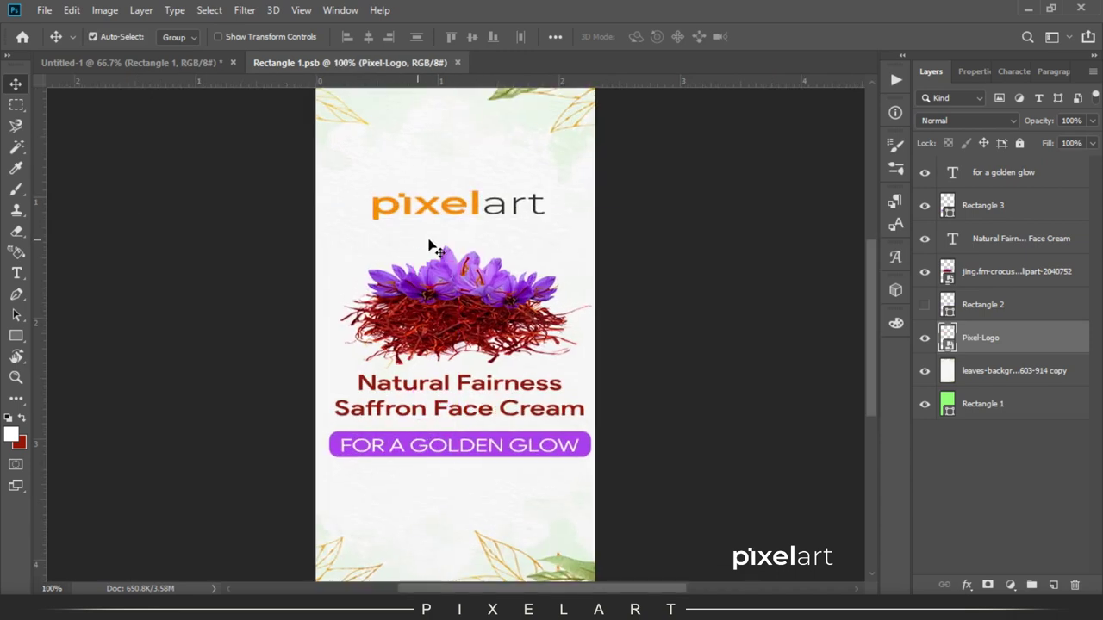
{"action": "key", "text": "t"}
{"action": "left_click", "coordinate": [416, 230]}
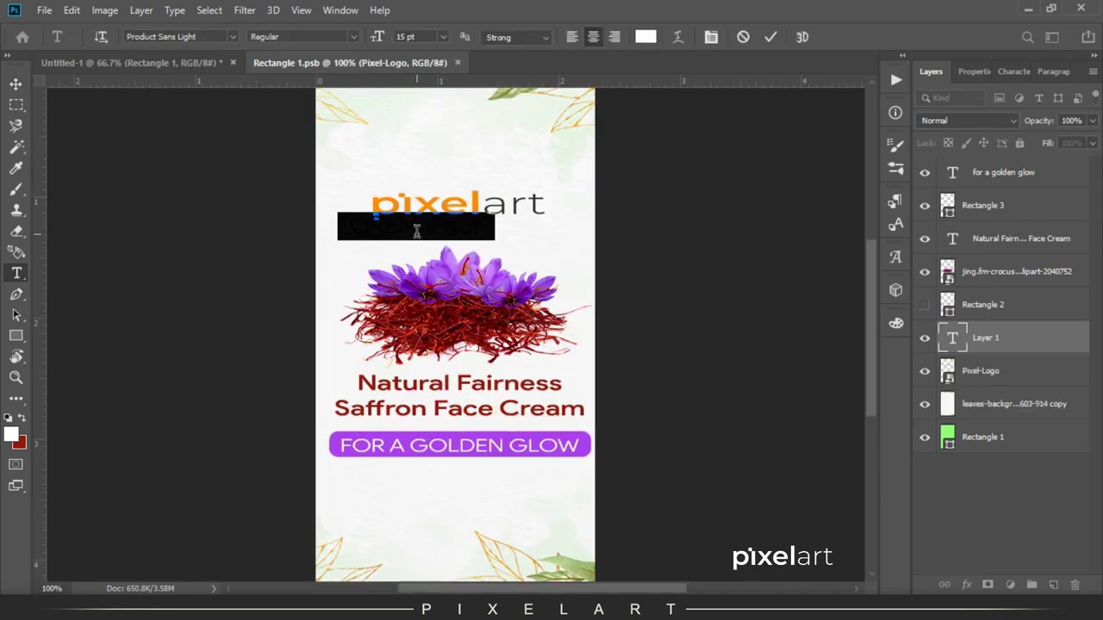
{"action": "key", "text": "BackSpace"}
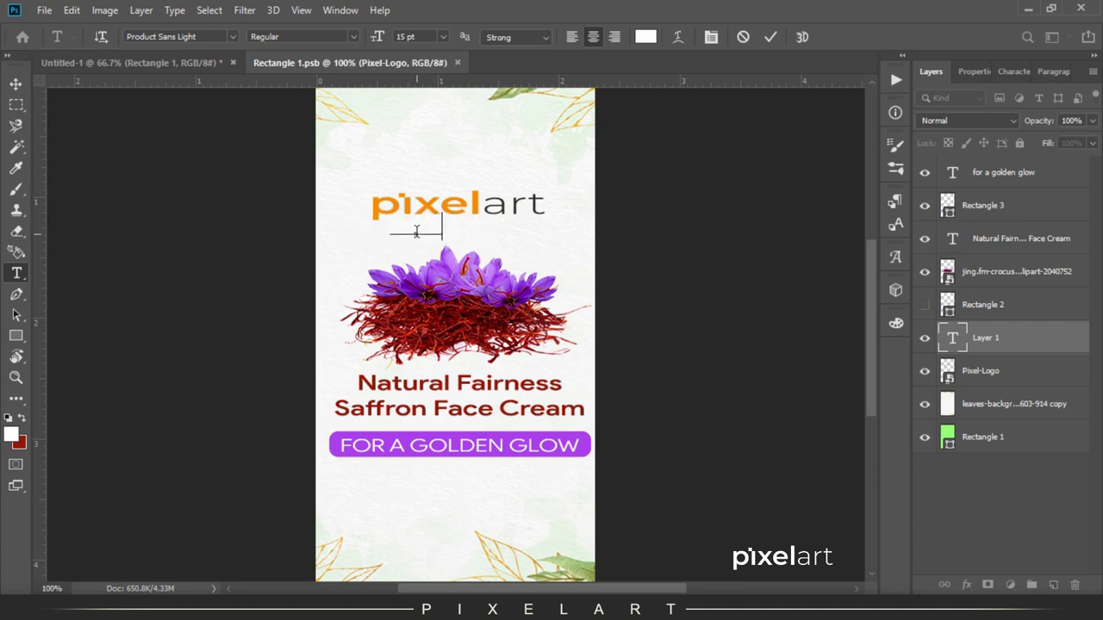
{"action": "type", "text": "COSMETICS"}
{"action": "key", "text": "ctrl+a"}
{"action": "left_click", "coordinate": [16, 84]}
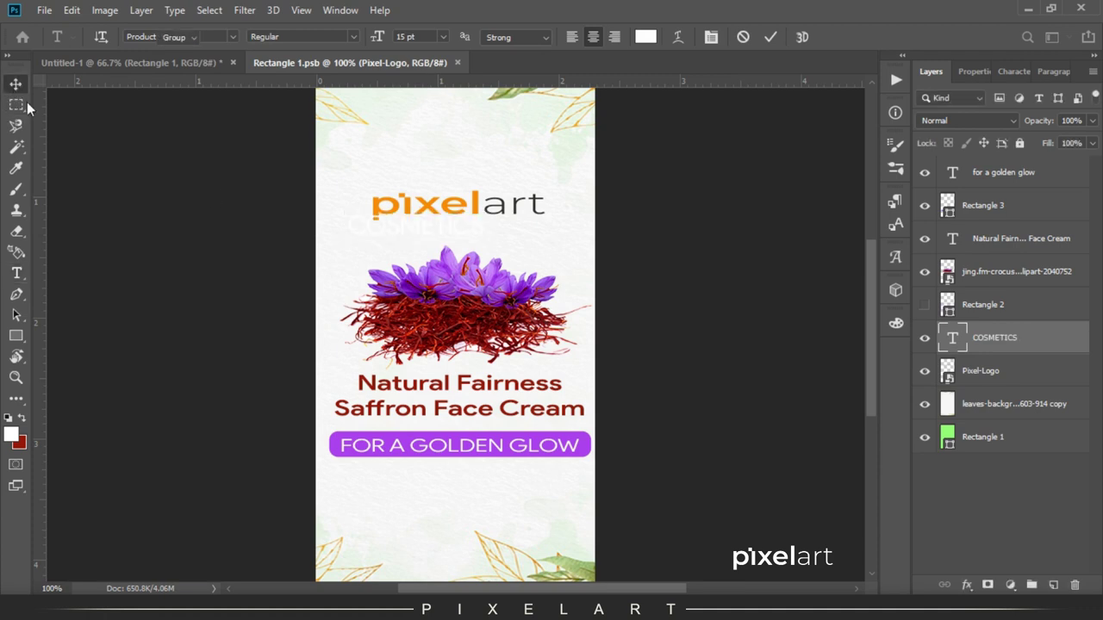
{"action": "left_click", "coordinate": [15, 168]}
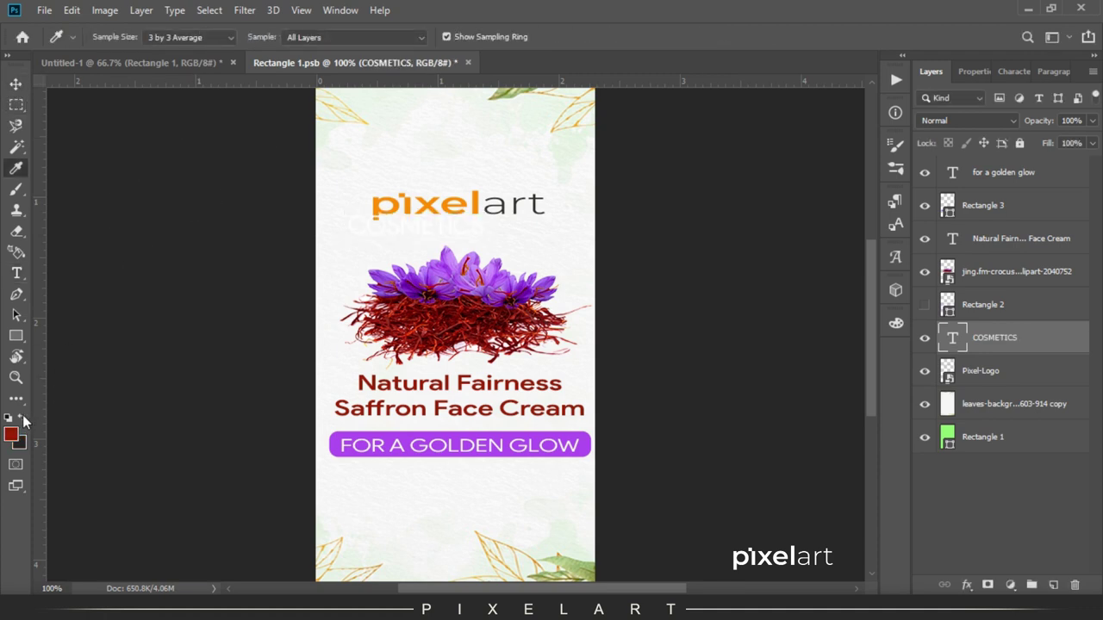
{"action": "key", "text": "v"}
{"action": "key", "text": "ctrl"}
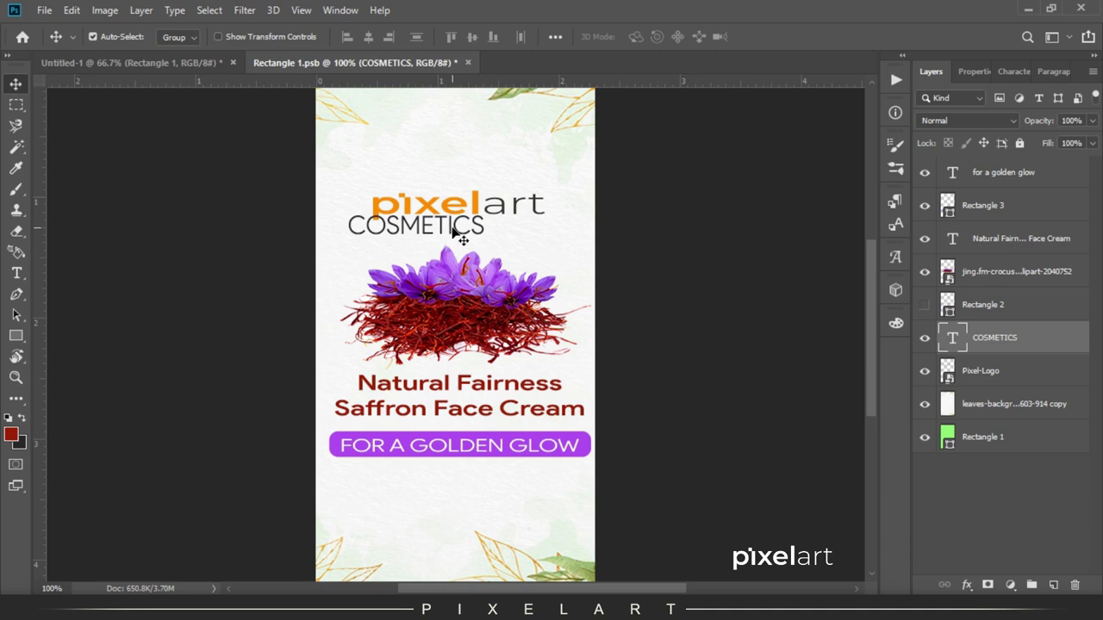
Scale COSMETICS to about 45% just beneath the logo's 'art' and save the label.
{"action": "key", "text": "ctrl+t"}
{"action": "mouse_move", "coordinate": [485, 235]}
{"action": "left_mouse_down"}
{"action": "mouse_move", "coordinate": [410, 224]}
{"action": "mouse_move", "coordinate": [521, 228]}
{"action": "mouse_move", "coordinate": [499, 227]}
{"action": "left_mouse_up"}
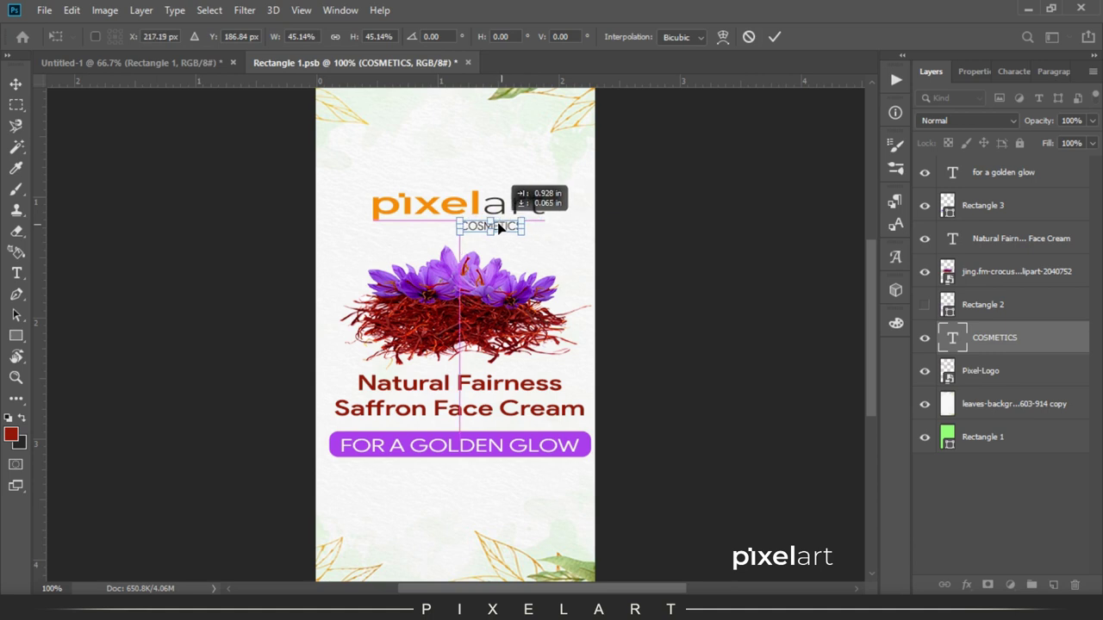
{"action": "key", "text": "Return"}
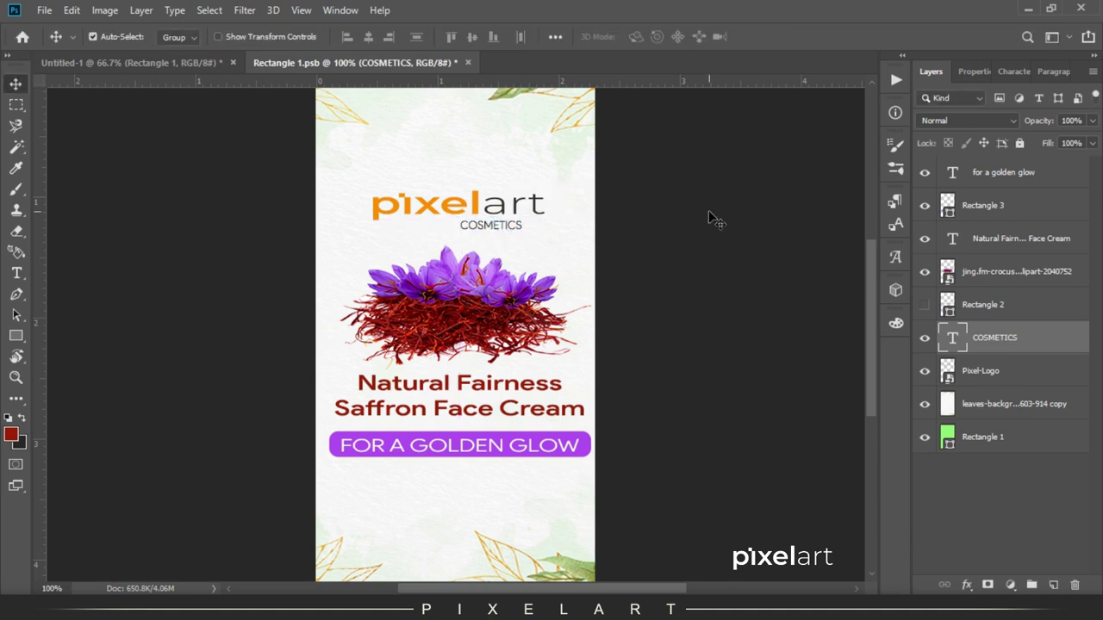
{"action": "left_click", "coordinate": [43, 11]}
{"action": "left_click", "coordinate": [115, 155]}
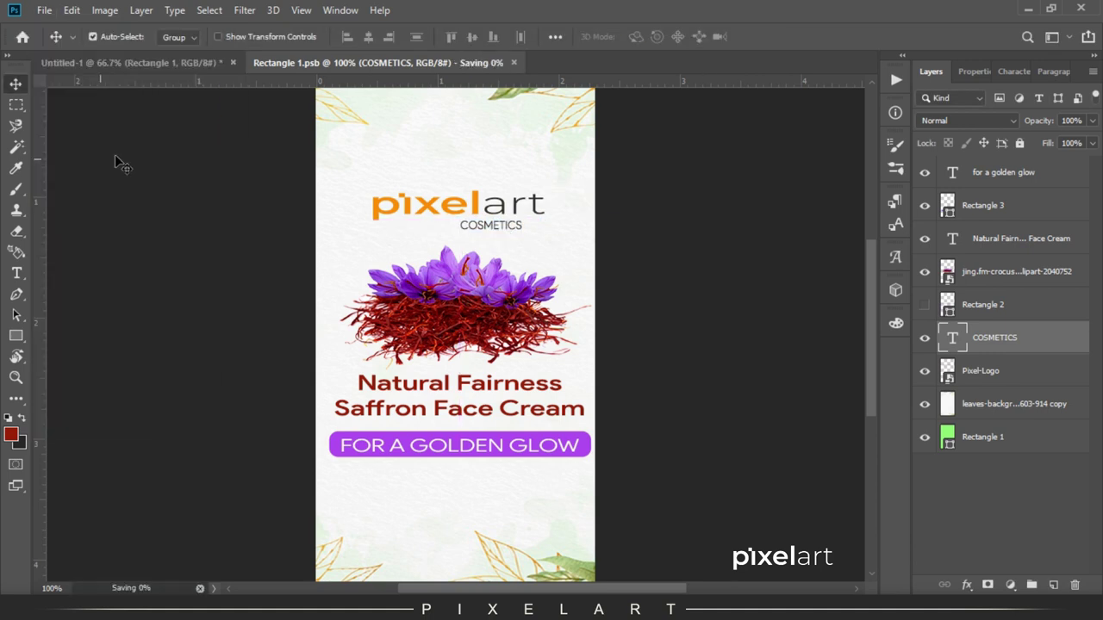
Stretch the COSMETICS subtitle wider so it spans beneath 'art'.
{"action": "left_click", "coordinate": [180, 63]}
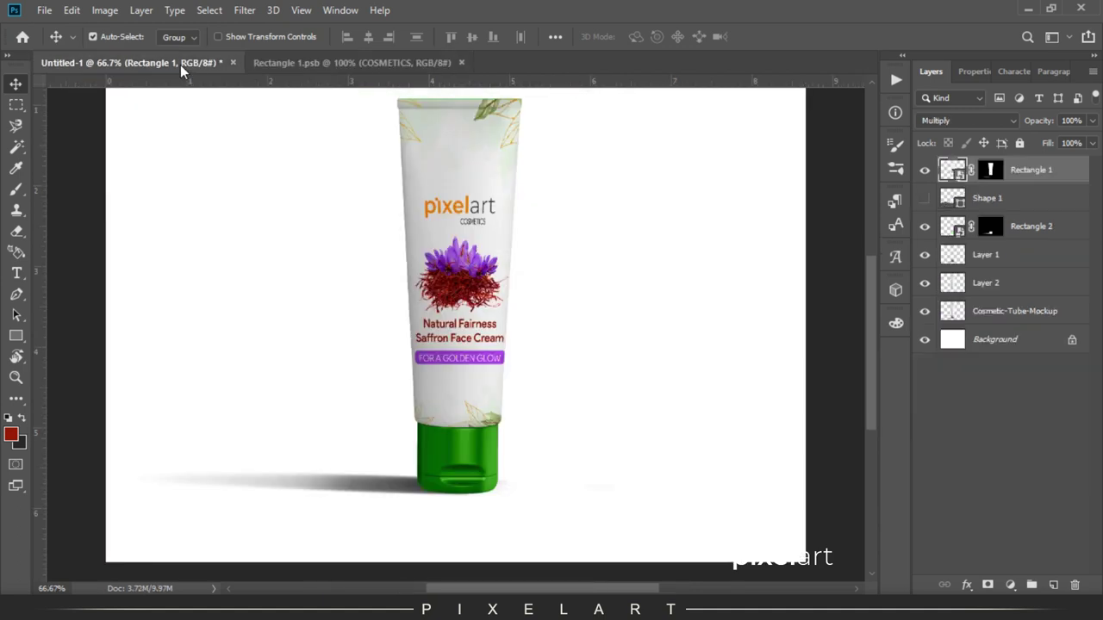
{"action": "left_click", "coordinate": [379, 63]}
{"action": "key", "text": "ctrl+t"}
{"action": "left_click_drag", "start_coordinate": [526, 229], "coordinate": [534, 228]}
{"action": "key", "text": "Return"}
Save the label and review the wider subtitle on the tube mockup.
{"action": "left_click", "coordinate": [43, 10]}
{"action": "left_click", "coordinate": [52, 155]}
{"action": "left_click", "coordinate": [97, 64]}
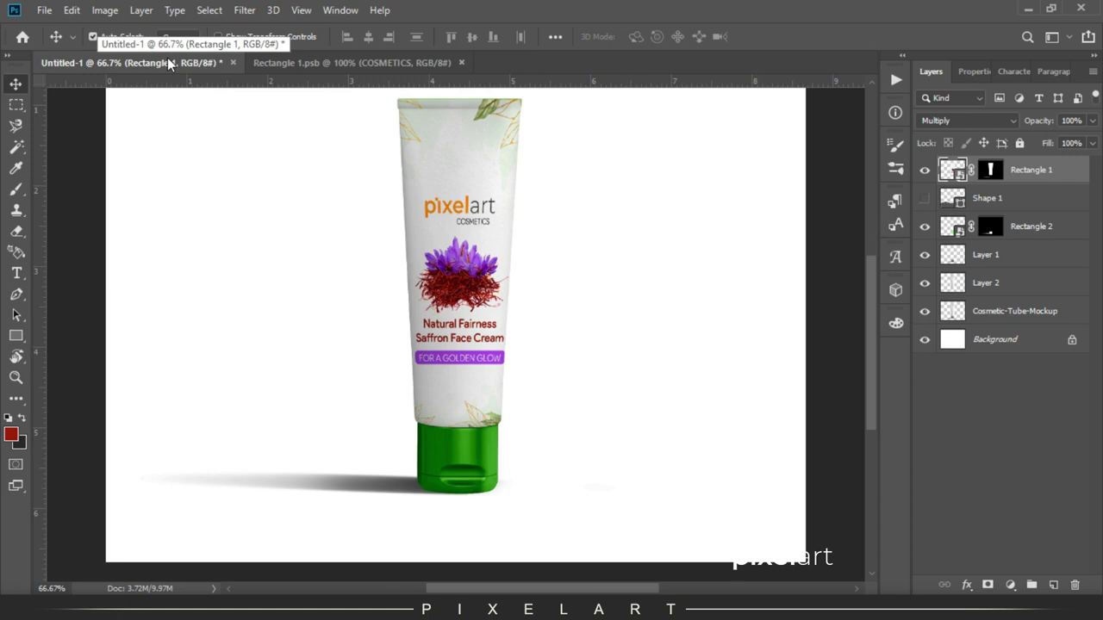
{"action": "left_click", "coordinate": [284, 64]}
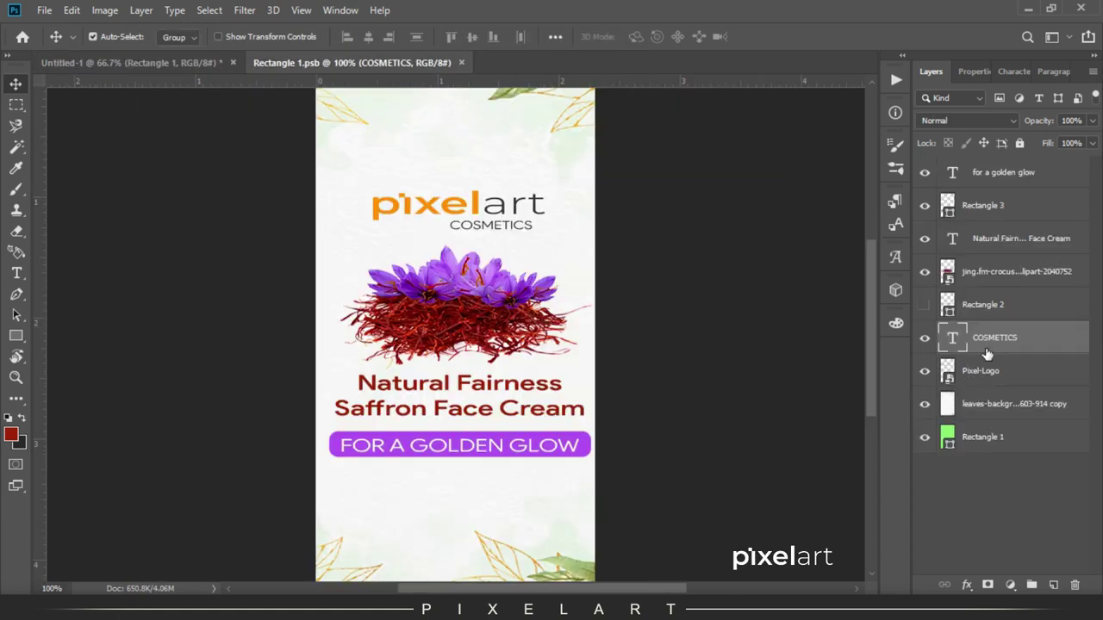
Shrink the purple FOR A GOLDEN GLOW button and its text slightly, nudging it right.
{"action": "left_click", "coordinate": [984, 210]}
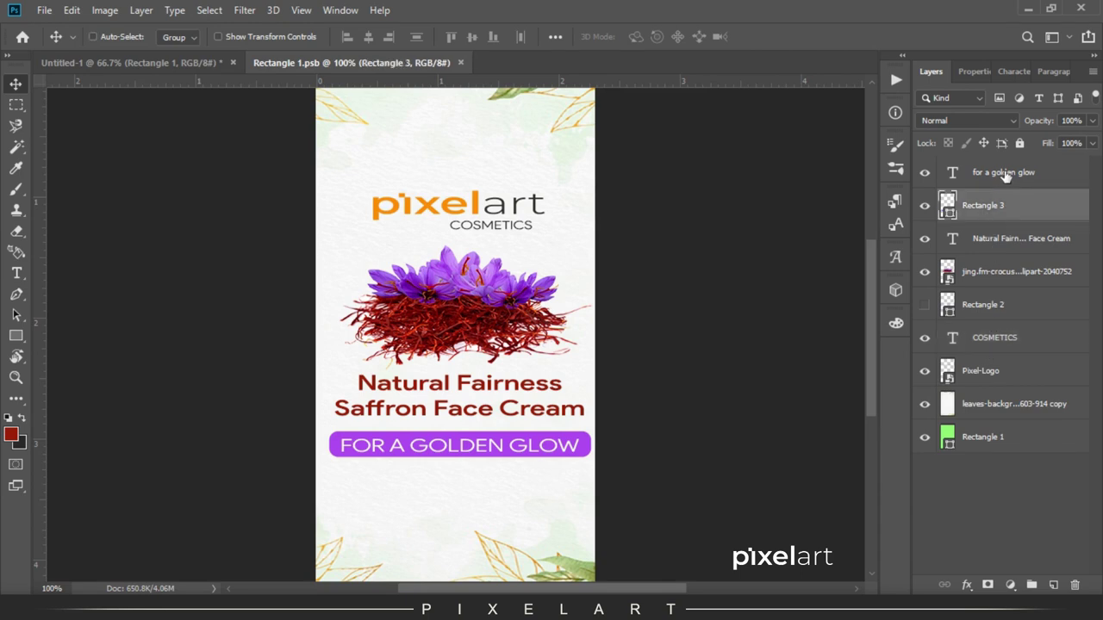
{"action": "left_click", "coordinate": [1006, 174], "text": "ctrl"}
{"action": "key", "text": "ctrl+t"}
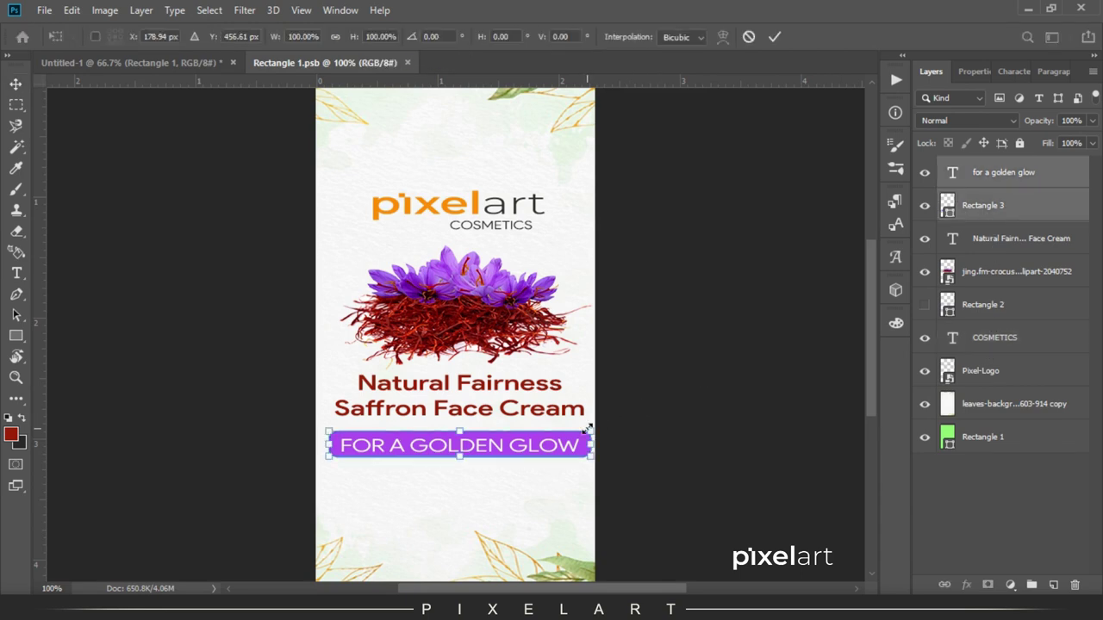
{"action": "left_click_drag", "start_coordinate": [590, 429], "coordinate": [572, 429]}
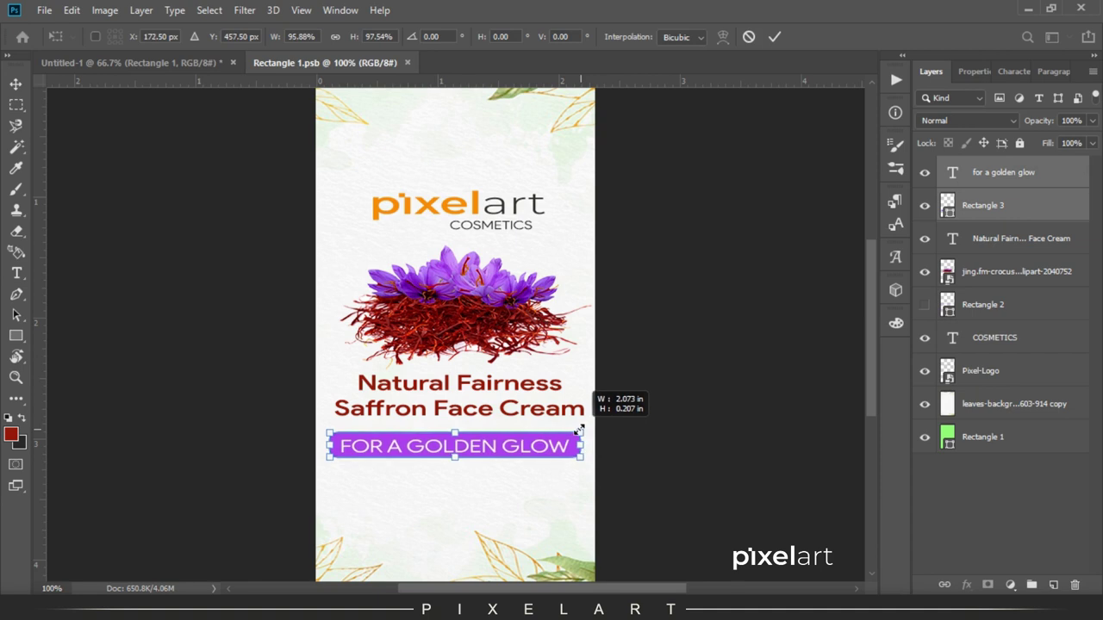
{"action": "key", "text": "Return"}
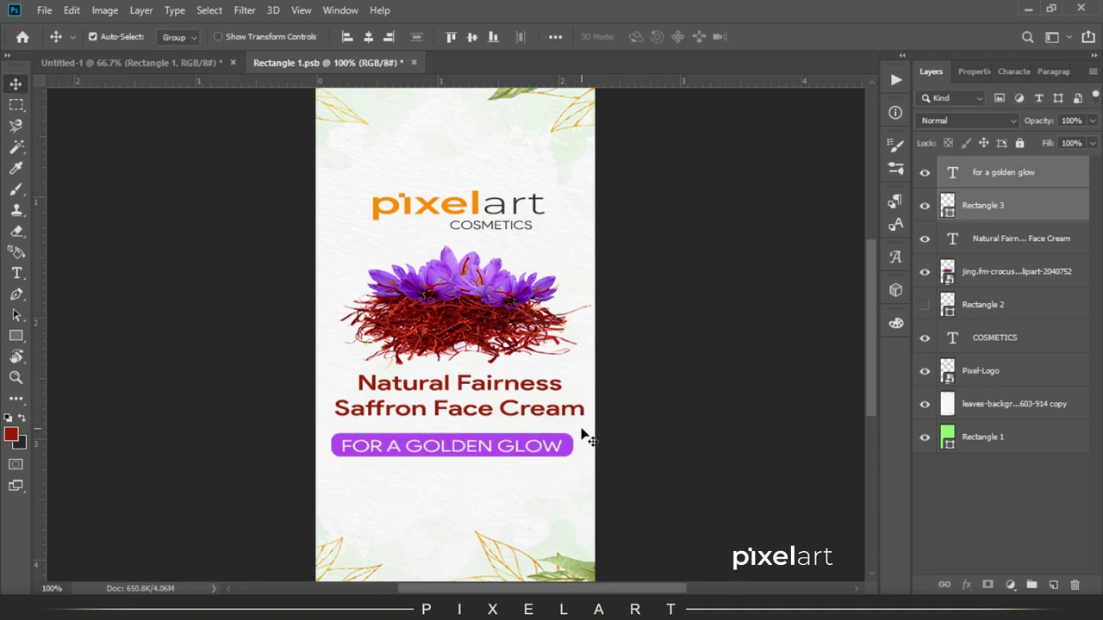
{"action": "key", "text": "Right"}
{"action": "key", "text": "Right"}
{"action": "key", "text": "Right"}
Scale the Natural Fairness headline and tagline to about 94% and recentre the tagline.
{"action": "left_click", "coordinate": [995, 243], "text": "shift"}
{"action": "key", "text": "ctrl+t"}
{"action": "left_click_drag", "start_coordinate": [586, 376], "coordinate": [576, 371]}
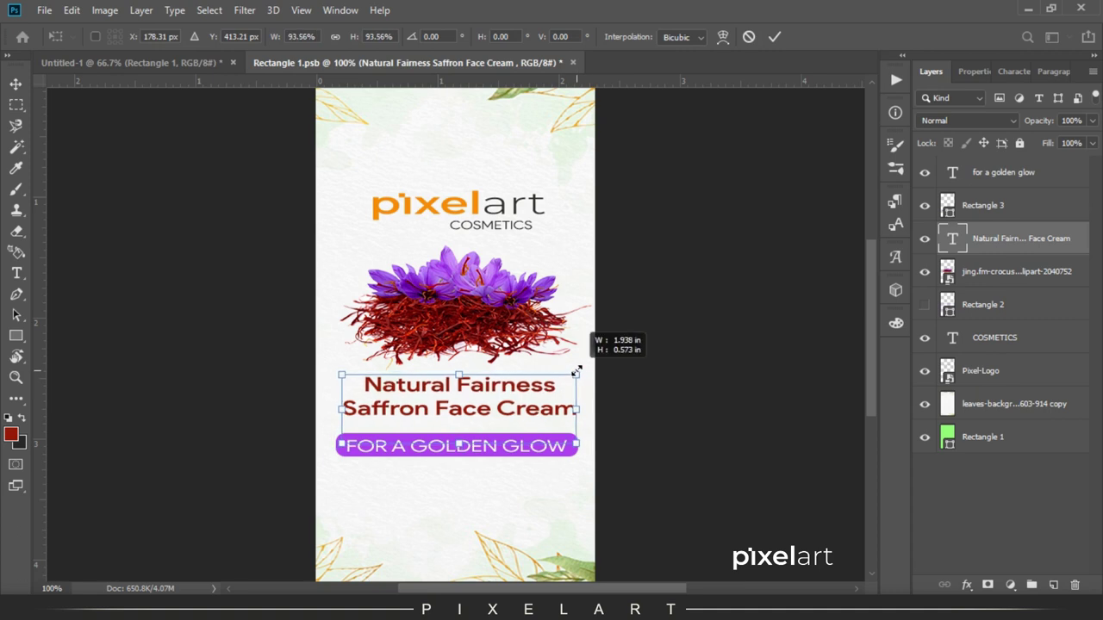
{"action": "key", "text": "Return"}
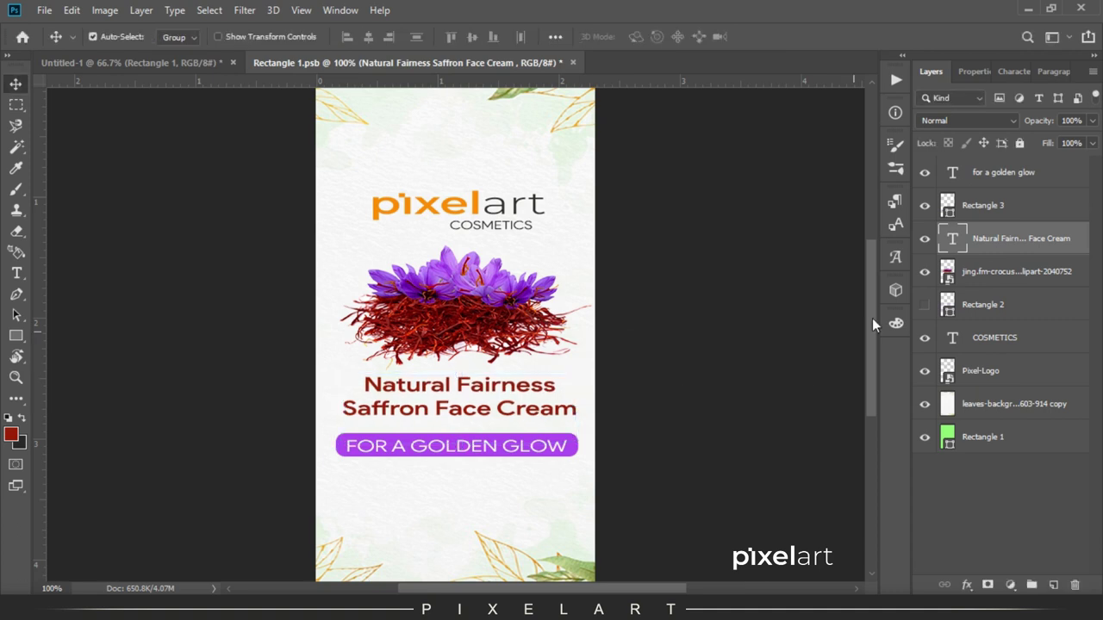
{"action": "left_click", "coordinate": [1017, 172], "text": "shift"}
{"action": "key", "text": "Right"}
{"action": "key", "text": "Right"}
{"action": "key", "text": "Right"}
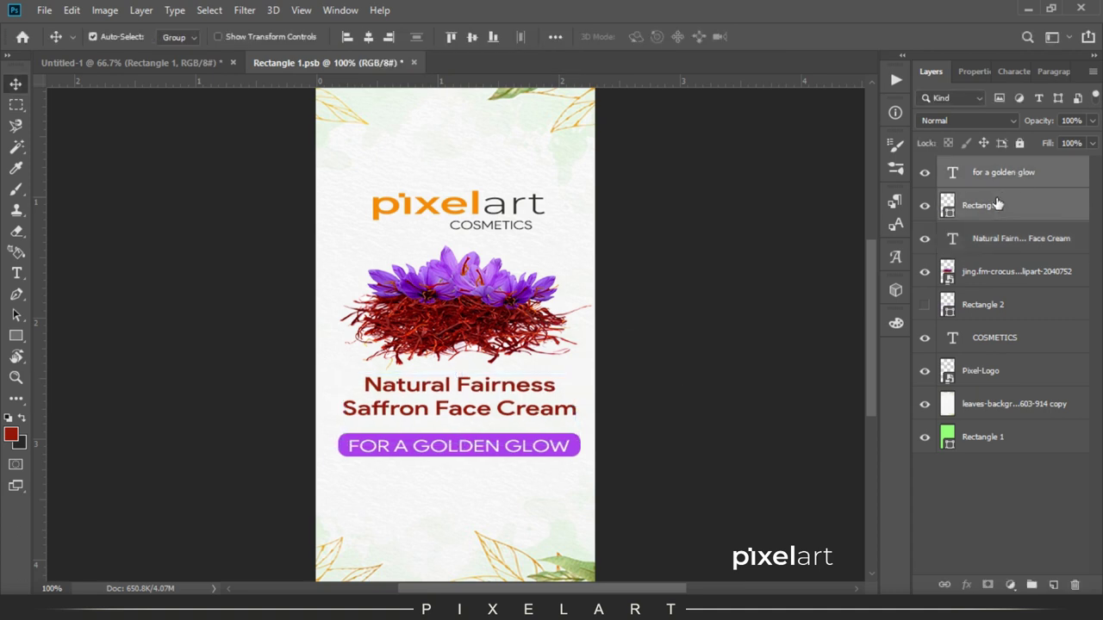
{"action": "left_click", "coordinate": [44, 10]}
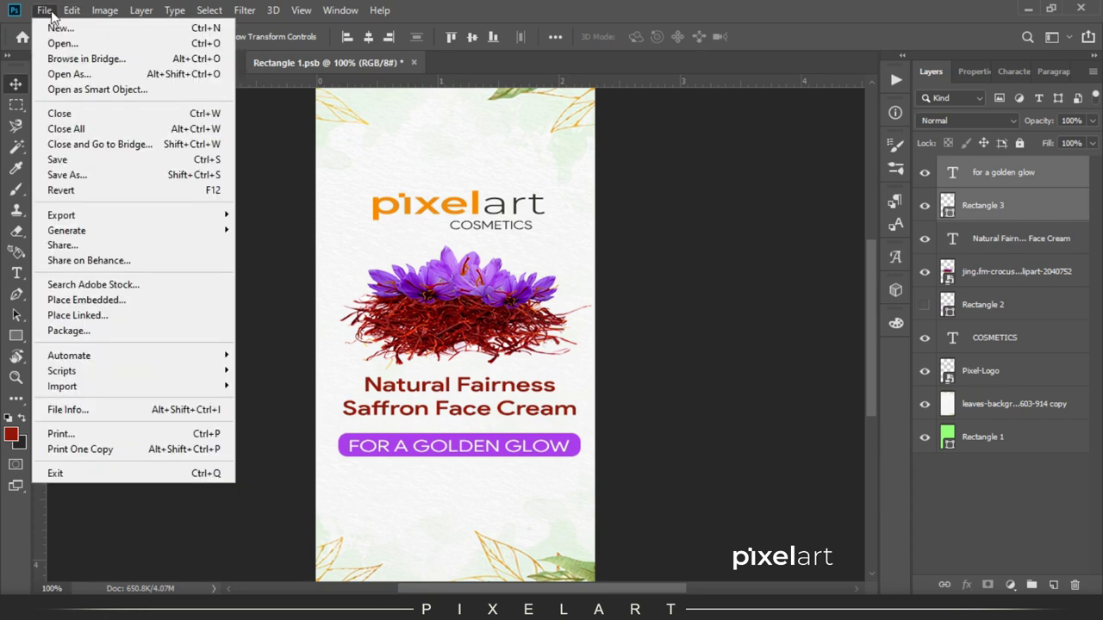
Save the label and preview it on the Untitled-1 tube mockup.
{"action": "left_click", "coordinate": [95, 159]}
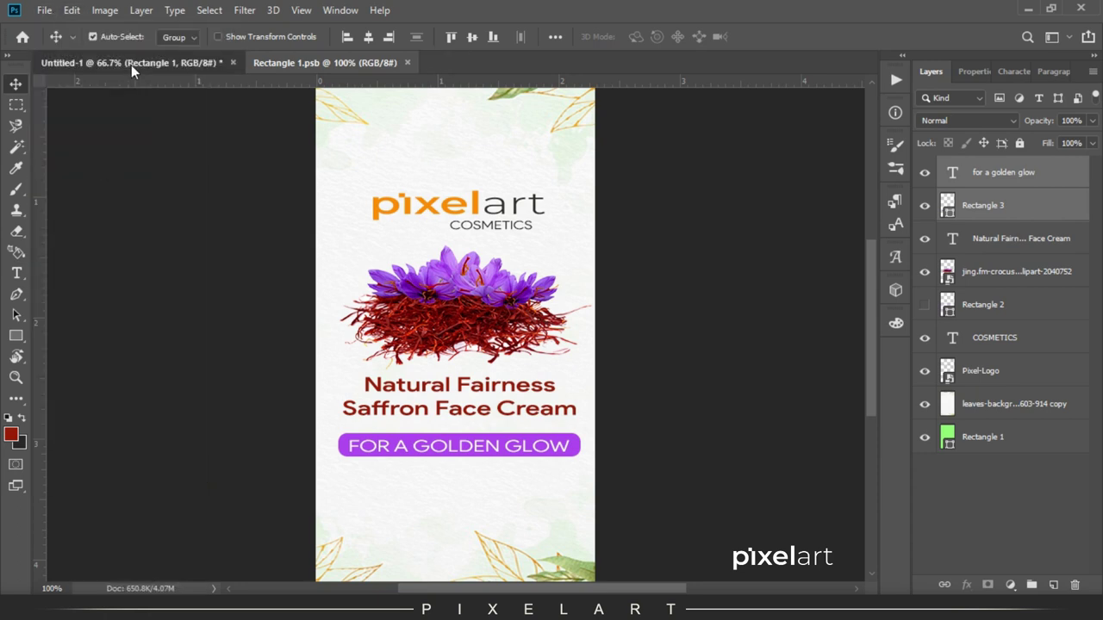
{"action": "left_click", "coordinate": [131, 65]}
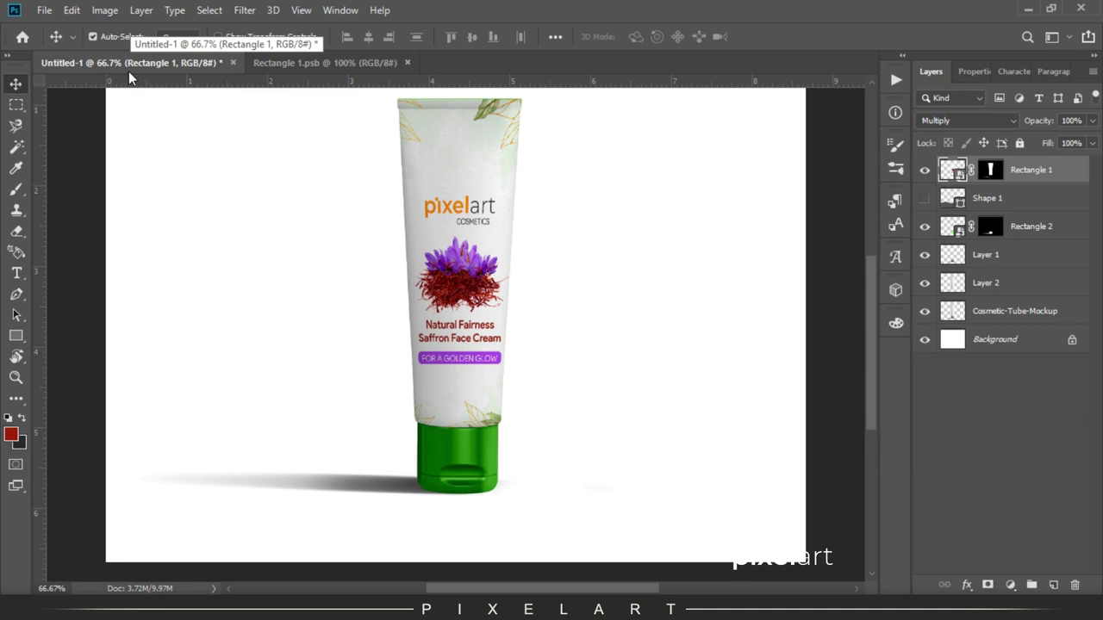
{"action": "left_click", "coordinate": [372, 80]}
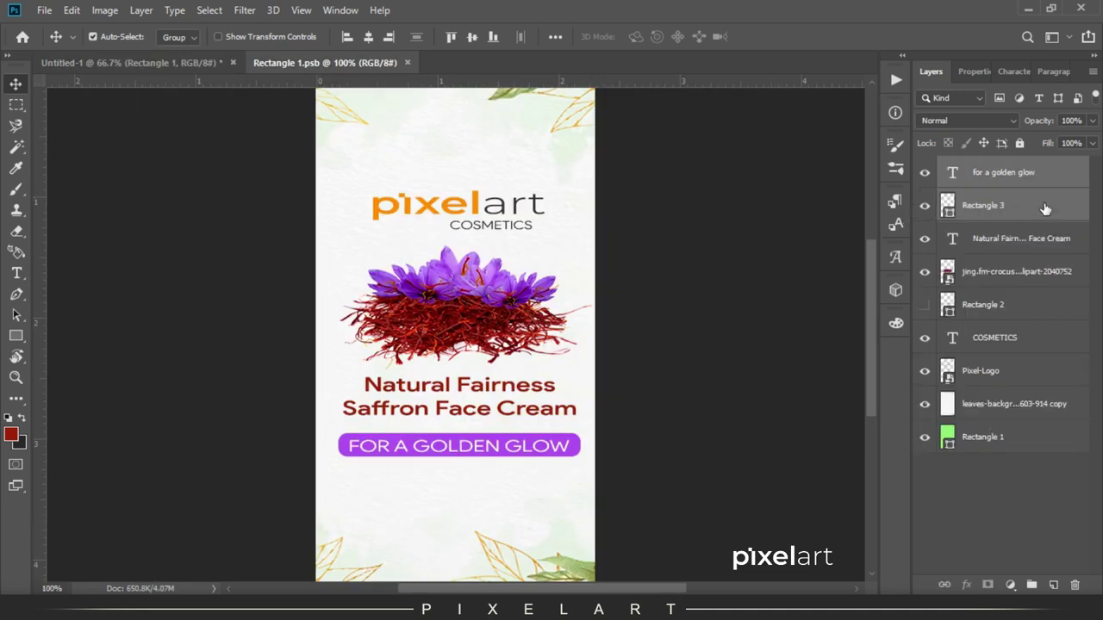
Run Free Transform on the Pixel-Logo layer, resave Rectangle 1.psb, and check the updated tube mockup.
{"action": "left_click", "coordinate": [984, 369]}
{"action": "key", "text": "ctrl+t"}
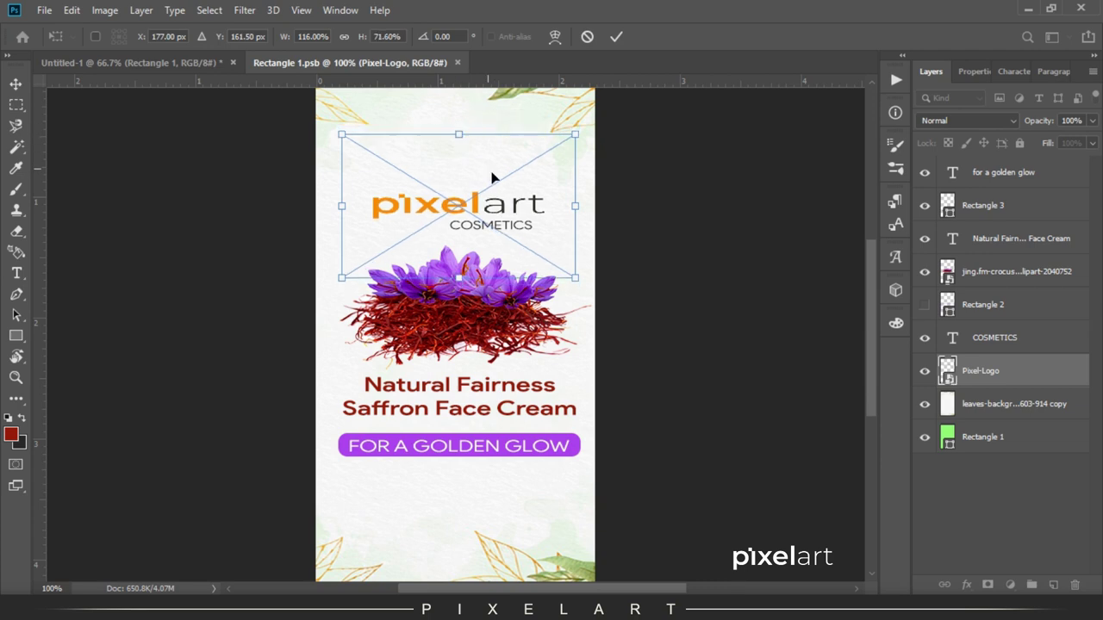
{"action": "key", "text": "Return"}
{"action": "left_click", "coordinate": [43, 10]}
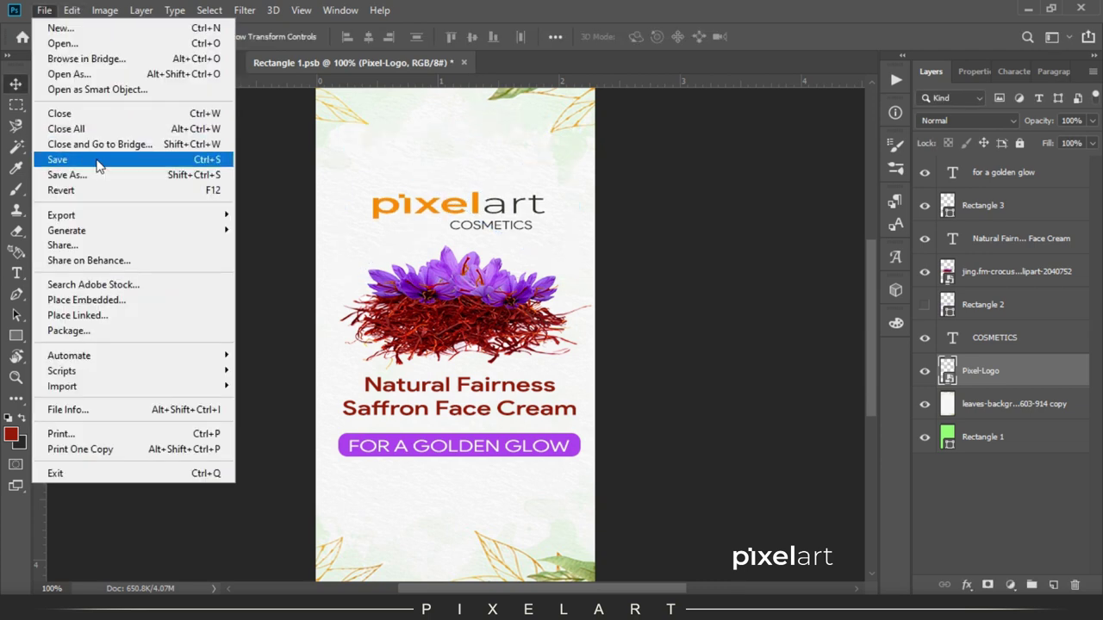
{"action": "left_click", "coordinate": [51, 157]}
{"action": "left_click", "coordinate": [121, 64]}
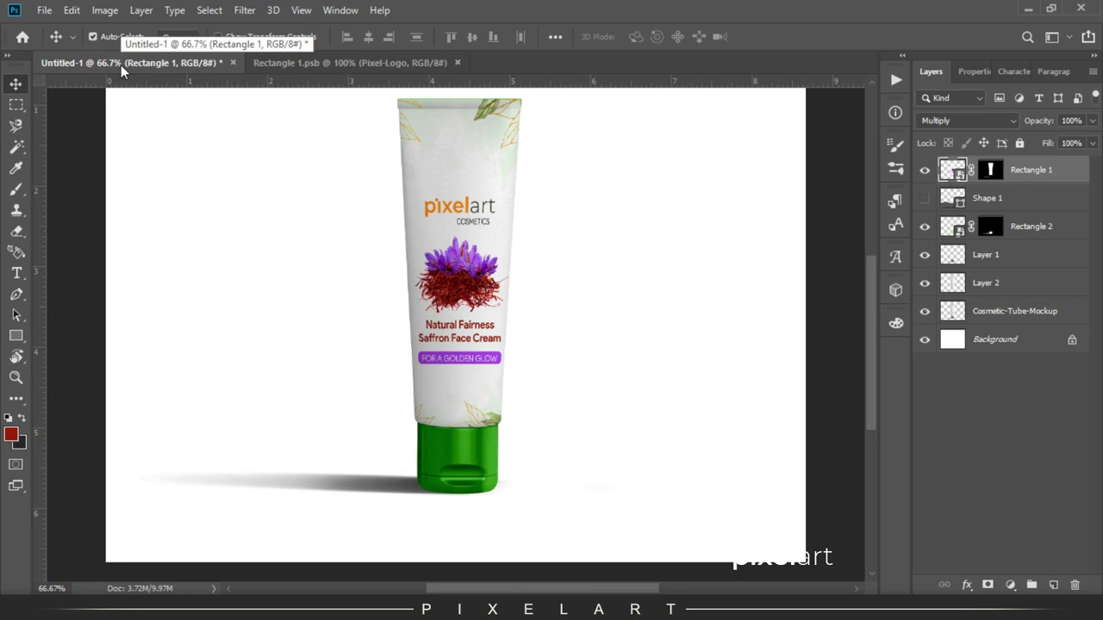
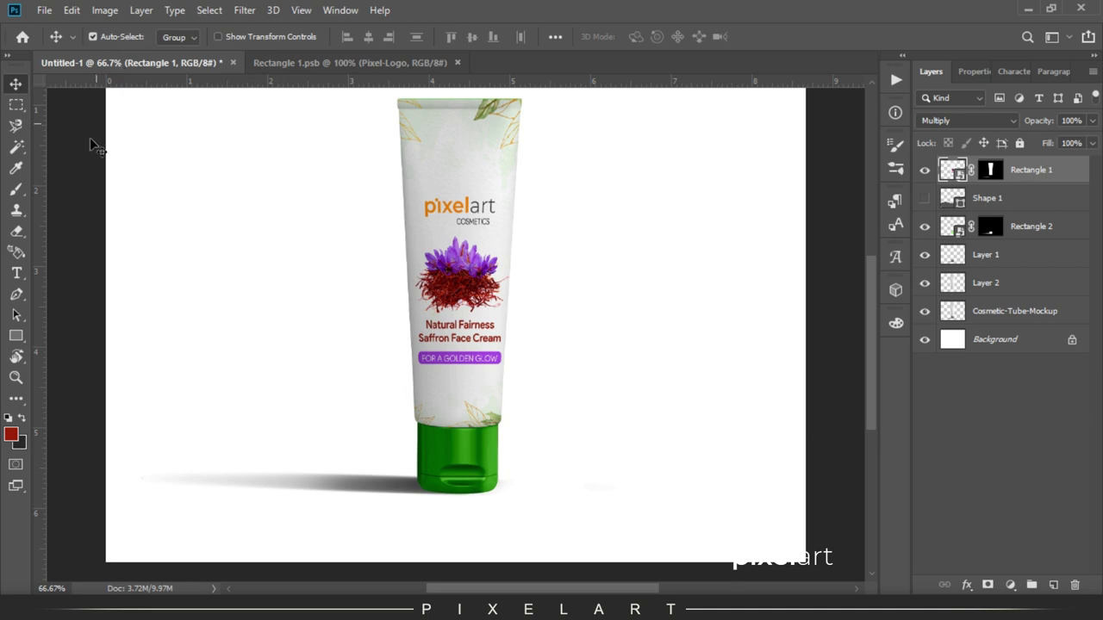
Sample the pixelart logo's orange as the background colour, keeping black as foreground.
{"action": "key", "text": "ctrl+plus"}
{"action": "key", "text": "ctrl+plus"}
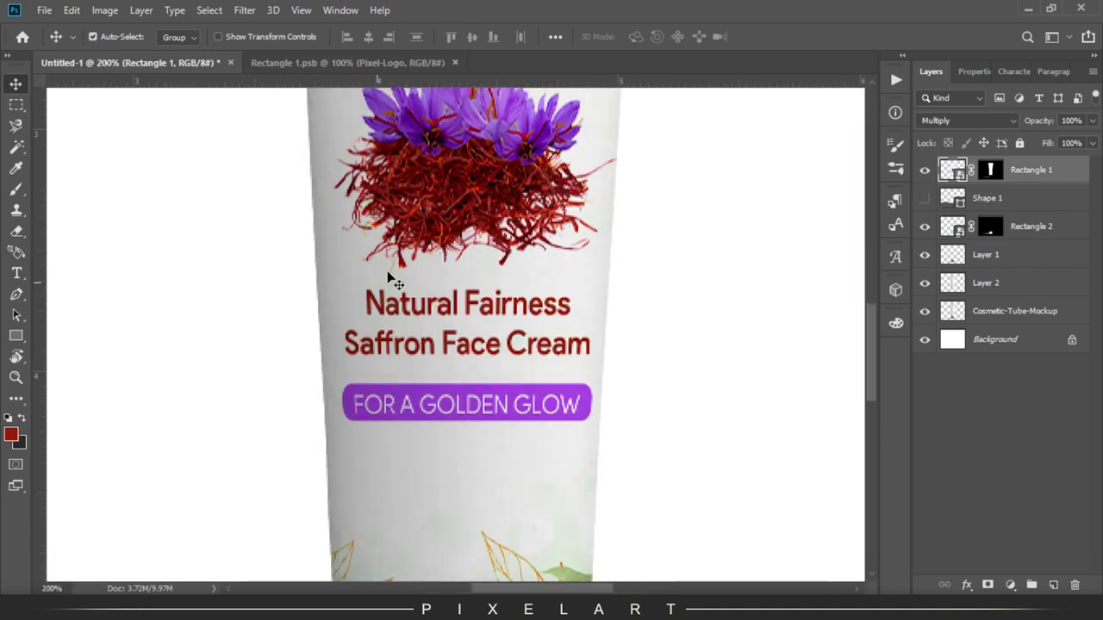
{"action": "scroll", "coordinate": [387, 280], "scroll_direction": "up", "scroll_amount": 3}
{"action": "key", "text": "i"}
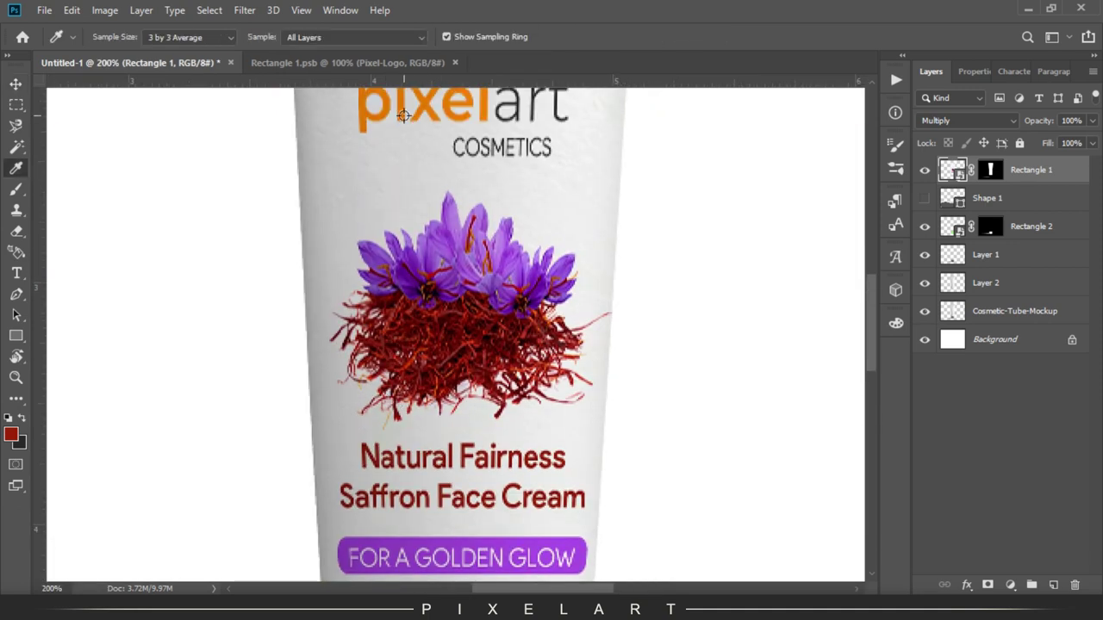
{"action": "left_click", "coordinate": [402, 110]}
{"action": "left_click", "coordinate": [25, 420]}
{"action": "key", "text": "v"}
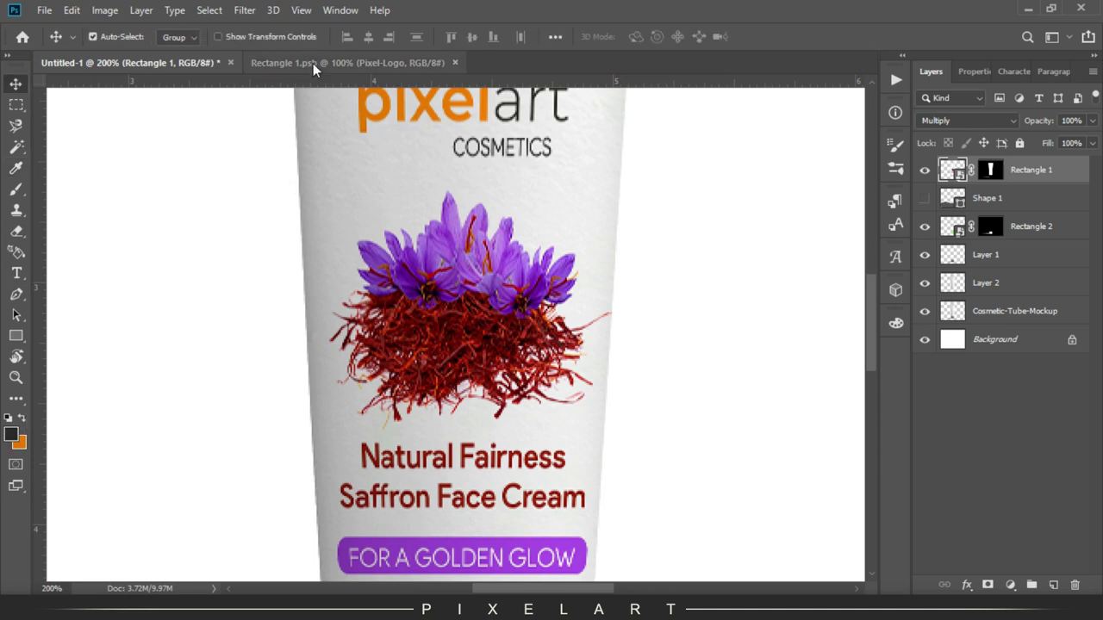
{"action": "key", "text": "ctrl+minus"}
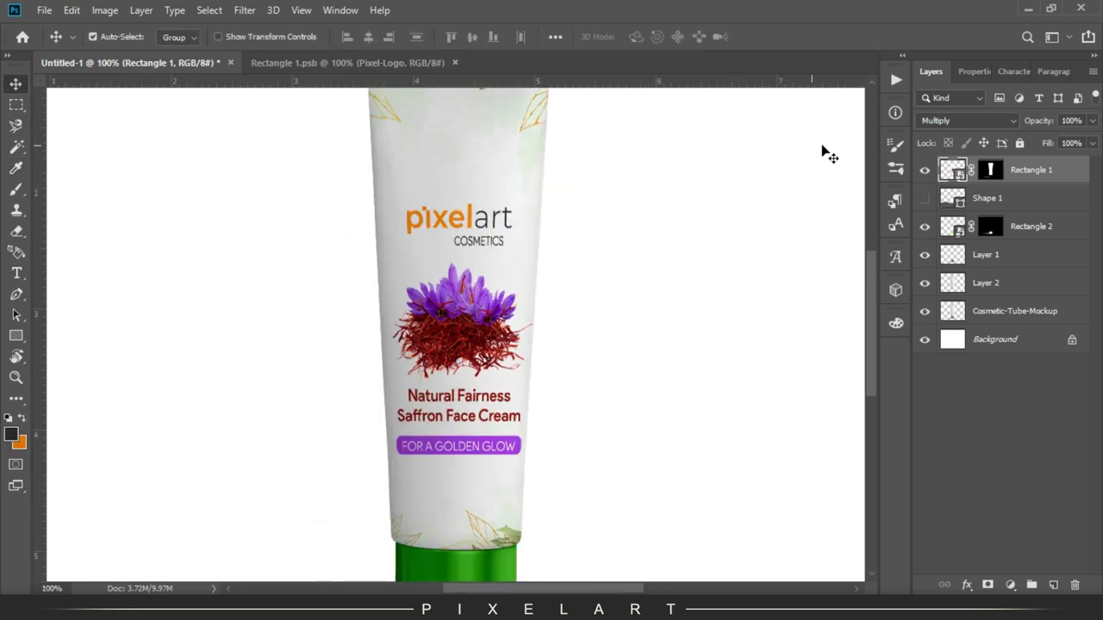
Fill the Rectangle 2 smart object's cap square with the orange, save it, and return to the mockup.
{"action": "left_click", "coordinate": [945, 228]}
{"action": "double_click", "coordinate": [952, 225]}
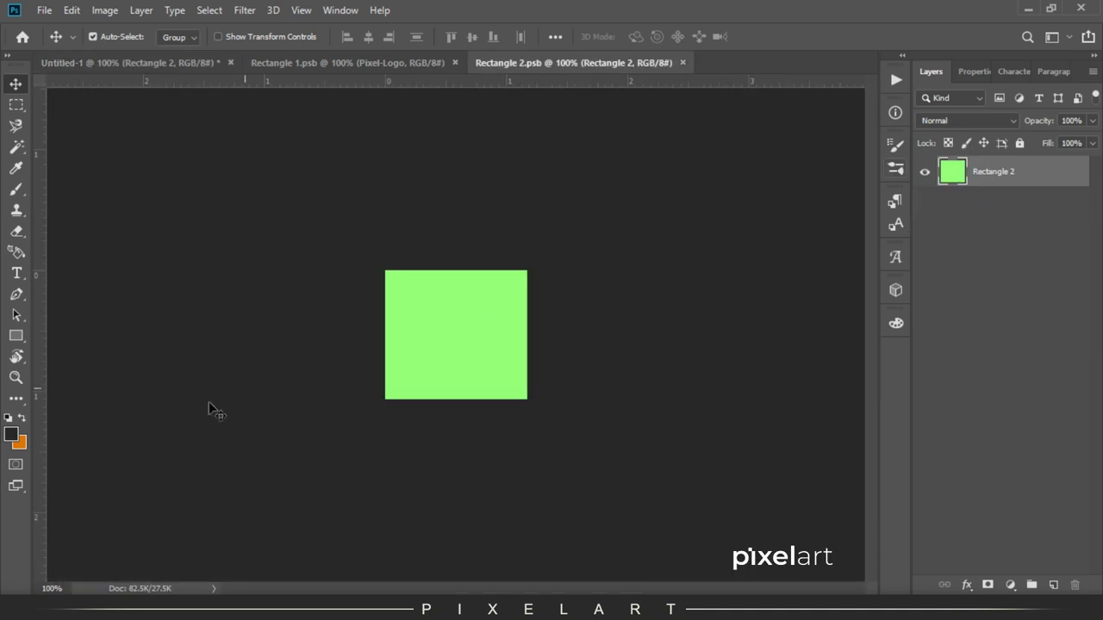
{"action": "key", "text": "ctrl+BackSpace"}
{"action": "left_click", "coordinate": [43, 11]}
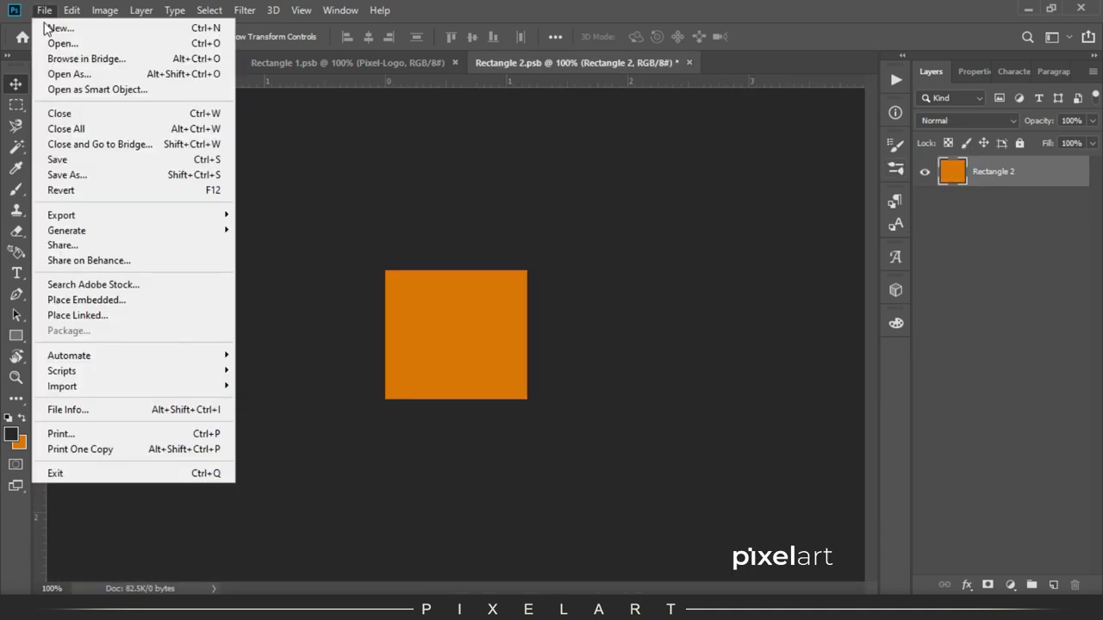
{"action": "left_click", "coordinate": [86, 159]}
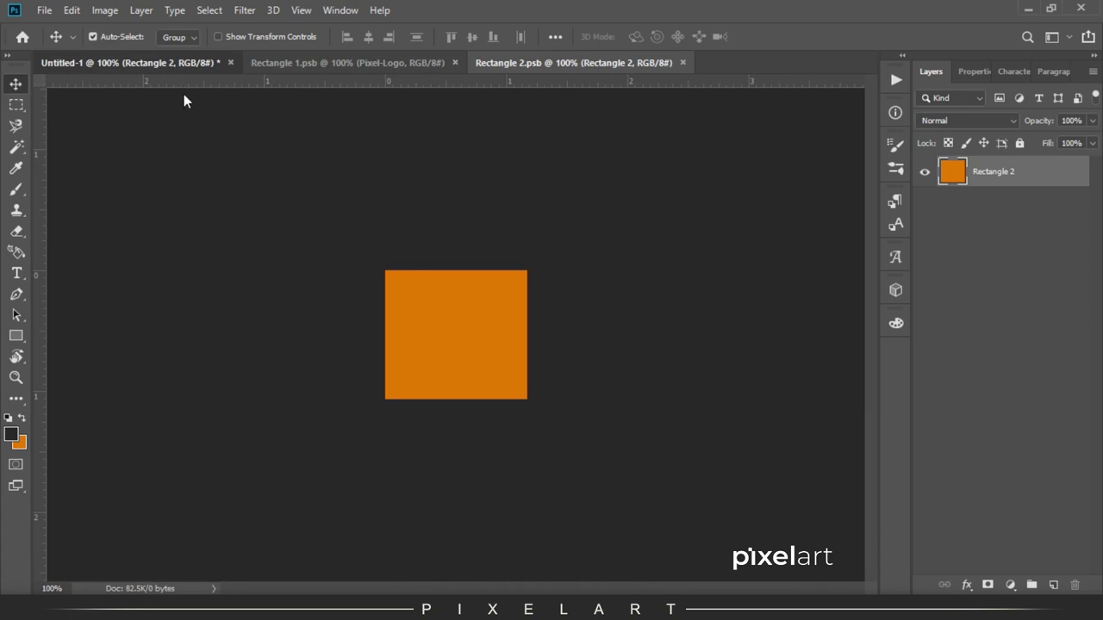
{"action": "left_click", "coordinate": [164, 62]}
{"action": "left_click_drag", "start_coordinate": [519, 353], "coordinate": [509, 274]}
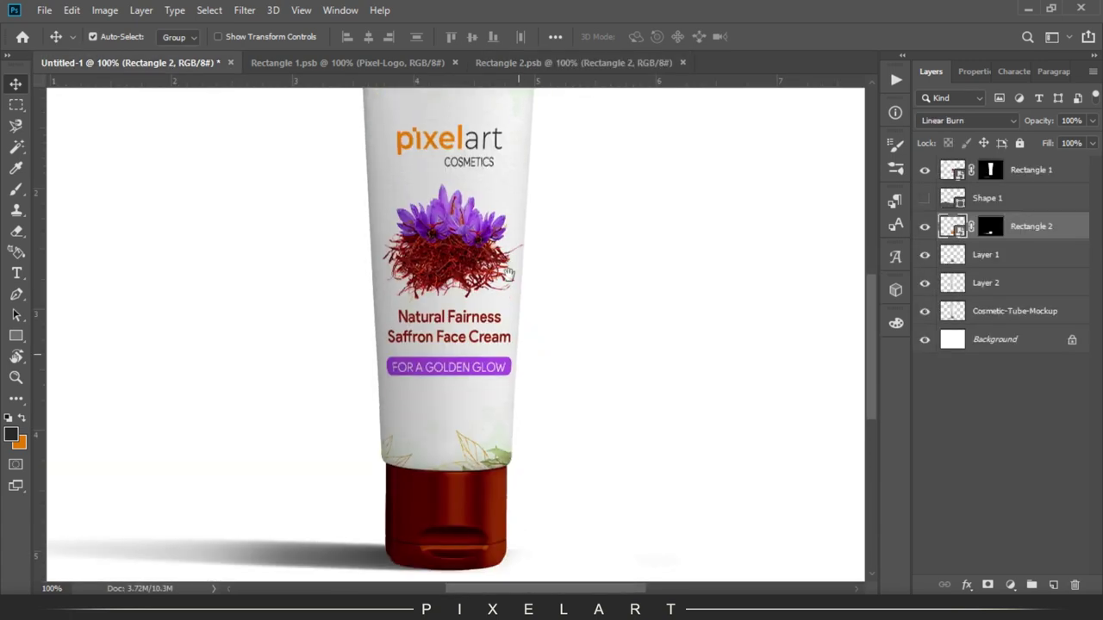
{"action": "key", "text": "ctrl+minus"}
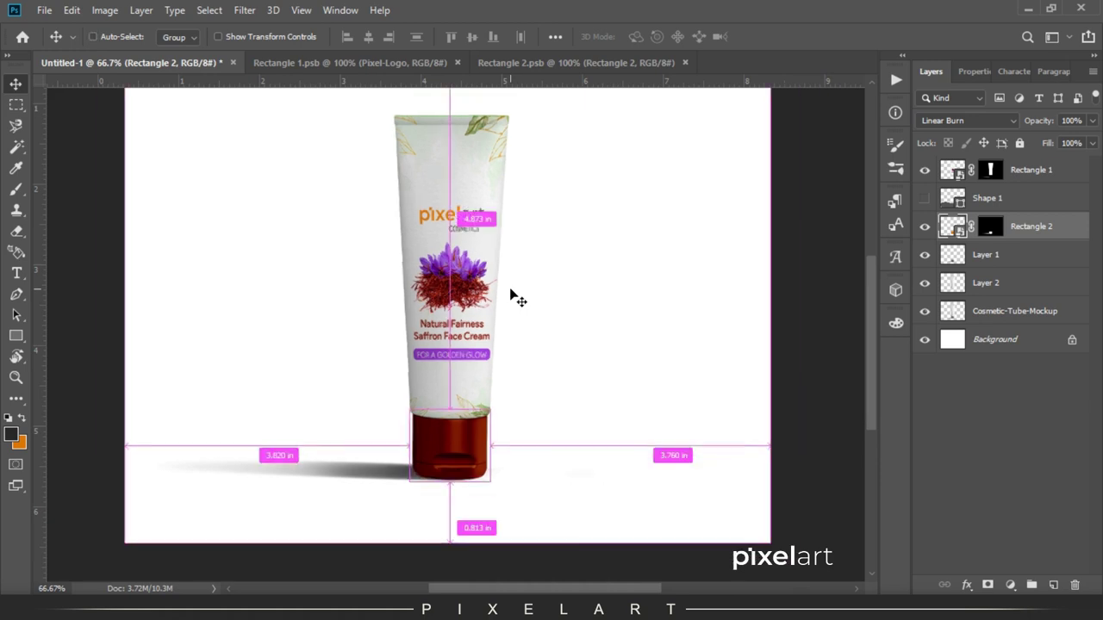
{"action": "key", "text": "ctrl+minus"}
Draw a large Rectangle 3 over the lower canvas and temporarily hide it.
{"action": "key", "text": "u"}
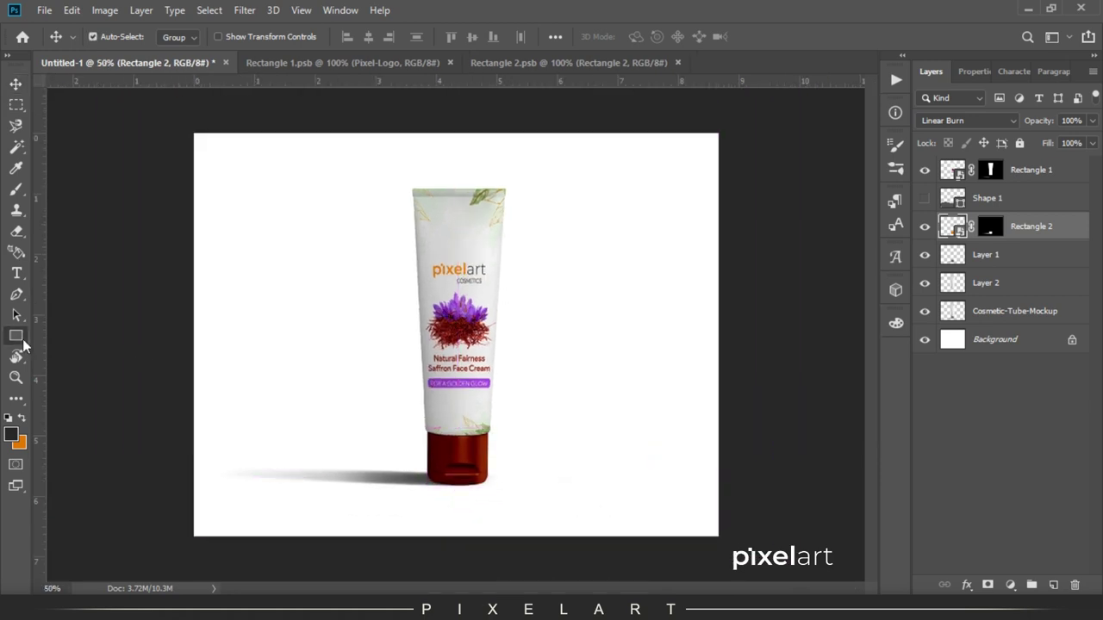
{"action": "left_click_drag", "start_coordinate": [136, 269], "coordinate": [873, 559]}
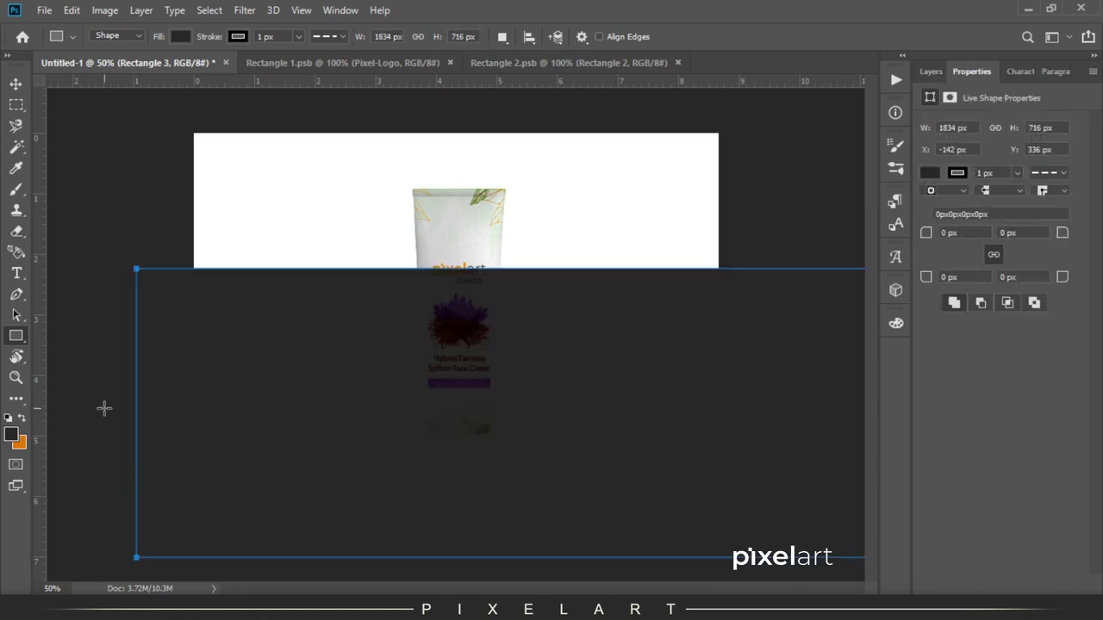
{"action": "key", "text": "ctrl+plus"}
{"action": "key", "text": "ctrl+plus"}
{"action": "left_click", "coordinate": [931, 72]}
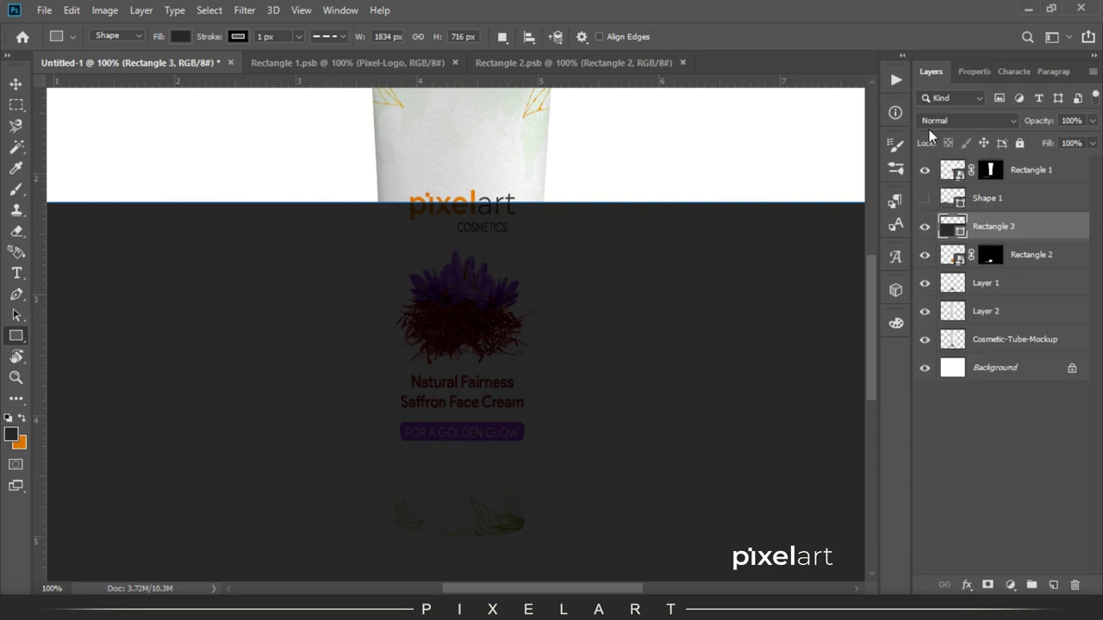
{"action": "left_click", "coordinate": [924, 224]}
Sample a red from the saffron threads as the new colour.
{"action": "key", "text": "i"}
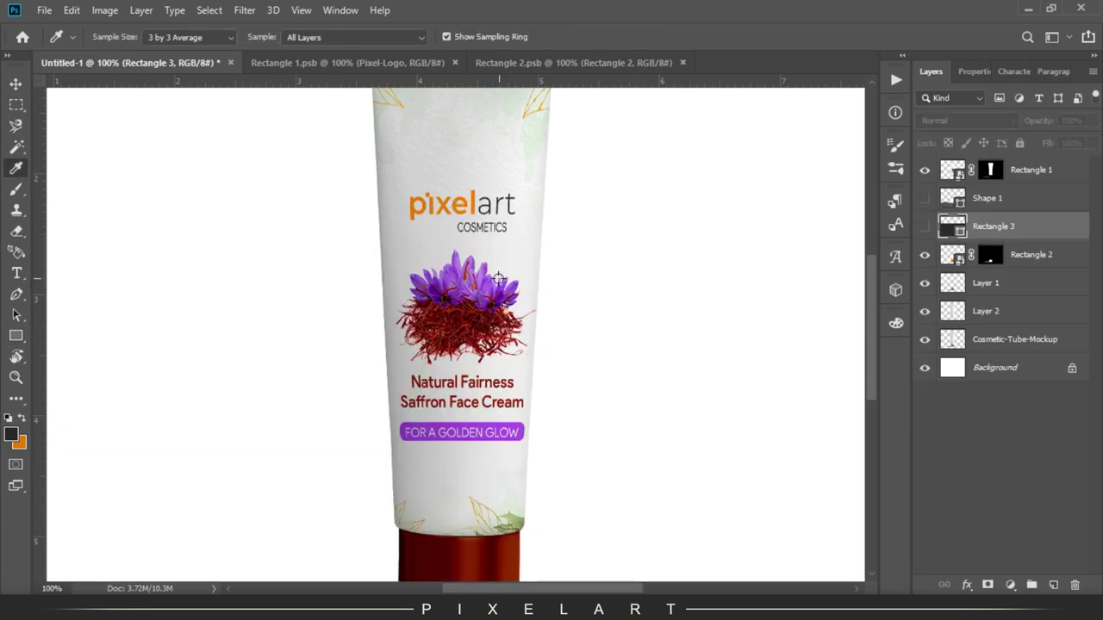
{"action": "left_click", "coordinate": [458, 310]}
{"action": "left_click", "coordinate": [466, 310]}
{"action": "left_click", "coordinate": [502, 310]}
{"action": "left_click", "coordinate": [21, 420]}
{"action": "key", "text": "v"}
{"action": "key", "text": "ctrl+0"}
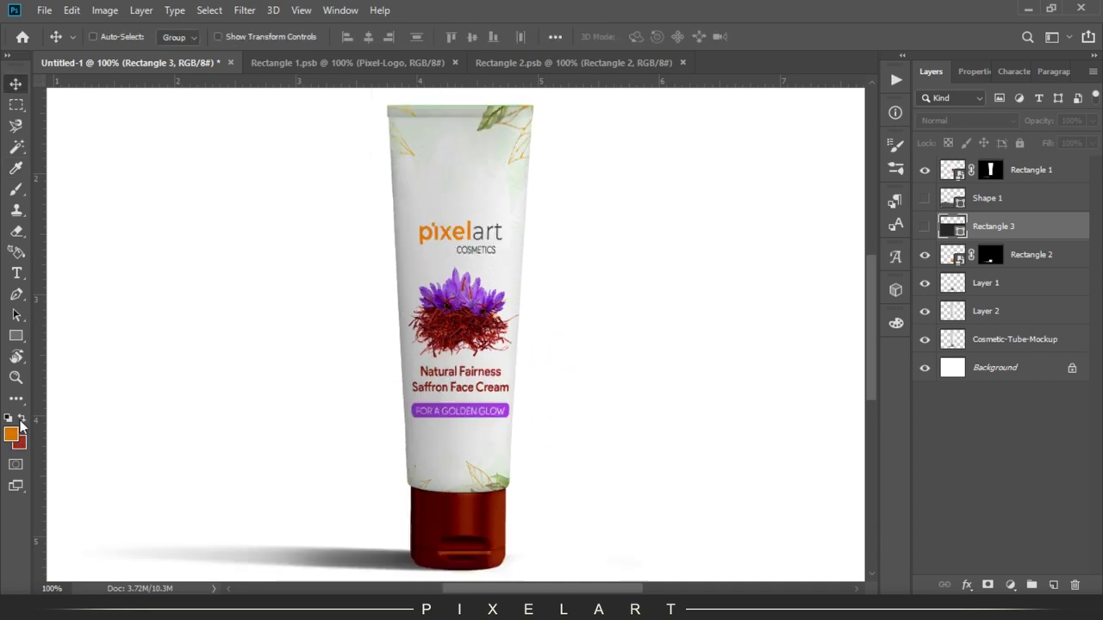
Move Rectangle 3 beneath the tube mockup layer and Free Transform it shorter.
{"action": "left_click", "coordinate": [924, 226]}
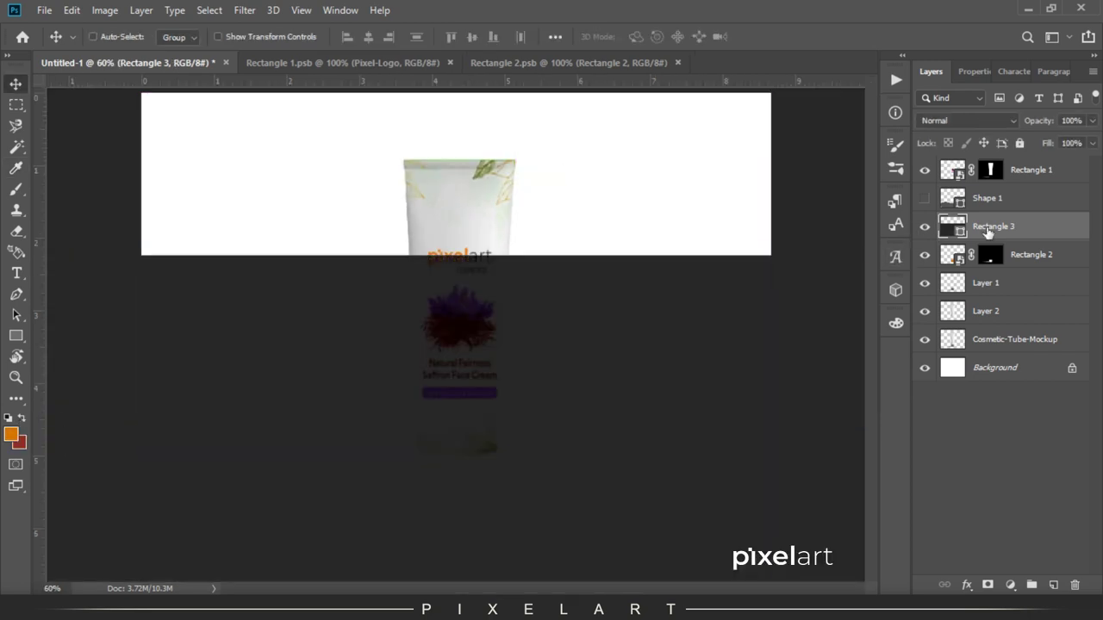
{"action": "left_click_drag", "start_coordinate": [1002, 228], "coordinate": [1000, 354]}
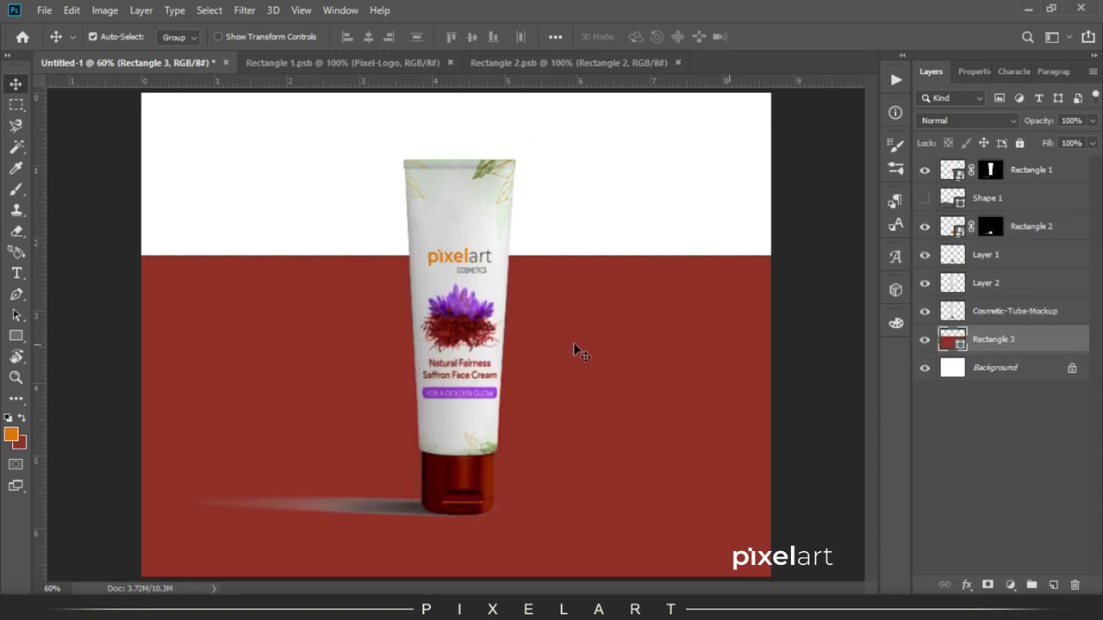
{"action": "key", "text": "ctrl+t"}
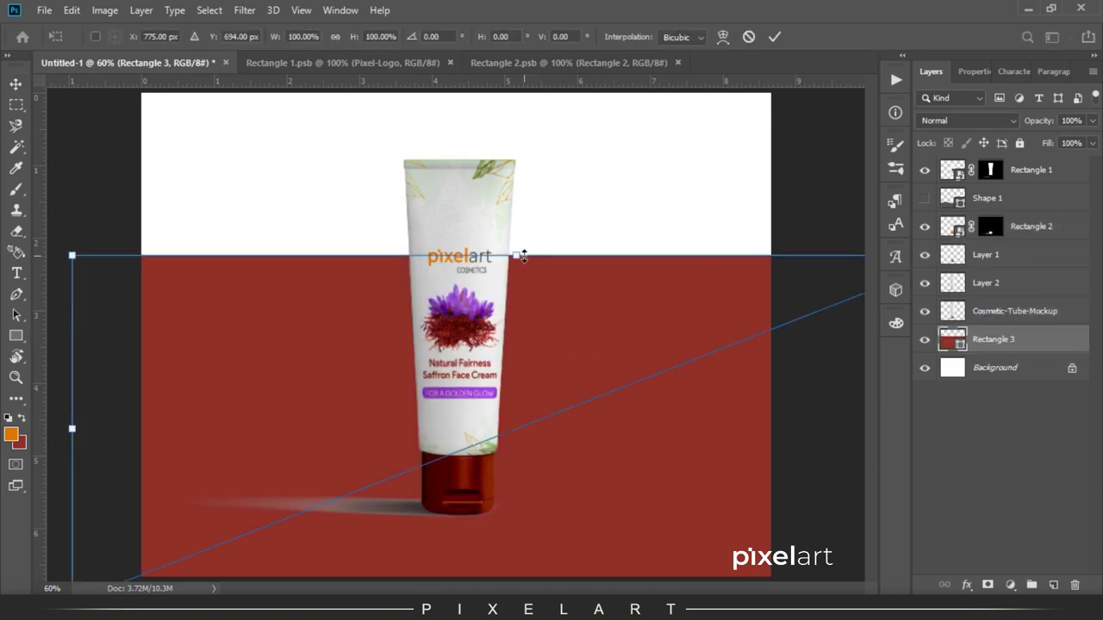
{"action": "left_click_drag", "start_coordinate": [524, 257], "coordinate": [514, 320]}
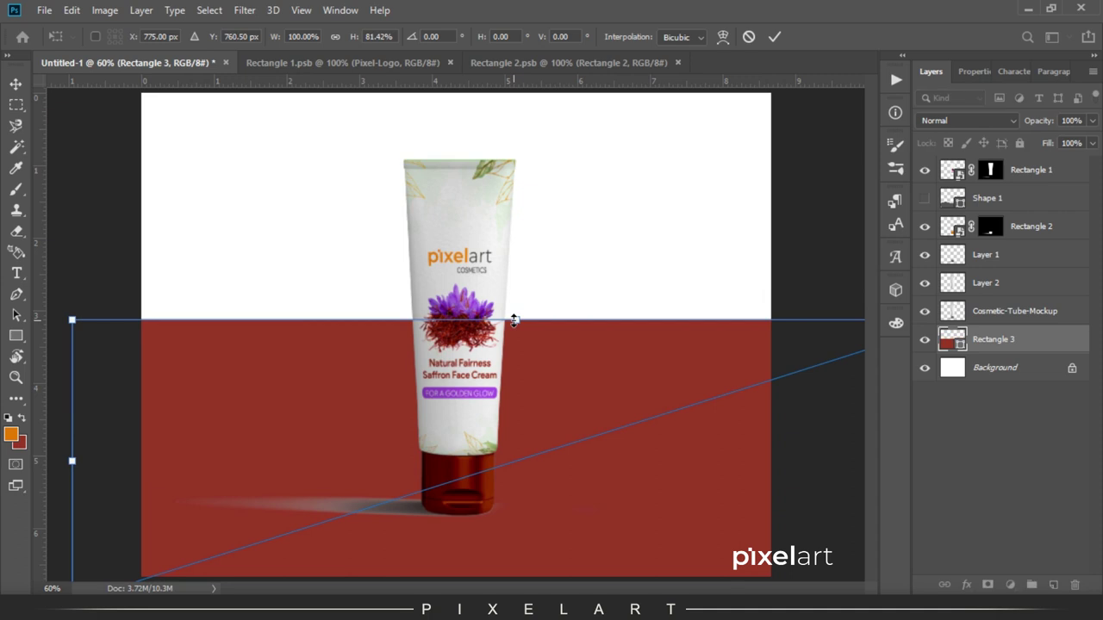
{"action": "key", "text": "Return"}
{"action": "key", "text": "ctrl+minus"}
{"action": "key", "text": "ctrl+minus"}
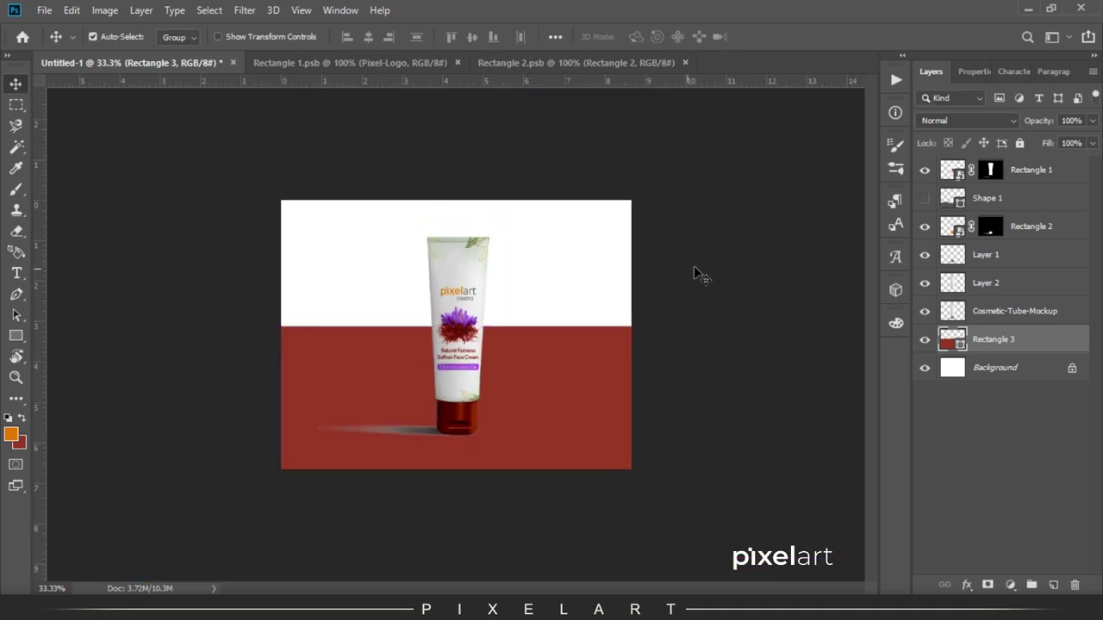
Fill the floor rectangle with a light pink chosen in the Color Picker.
{"action": "left_click", "coordinate": [18, 442]}
{"action": "mouse_move", "coordinate": [741, 336]}
{"action": "left_mouse_down"}
{"action": "mouse_move", "coordinate": [734, 297]}
{"action": "mouse_move", "coordinate": [760, 294]}
{"action": "left_mouse_up"}
{"action": "left_click", "coordinate": [1002, 308]}
{"action": "key", "text": "ctrl+BackSpace"}
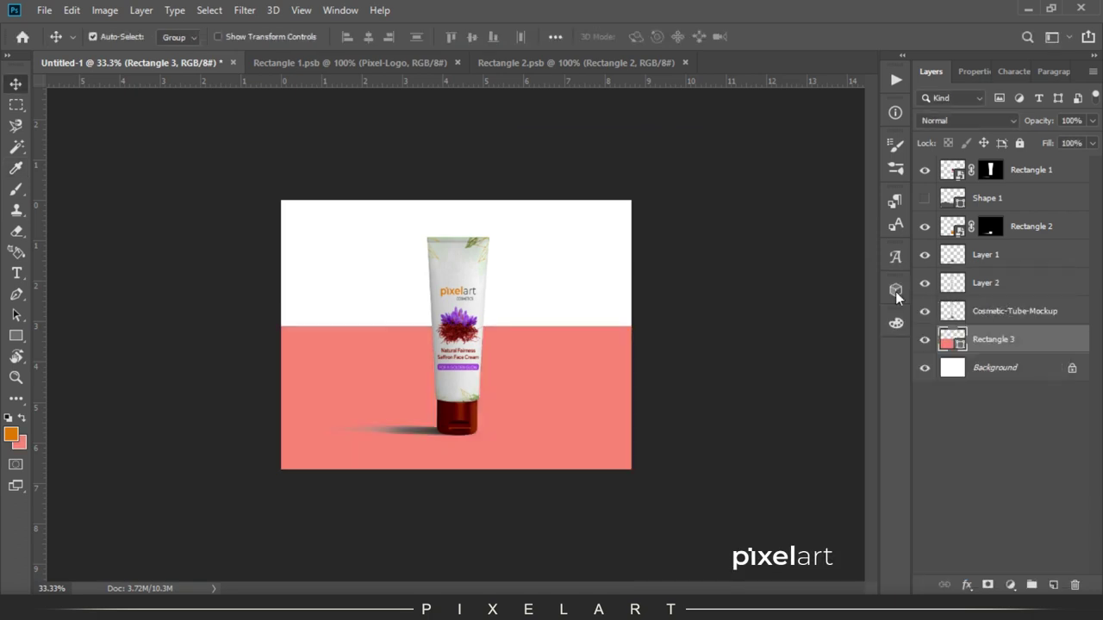
Set the floor layer's opacity to 51% and duplicate the layer.
{"action": "left_click_drag", "start_coordinate": [1052, 121], "coordinate": [986, 126]}
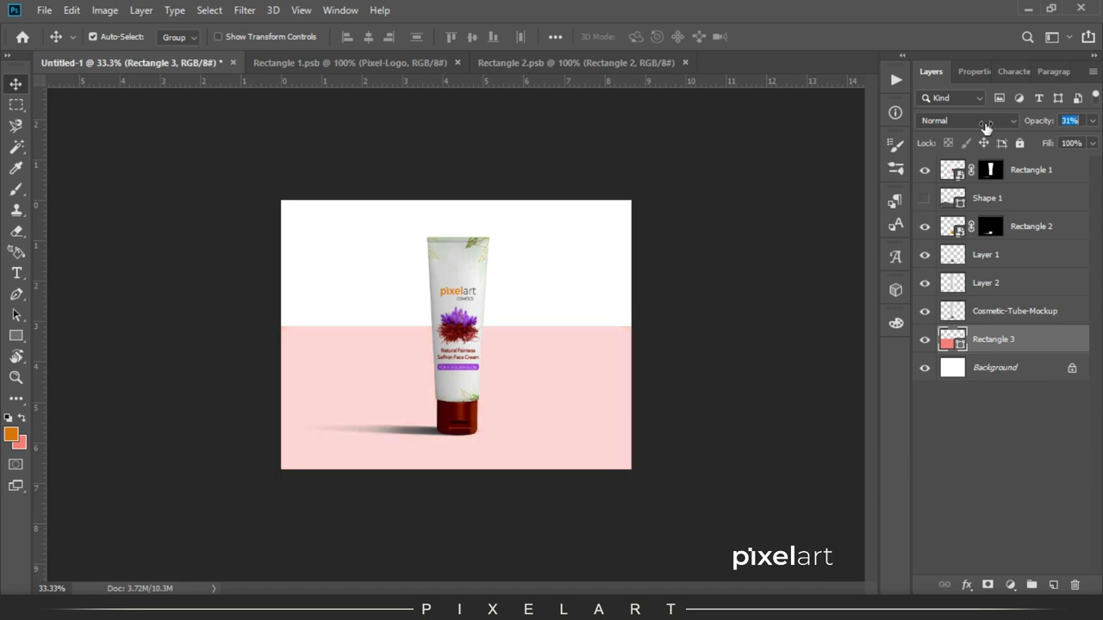
{"action": "left_click_drag", "start_coordinate": [990, 126], "coordinate": [1002, 126]}
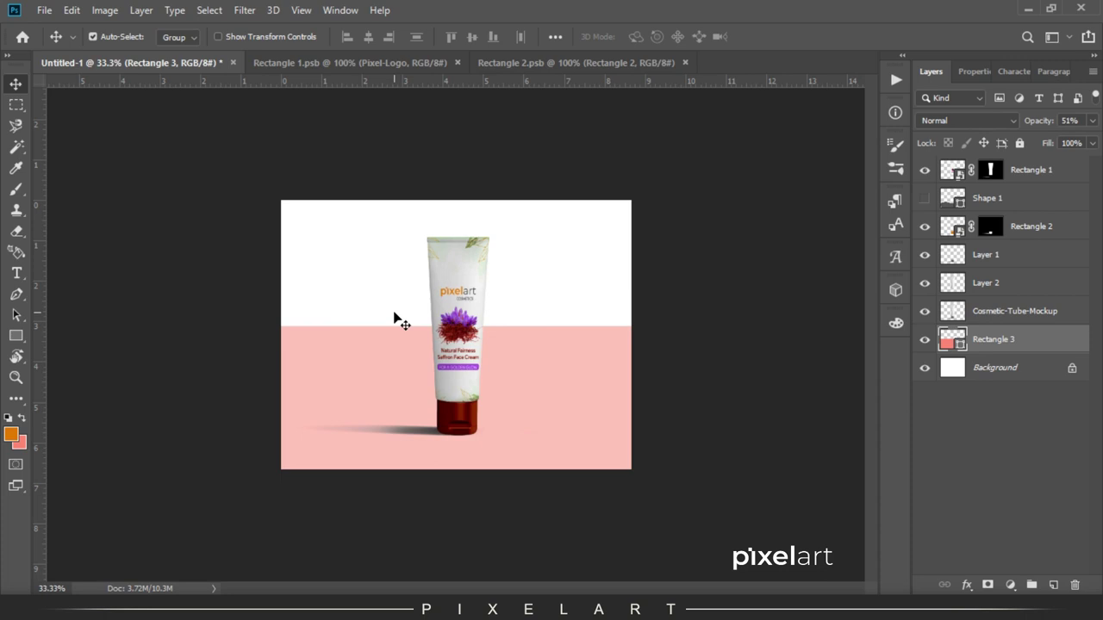
{"action": "key", "text": "ctrl"}
{"action": "key", "text": "ctrl+j"}
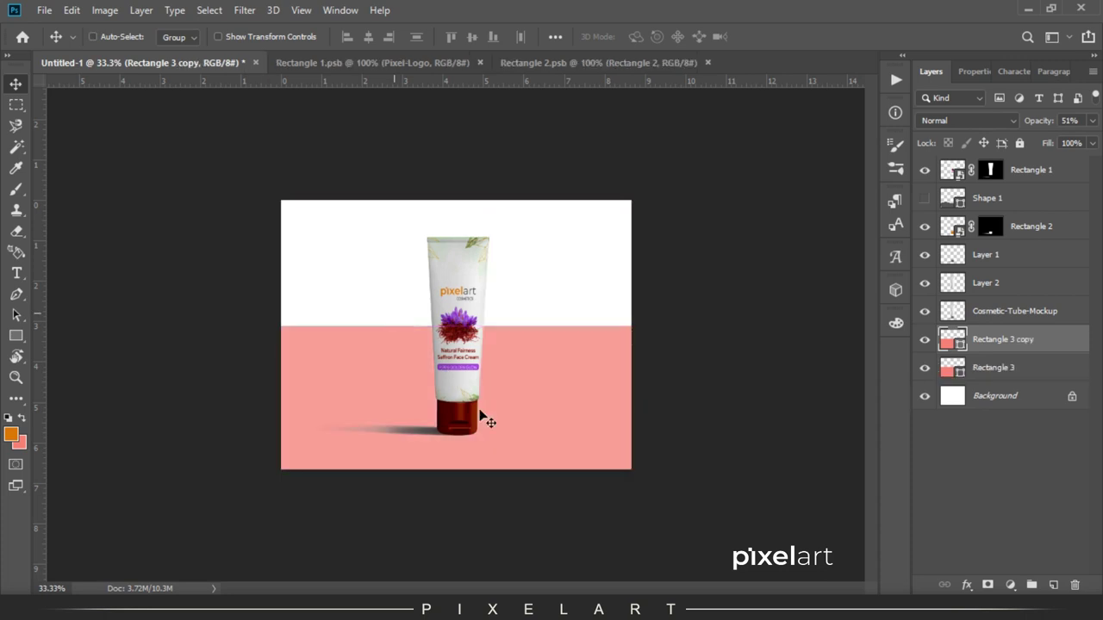
Flip the Rectangle 3 copy upward with Free Transform to cover the upper canvas.
{"action": "key", "text": "ctrl+t"}
{"action": "left_click_drag", "start_coordinate": [487, 483], "coordinate": [489, 199]}
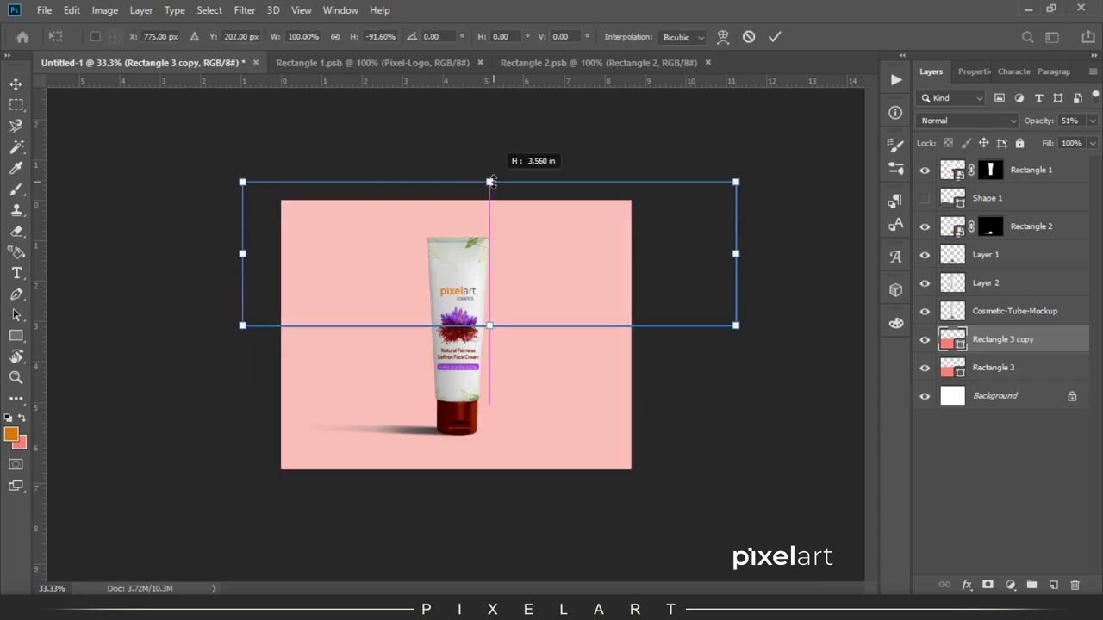
{"action": "key", "text": "Return"}
{"action": "key", "text": "ctrl+plus"}
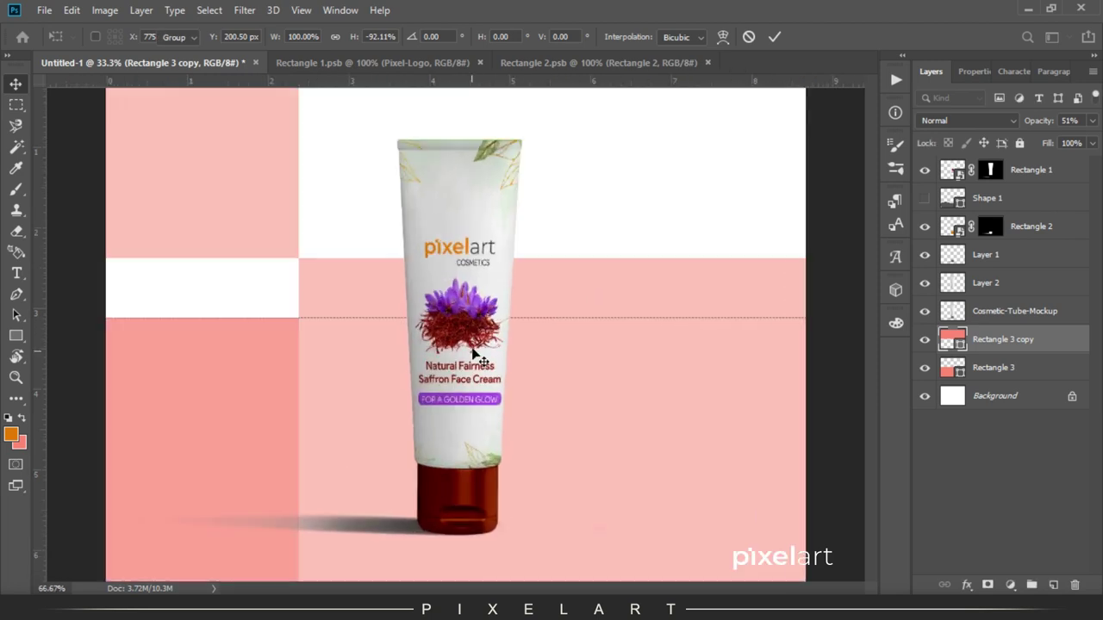
Sample lavender purple from the saffron flowers and fill the upper wall rectangle with it.
{"action": "key", "text": "i"}
{"action": "left_click", "coordinate": [475, 298]}
{"action": "left_click", "coordinate": [23, 418]}
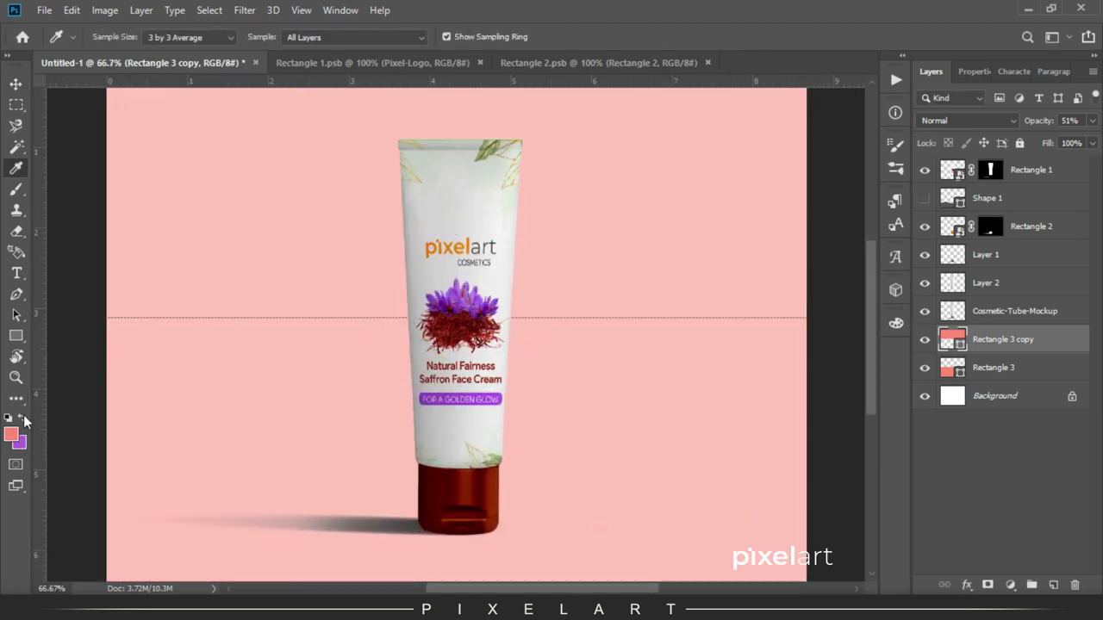
{"action": "key", "text": "v"}
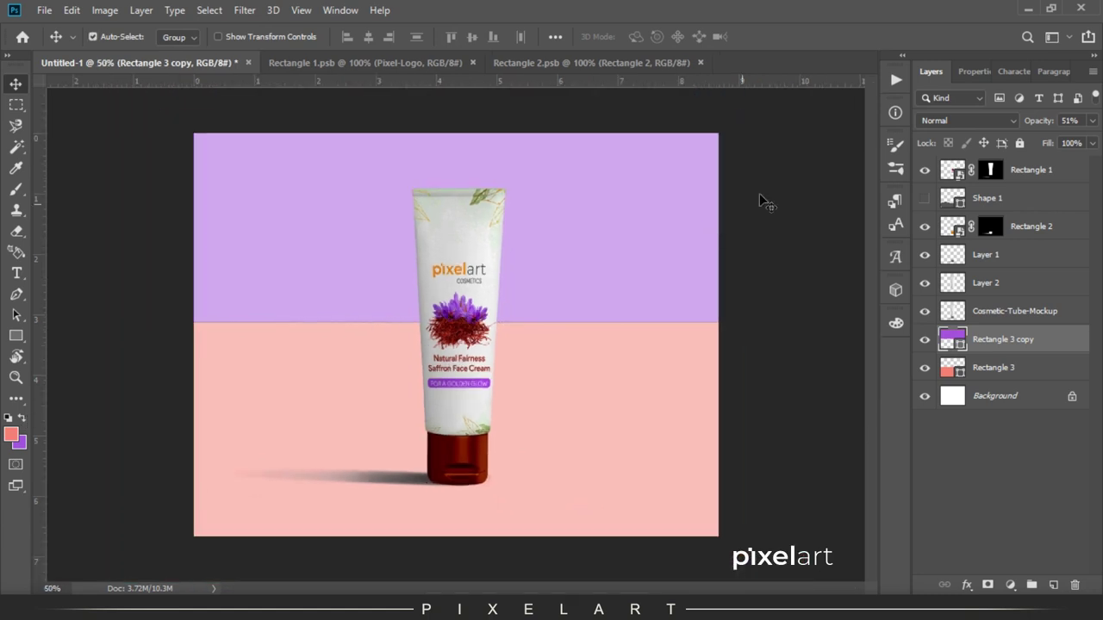
{"action": "left_click", "coordinate": [976, 73]}
{"action": "left_click", "coordinate": [931, 173]}
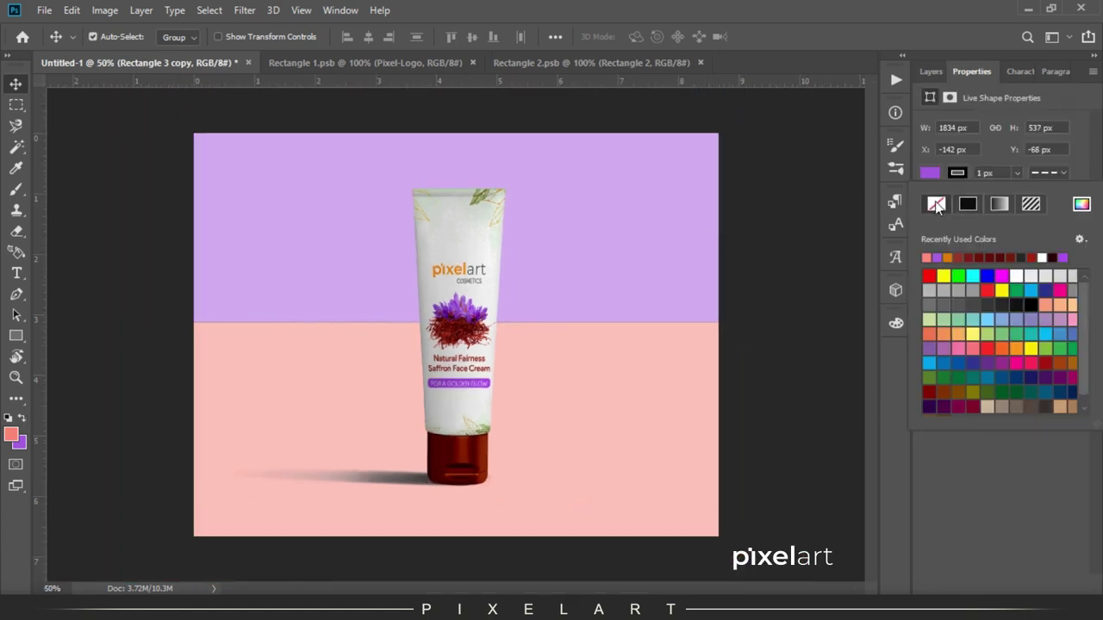
{"action": "left_click", "coordinate": [15, 105]}
{"action": "key", "text": "v"}
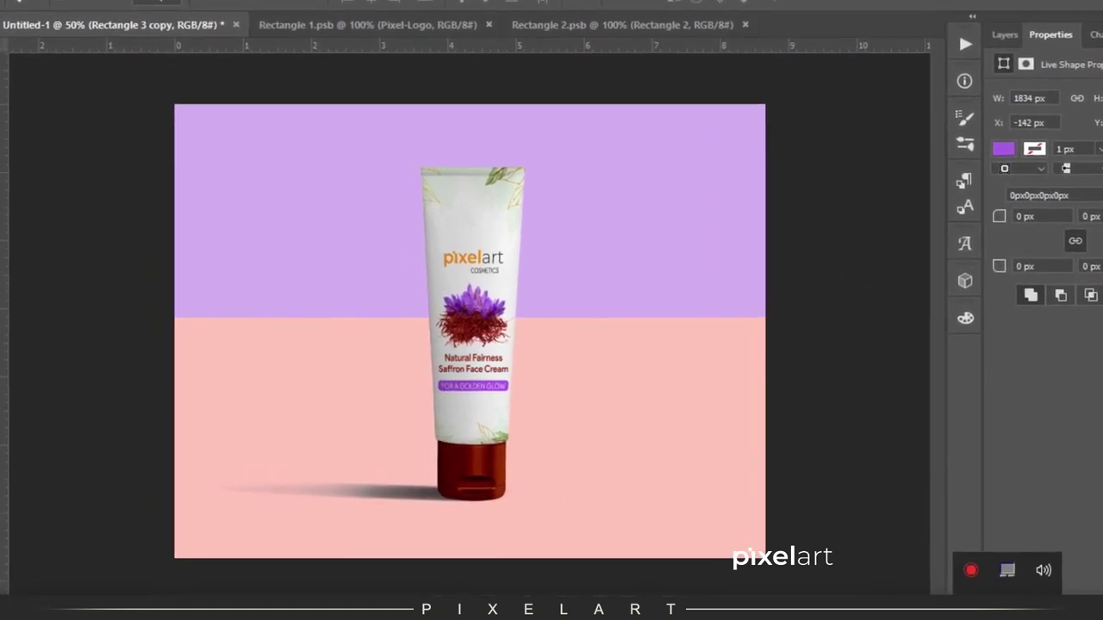
{"action": "left_click", "coordinate": [983, 577]}
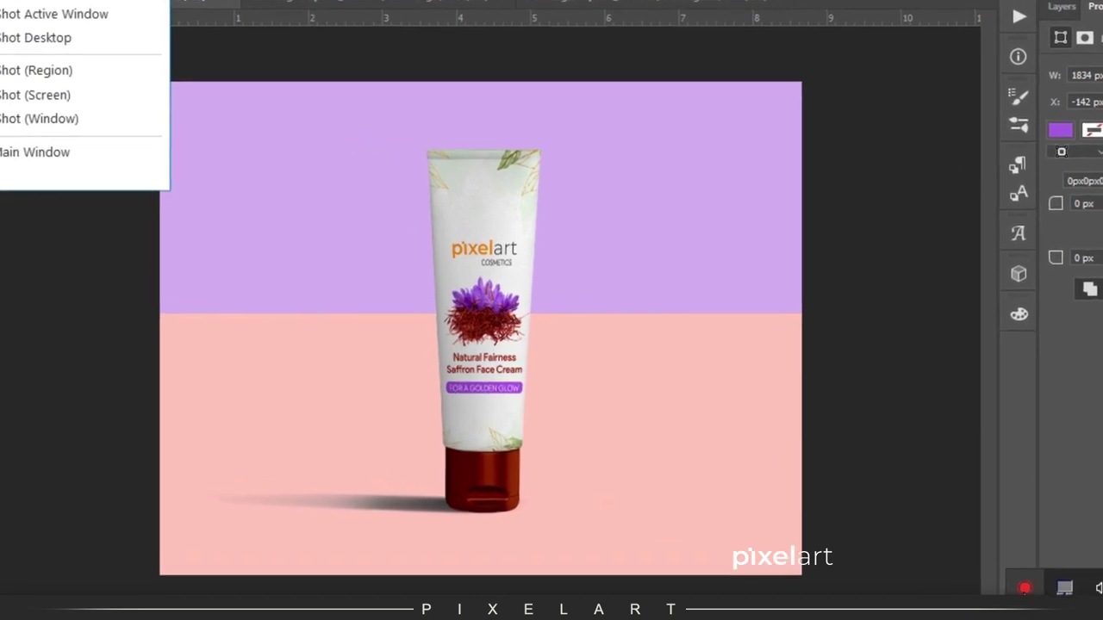